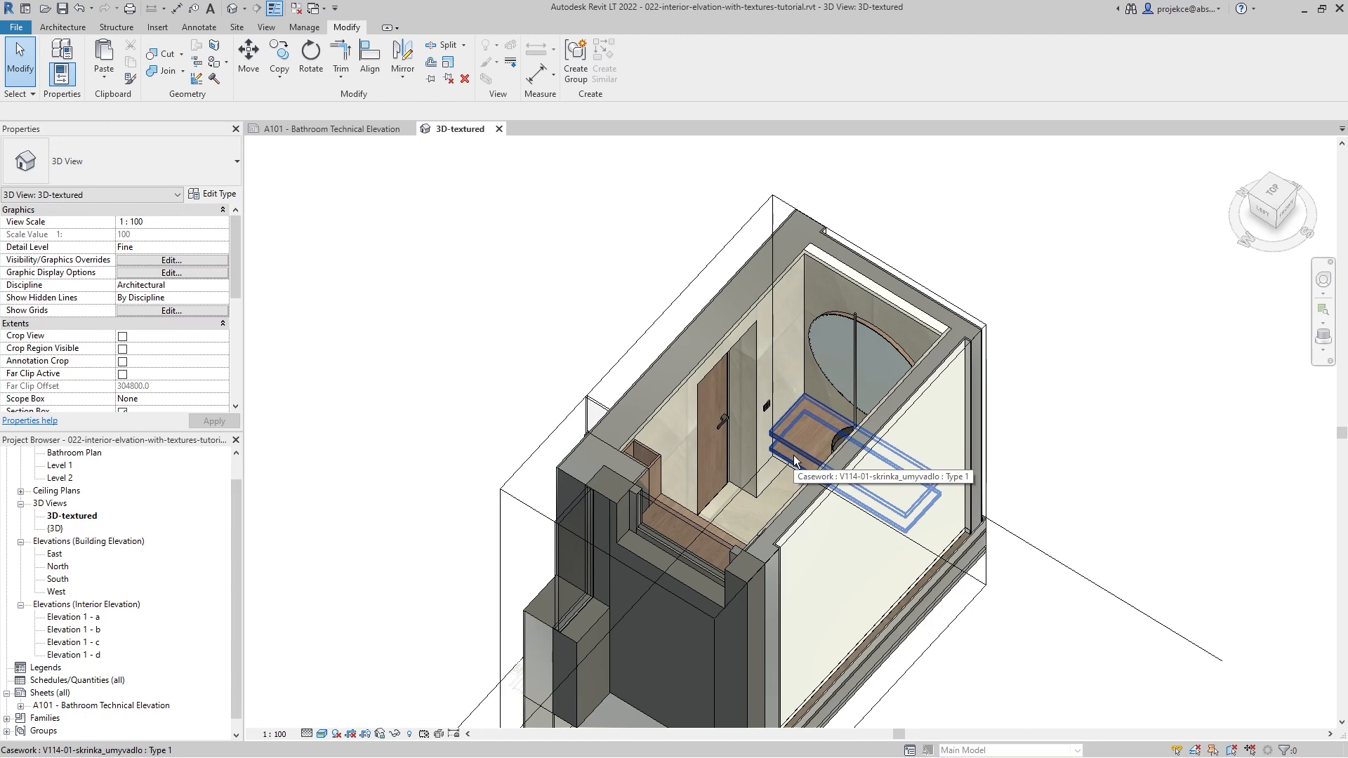
# - Bring up sheet A101 - Bathroom Technical Elevation and open its interior elevation view Elevation 1 - a
pyautogui.click(342, 130)
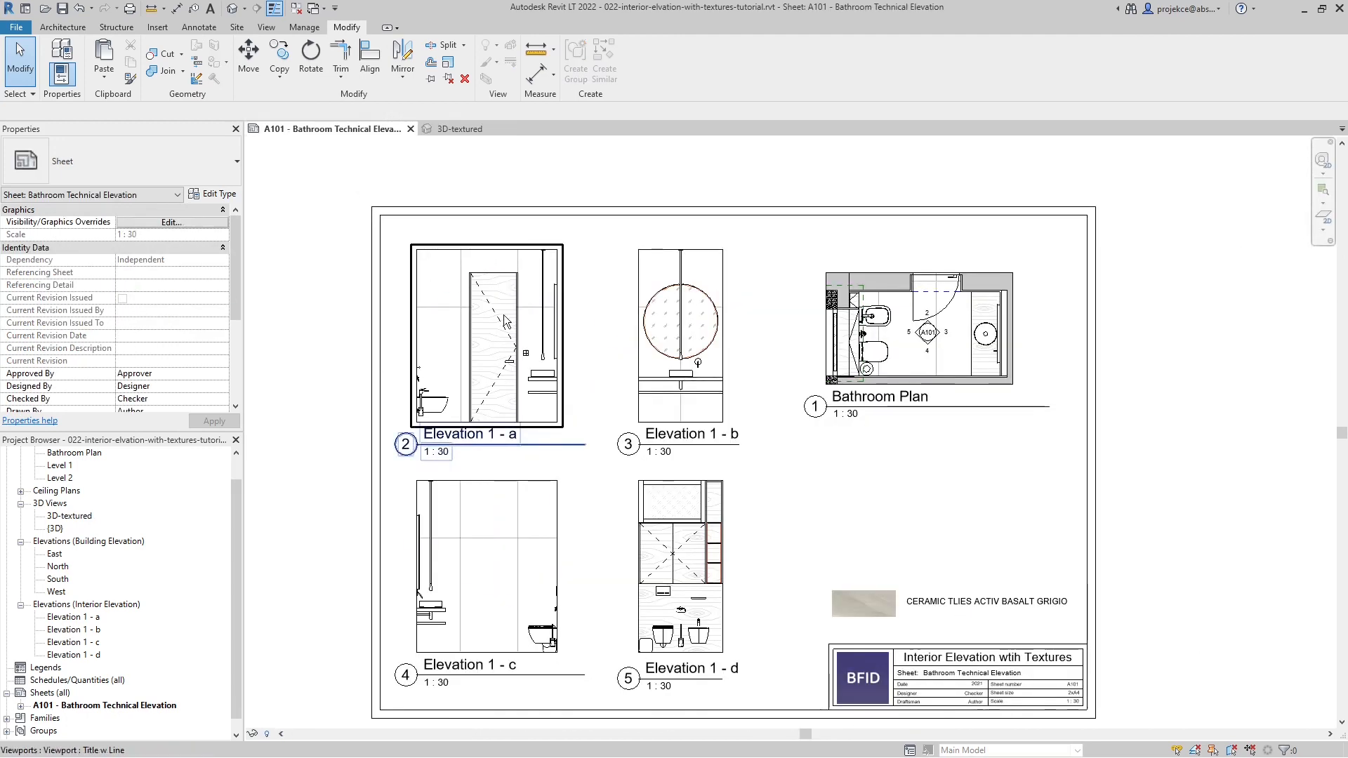
pyautogui.doubleClick(77, 618)
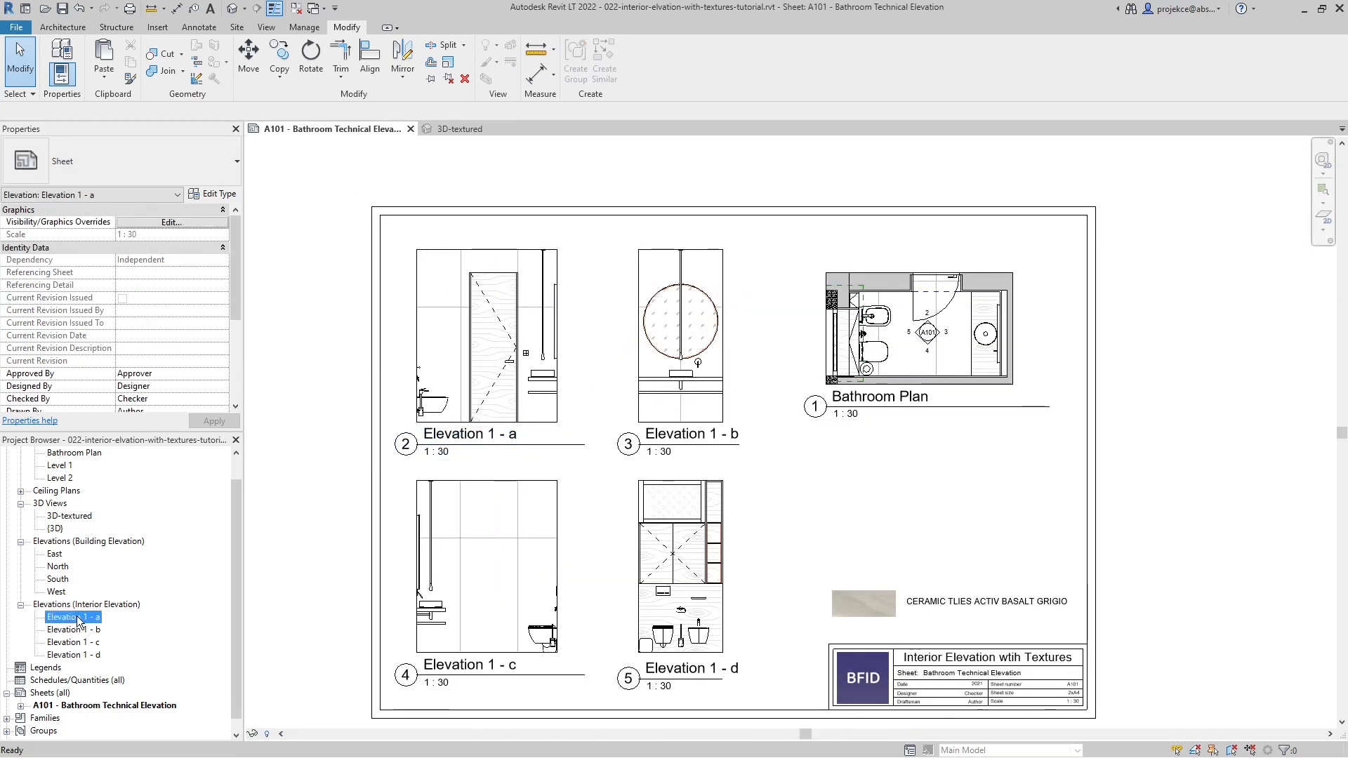
pyautogui.moveTo(883, 475); pyautogui.dragTo(848, 470, button='middle')
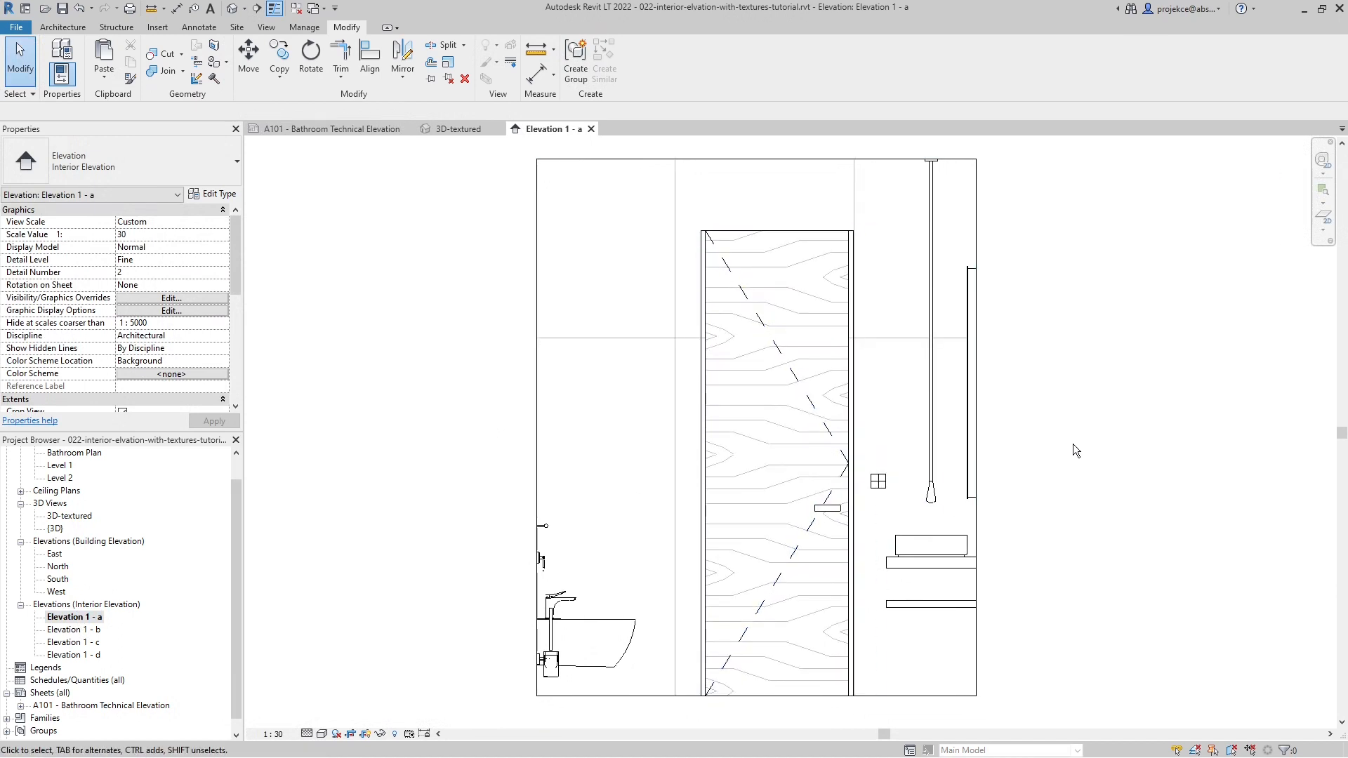
# - Try the Shaded and Consistent Colors visual styles on the elevation and settle on Realistic
pyautogui.click(323, 735)
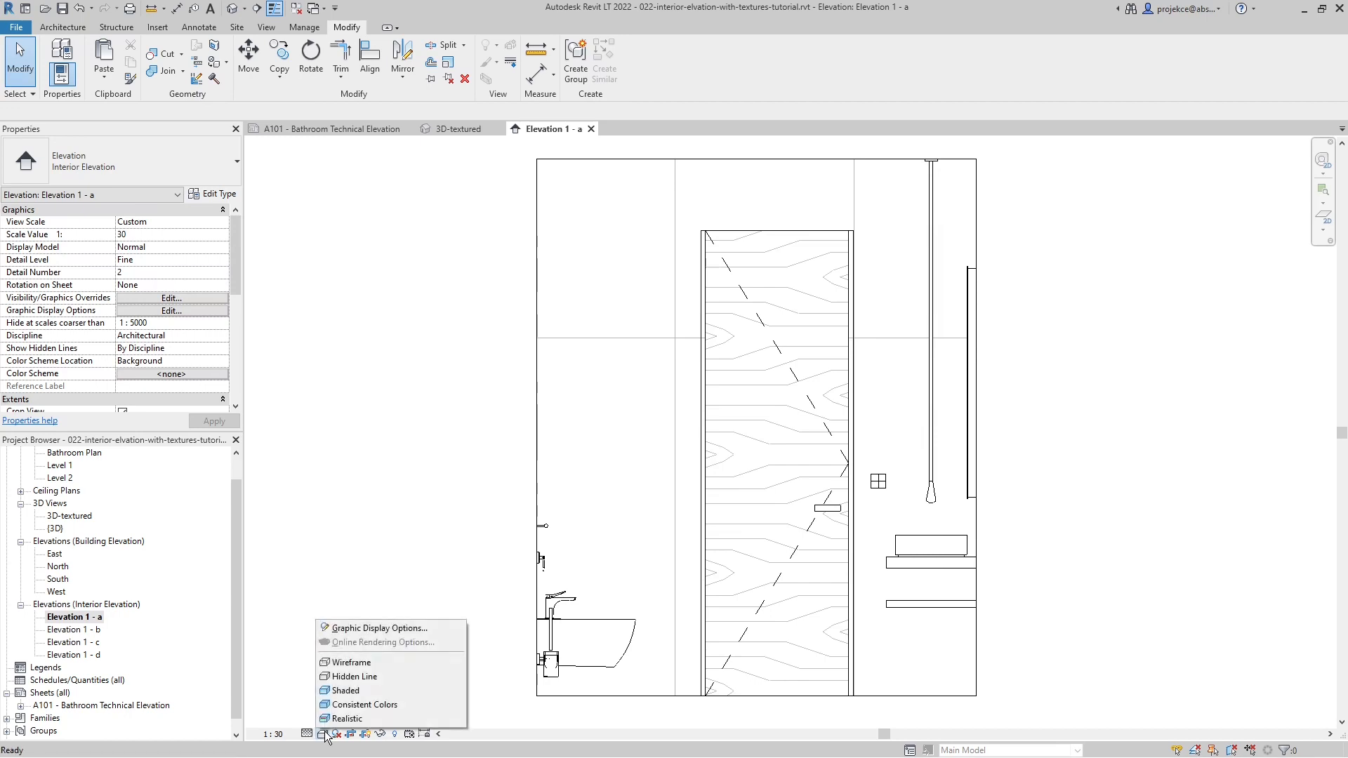
pyautogui.click(365, 692)
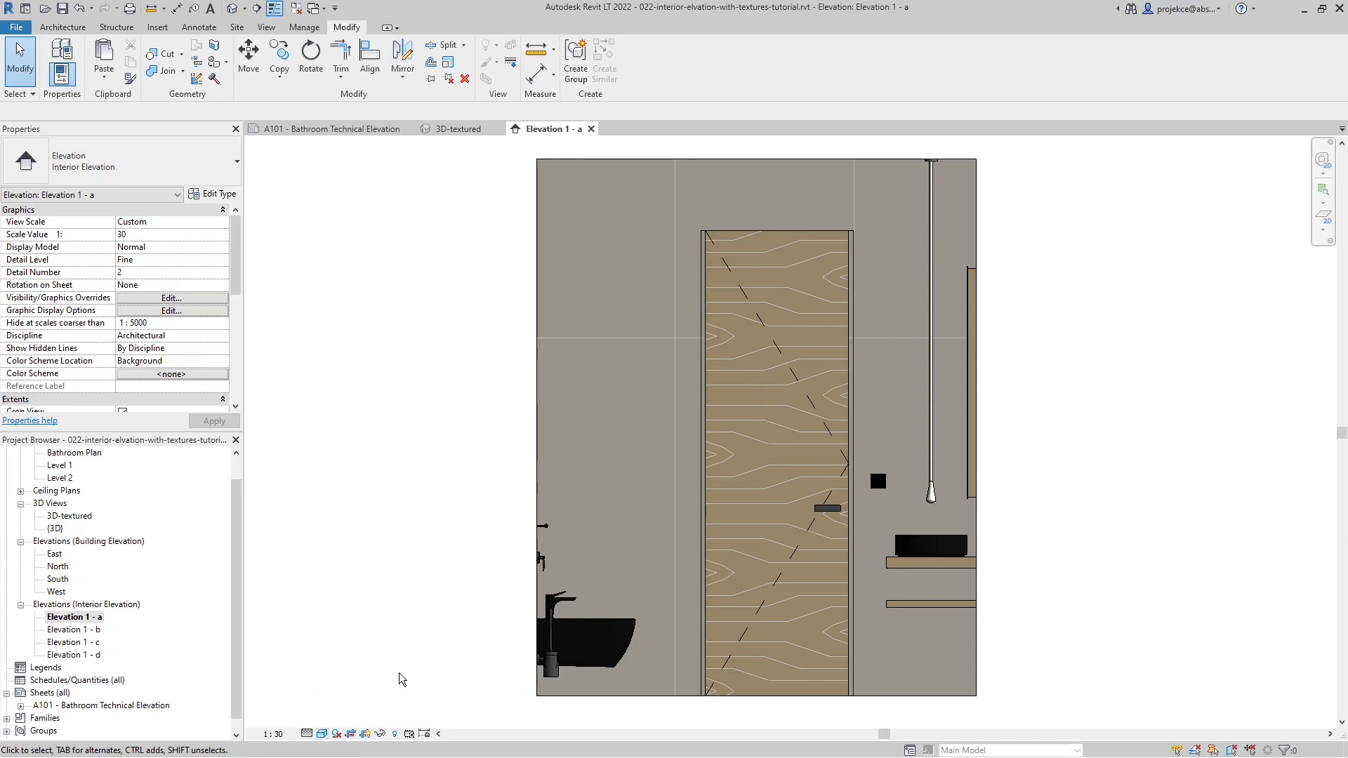
pyautogui.click(323, 734)
pyautogui.click(330, 719)
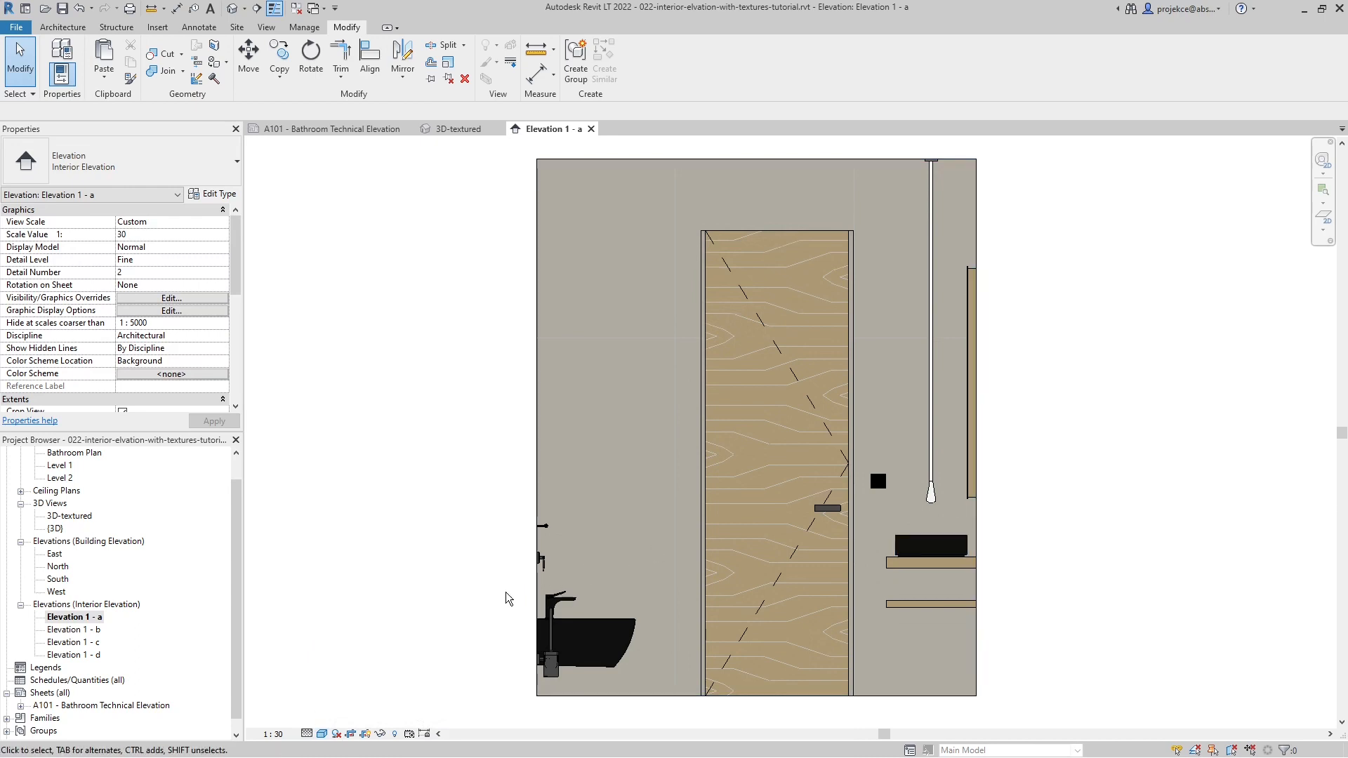
pyautogui.click(322, 734)
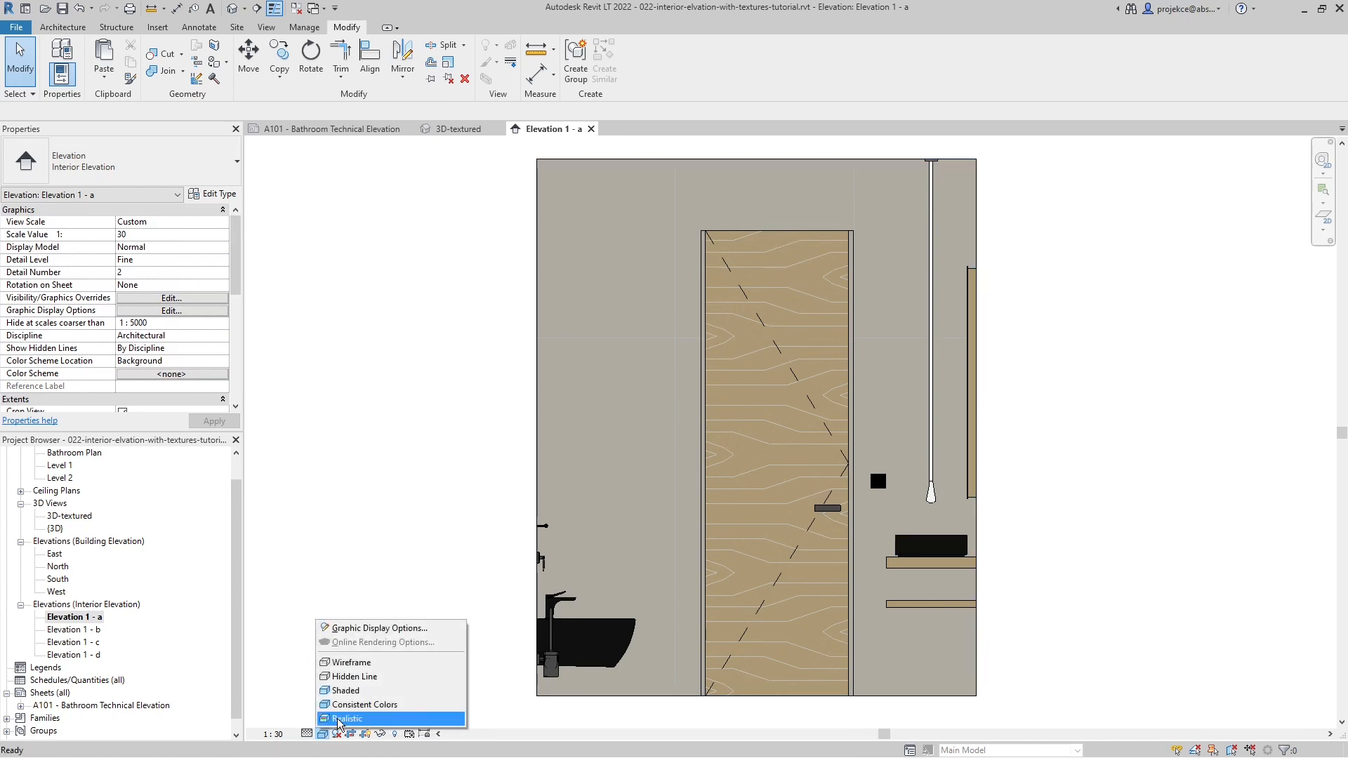
pyautogui.click(340, 720)
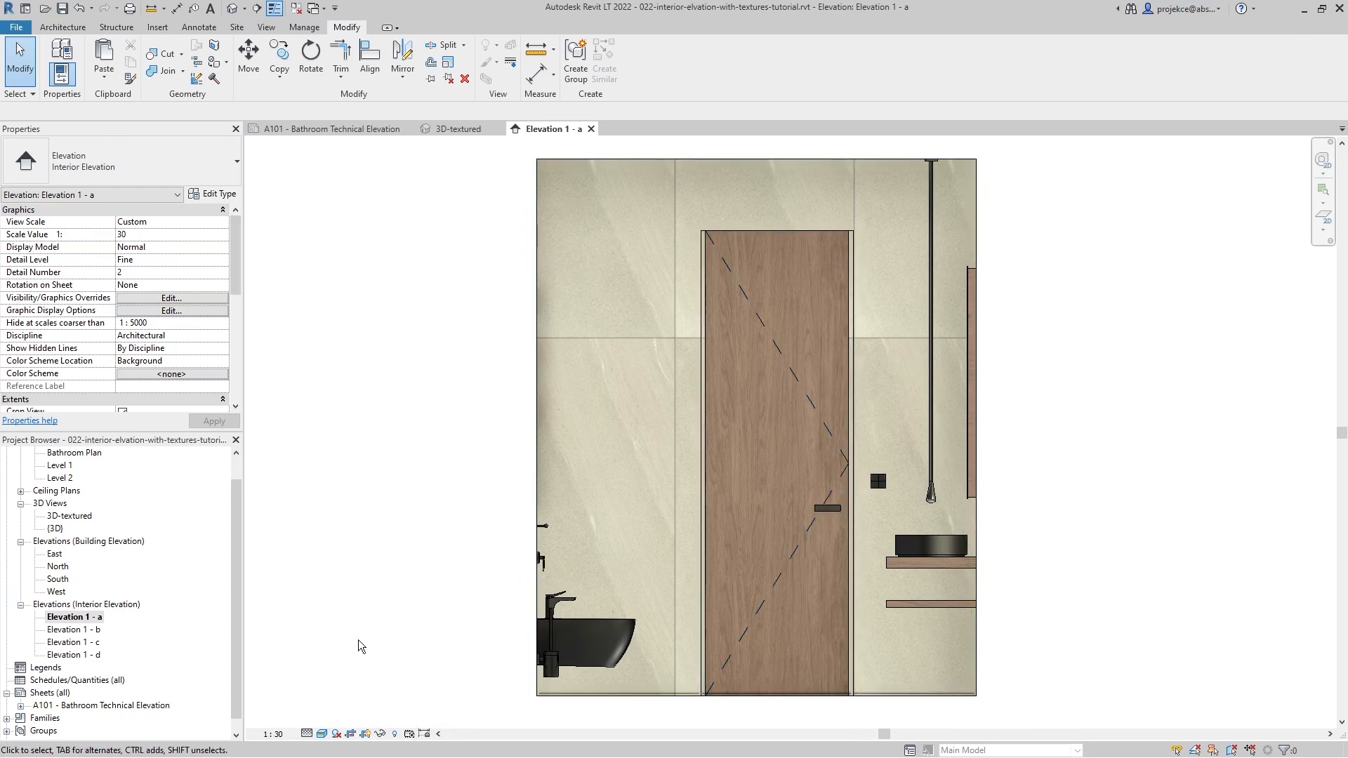
# - Try shadows in the elevation view and turn them off again
pyautogui.click(338, 734)
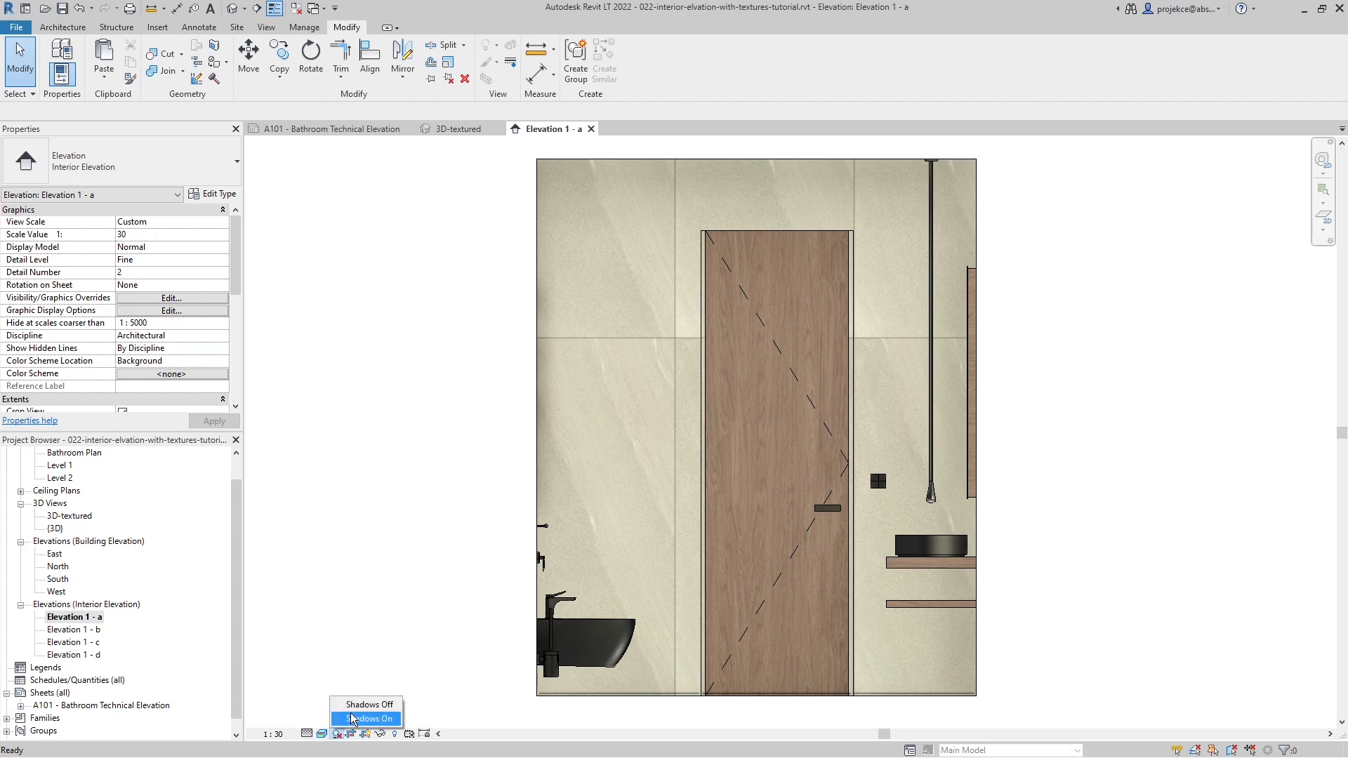
pyautogui.click(358, 720)
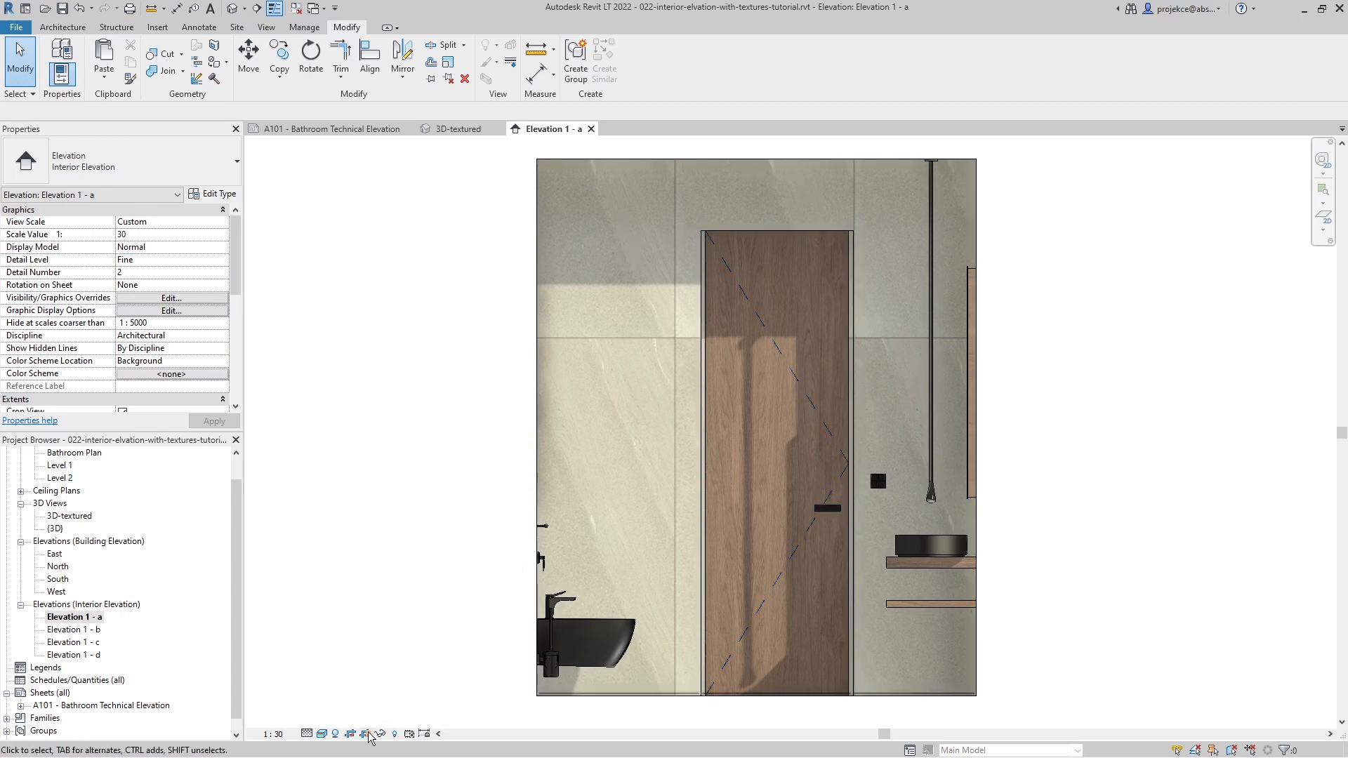
pyautogui.click(336, 734)
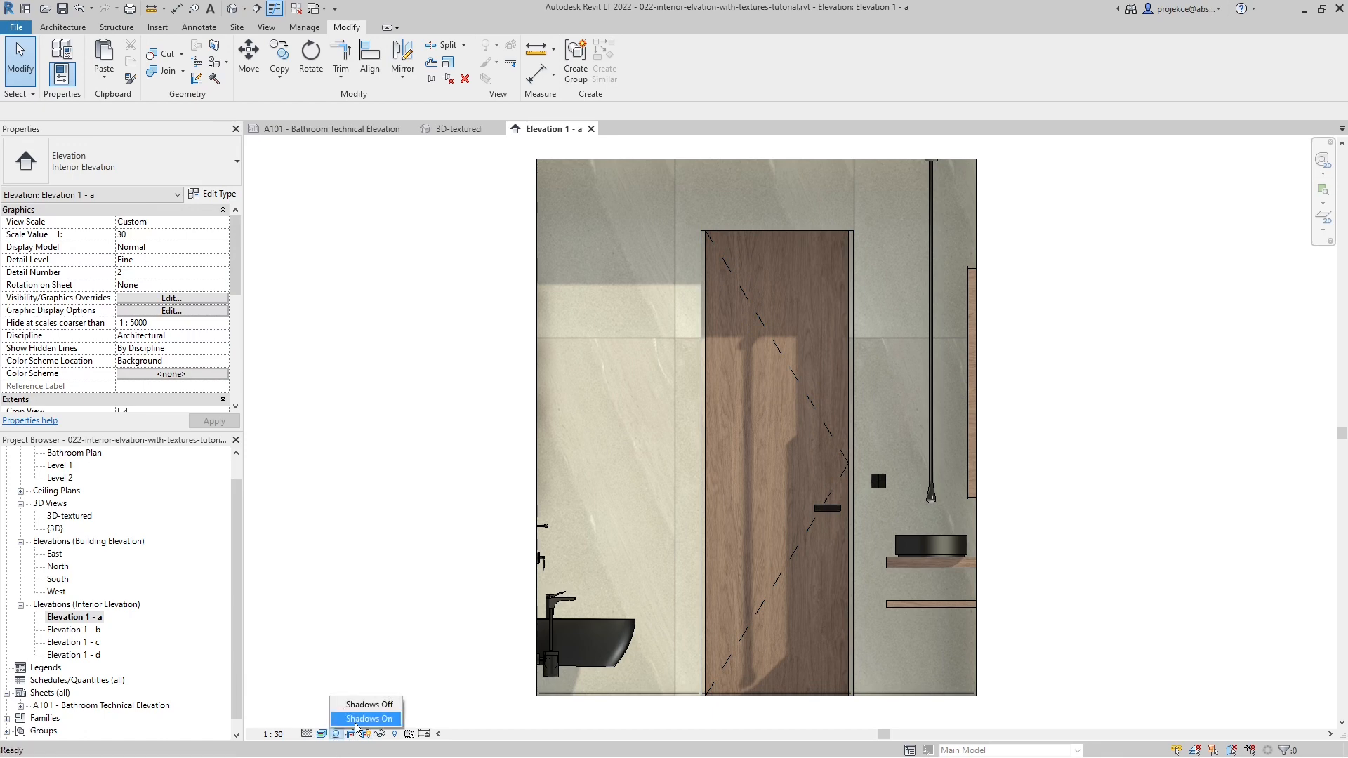
pyautogui.click(369, 705)
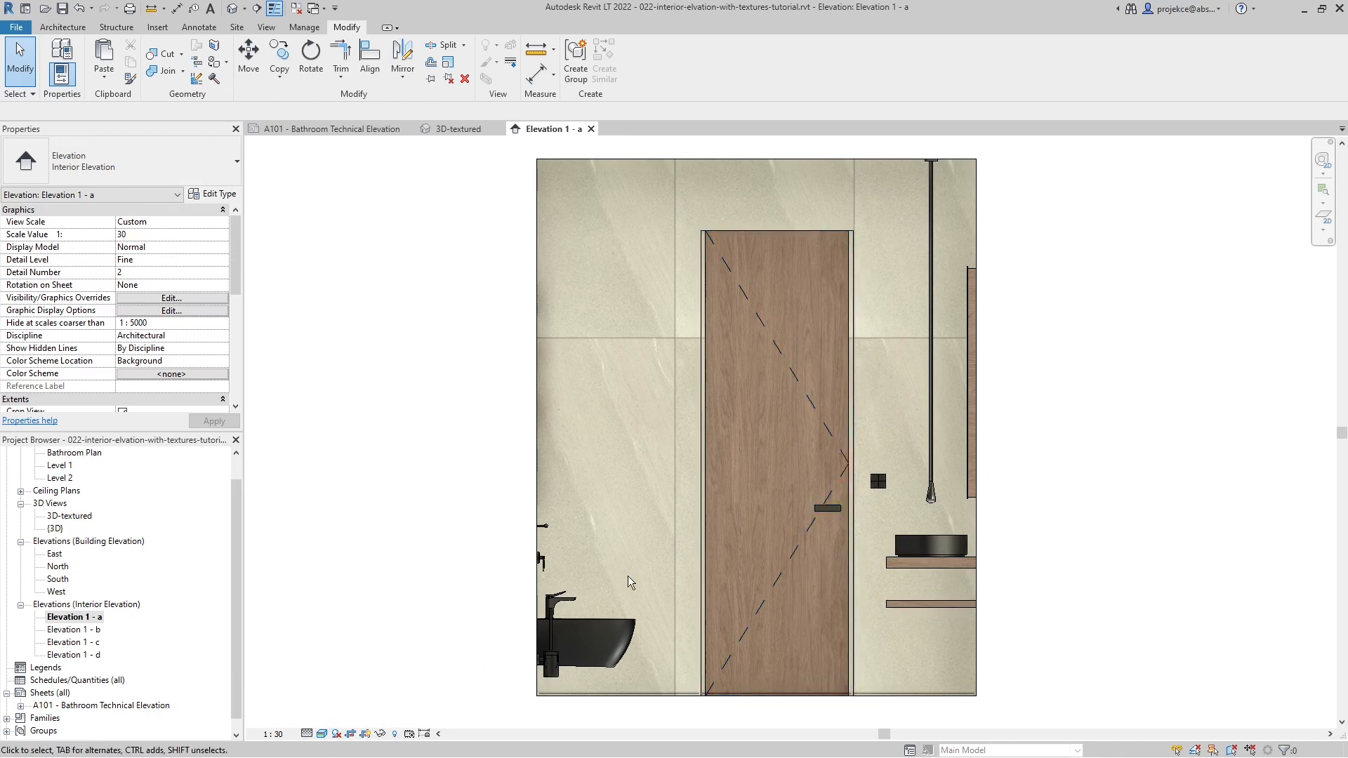
# - Enable smooth lines with anti-aliasing in the elevation's graphic display options and apply the change
pyautogui.click(323, 734)
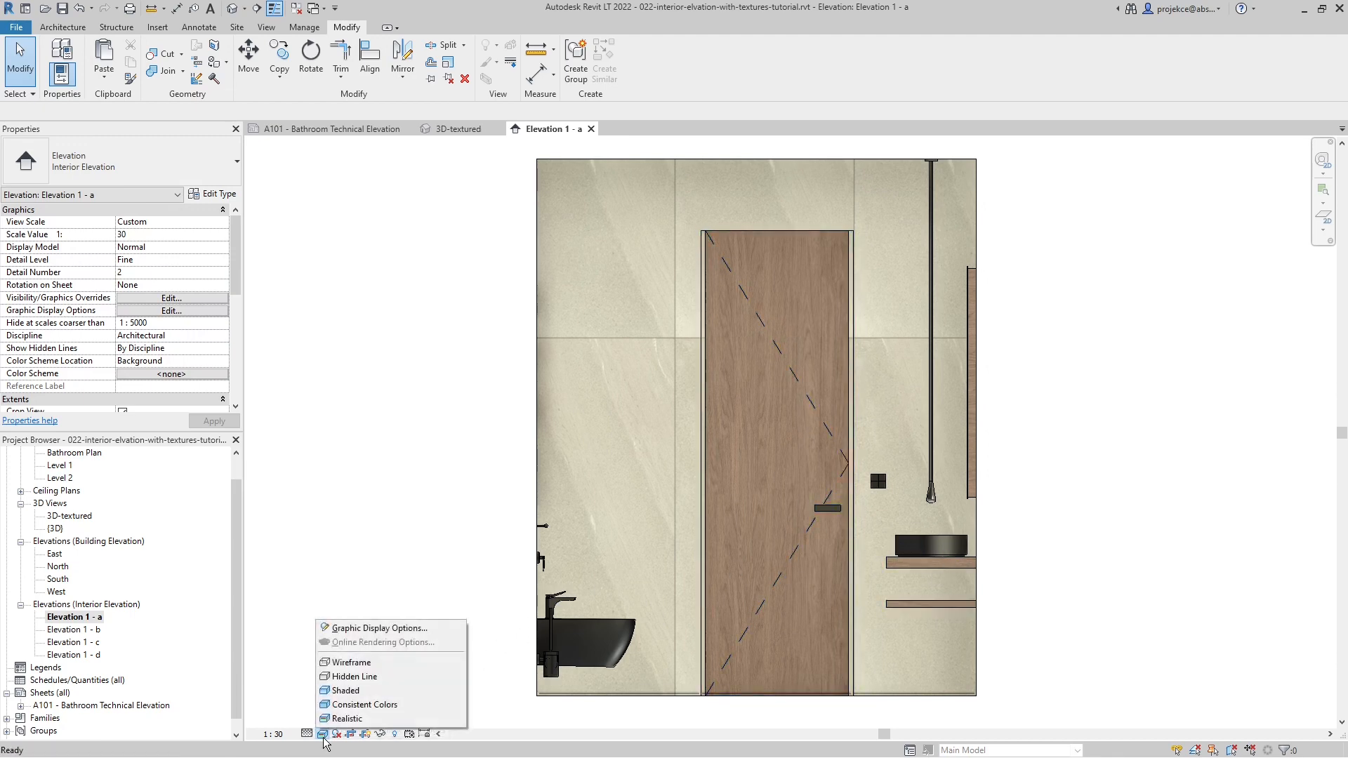
pyautogui.click(357, 630)
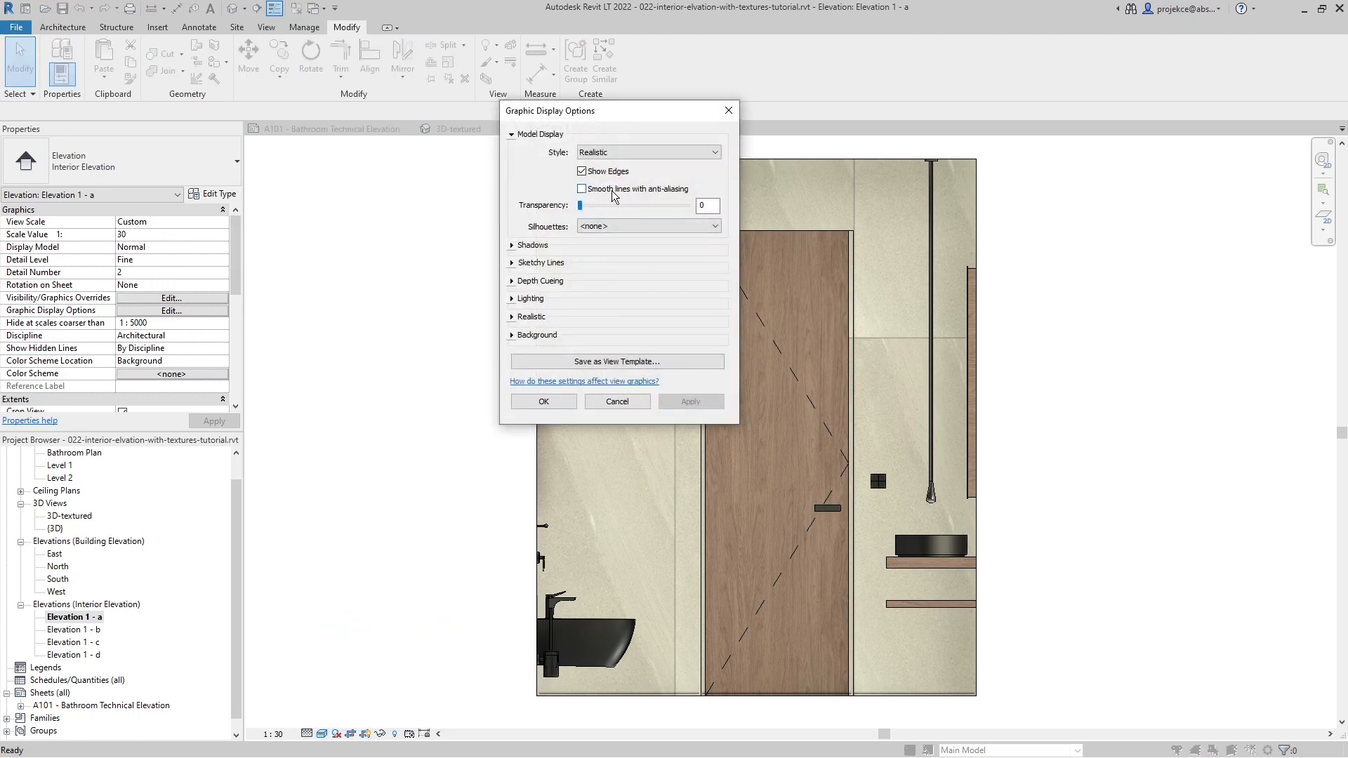
pyautogui.click(613, 196)
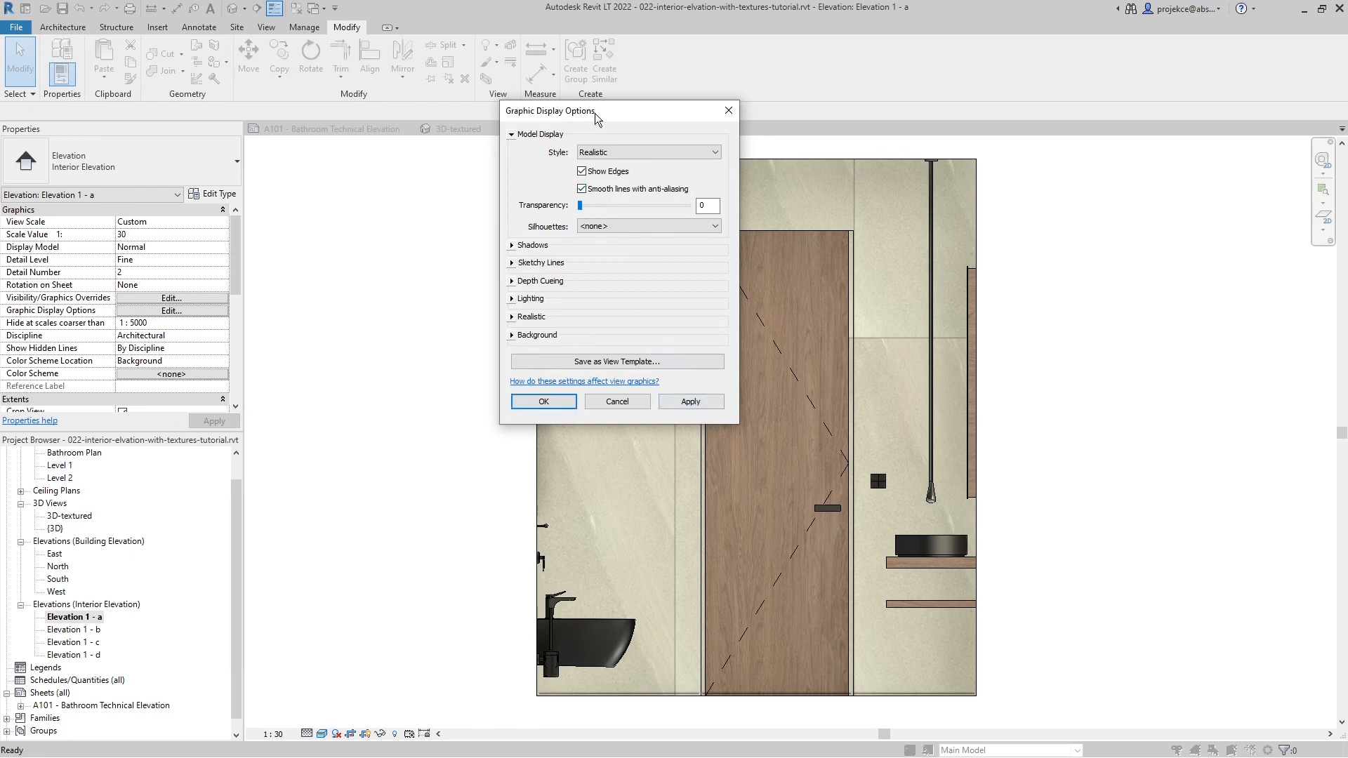
pyautogui.moveTo(595, 112); pyautogui.dragTo(391, 166)
pyautogui.click(483, 456)
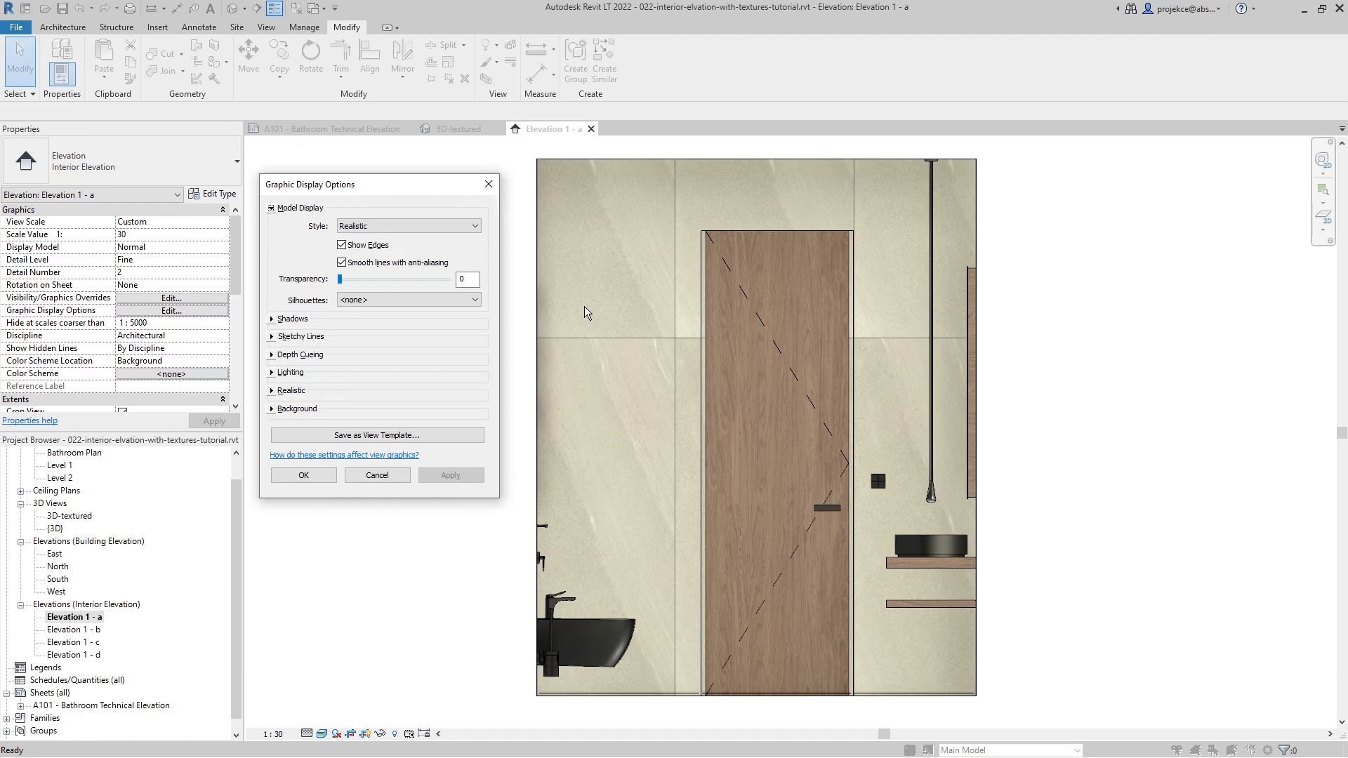
# - Set the ambient light in the elevation's lighting options to 48 and apply it
pyautogui.click(271, 373)
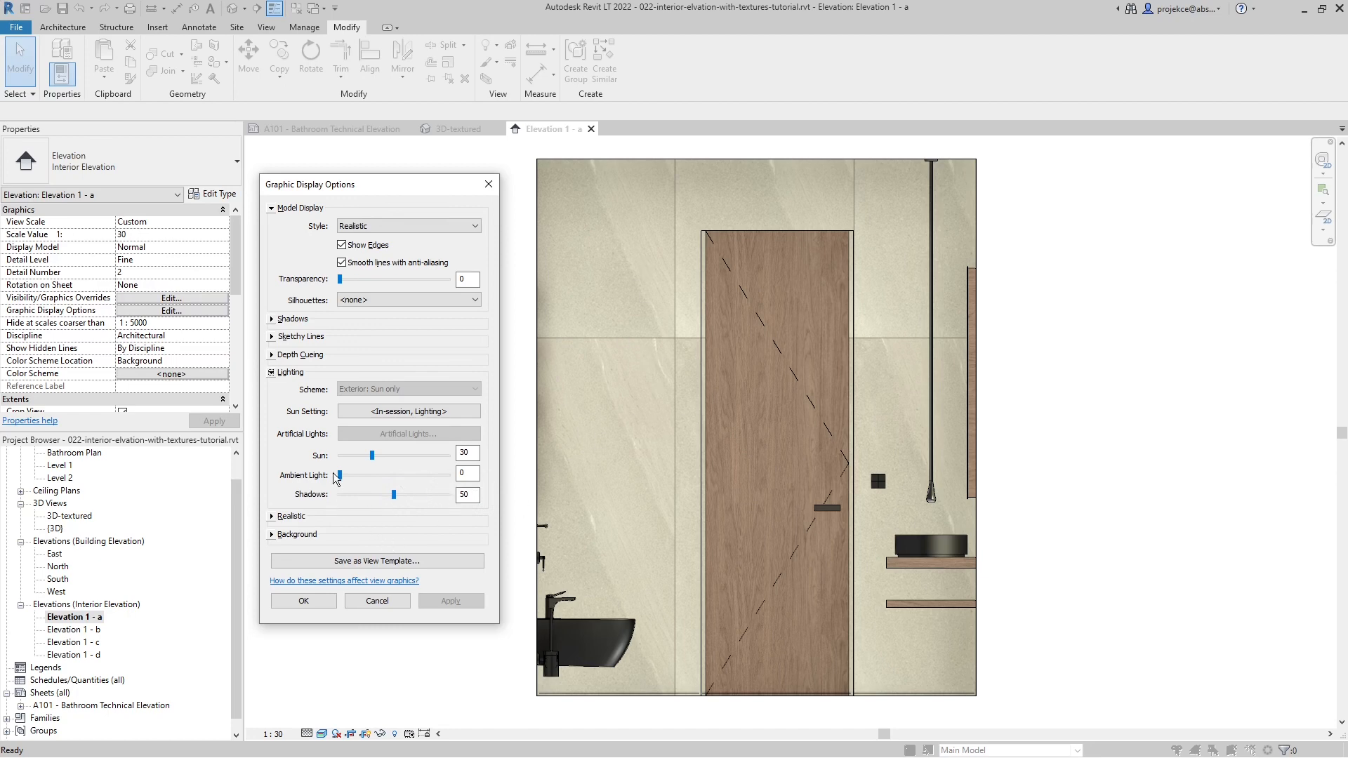
pyautogui.moveTo(340, 482); pyautogui.dragTo(392, 482)
pyautogui.click(458, 605)
# - Try sun intensities of 0, 80 and 30 in the lighting options, applying each to the elevation
pyautogui.doubleClick(473, 452)
pyautogui.write('0')
pyautogui.click(463, 602)
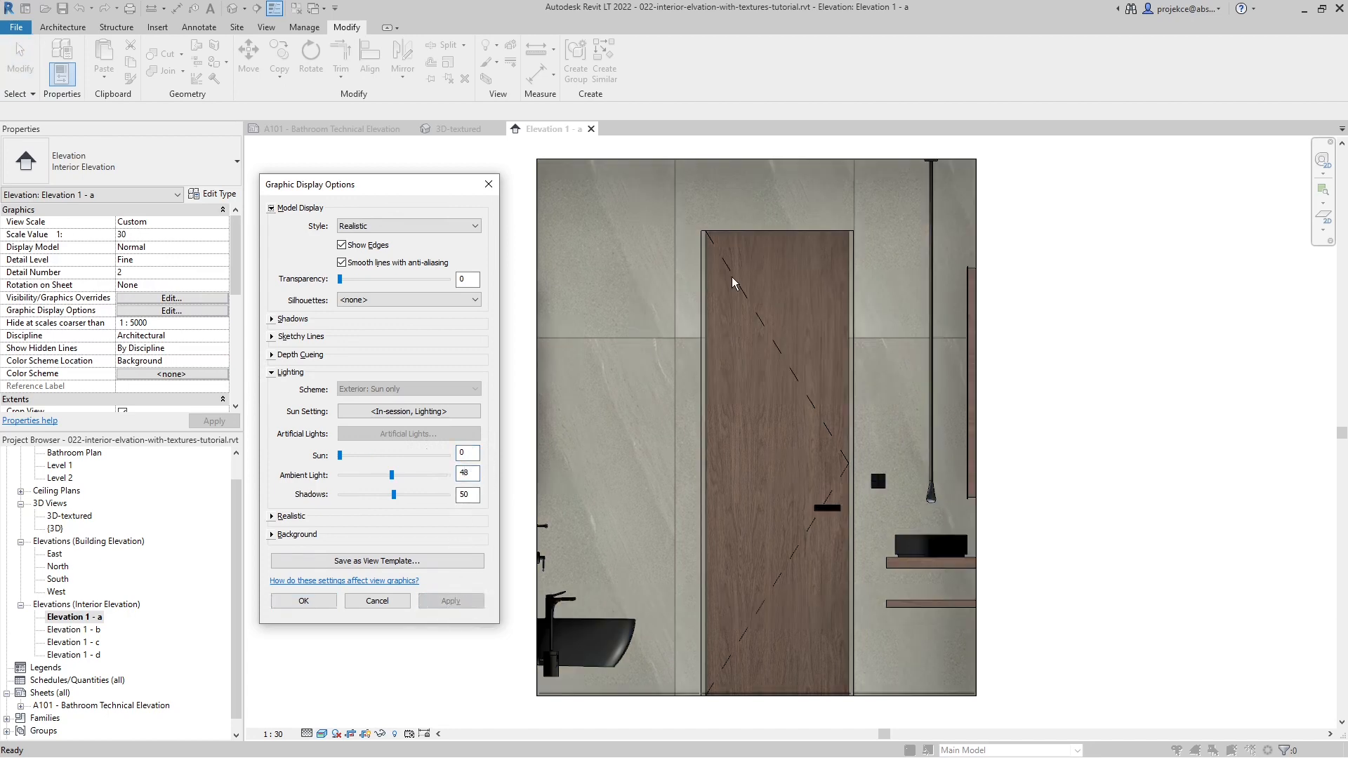
pyautogui.doubleClick(474, 452)
pyautogui.press('Tab')
pyautogui.click(469, 602)
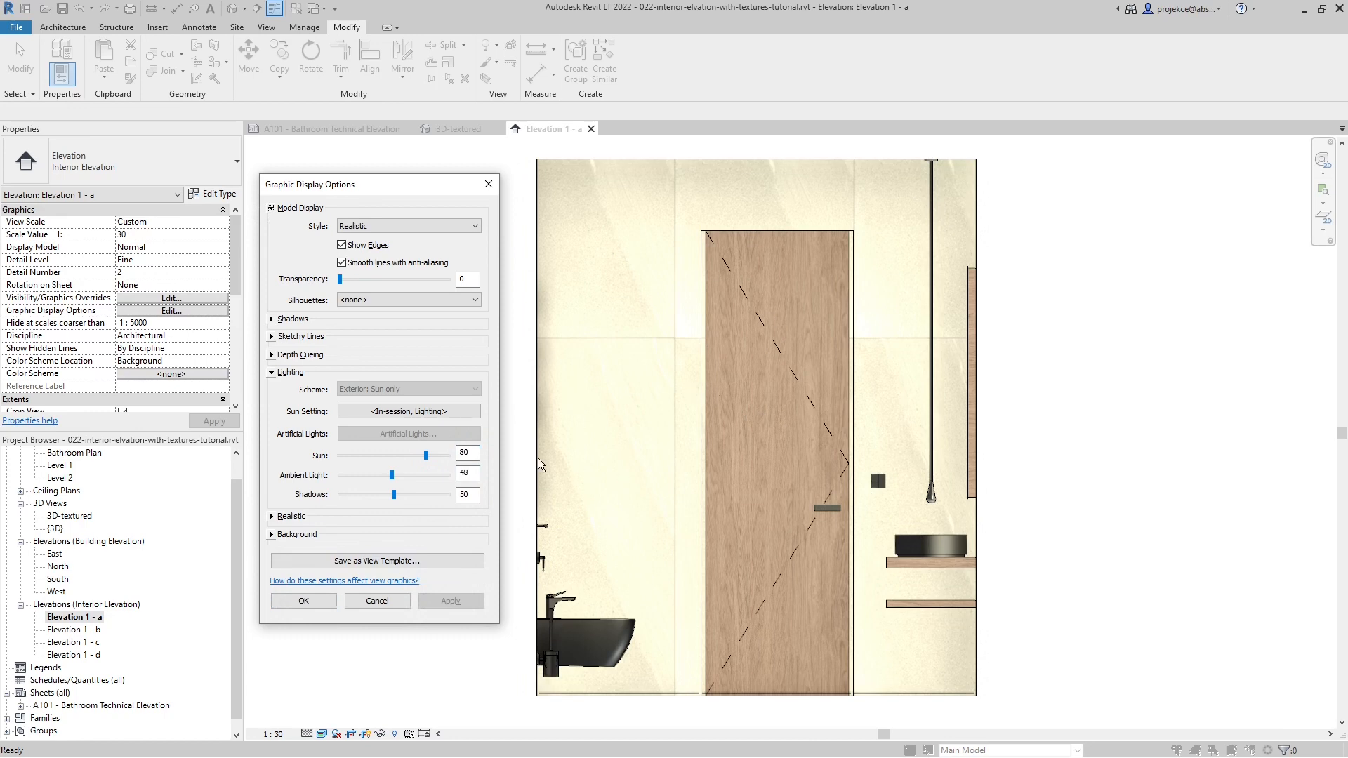
pyautogui.doubleClick(477, 454)
pyautogui.click(451, 602)
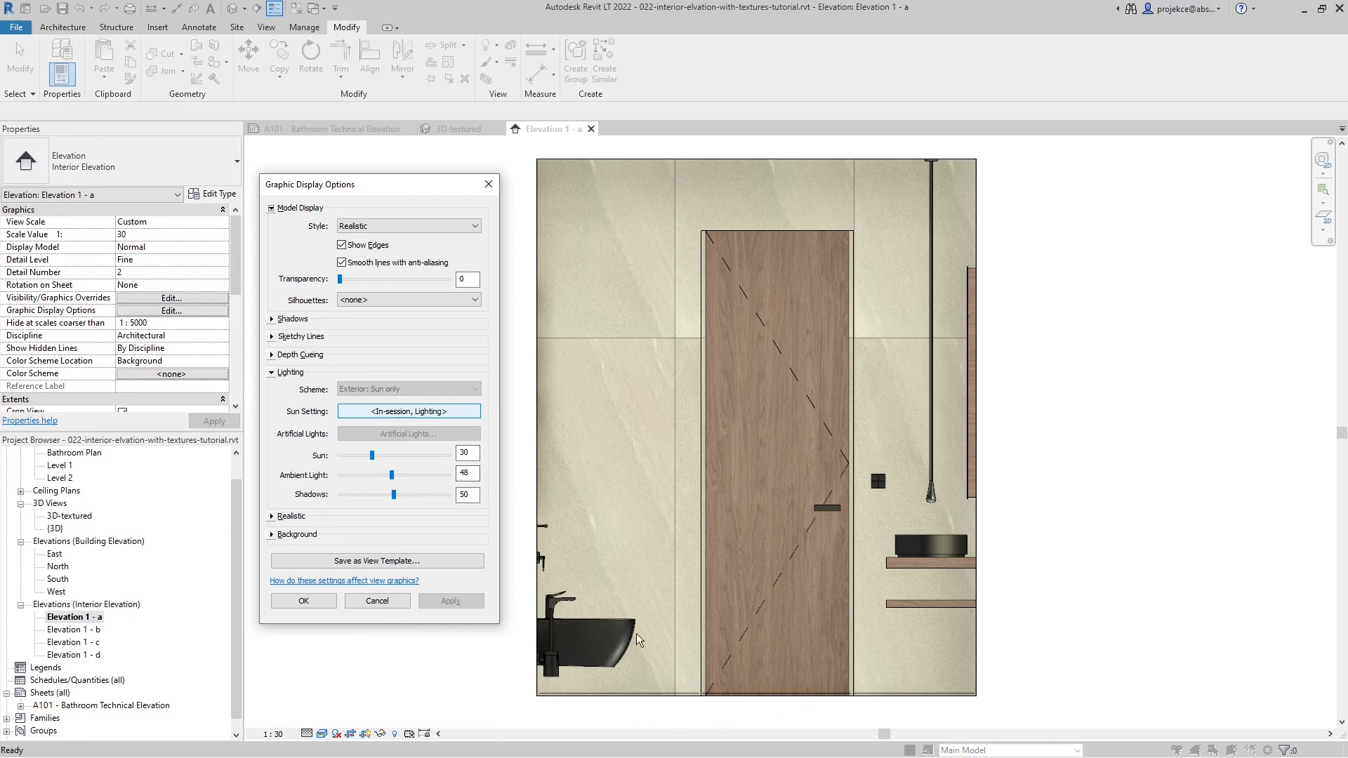
# - Try sun intensities of 50 and 0 on the elevation, applying each one
pyautogui.doubleClick(467, 453)
pyautogui.click(460, 606)
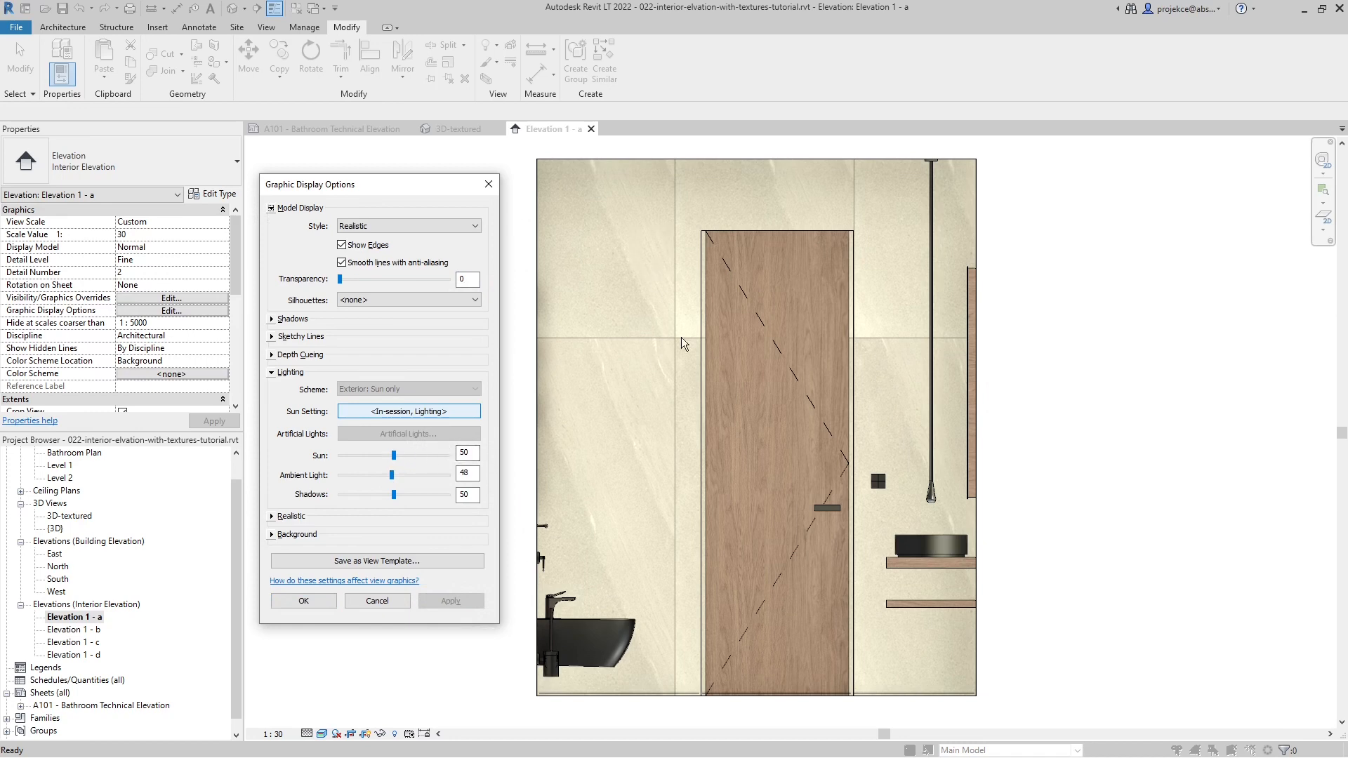
pyautogui.doubleClick(473, 453)
pyautogui.write('0')
pyautogui.click(468, 279)
pyautogui.click(451, 601)
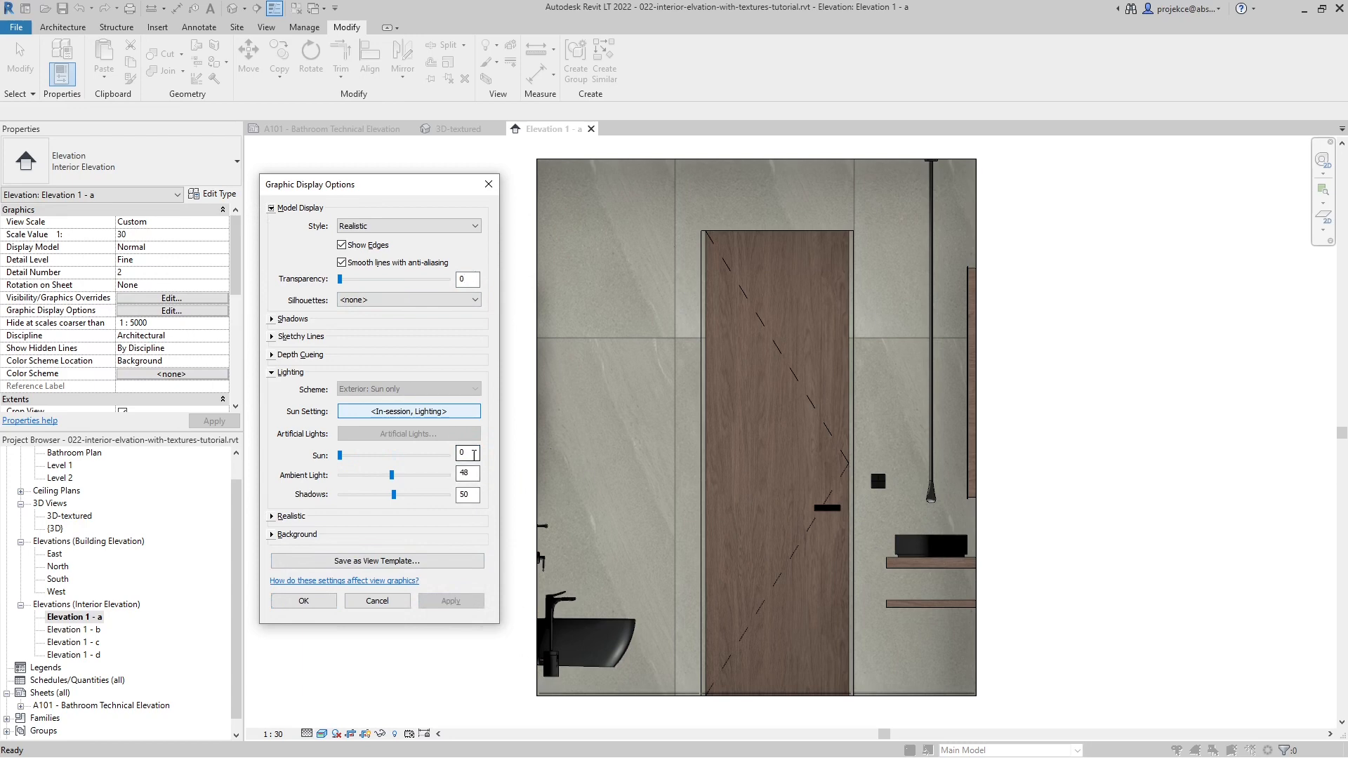
# - Set the sun intensity to 20, apply it and accept the graphic display options
pyautogui.doubleClick(474, 454)
pyautogui.write('20')
pyautogui.click(468, 280)
pyautogui.click(455, 600)
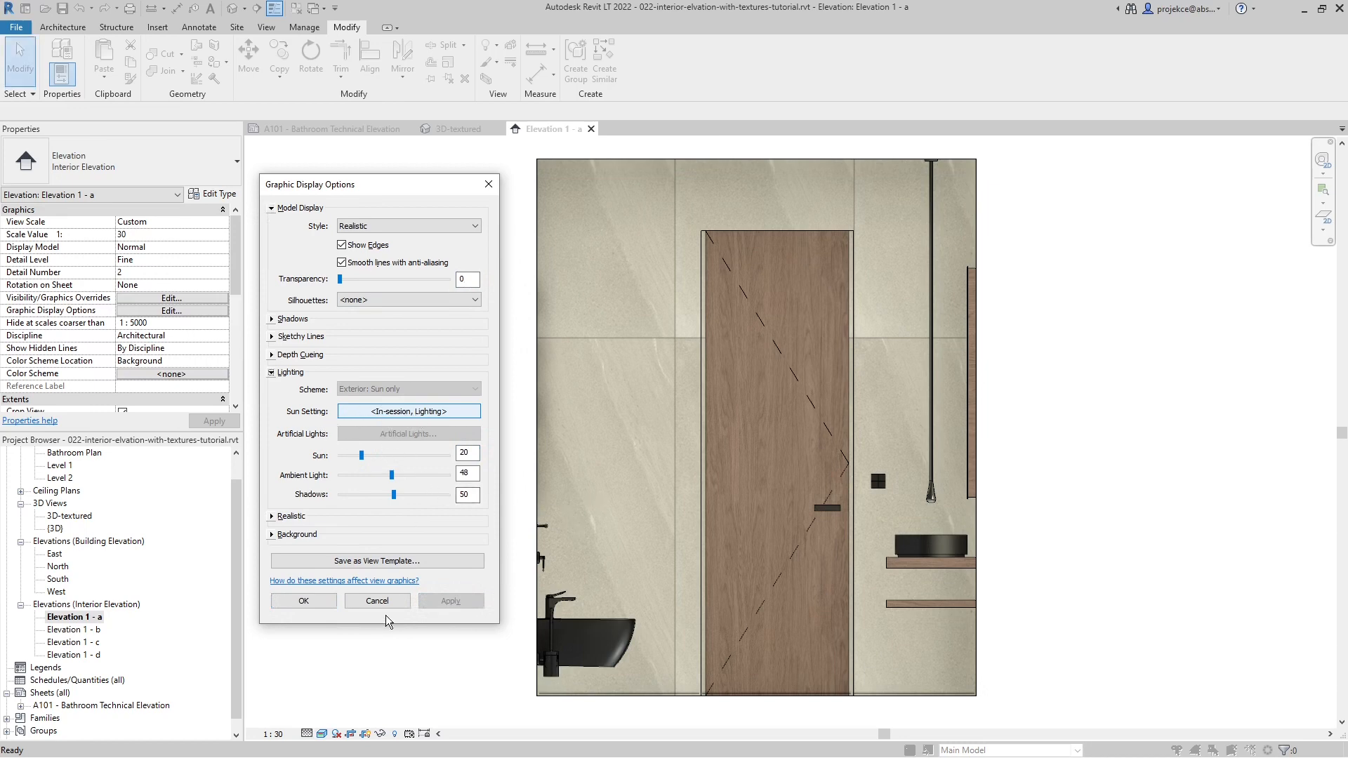
pyautogui.click(303, 601)
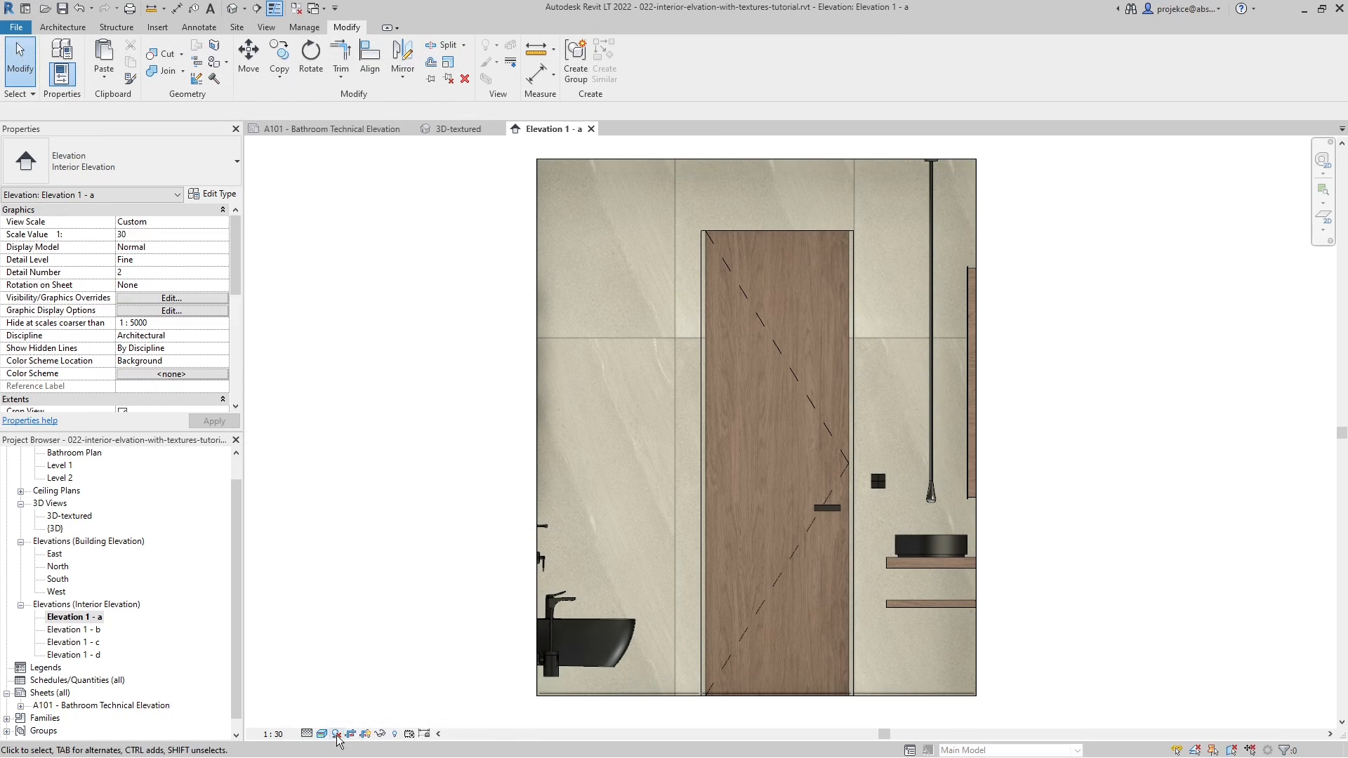
# - Turn on shadows in the Elevation 1 - a view
pyautogui.click(337, 735)
pyautogui.click(360, 718)
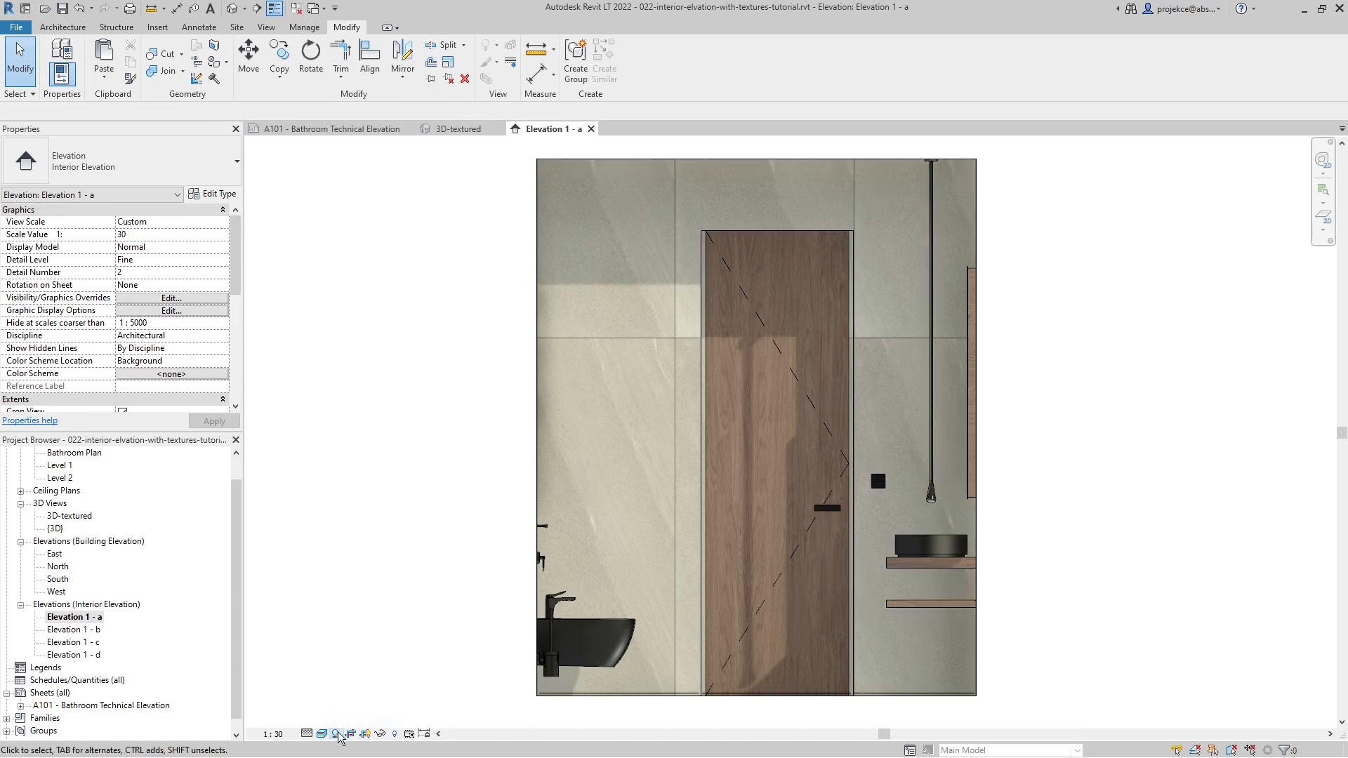
# - Try the Sunlight from Top Right preset as the sun setting in the elevation's lighting options
pyautogui.click(322, 735)
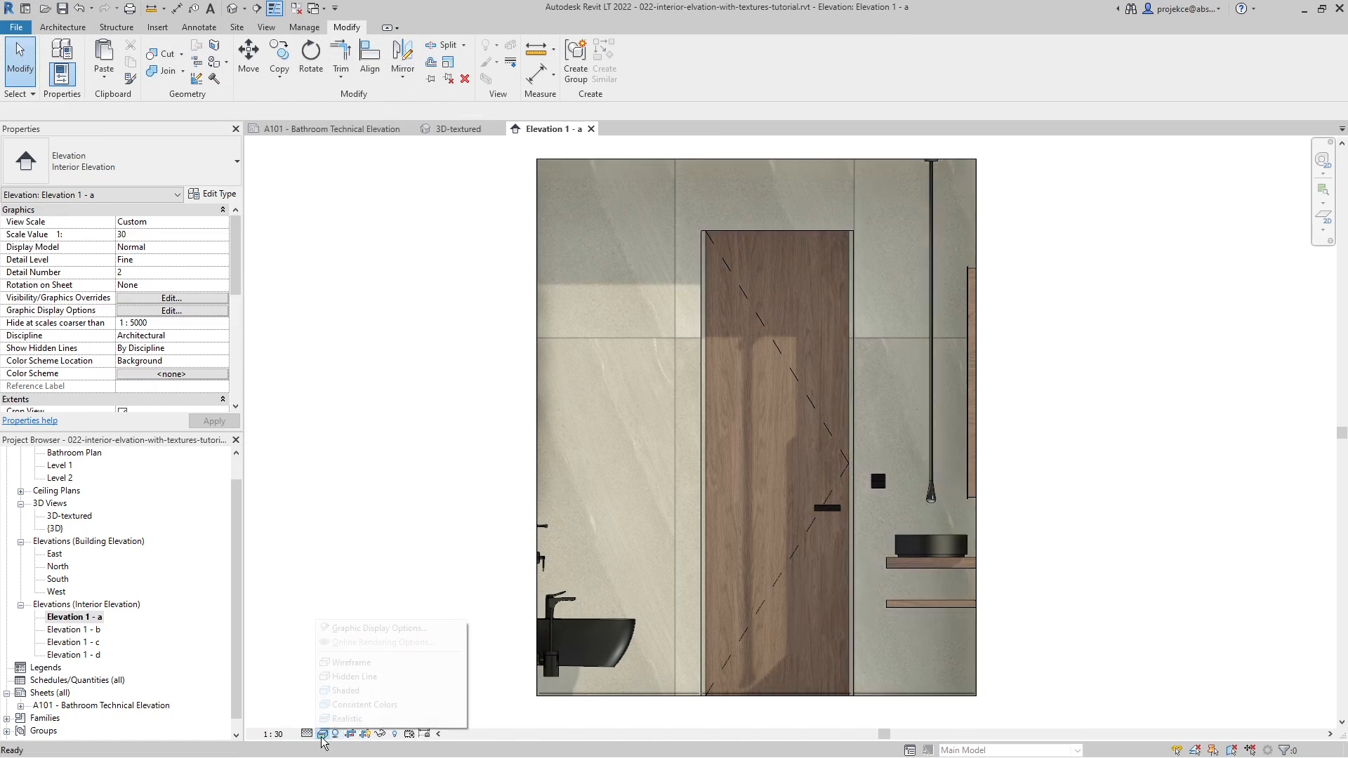
pyautogui.click(376, 628)
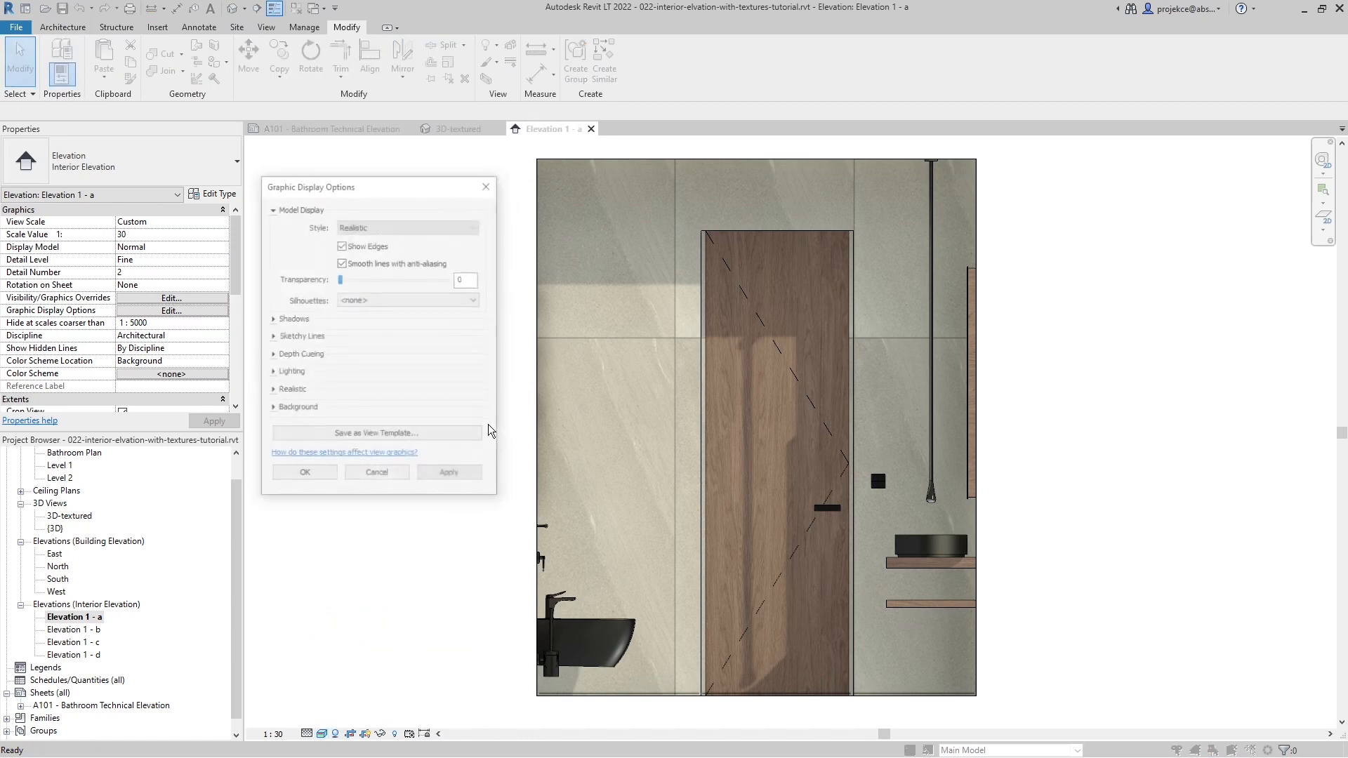
pyautogui.click(271, 373)
pyautogui.click(398, 412)
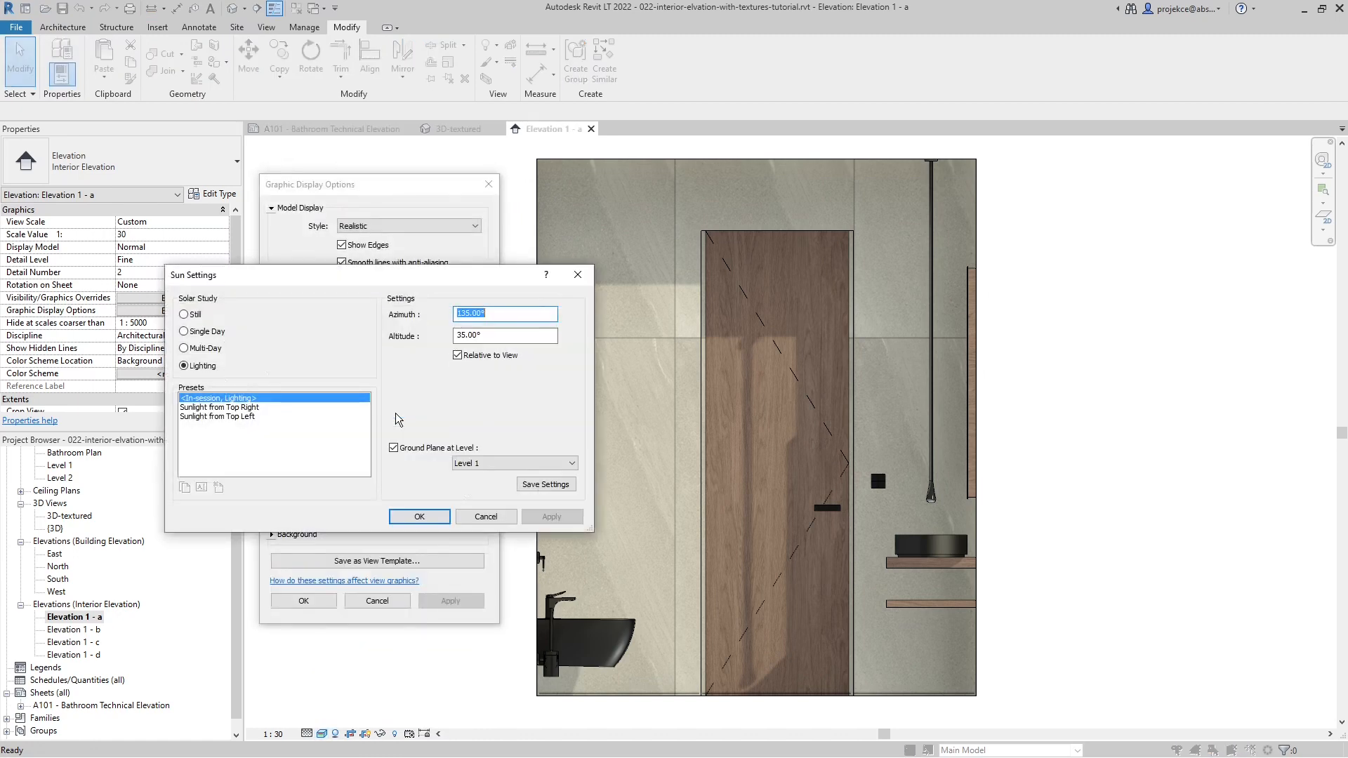
pyautogui.moveTo(444, 278); pyautogui.dragTo(364, 249)
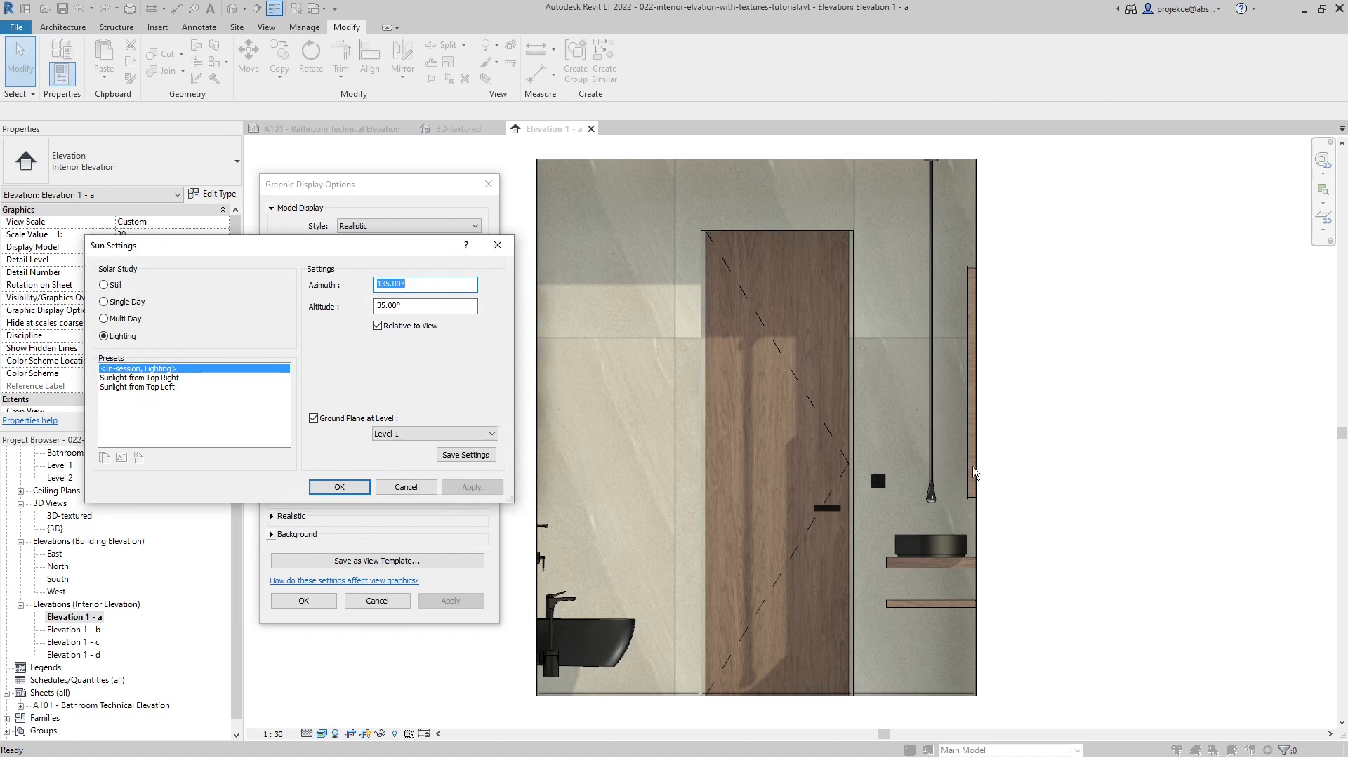
pyautogui.click(129, 378)
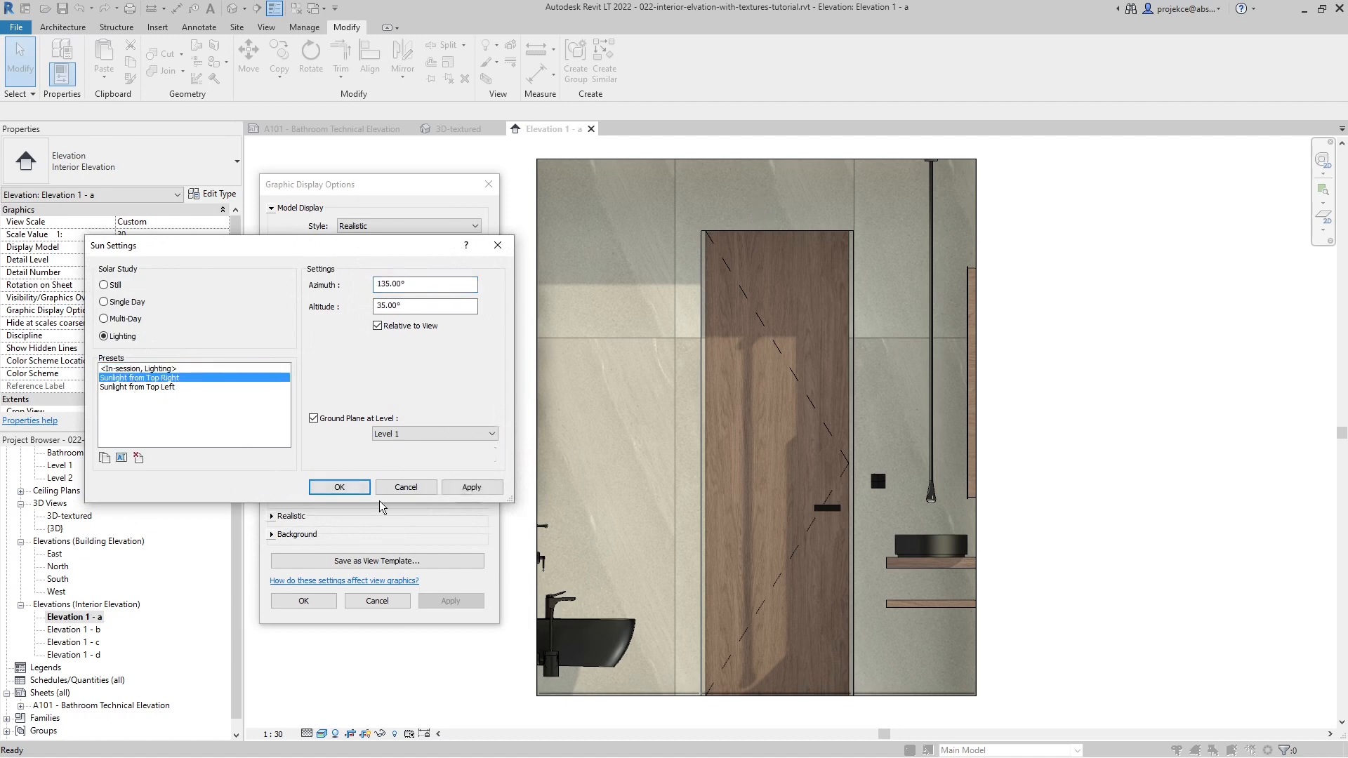
pyautogui.click(460, 486)
pyautogui.click(342, 487)
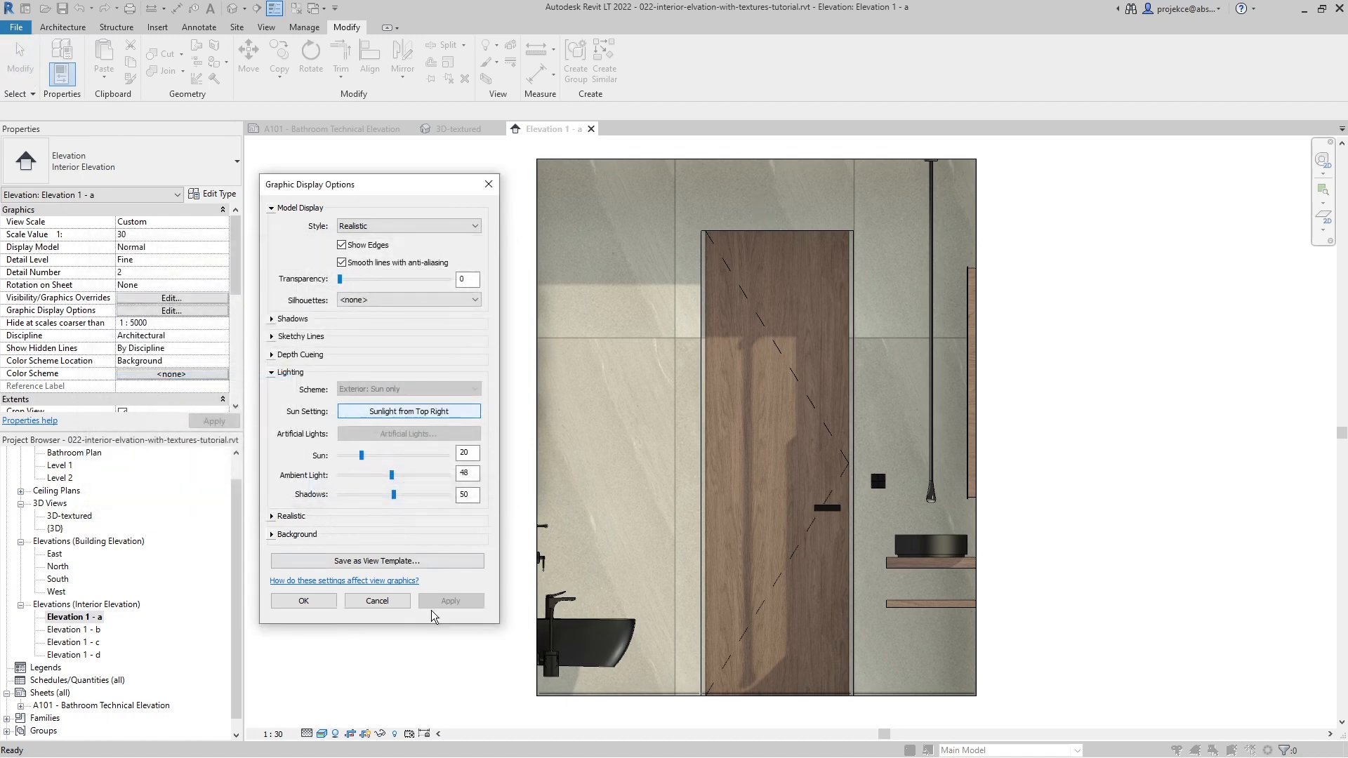
# - Try the Sunlight from Top Left preset for the elevation and cancel the graphic display options
pyautogui.click(436, 417)
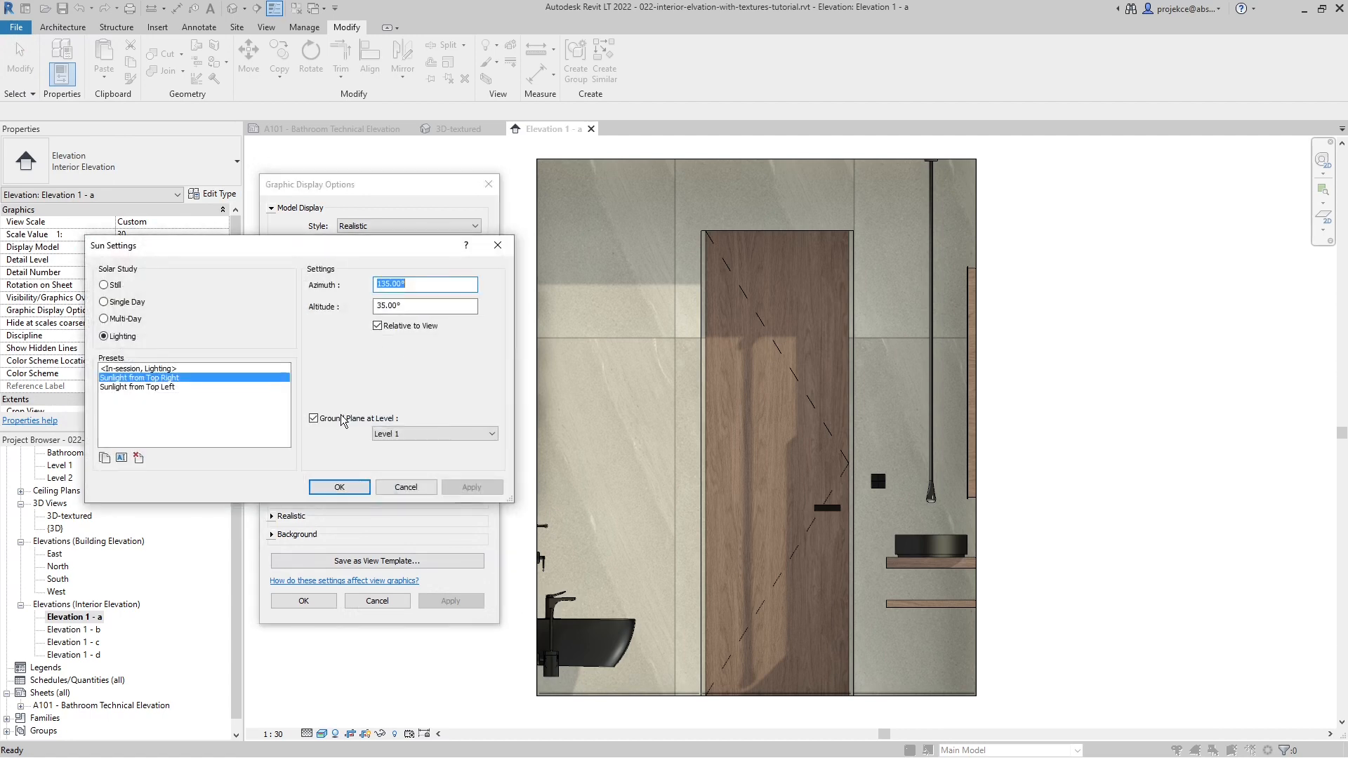
pyautogui.click(339, 490)
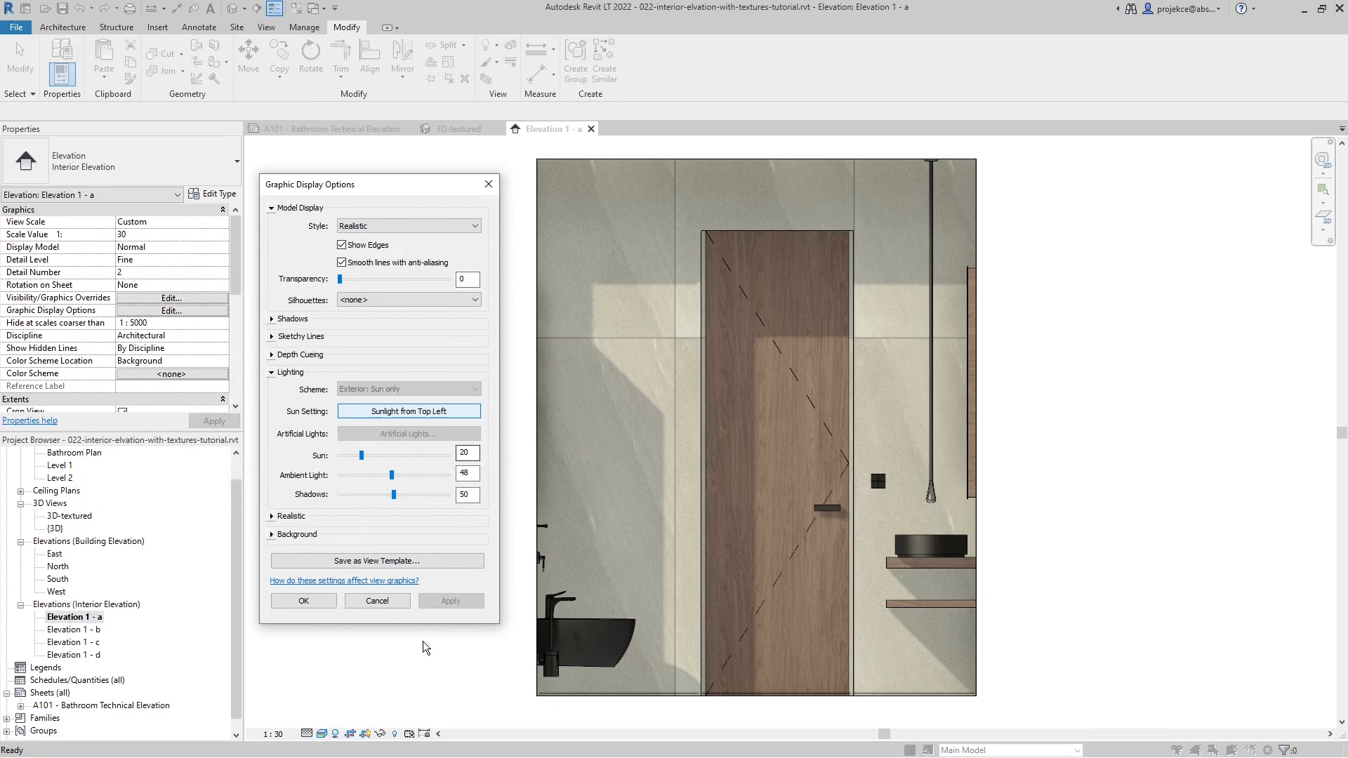
pyautogui.click(377, 601)
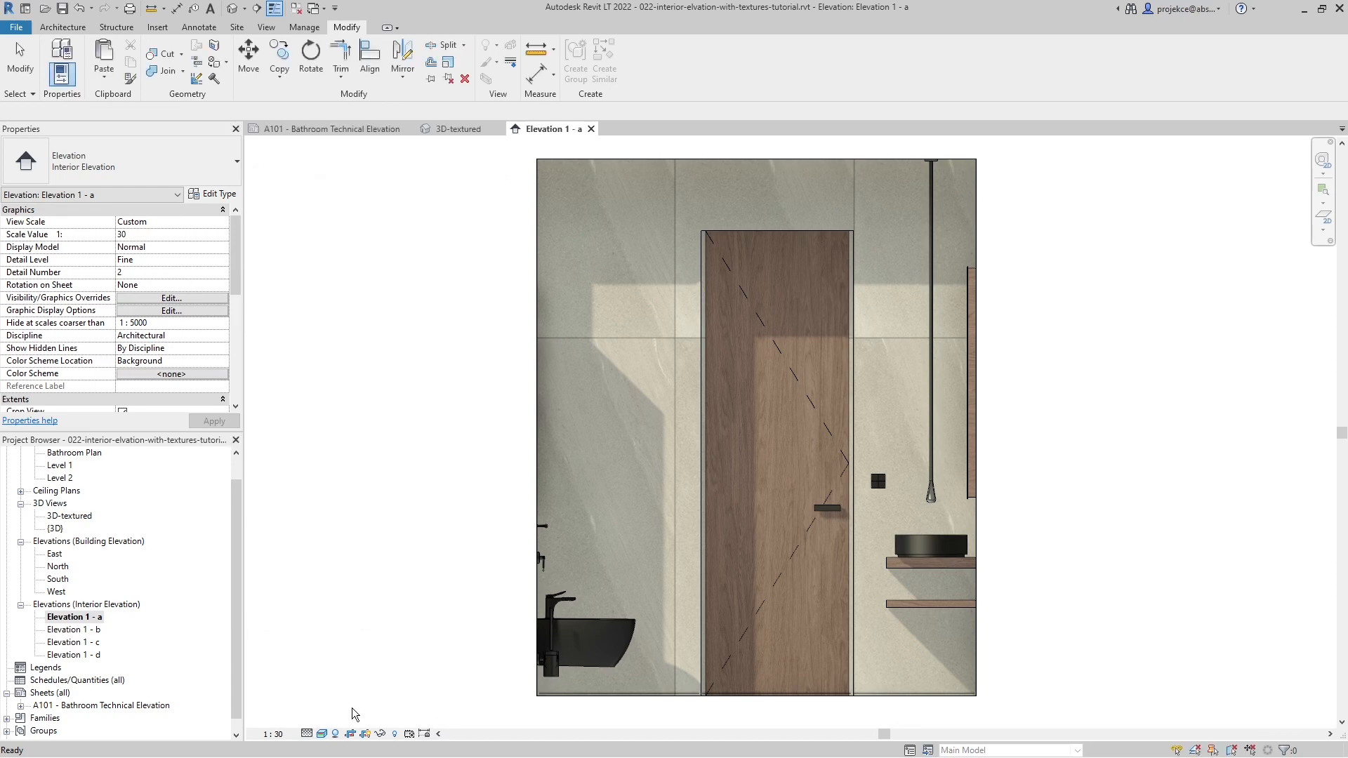
# - Turn off shadows in the Elevation 1 - a view
pyautogui.click(336, 734)
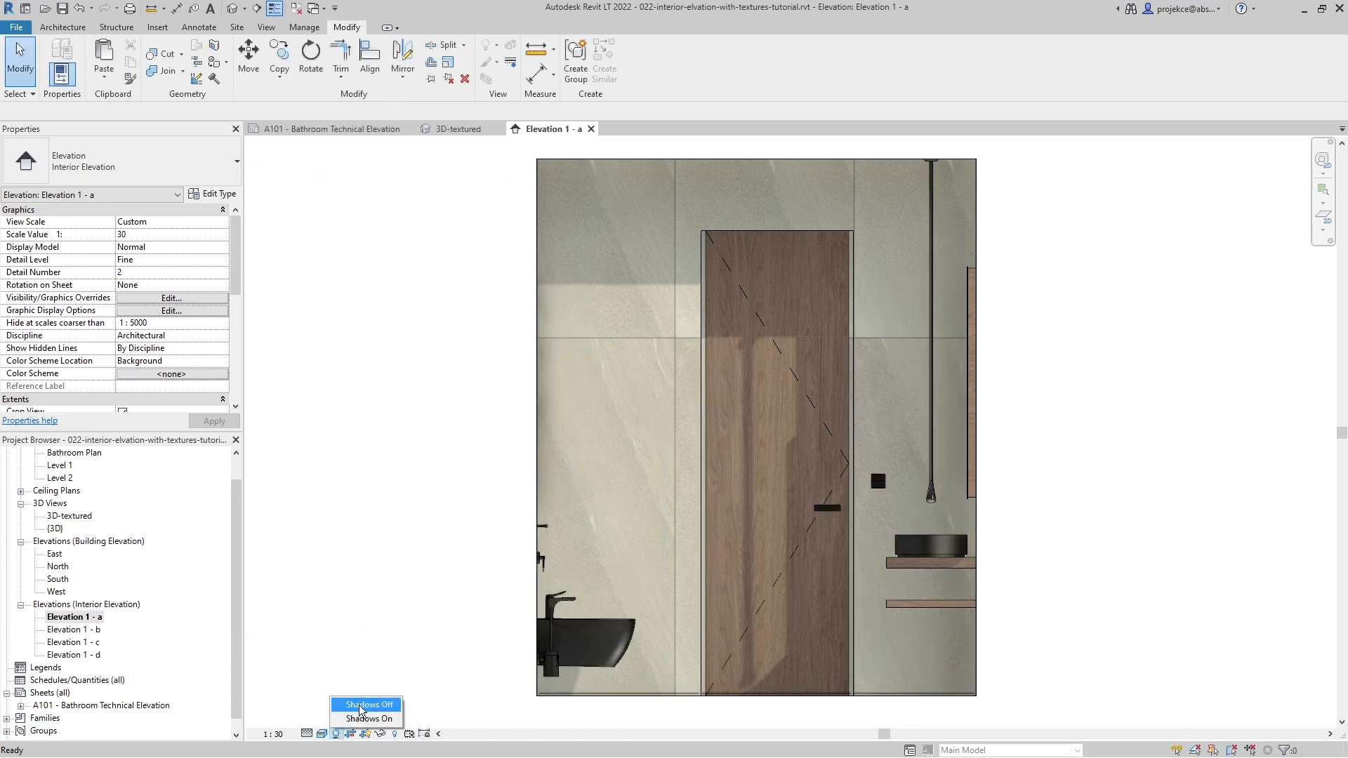
pyautogui.click(365, 705)
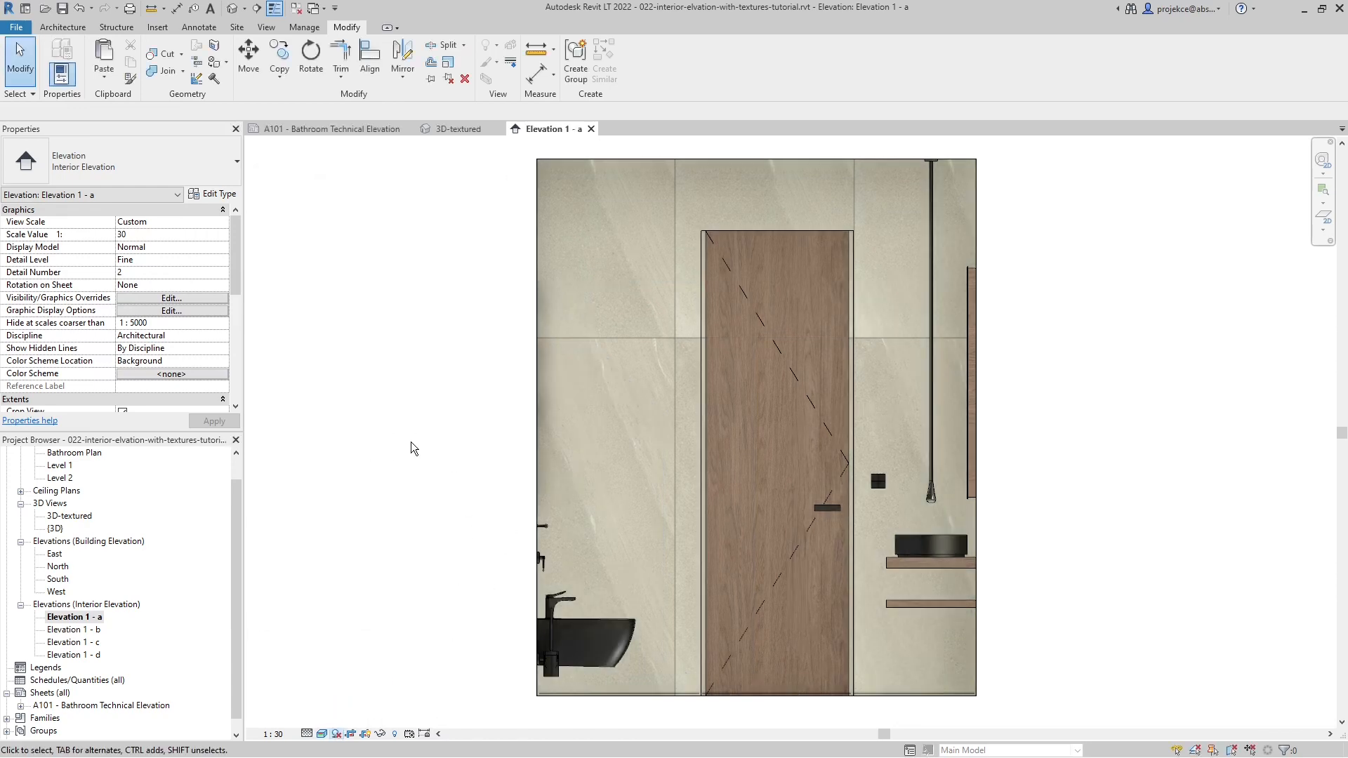
pyautogui.click(322, 734)
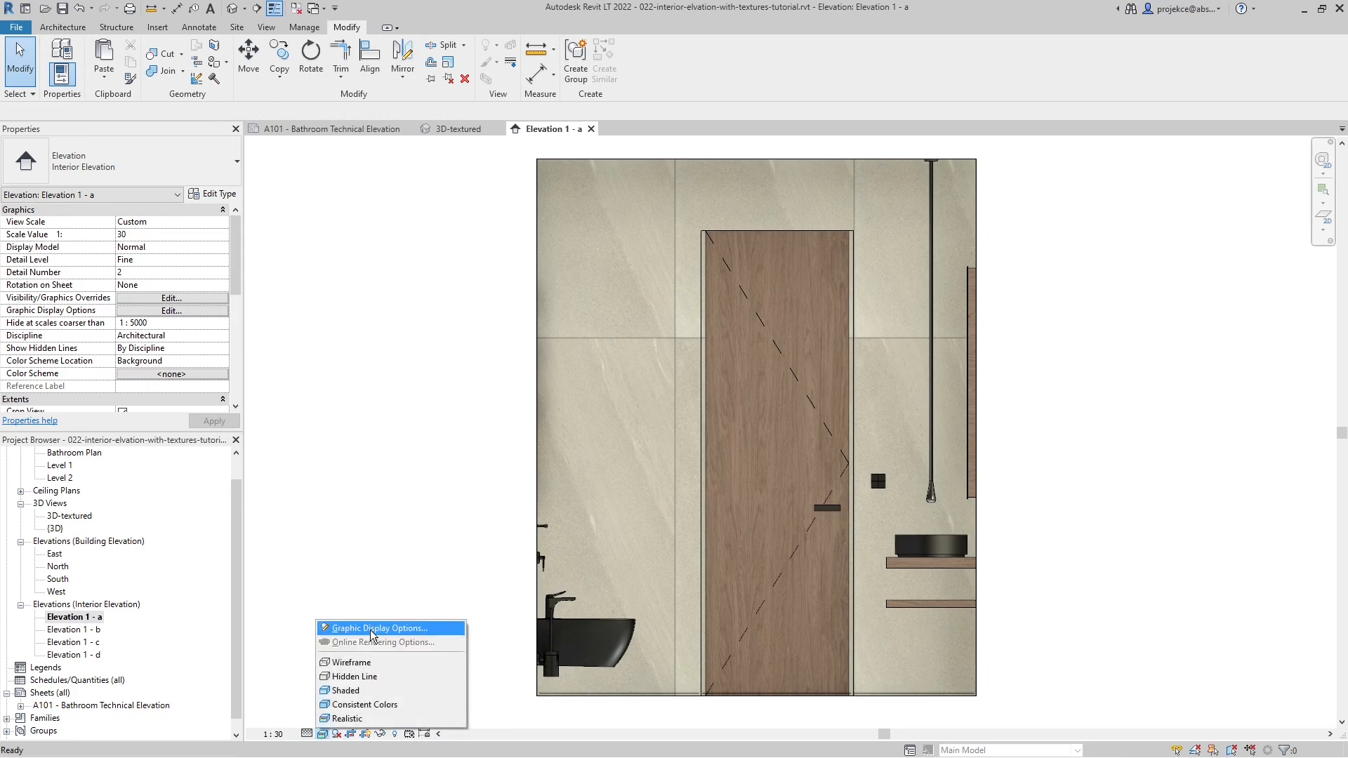
pyautogui.click(427, 542)
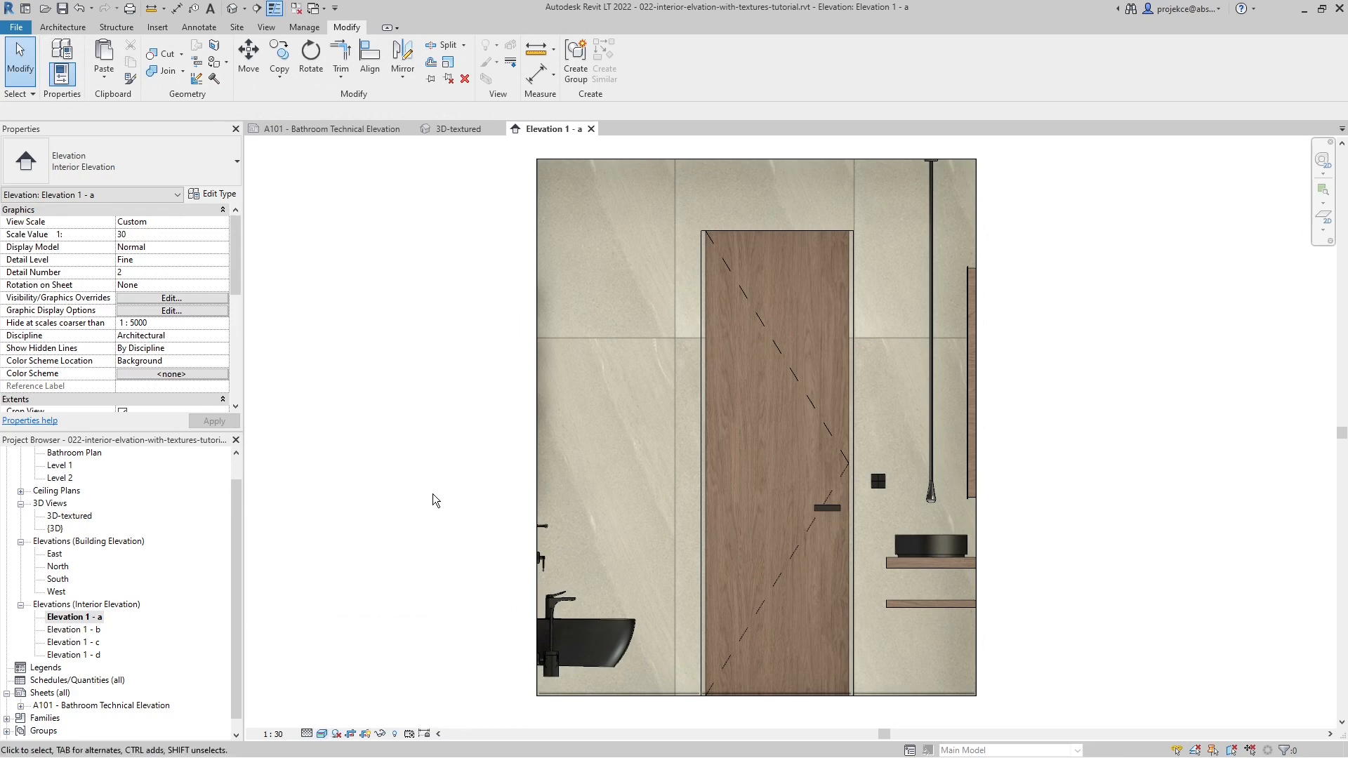
# - Switch the exposure to Manual in the realistic settings of the elevation's graphic display options
pyautogui.press('g')
pyautogui.press('d')
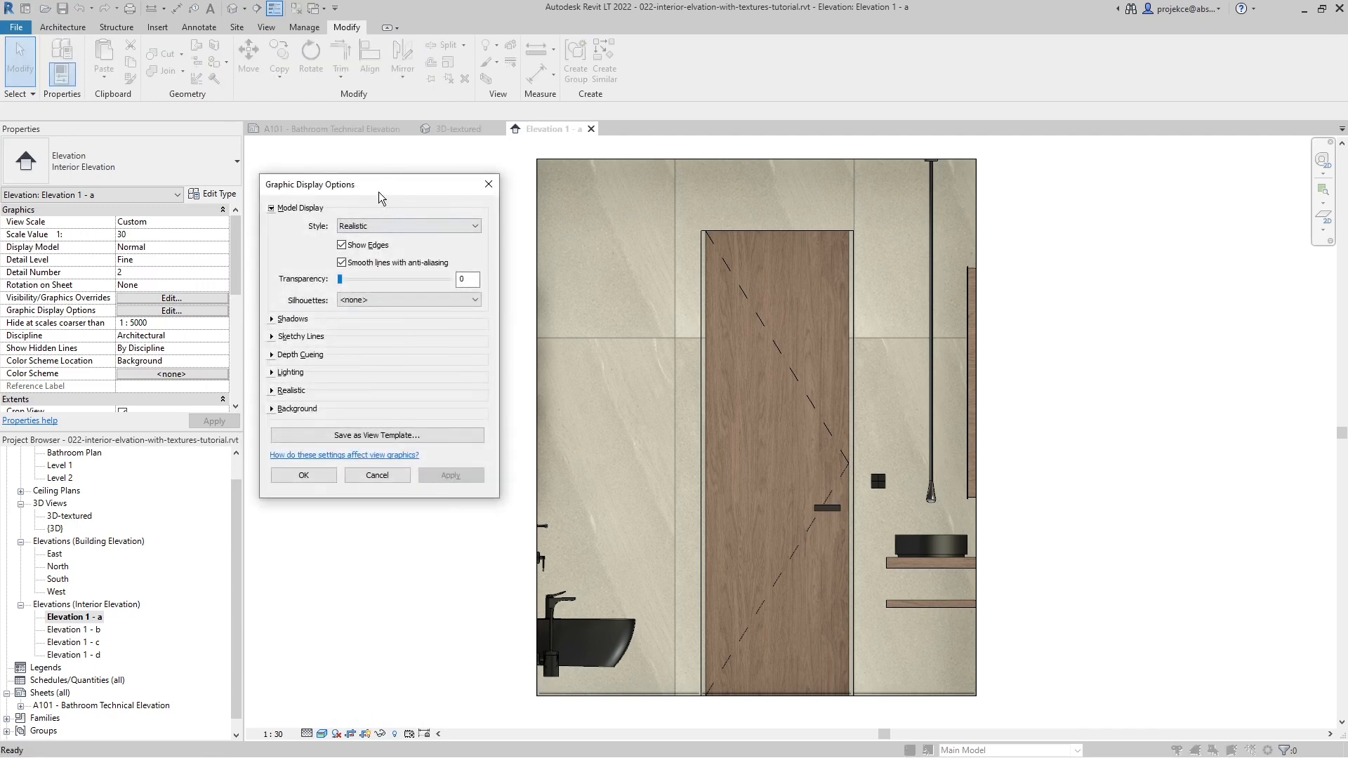
pyautogui.click(274, 373)
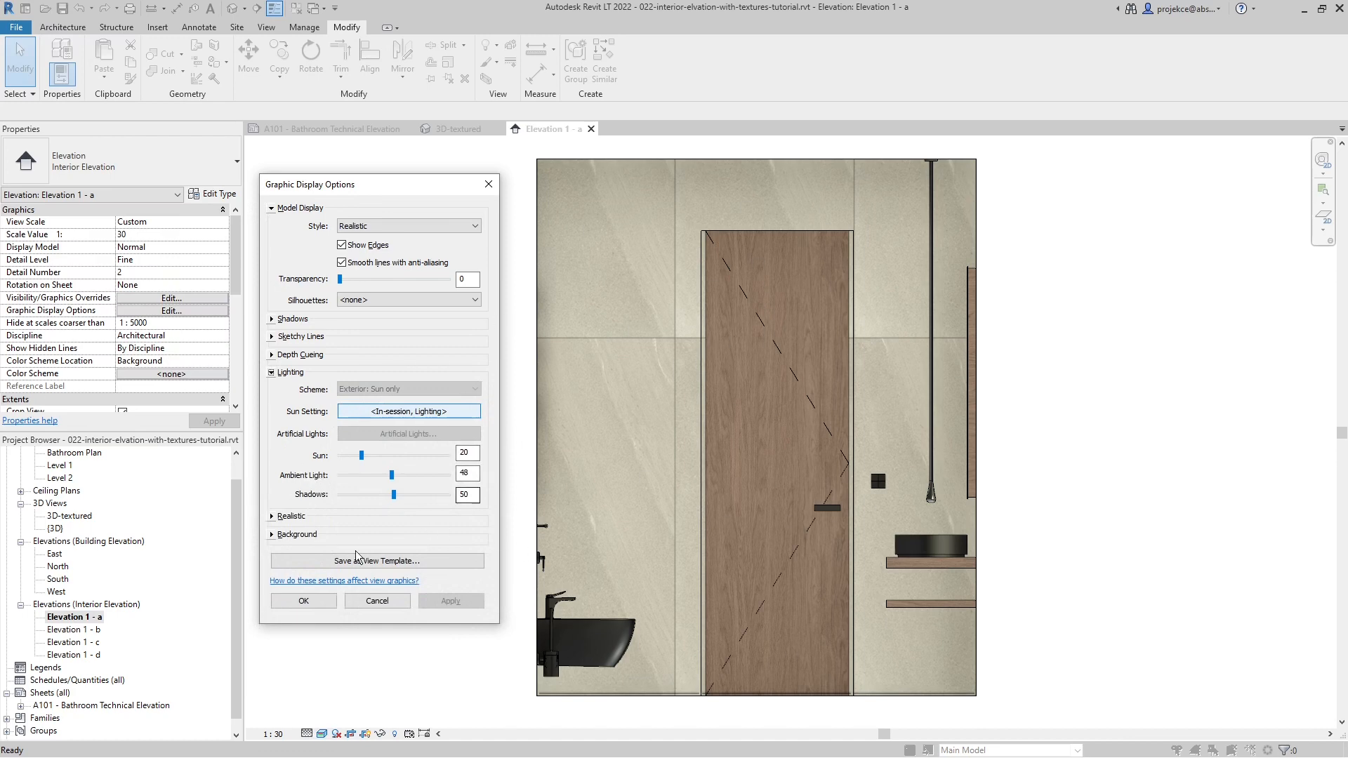
pyautogui.click(272, 517)
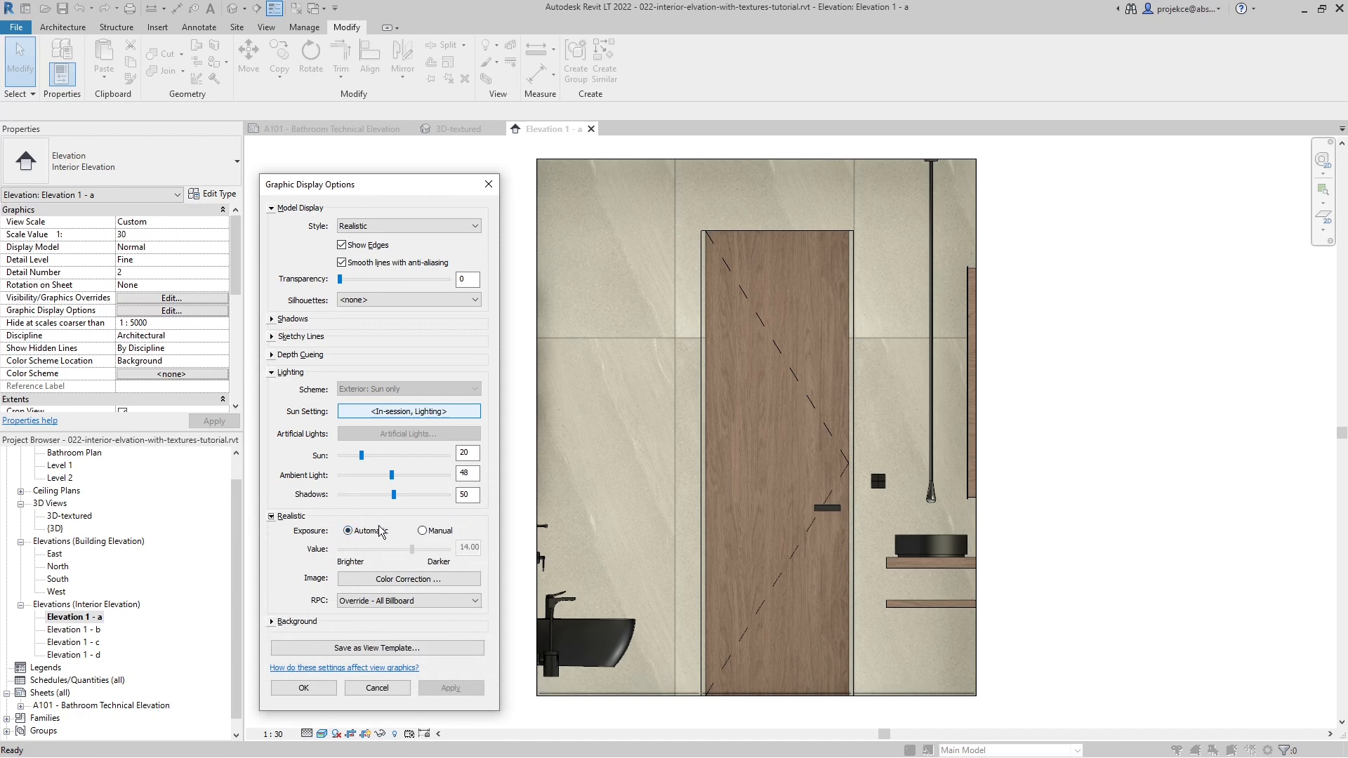
pyautogui.click(423, 531)
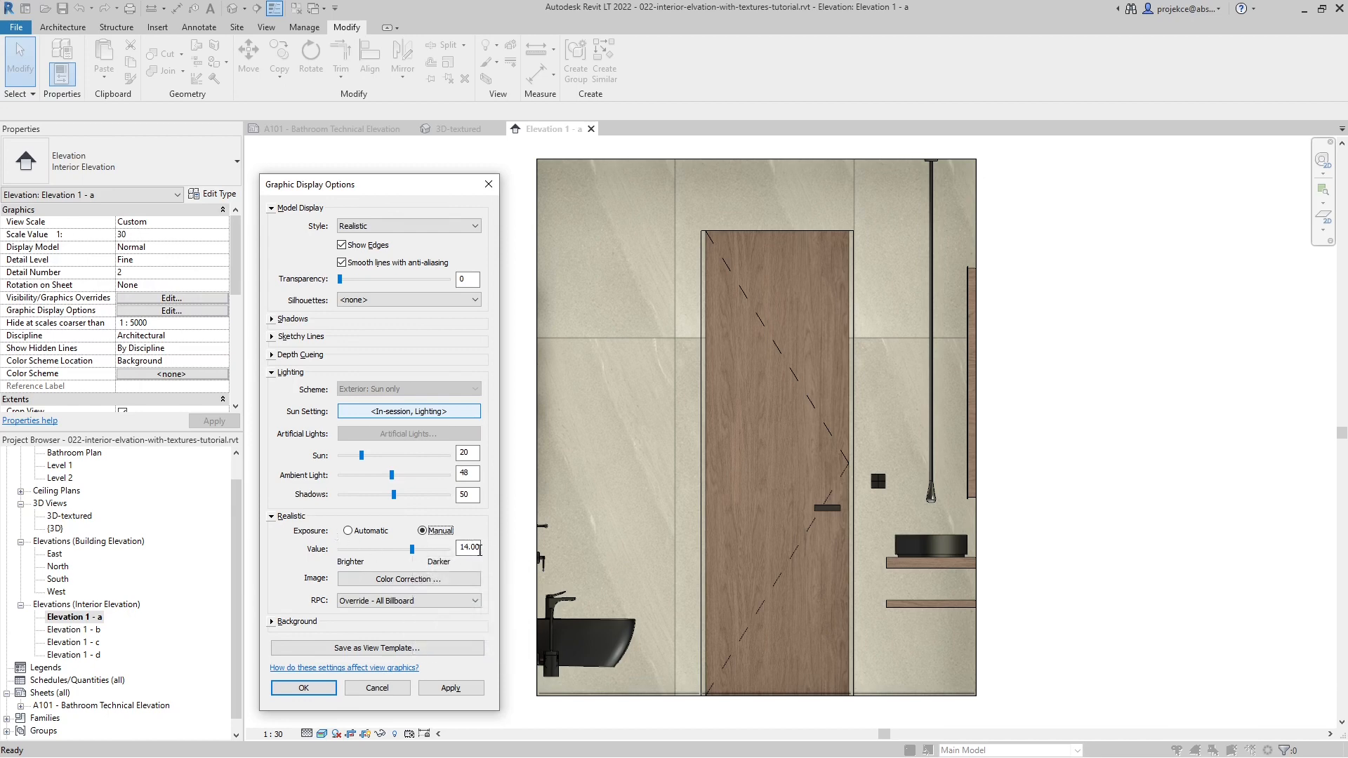
# - Try manual exposure values of 13 and 10 for the elevation, applying each one
pyautogui.doubleClick(469, 548)
pyautogui.write('13')
pyautogui.click(453, 688)
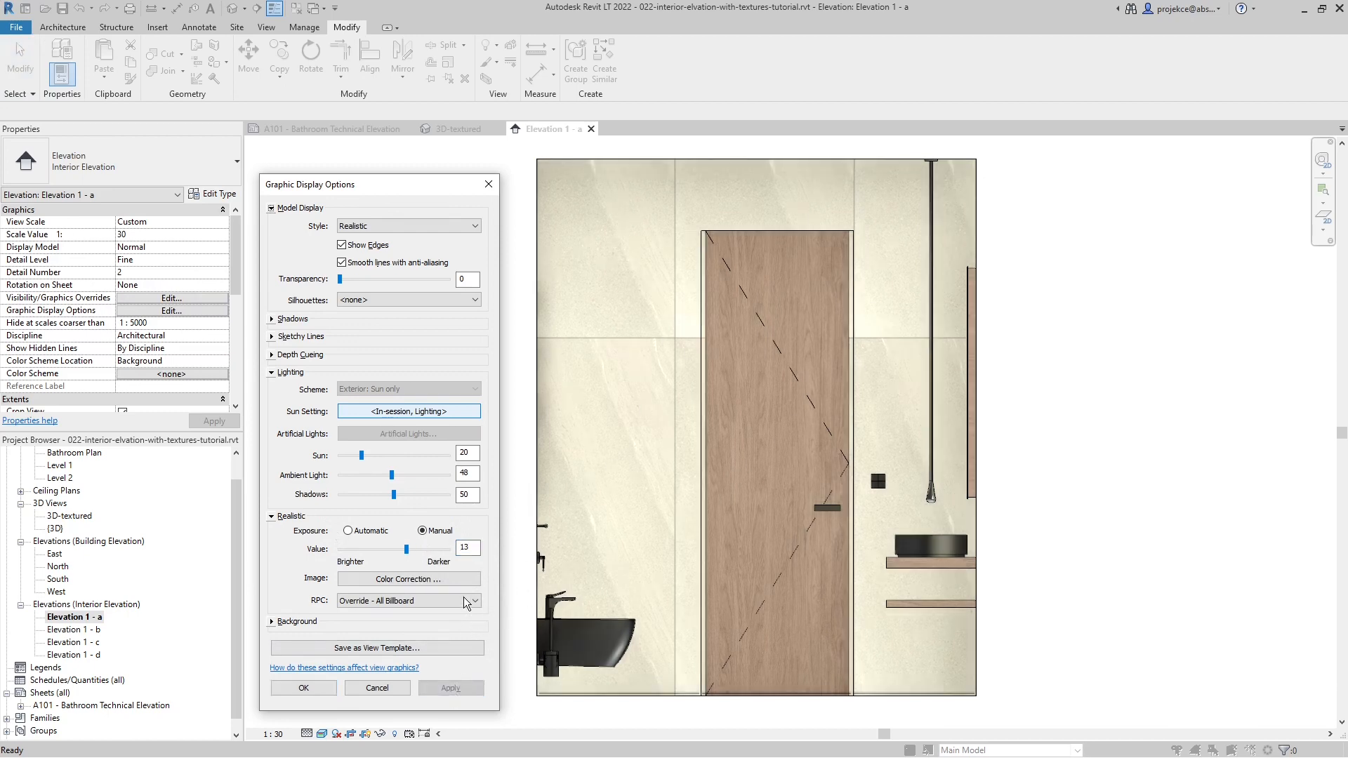
pyautogui.moveTo(471, 549); pyautogui.dragTo(413, 550)
pyautogui.write('10')
pyautogui.click(467, 473)
pyautogui.click(460, 689)
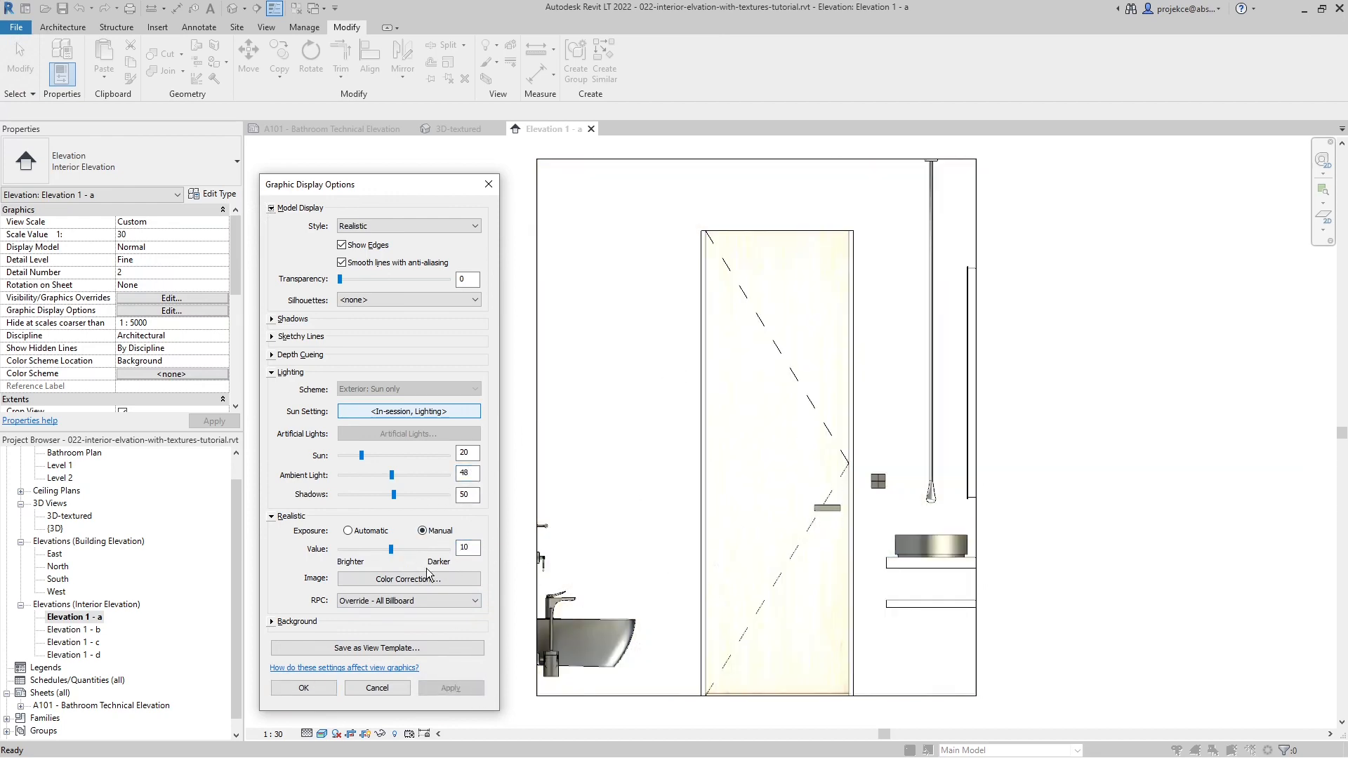
# - Try a darker manual exposure value of 15 and apply it to the elevation
pyautogui.moveTo(476, 548); pyautogui.dragTo(412, 555)
pyautogui.write('15')
pyautogui.click(441, 689)
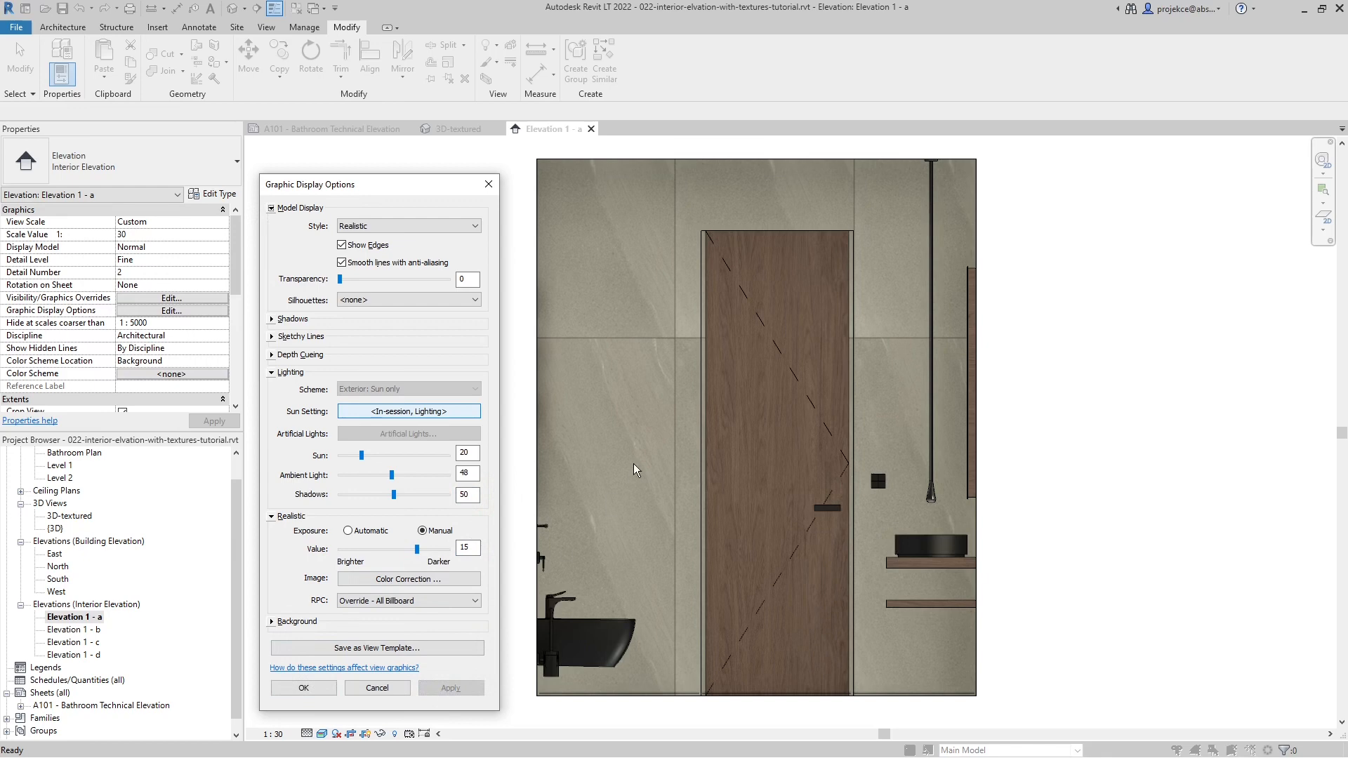
# - Set the manual exposure value to 13.8, accept the graphic display options and check the elevation on sheet A101
pyautogui.moveTo(477, 549); pyautogui.dragTo(440, 550)
pyautogui.write('13.8')
pyautogui.click(449, 688)
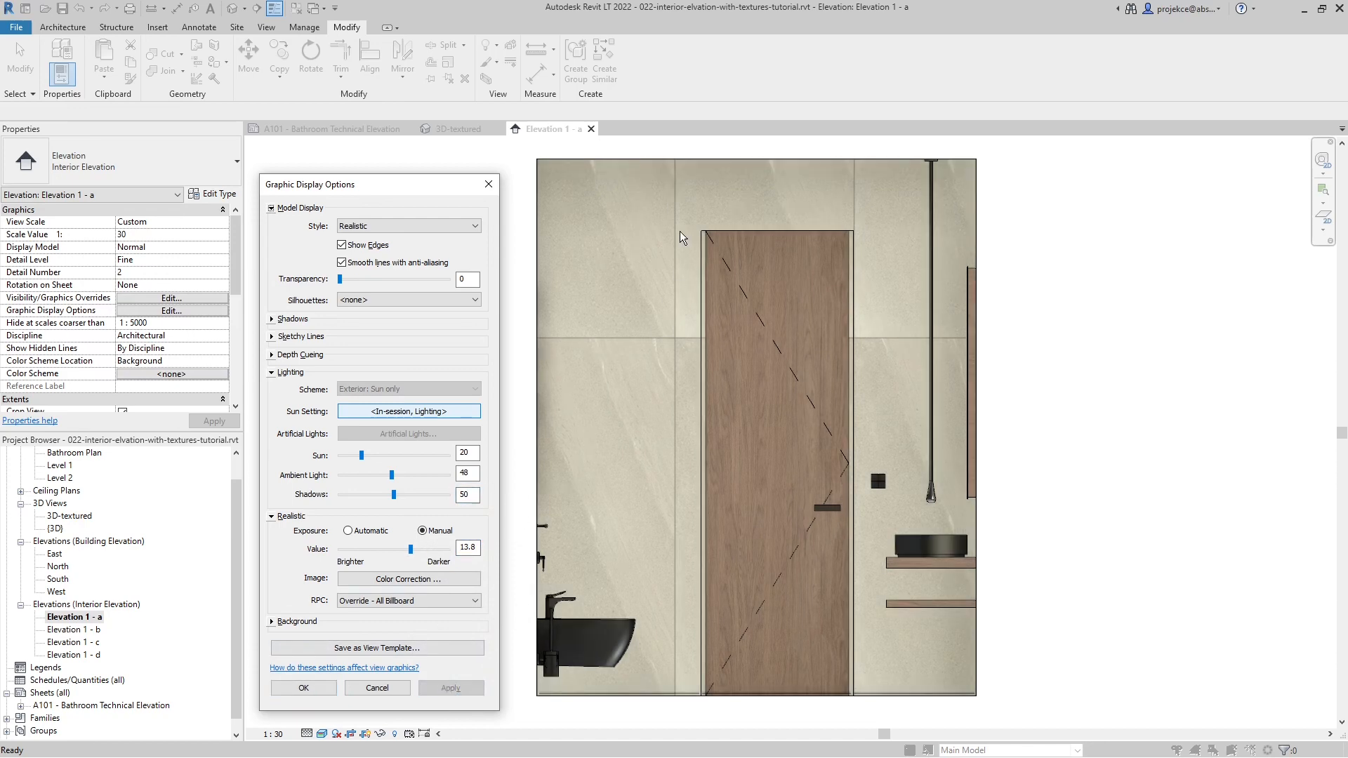
pyautogui.click(325, 692)
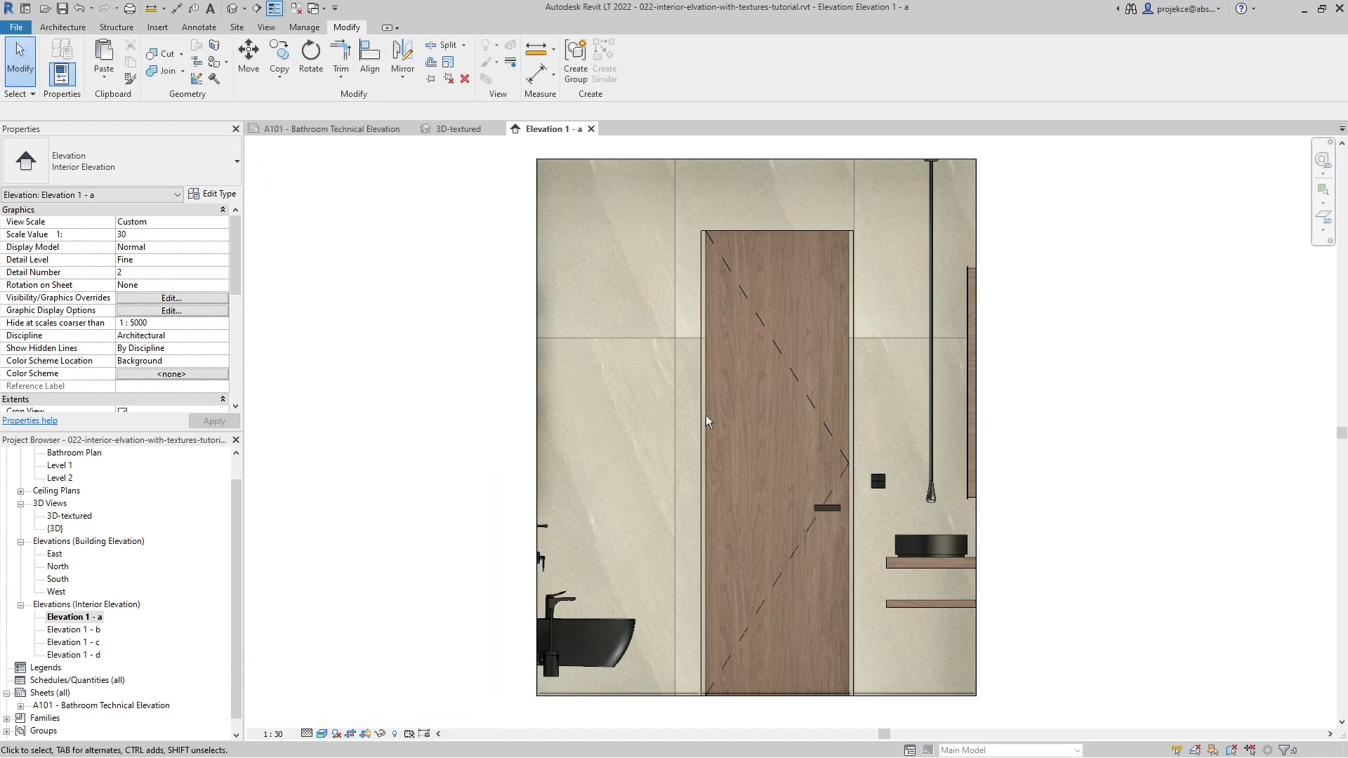
pyautogui.click(348, 131)
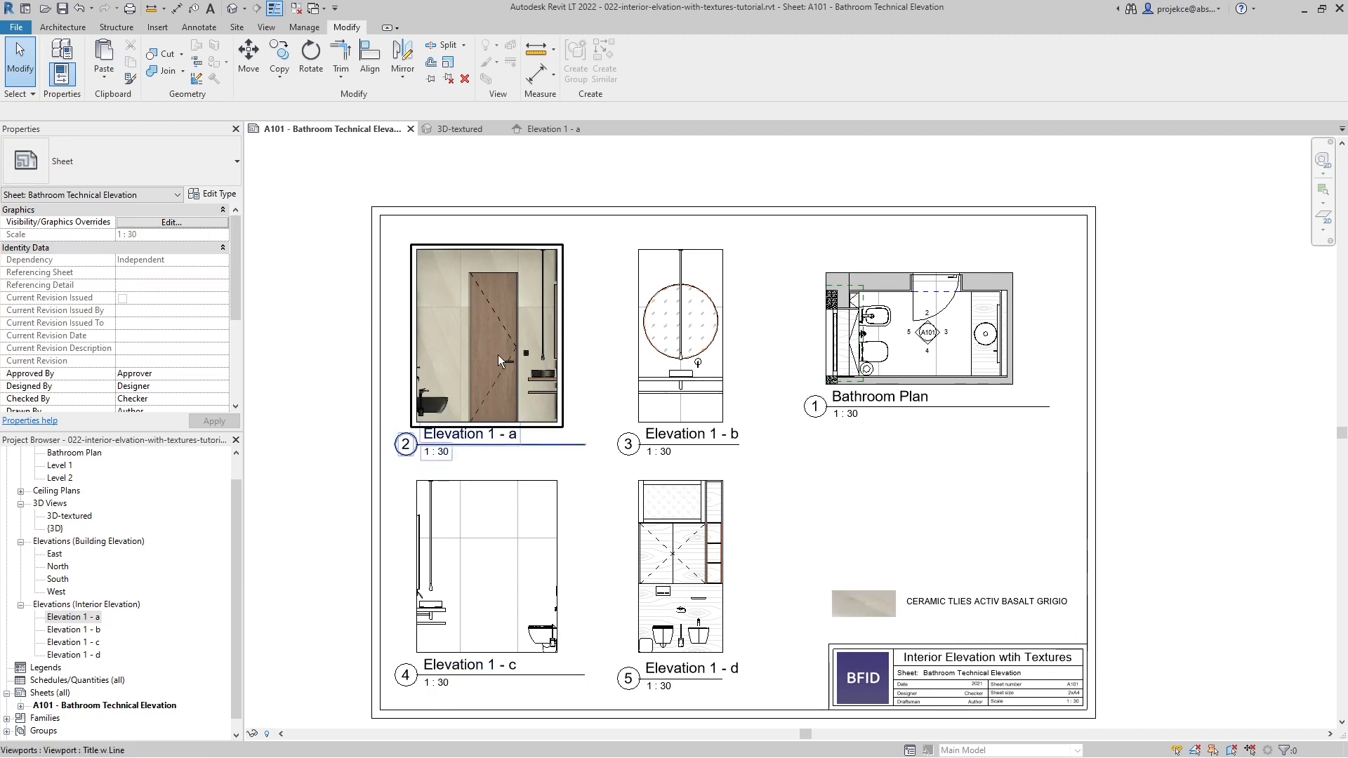
# - Return to Elevation 1 - a and try a cooler color correction white point of 5000
pyautogui.click(537, 131)
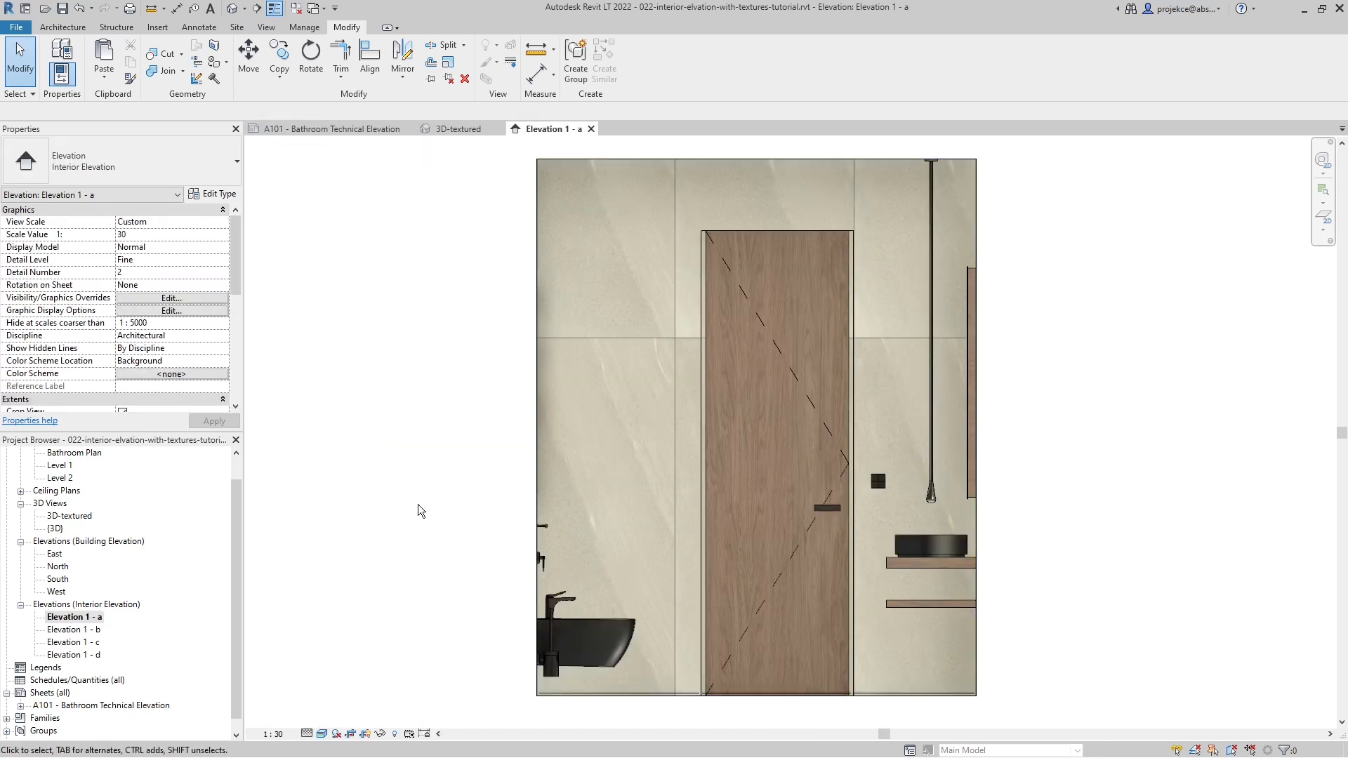
pyautogui.press('g')
pyautogui.press('d')
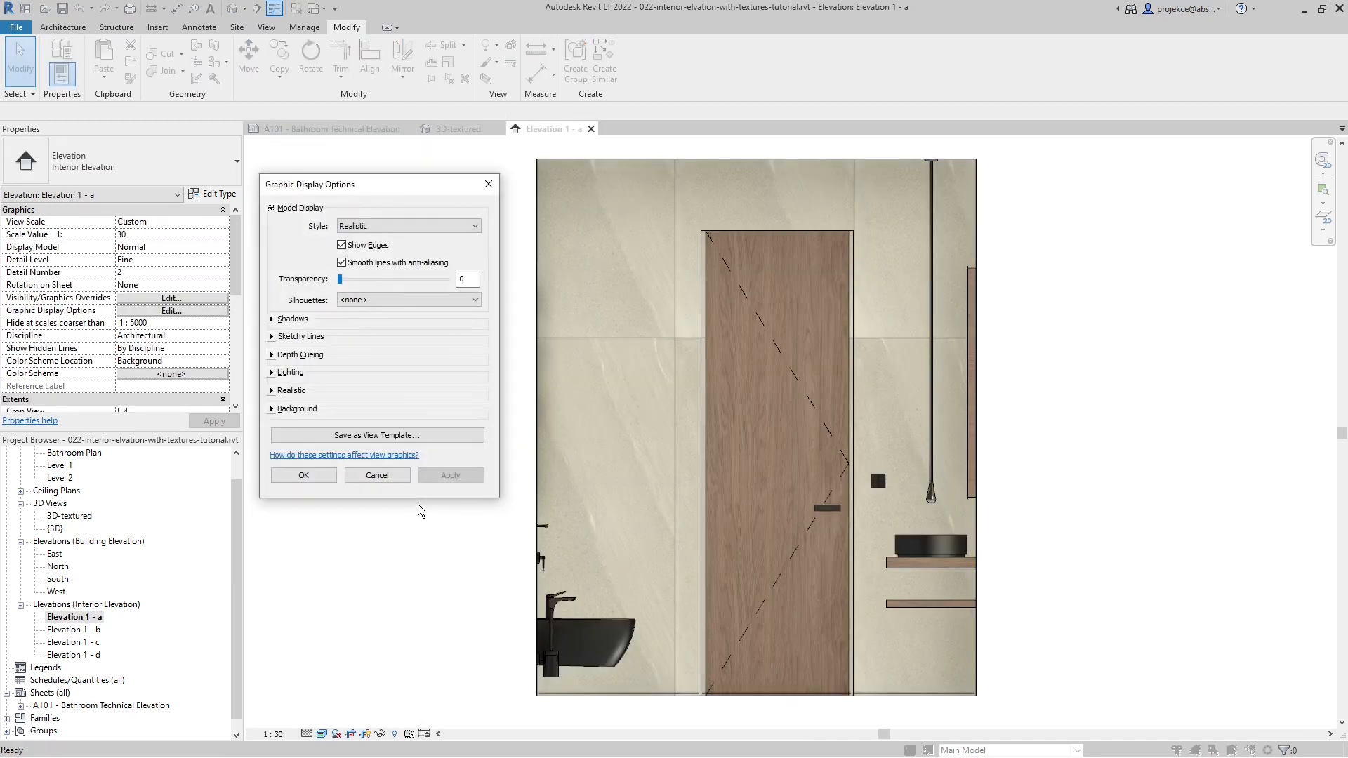
pyautogui.click(271, 390)
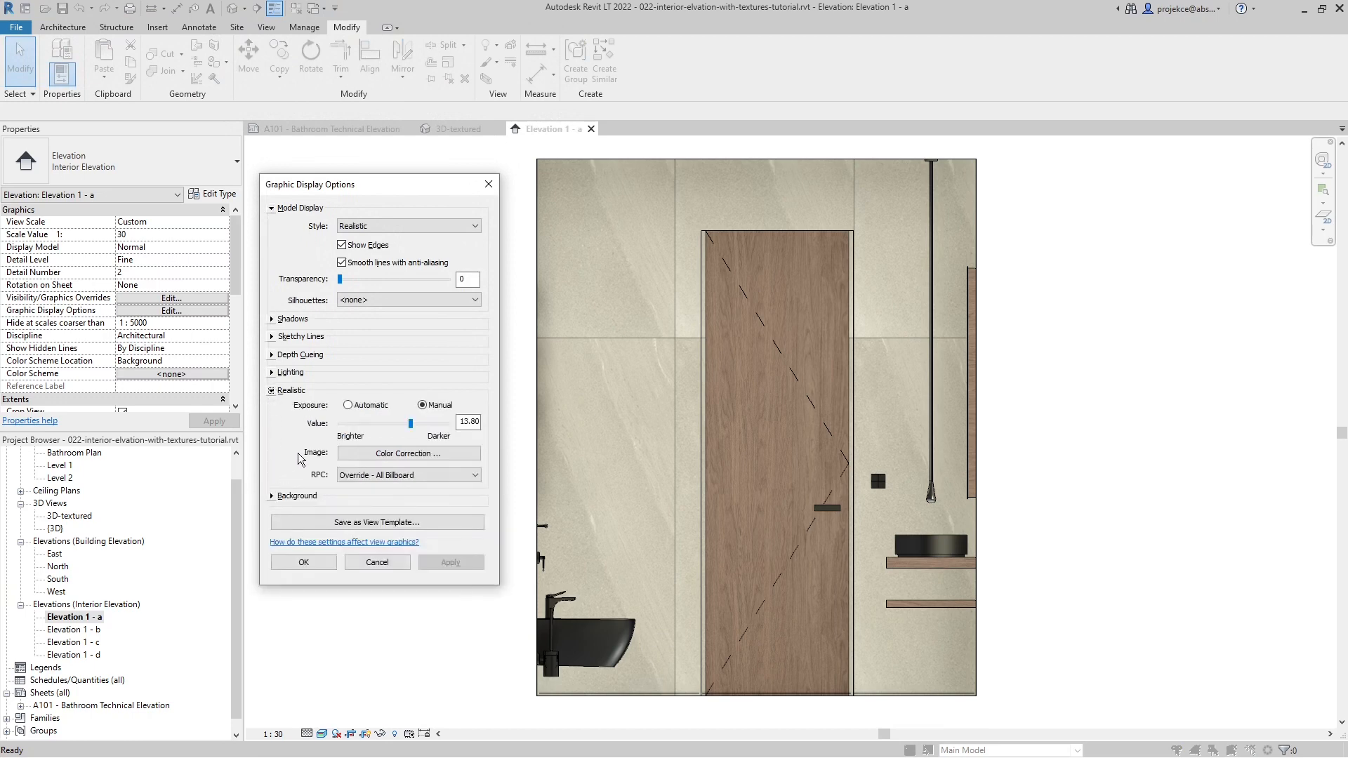
pyautogui.click(396, 454)
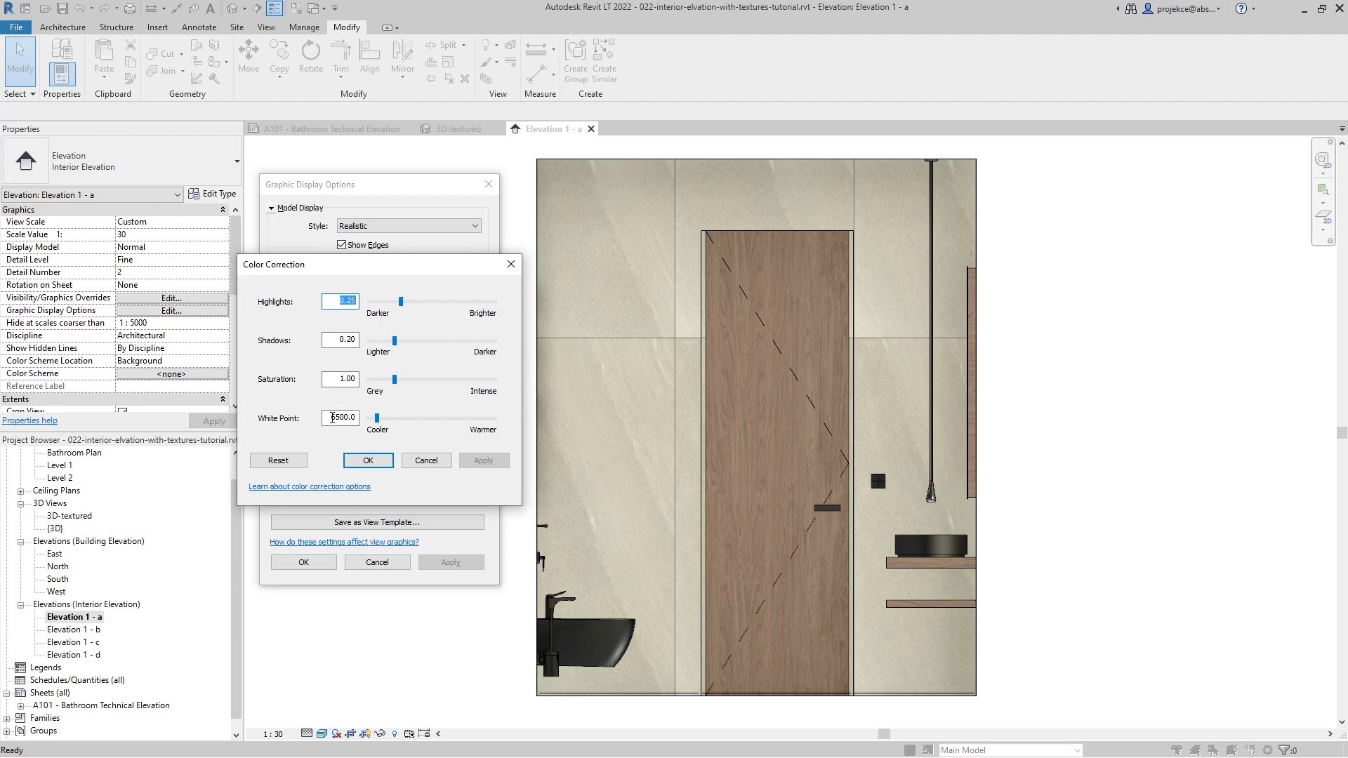
pyautogui.moveTo(331, 419); pyautogui.dragTo(360, 418)
pyautogui.write('500')
pyautogui.click(377, 461)
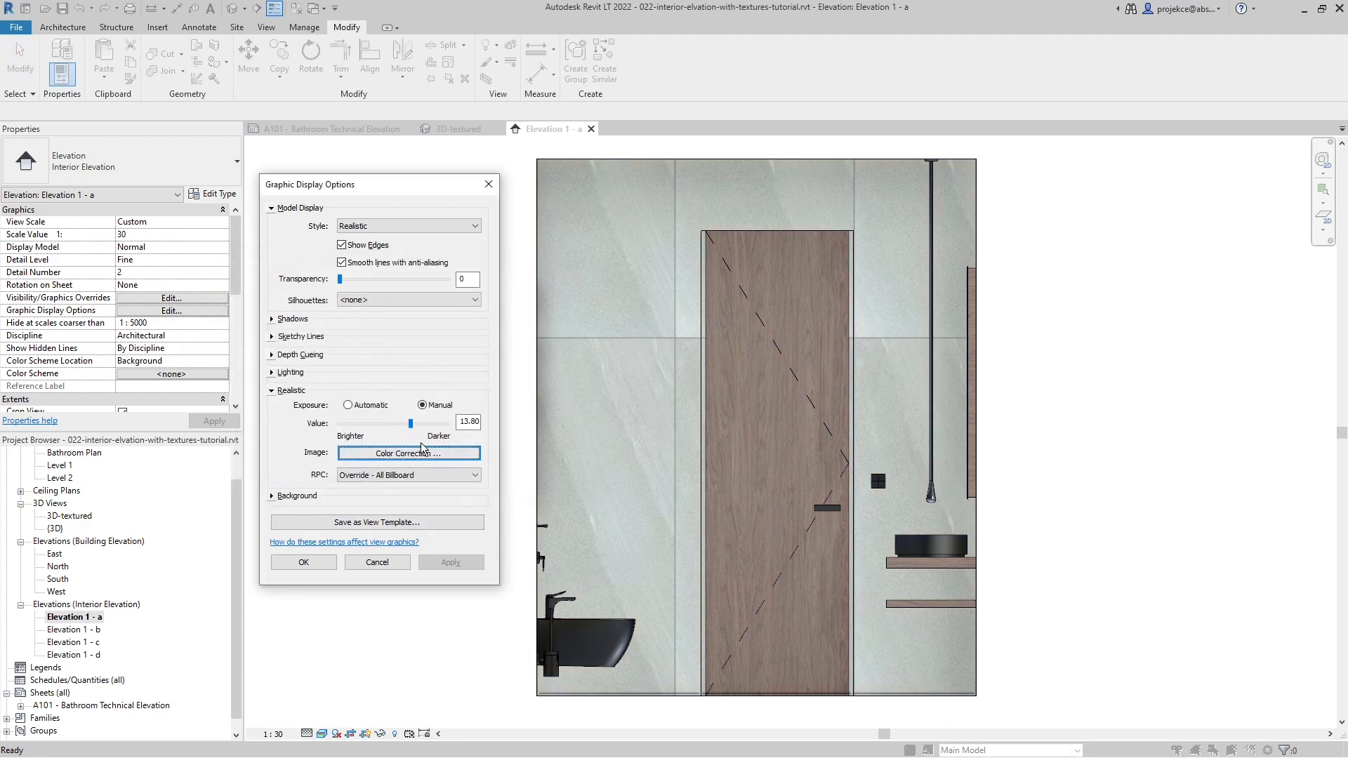
# - Try a warmer white point of 7000 in the elevation's color correction
pyautogui.click(386, 454)
pyautogui.doubleClick(329, 418)
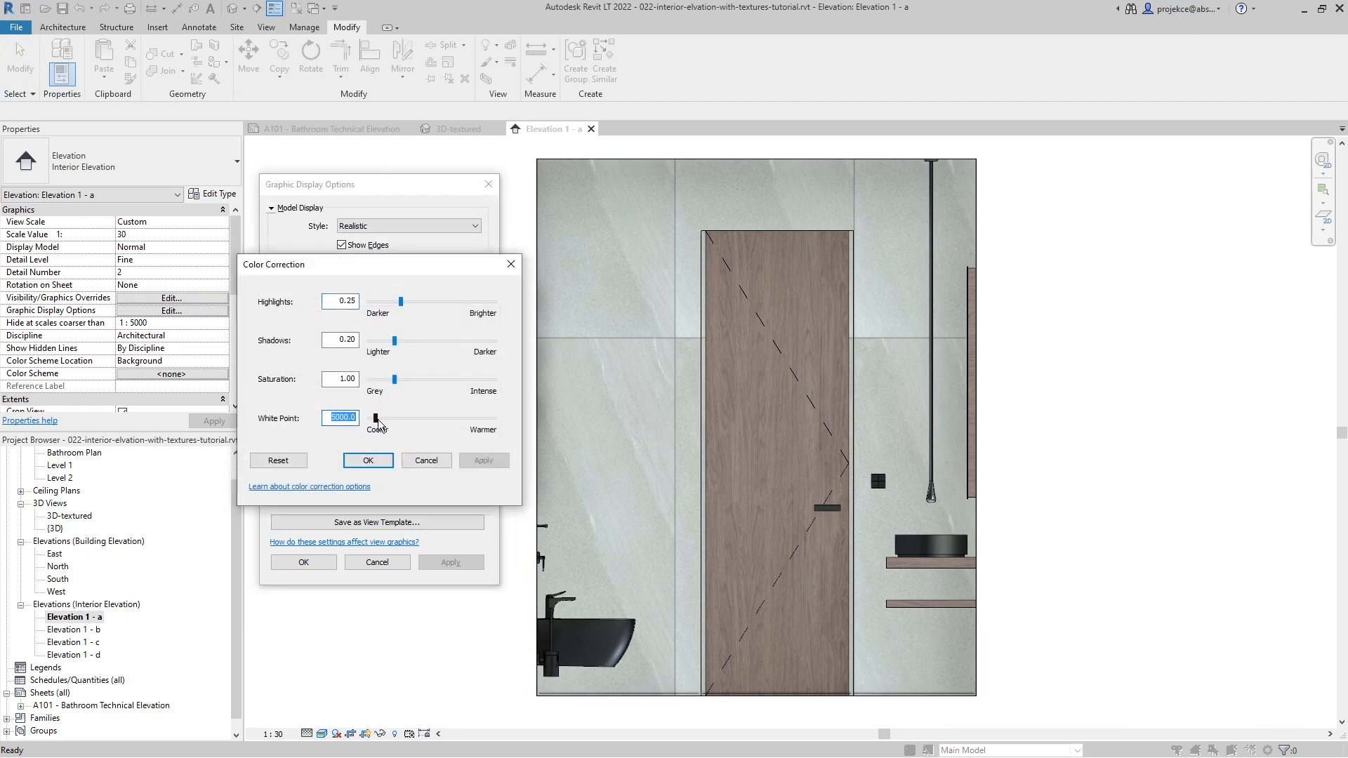
pyautogui.write('7')
pyautogui.click(369, 461)
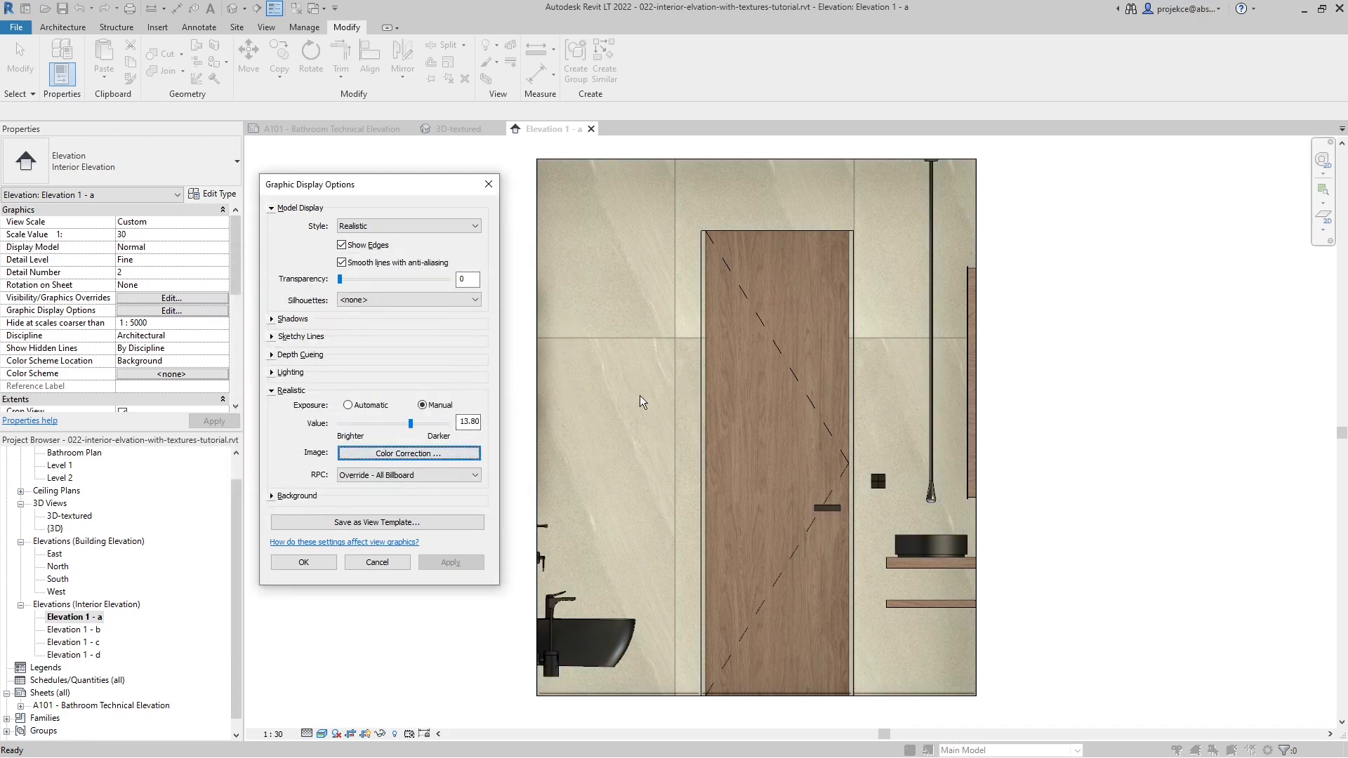
# - Set the color correction white point to 5800, accept the graphic display options and check the elevation on sheet A101
pyautogui.click(443, 453)
pyautogui.doubleClick(325, 418)
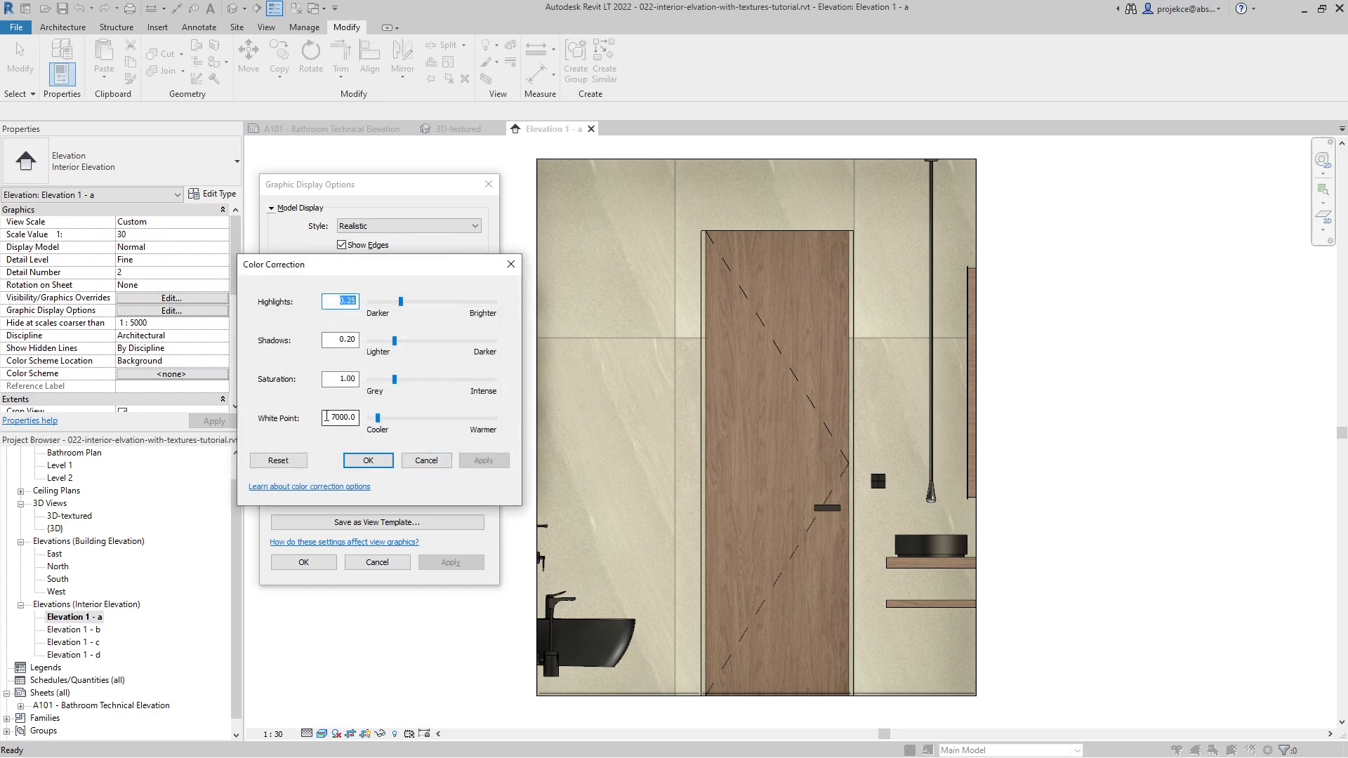
pyautogui.write('58')
pyautogui.click(370, 462)
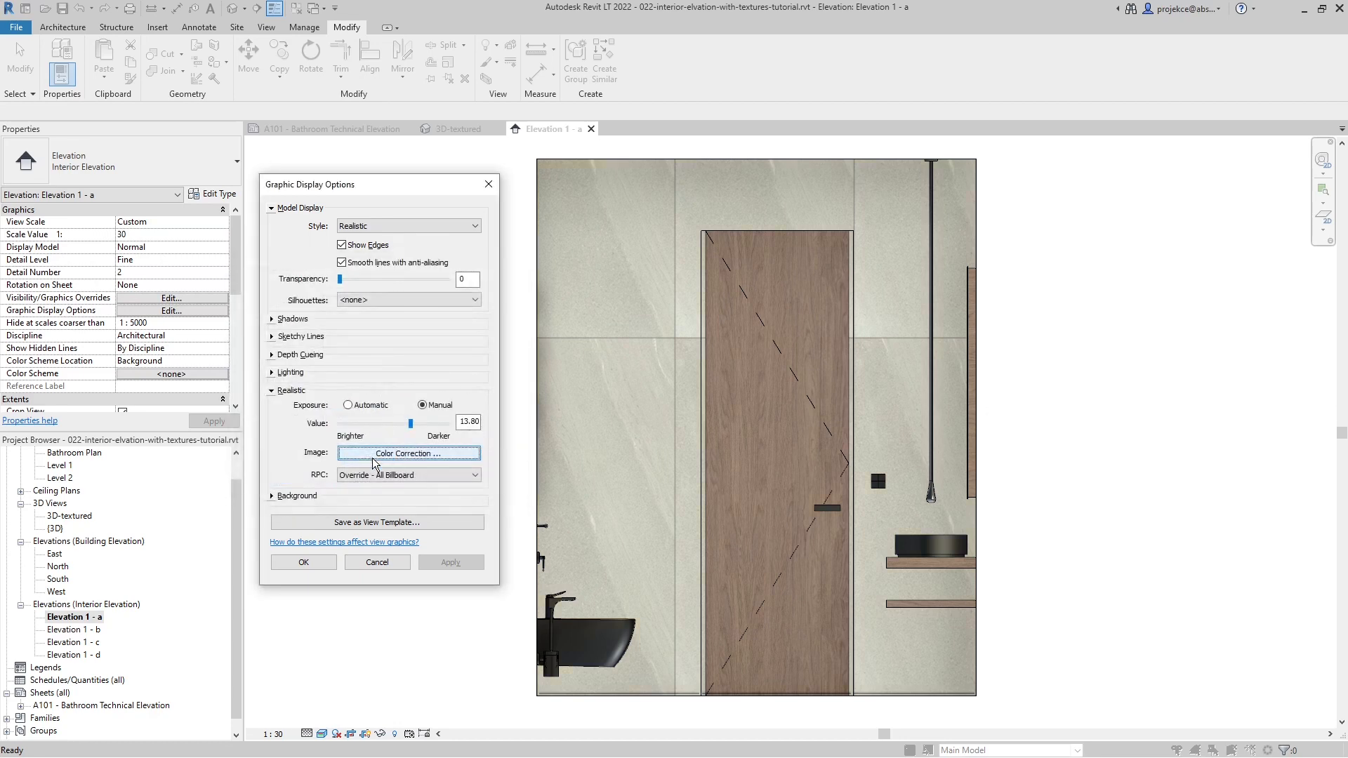
pyautogui.click(306, 561)
pyautogui.click(298, 132)
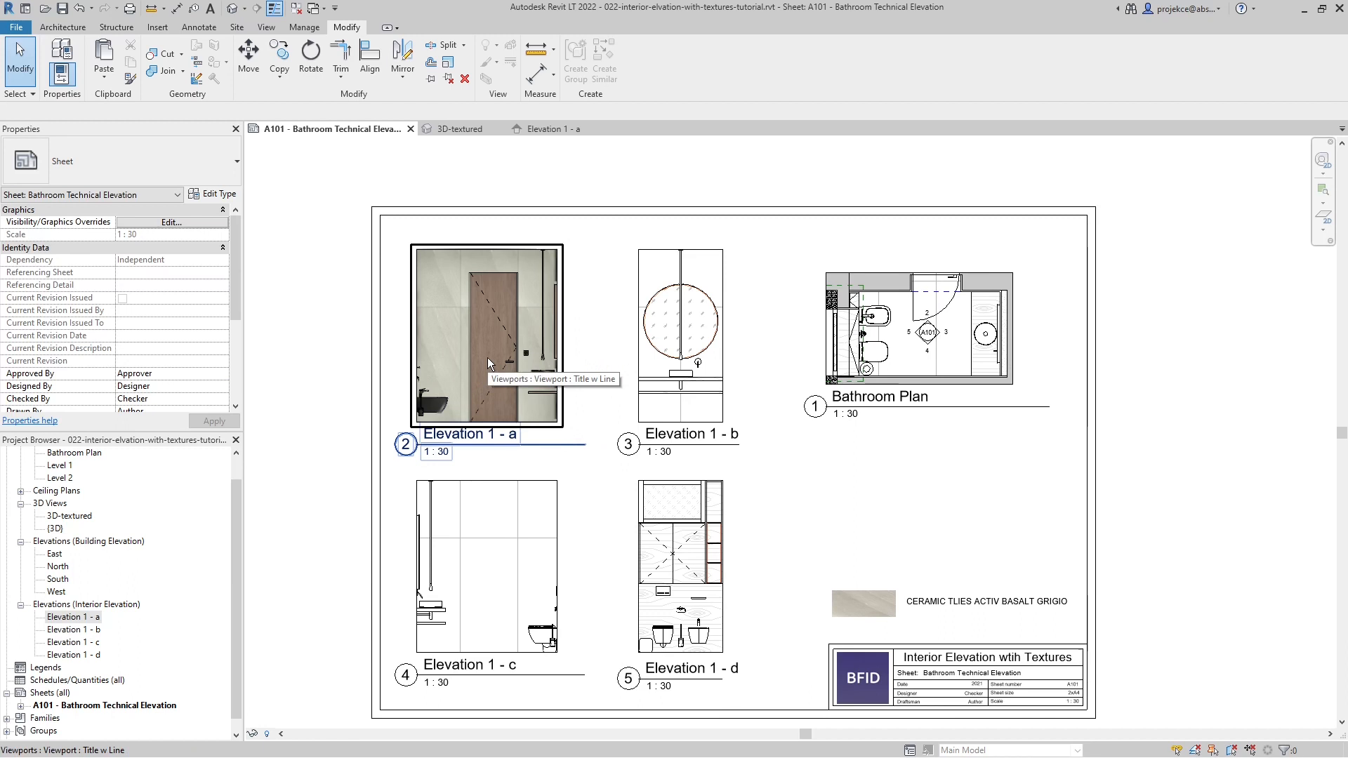
# - Return to Elevation 1 - a, readjust the white point in its color correction and accept the graphic display options
pyautogui.click(549, 129)
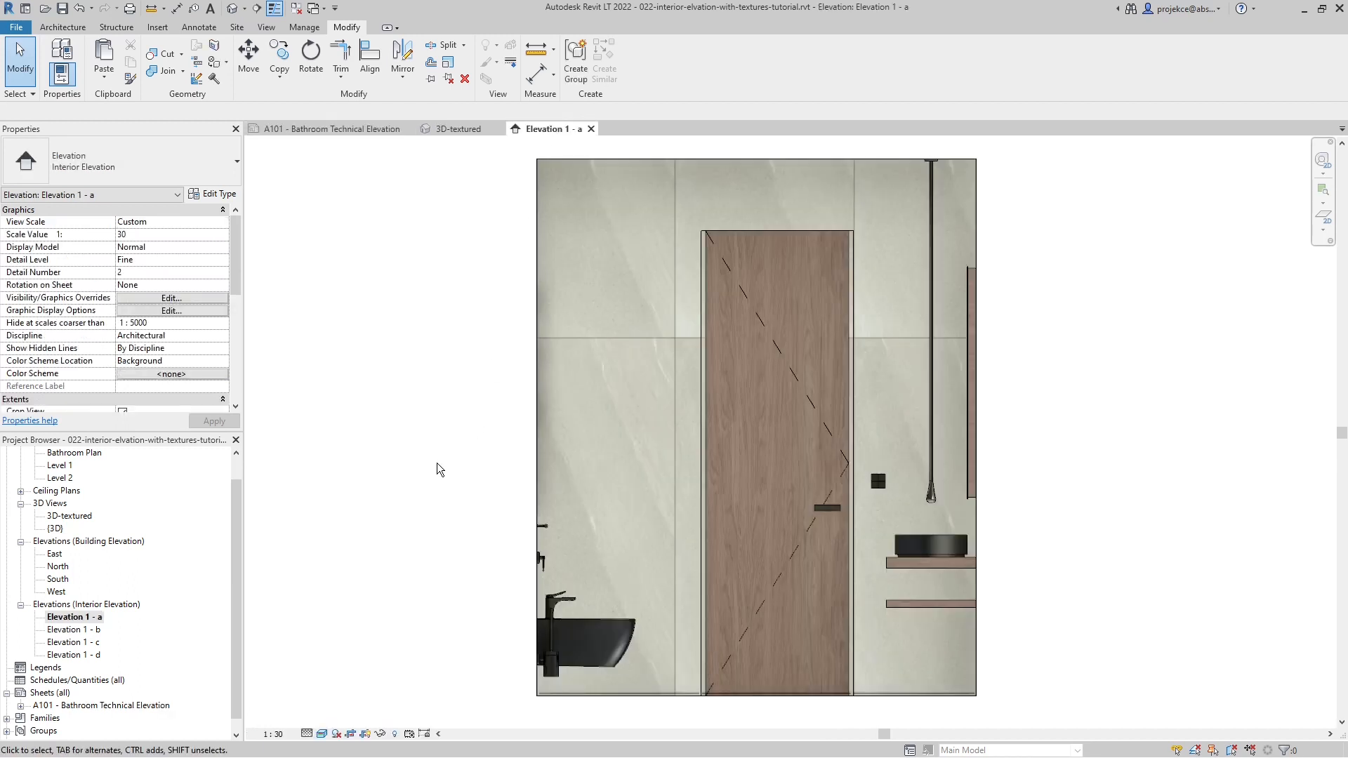
pyautogui.press('g')
pyautogui.press('d')
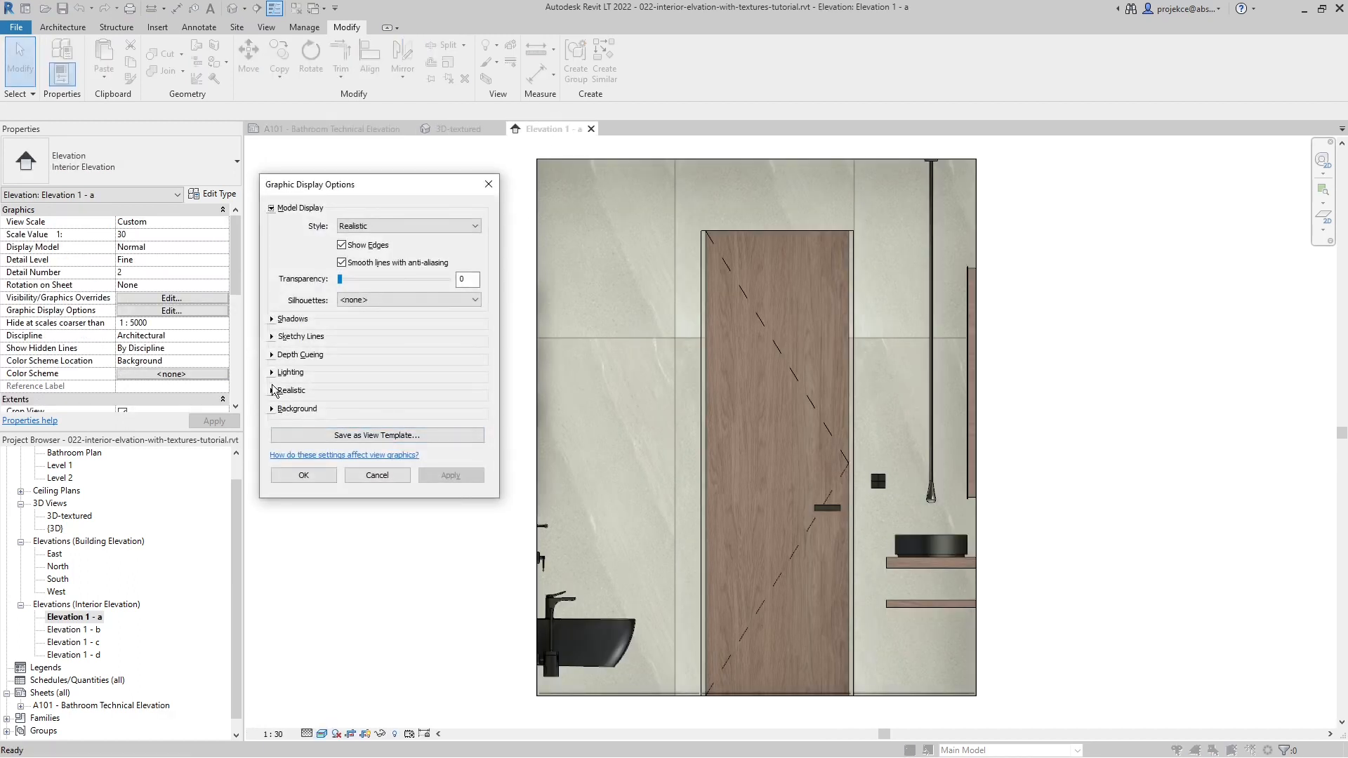
pyautogui.click(273, 391)
pyautogui.click(390, 472)
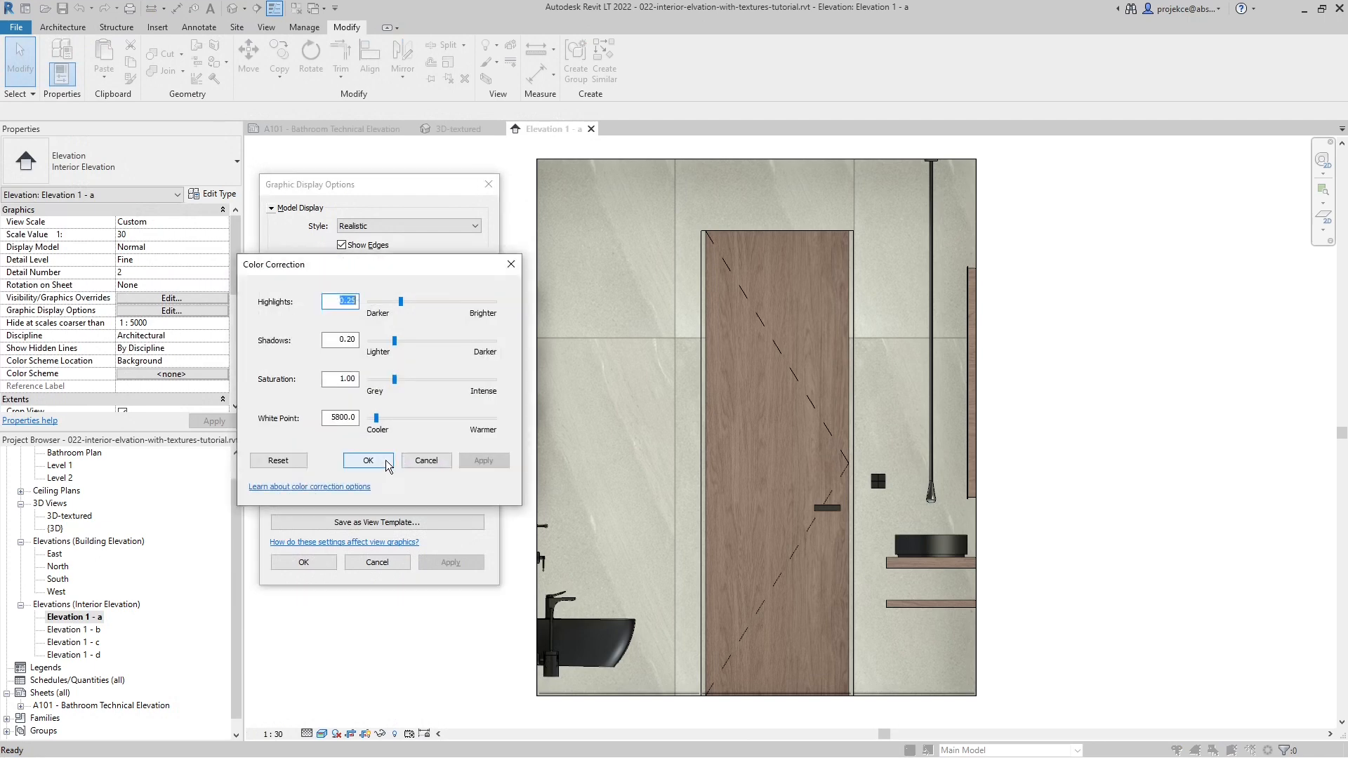
pyautogui.doubleClick(355, 420)
pyautogui.write('5')
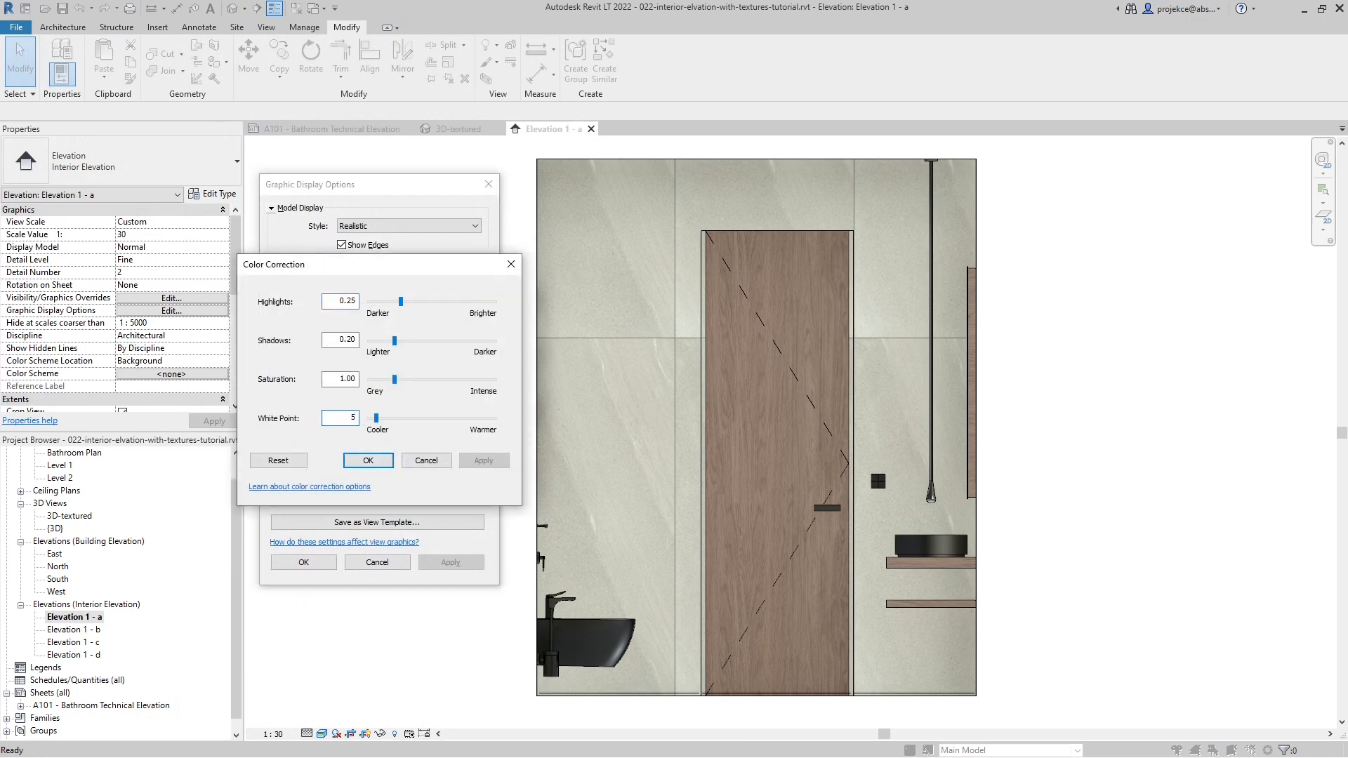
pyautogui.click(370, 459)
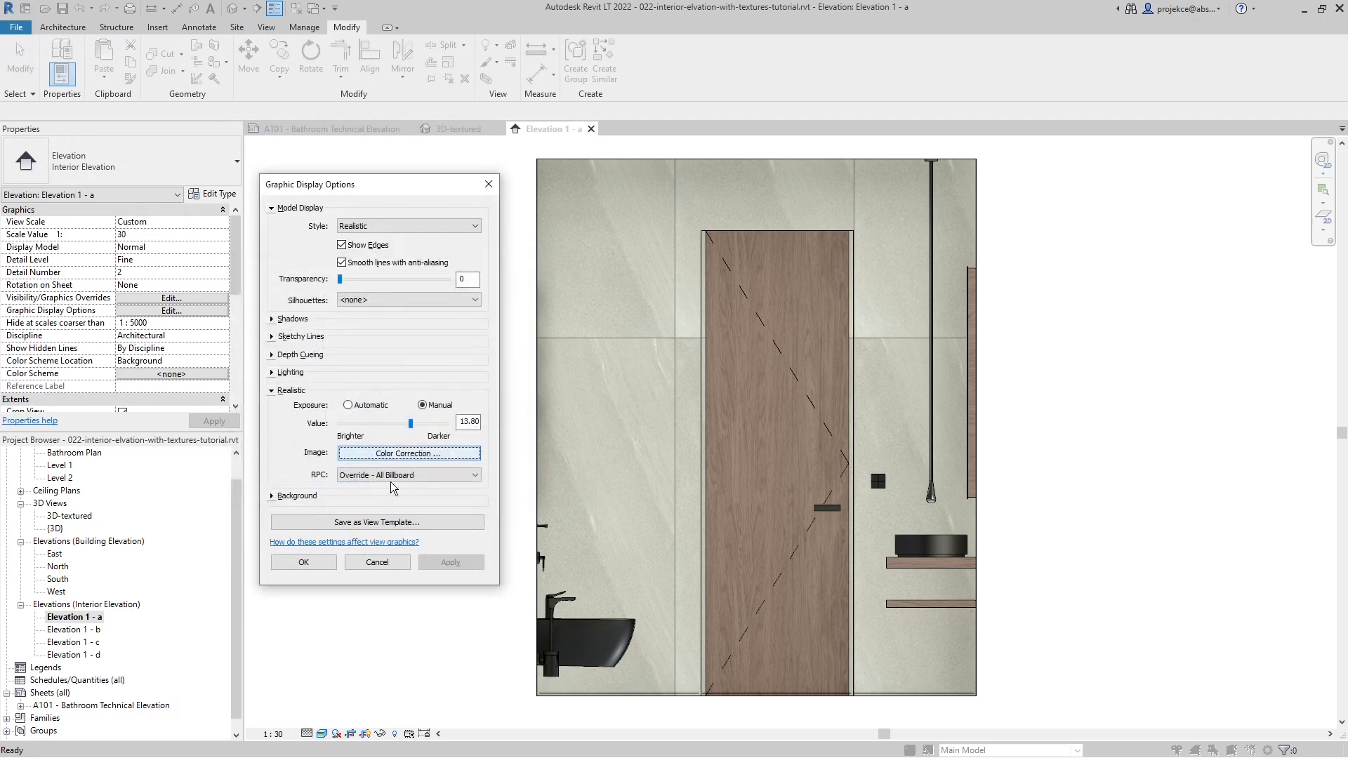
pyautogui.click(305, 564)
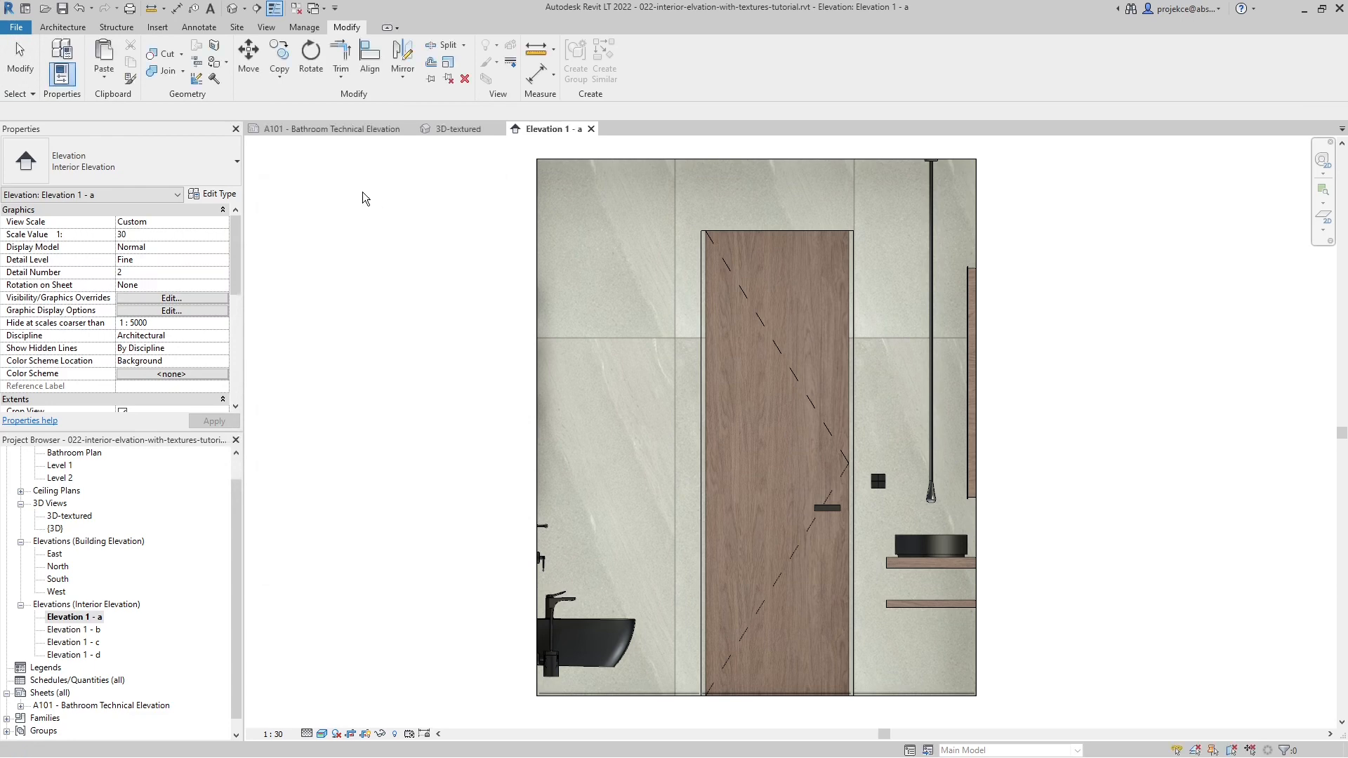
# - Open Elevation 1 - b from sheet A101 and set its visual style to Realistic
pyautogui.click(344, 130)
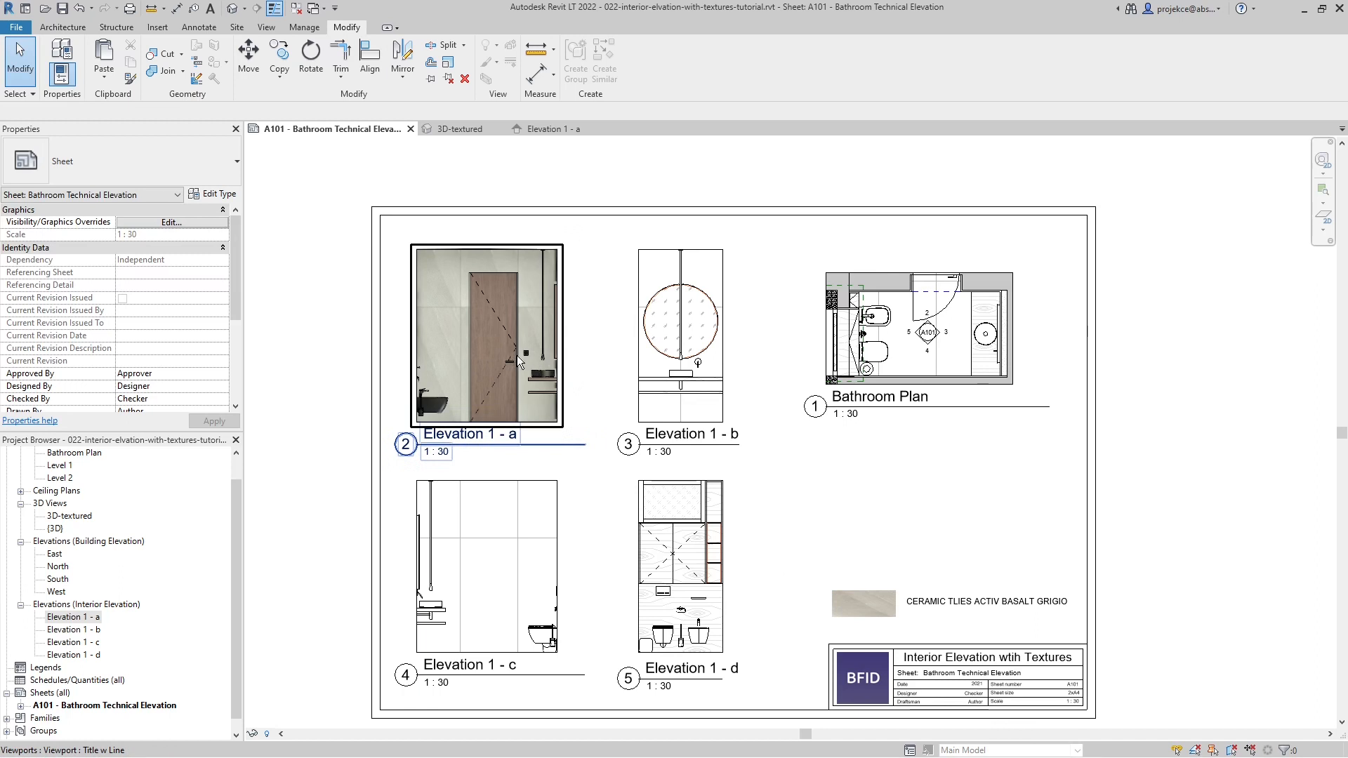
pyautogui.click(803, 528)
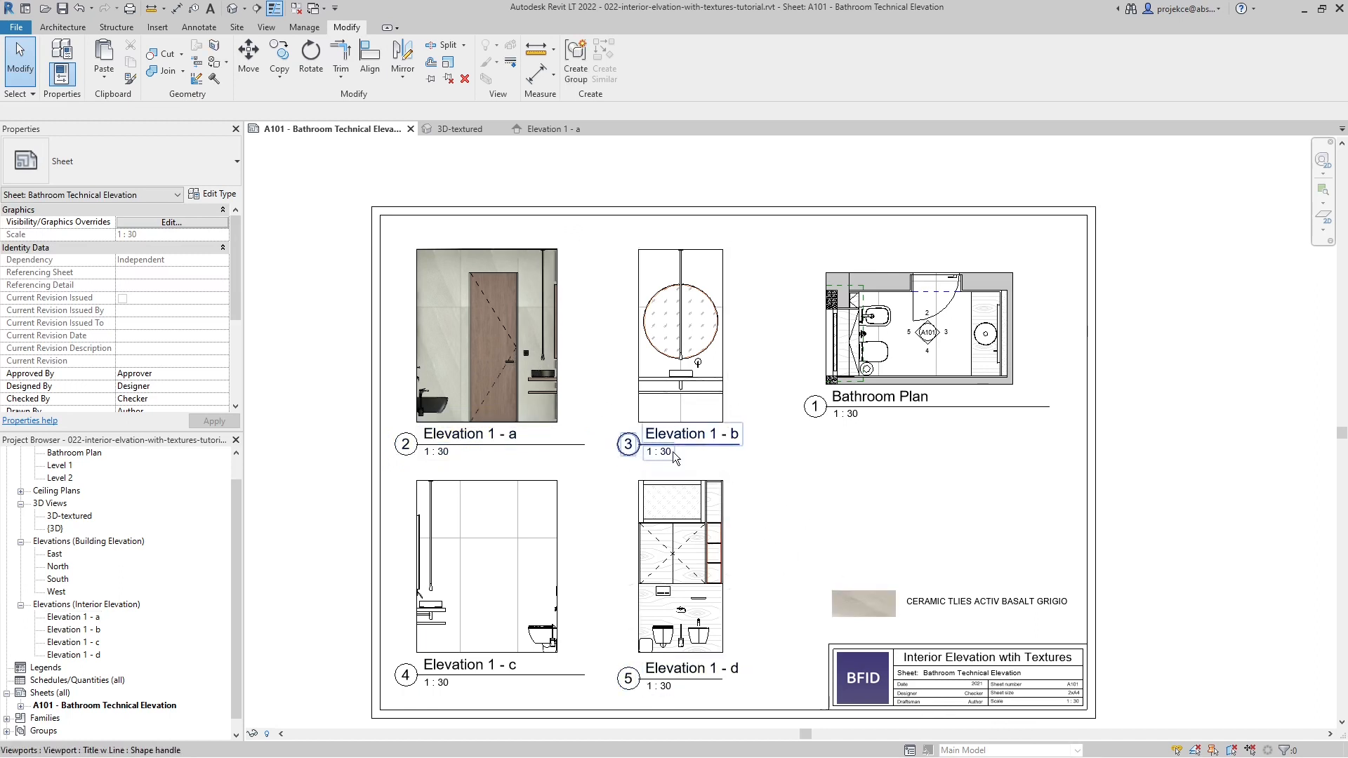
pyautogui.doubleClick(727, 437)
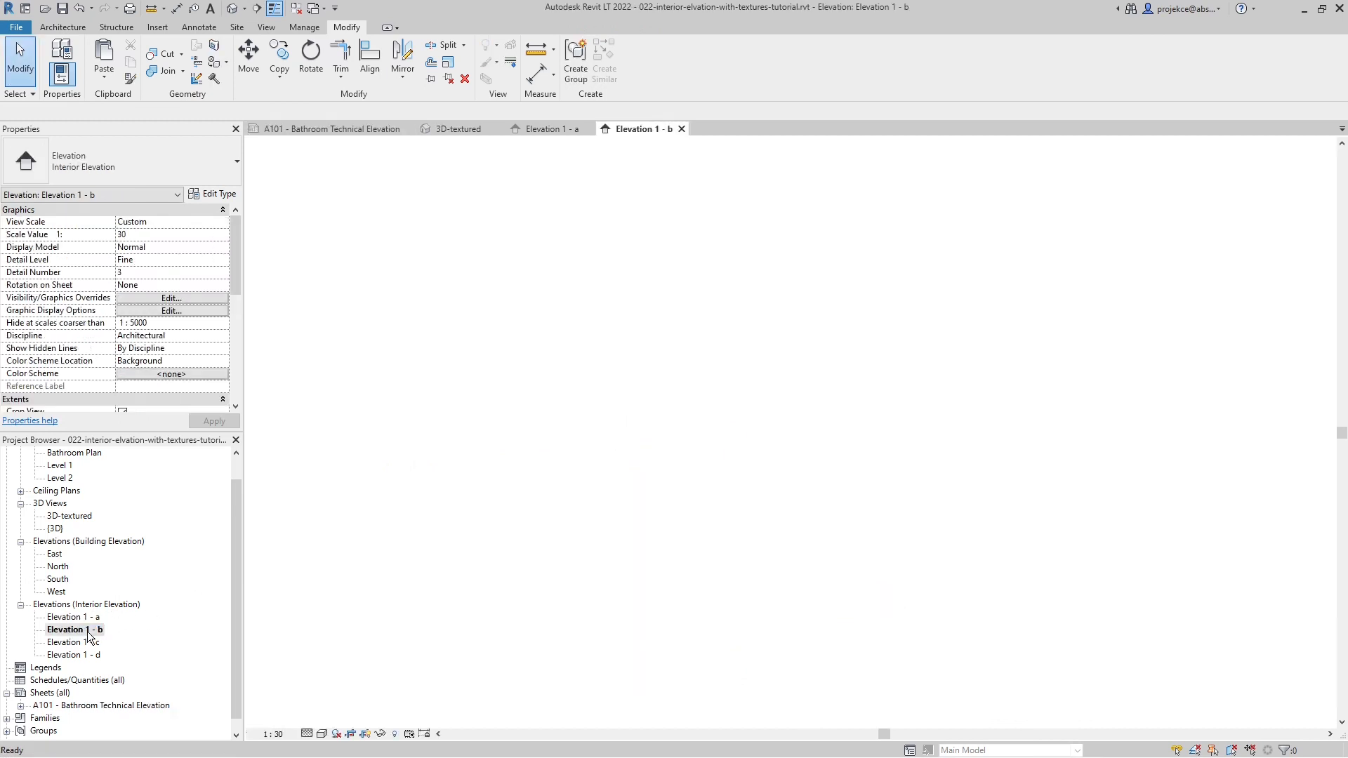
pyautogui.click(323, 734)
pyautogui.click(344, 715)
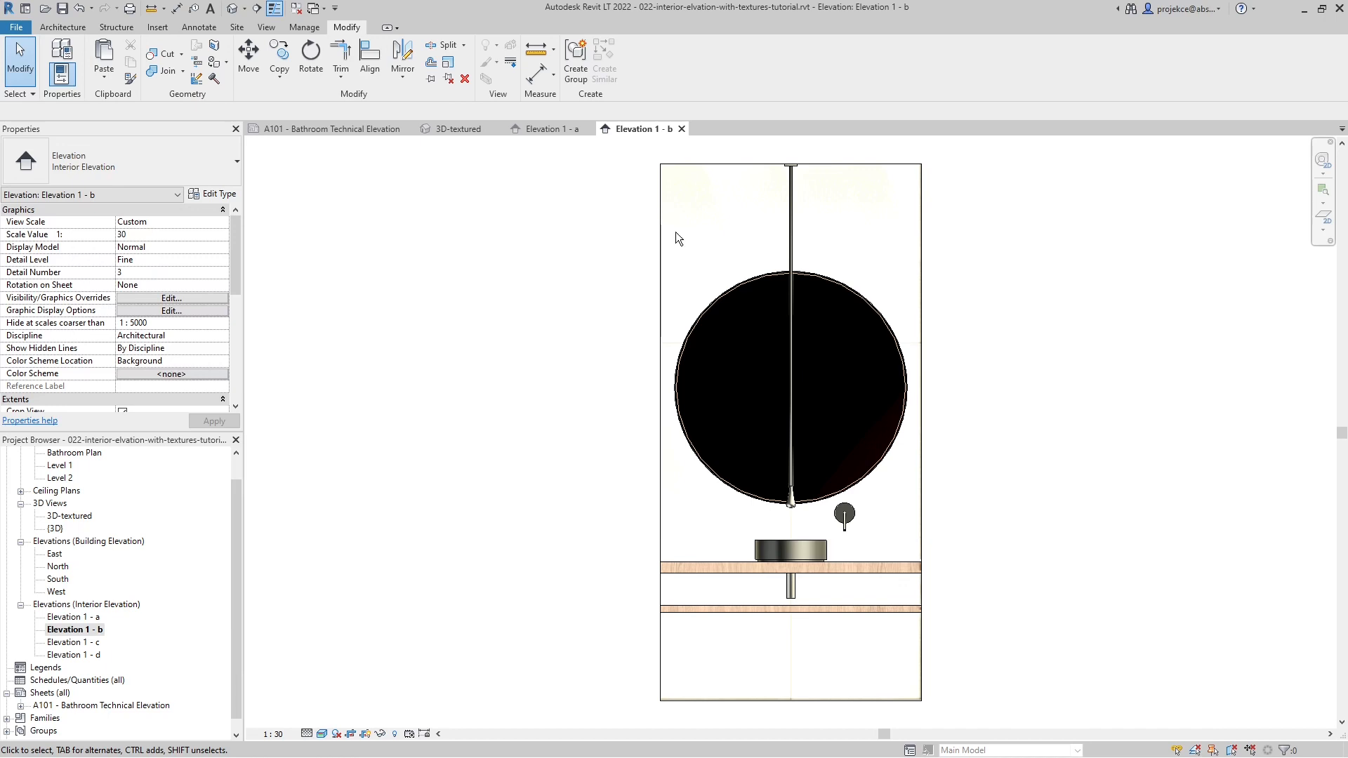
# - Compare with Elevation 1 - a, then switch the realistic exposure of Elevation 1 - b to manual and apply it
pyautogui.click(542, 129)
pyautogui.click(643, 129)
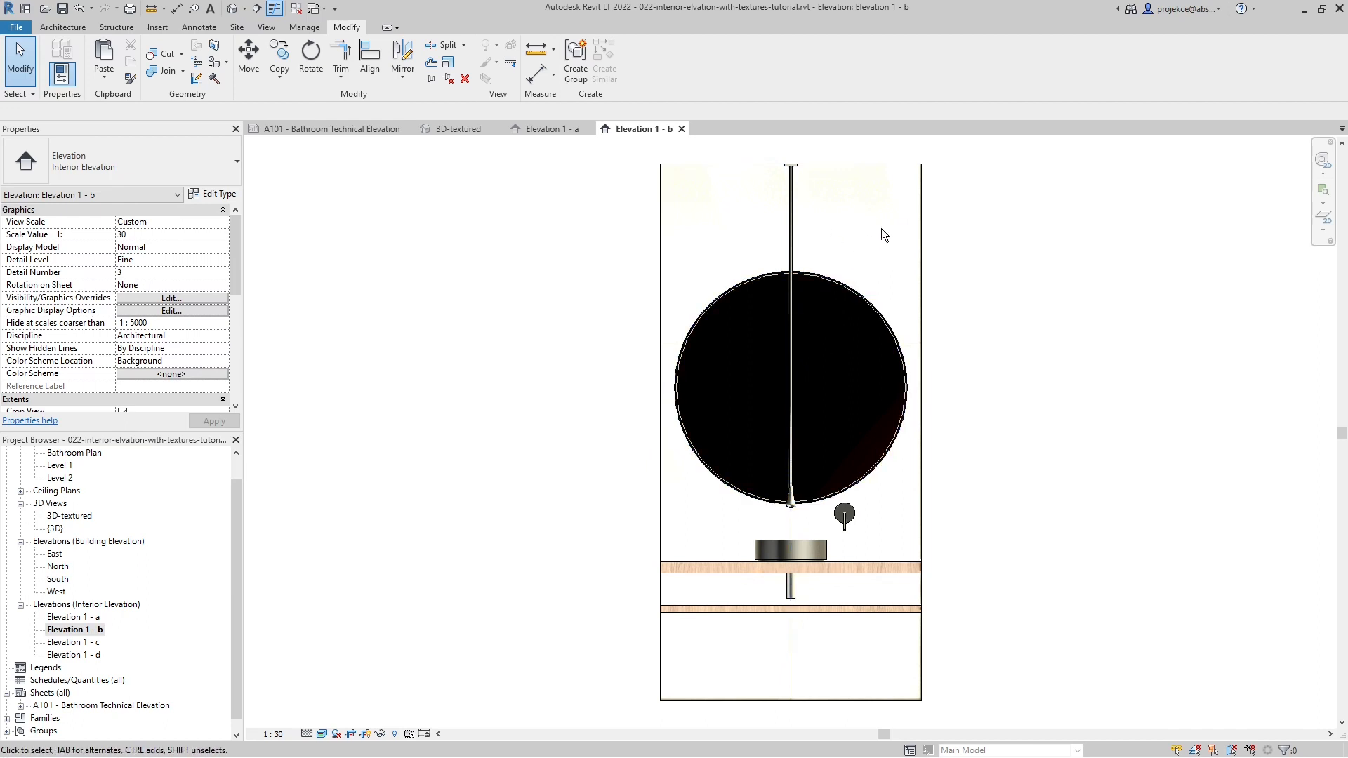
pyautogui.press('g')
pyautogui.press('d')
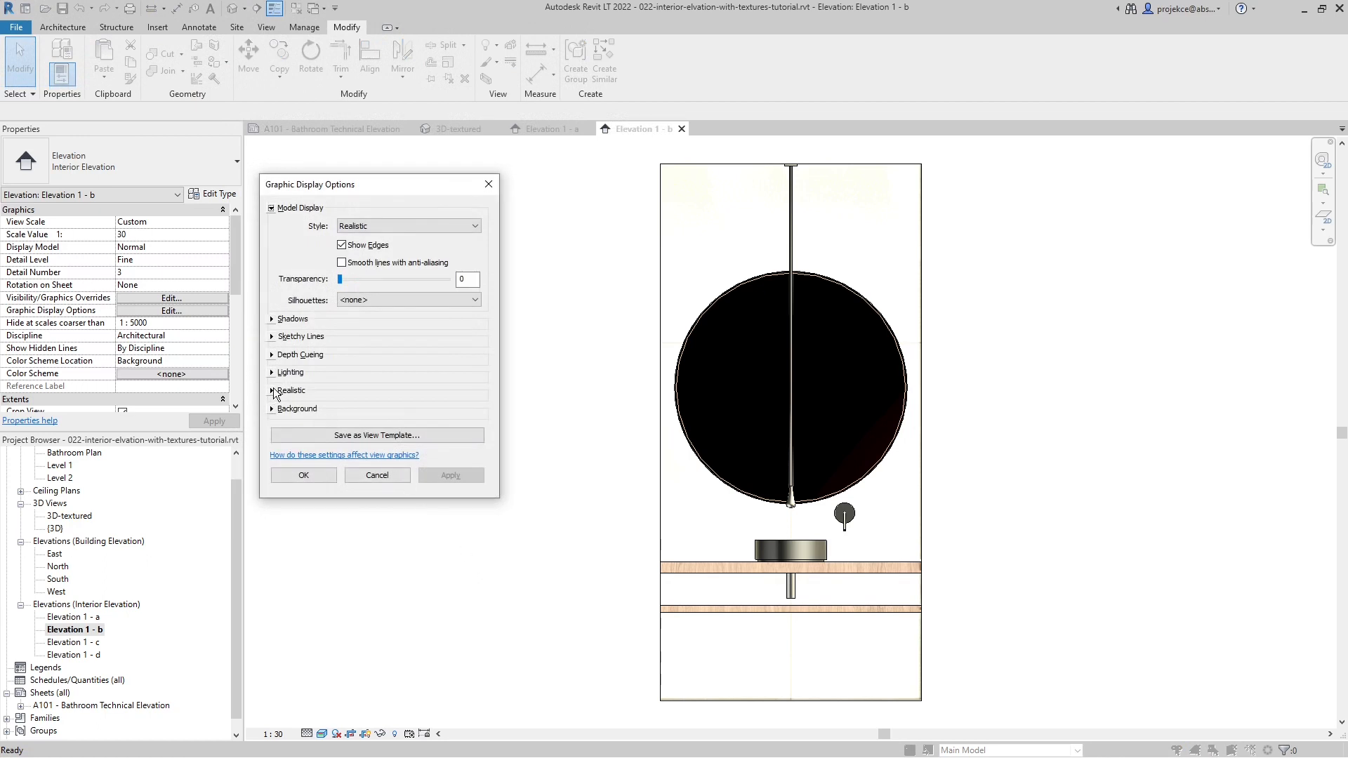
pyautogui.click(272, 391)
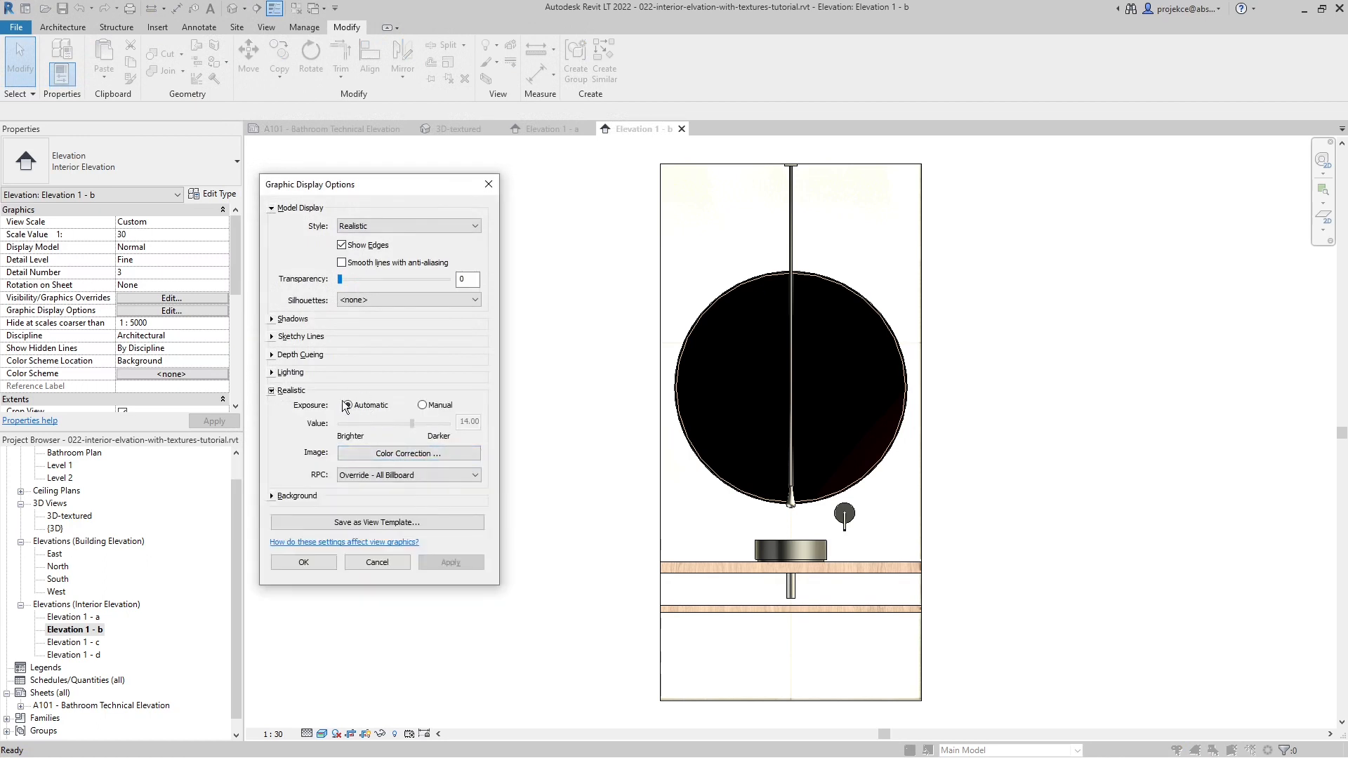
pyautogui.click(435, 407)
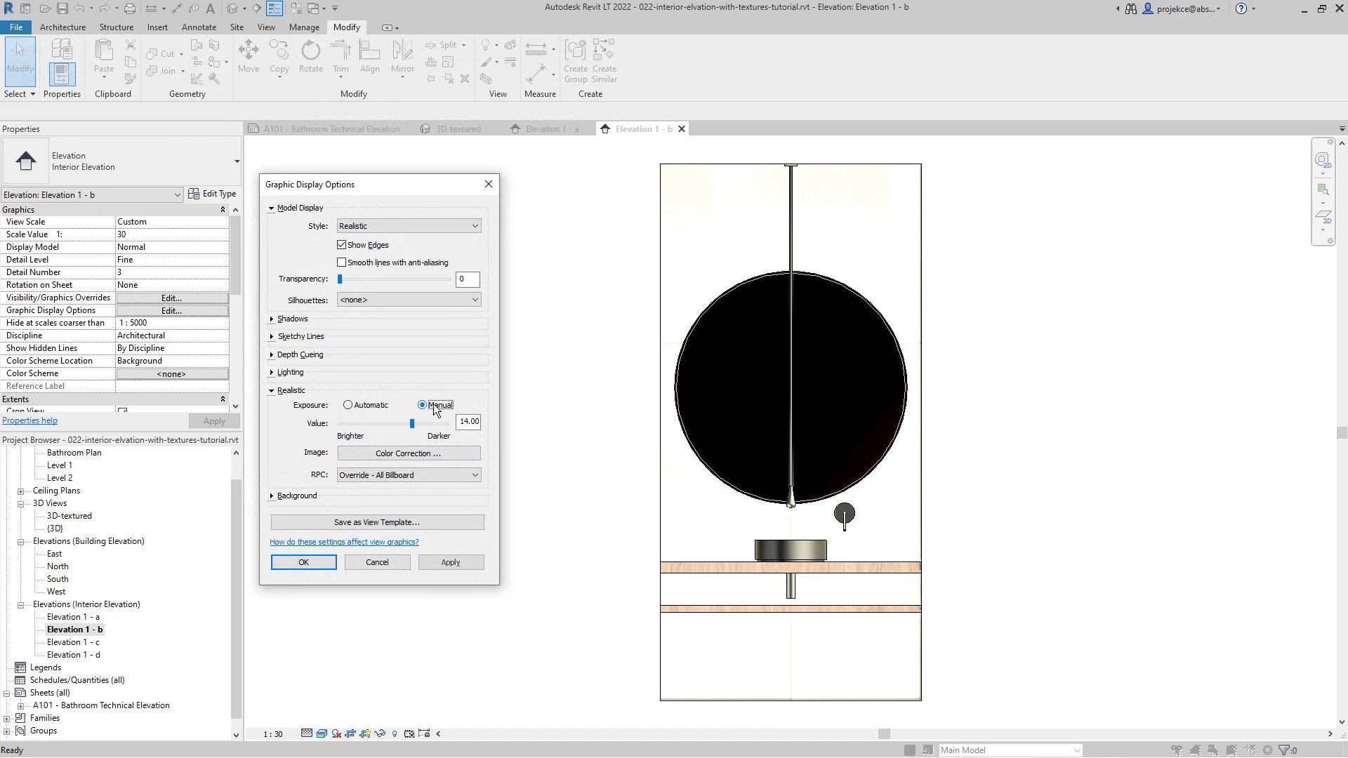
pyautogui.click(448, 564)
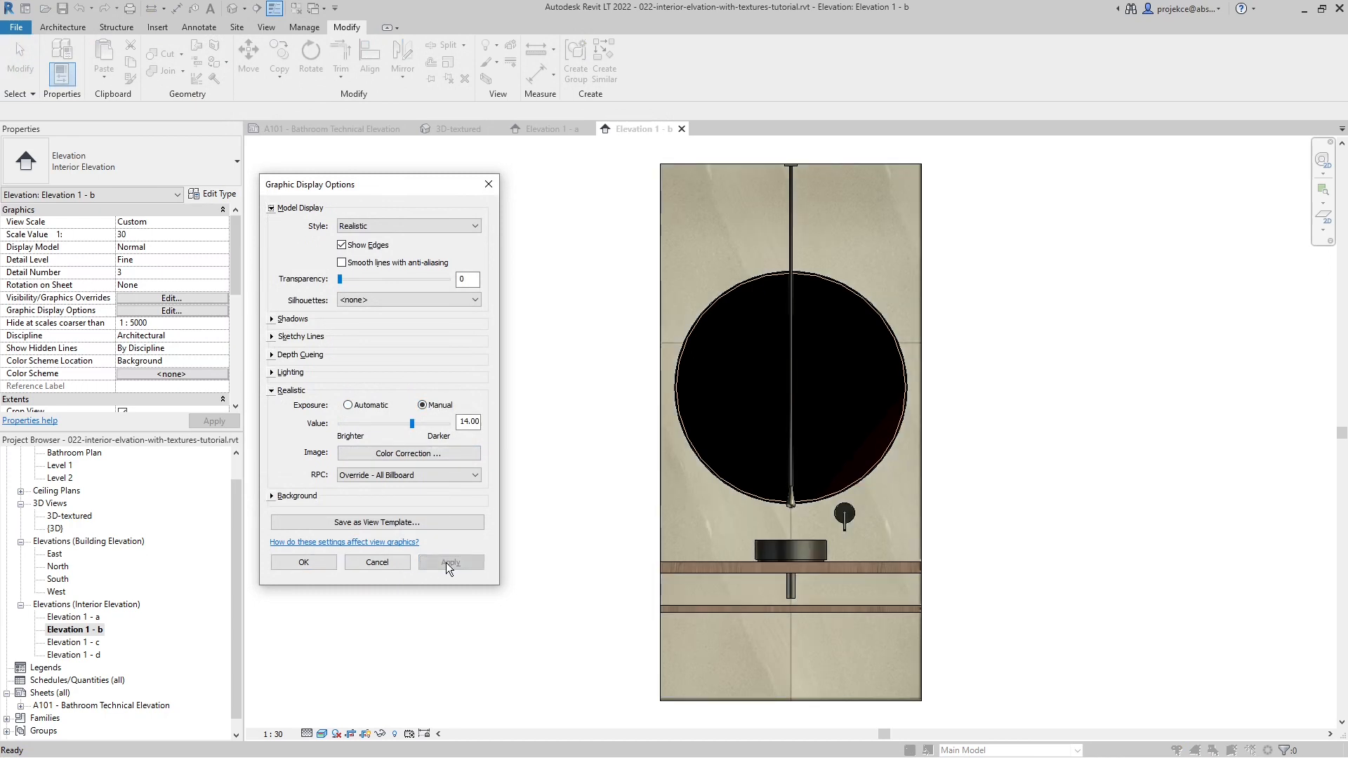
# - Set the manual exposure value of Elevation 1 - b to 13.7 and accept the graphic display options
pyautogui.doubleClick(463, 423)
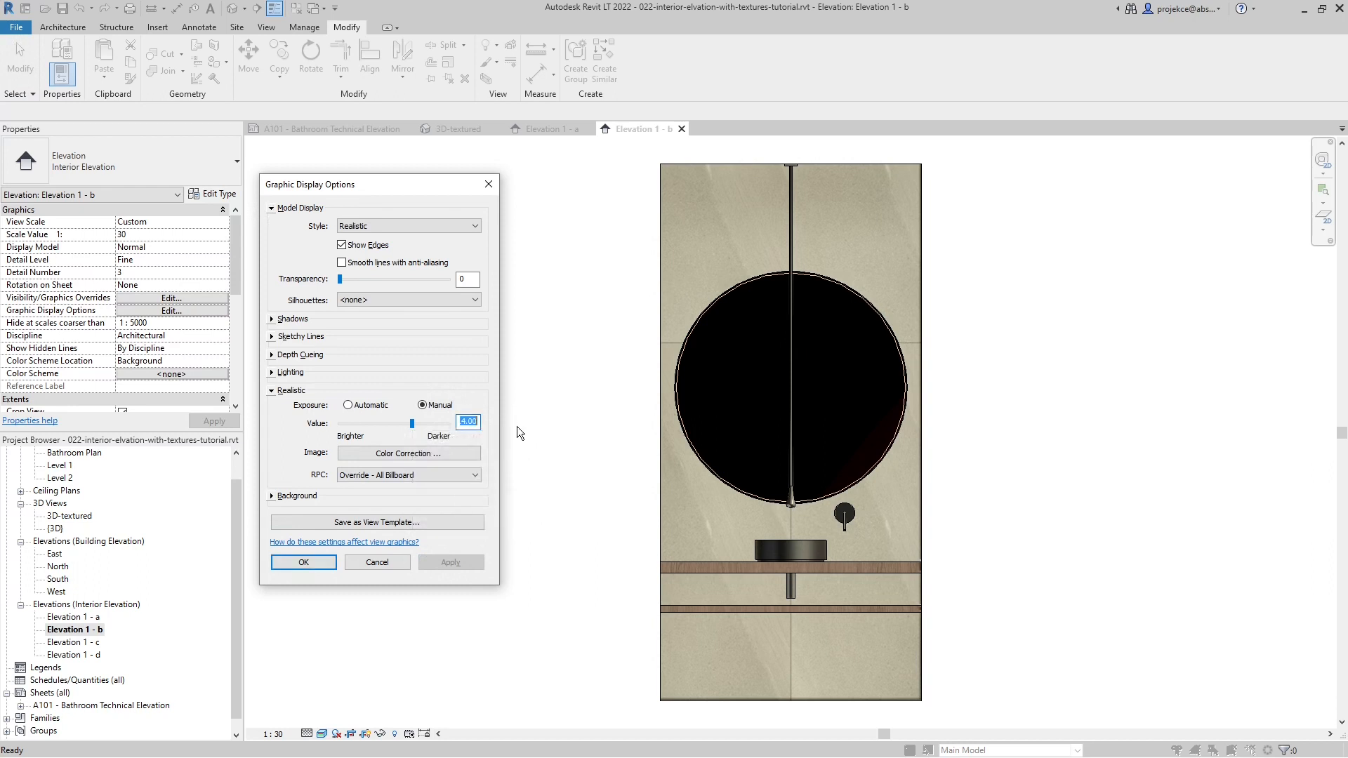
pyautogui.write('13.7')
pyautogui.click(467, 279)
pyautogui.click(450, 563)
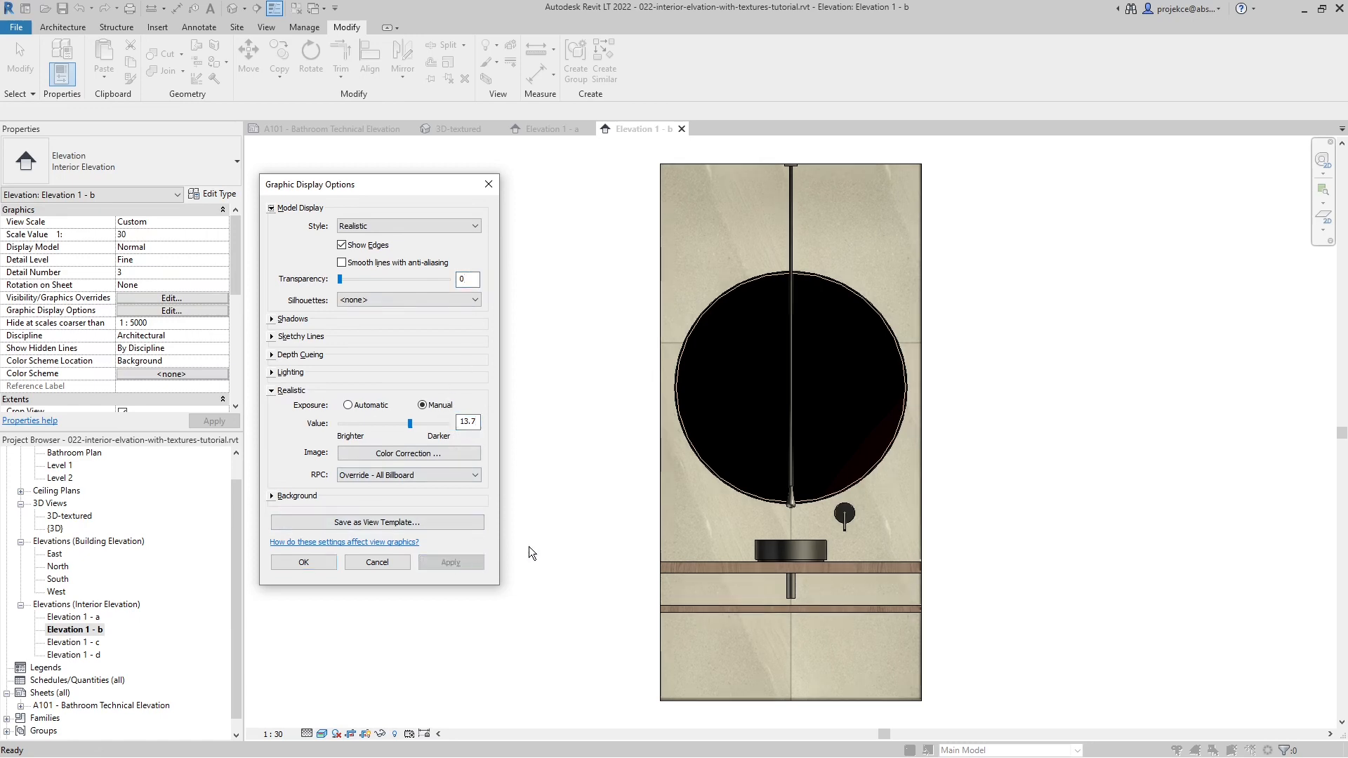
pyautogui.click(305, 563)
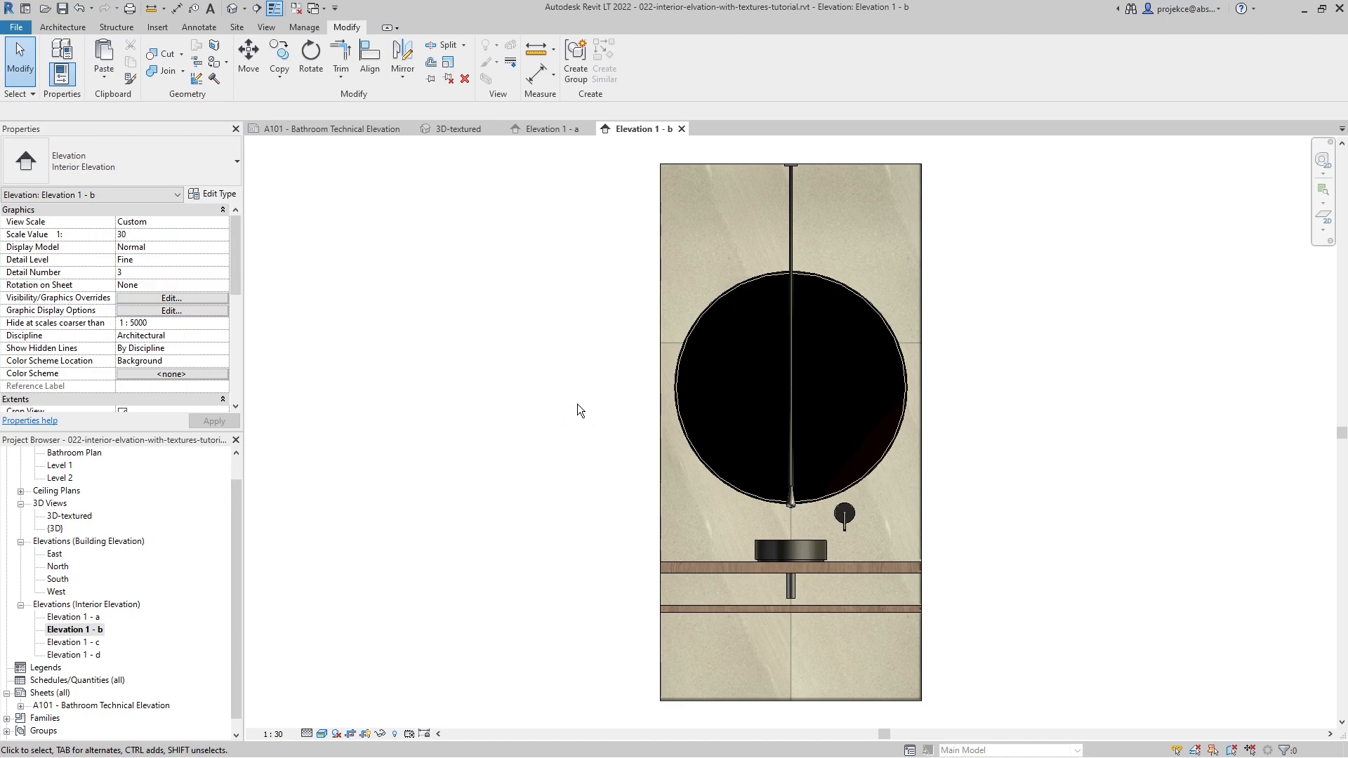
# - Open the round mirror's zrcadlo material for editing from its type properties and examine the Mirror material's appearance settings
pyautogui.click(722, 300)
pyautogui.click(216, 198)
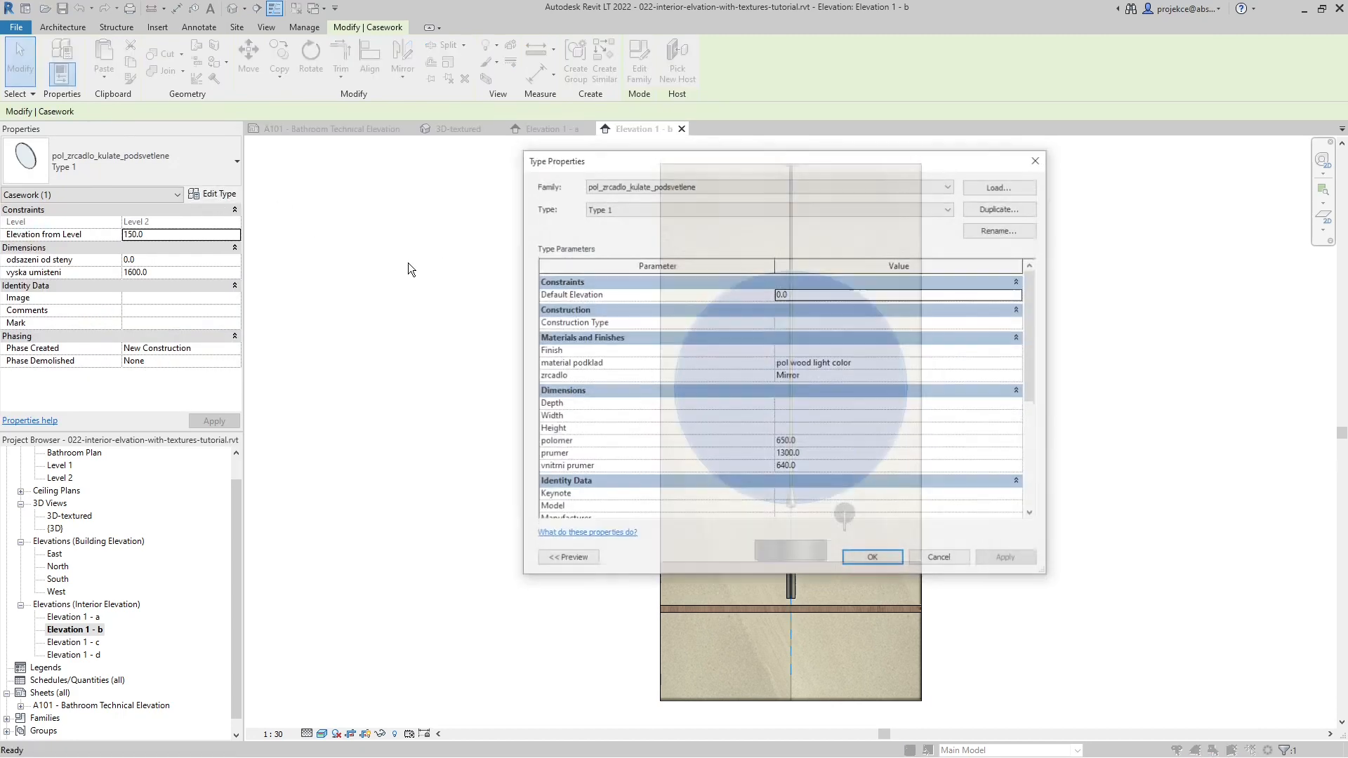
pyautogui.click(1021, 375)
pyautogui.click(1022, 375)
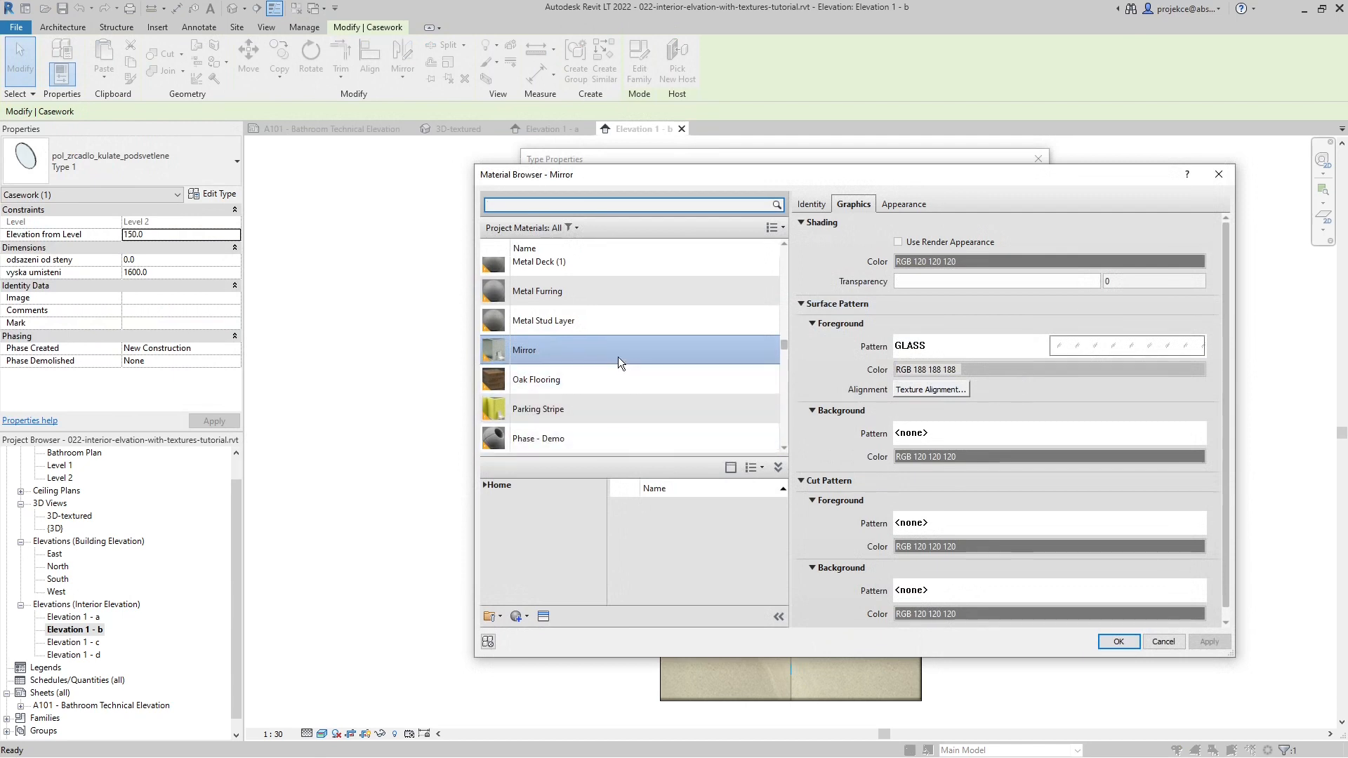
pyautogui.click(896, 210)
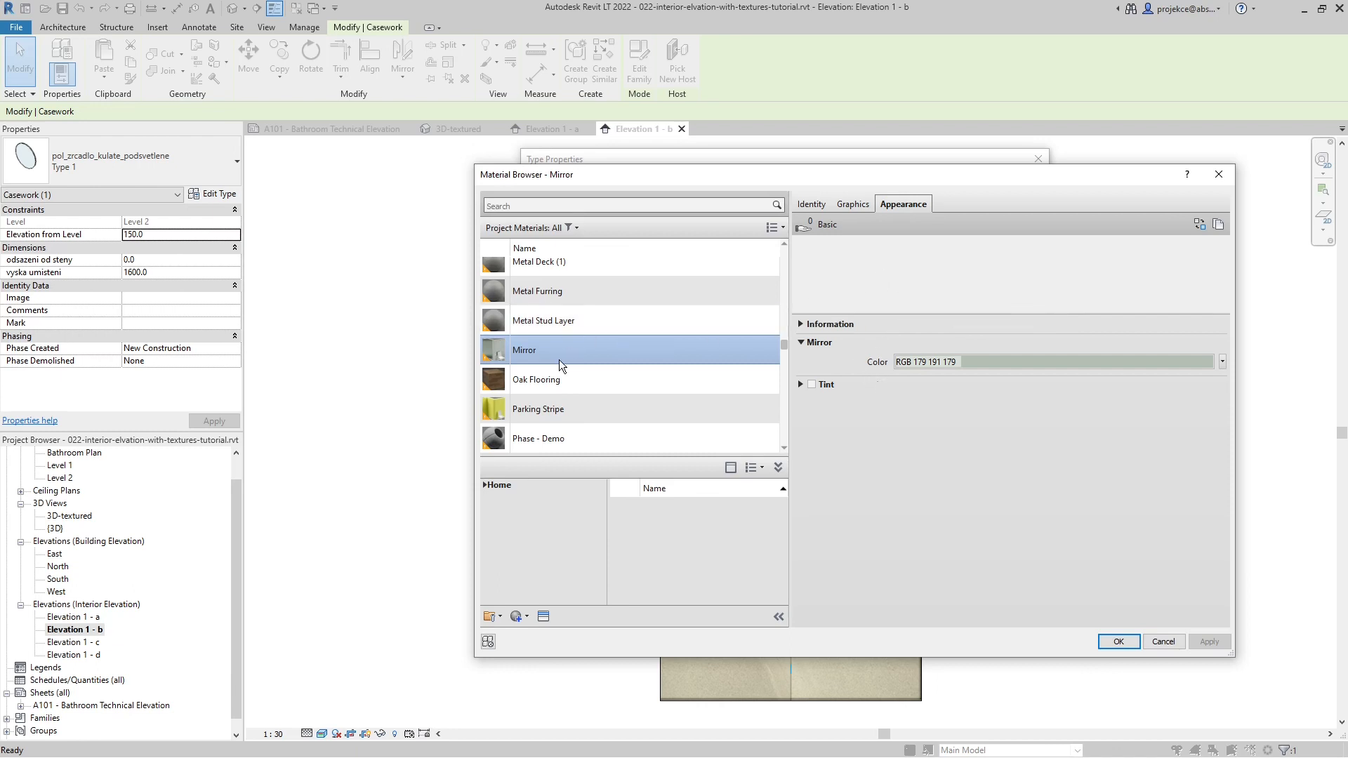
pyautogui.scroll(1, 559, 360)
pyautogui.moveTo(921, 173); pyautogui.dragTo(613, 307)
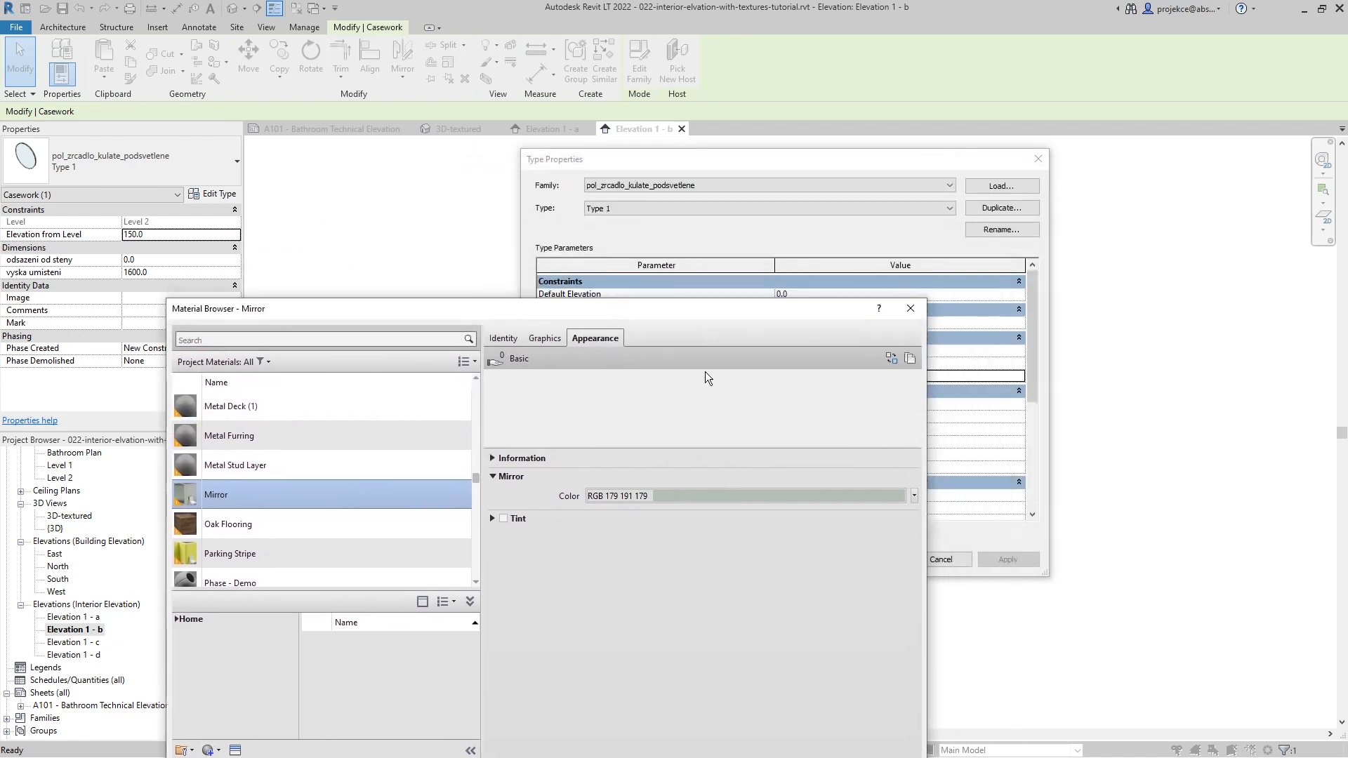
pyautogui.moveTo(748, 316); pyautogui.dragTo(975, 148)
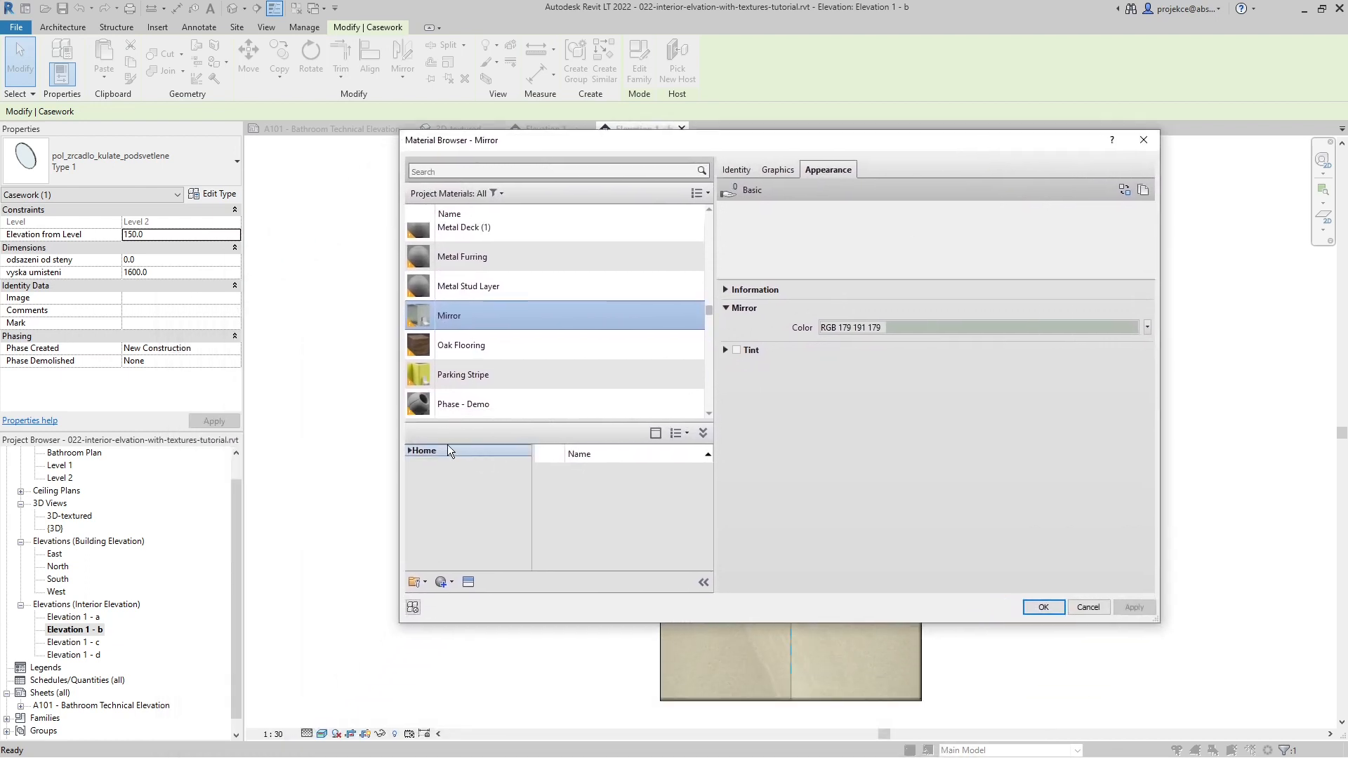
# - Create a new material named "mirror 2D views" and copy its name
pyautogui.click(444, 582)
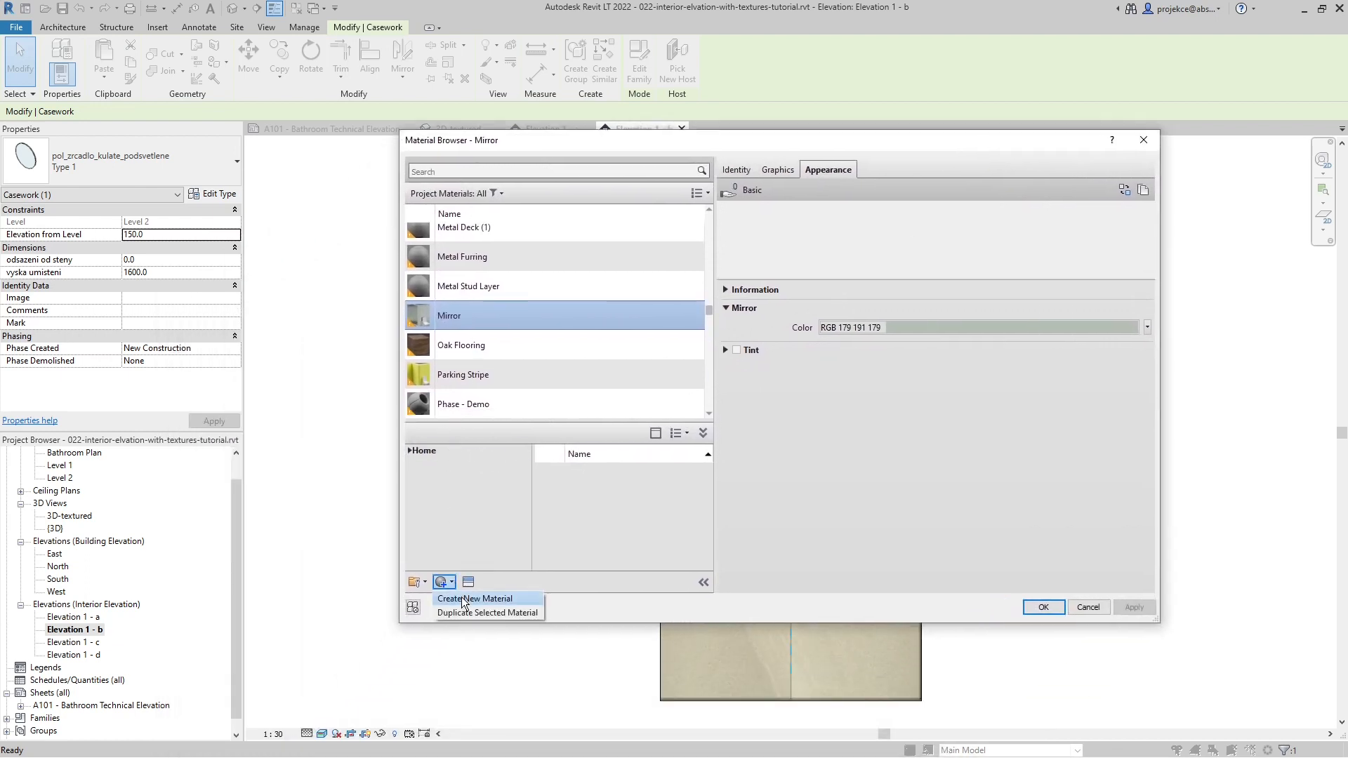
pyautogui.click(470, 598)
pyautogui.rightClick(493, 315)
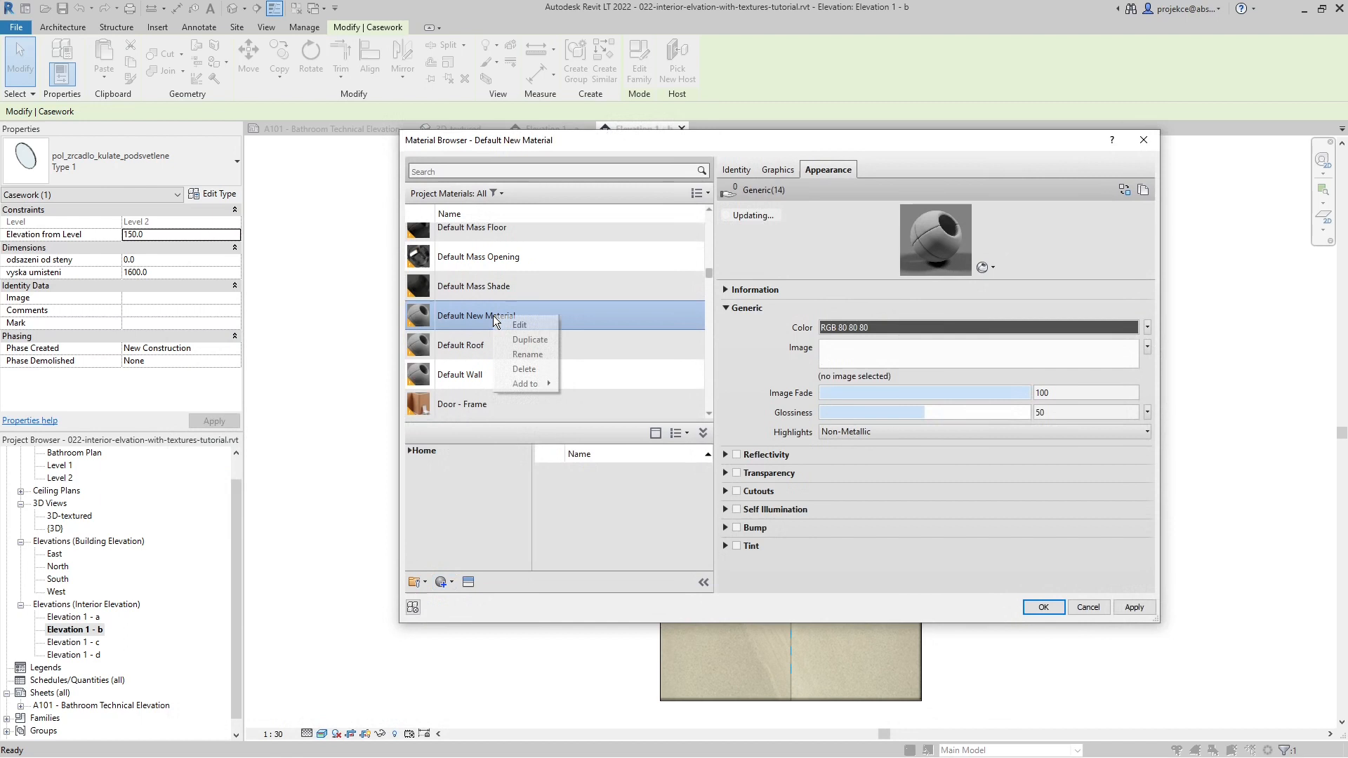
pyautogui.click(515, 359)
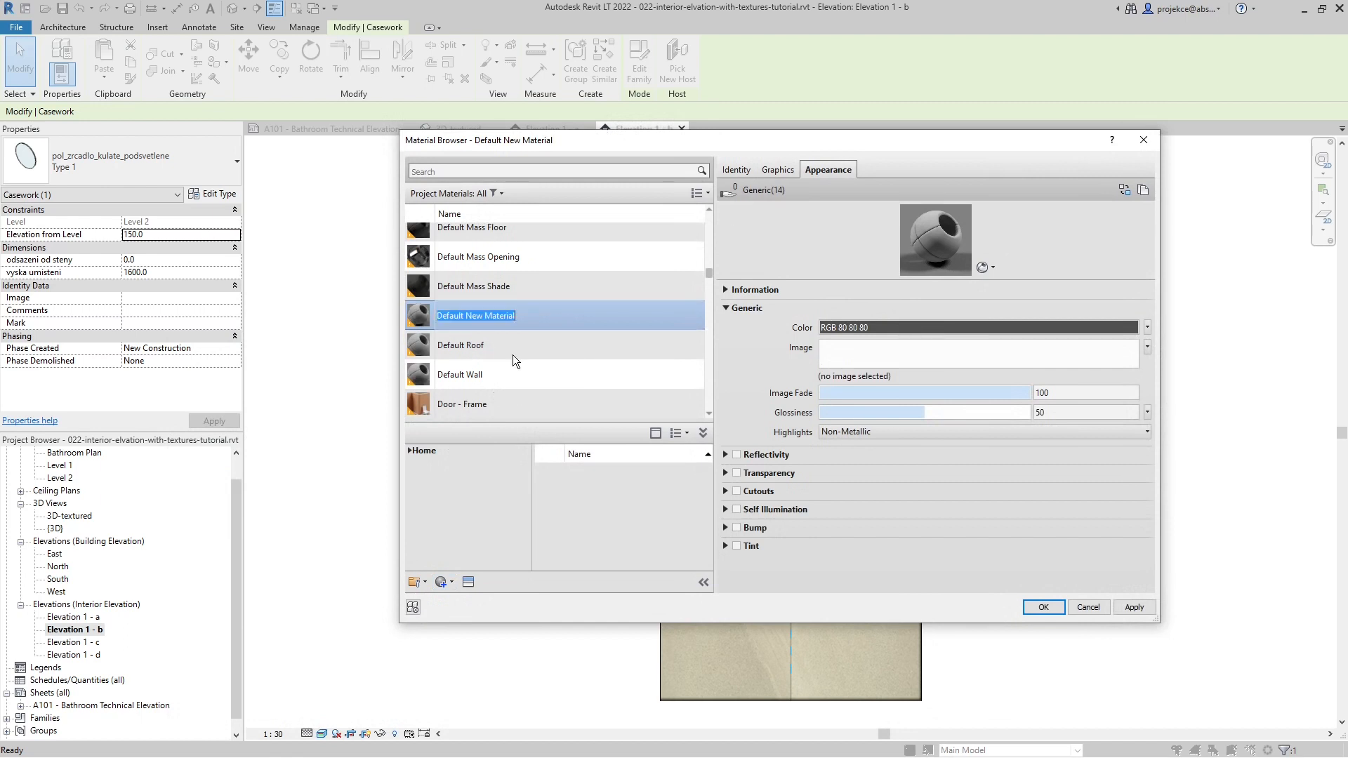
pyautogui.write('mirror 2')
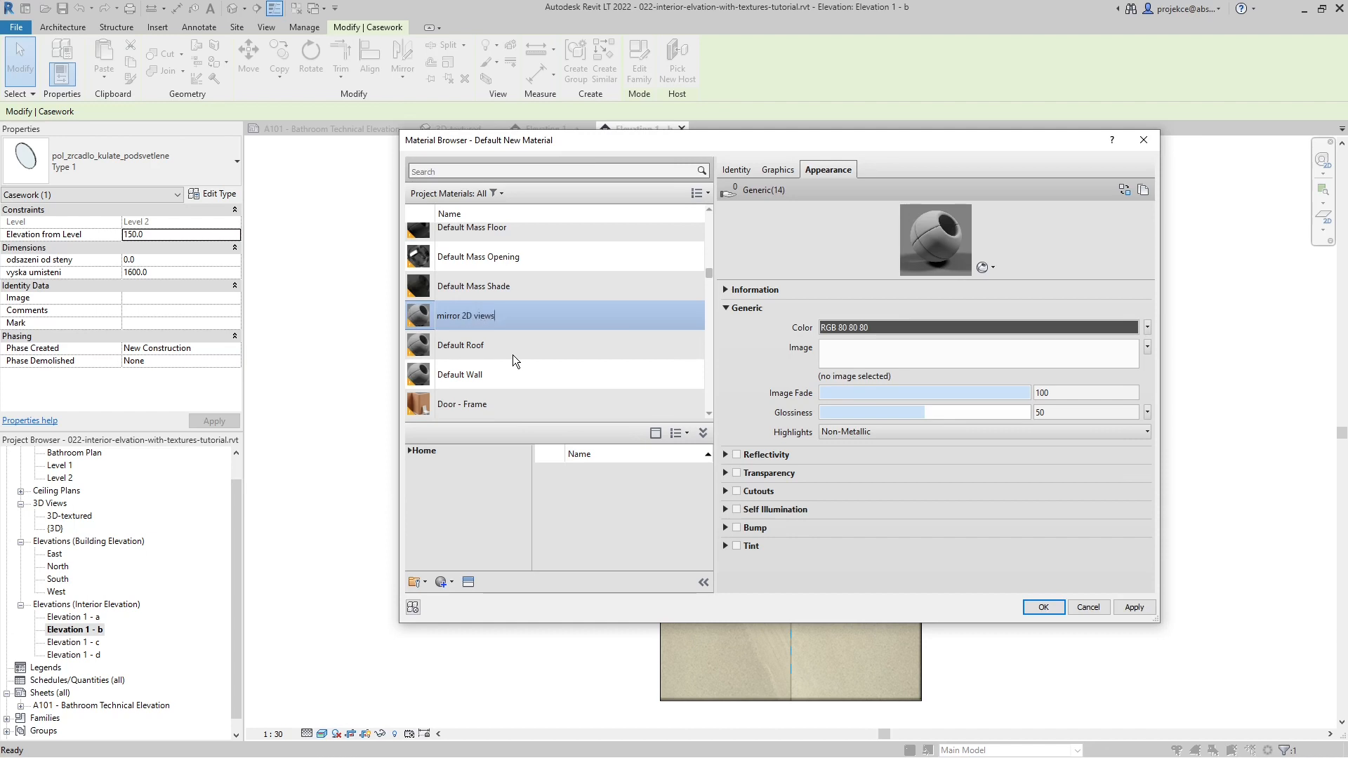
pyautogui.write('D views')
pyautogui.press('Return')
pyautogui.hotkey('ctrl', 'a')
pyautogui.hotkey('ctrl', 'c')
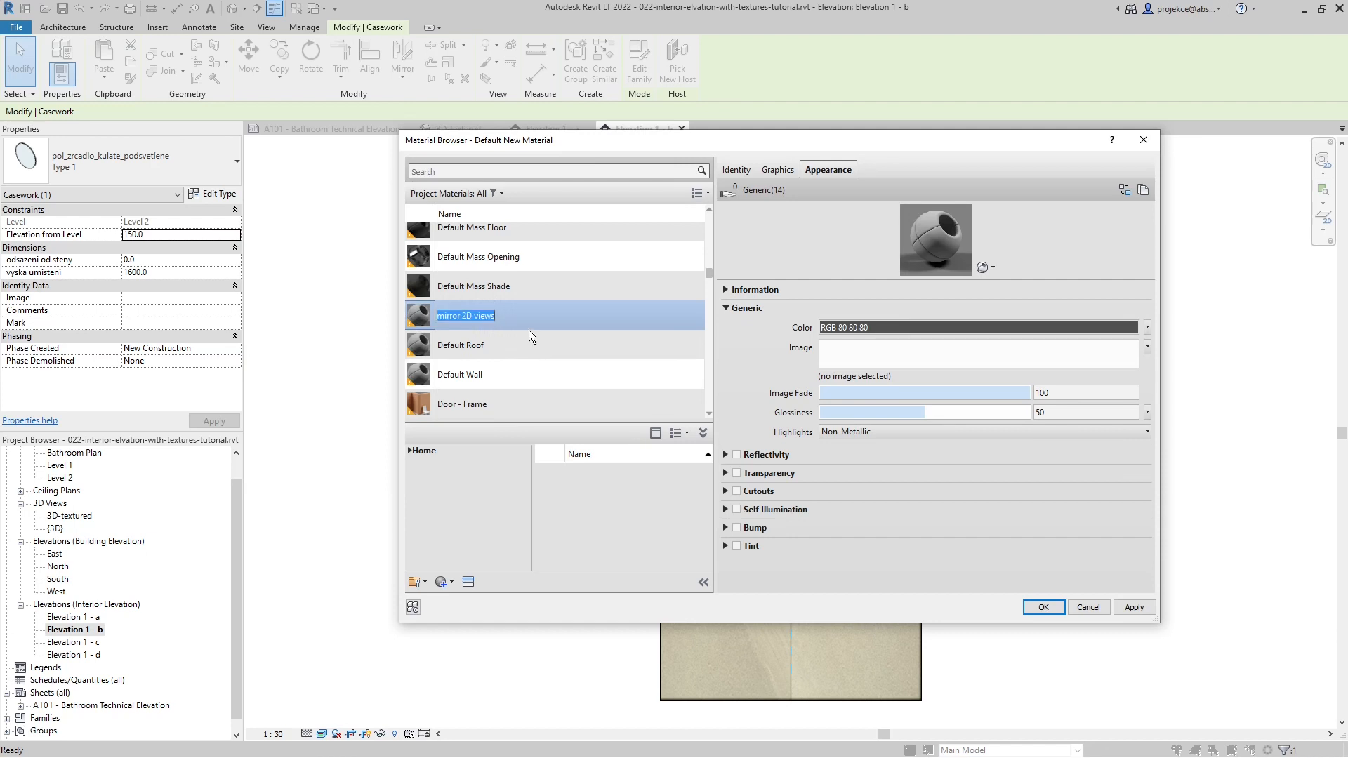
pyautogui.press('Return')
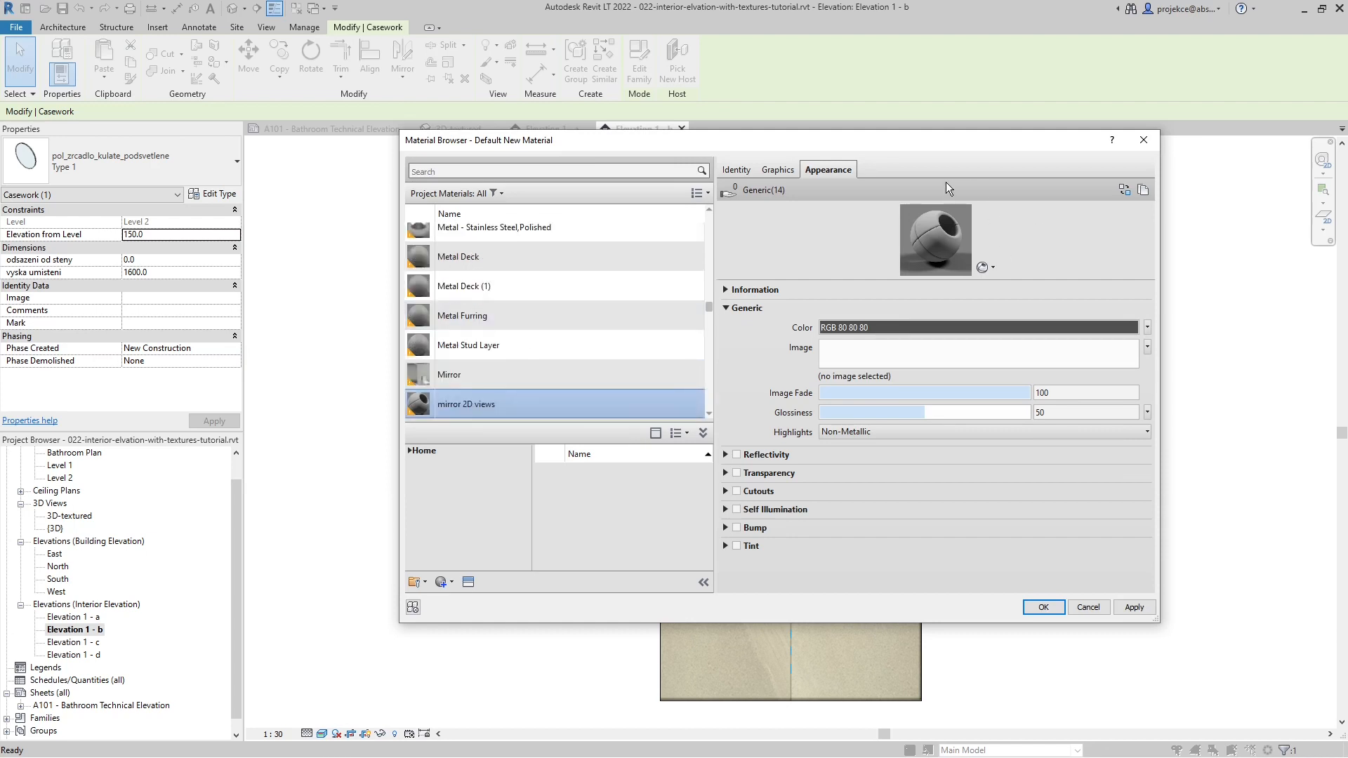
# - Rename the new material's appearance asset to "mirror 2D views" in its information
pyautogui.click(729, 290)
pyautogui.click(878, 312)
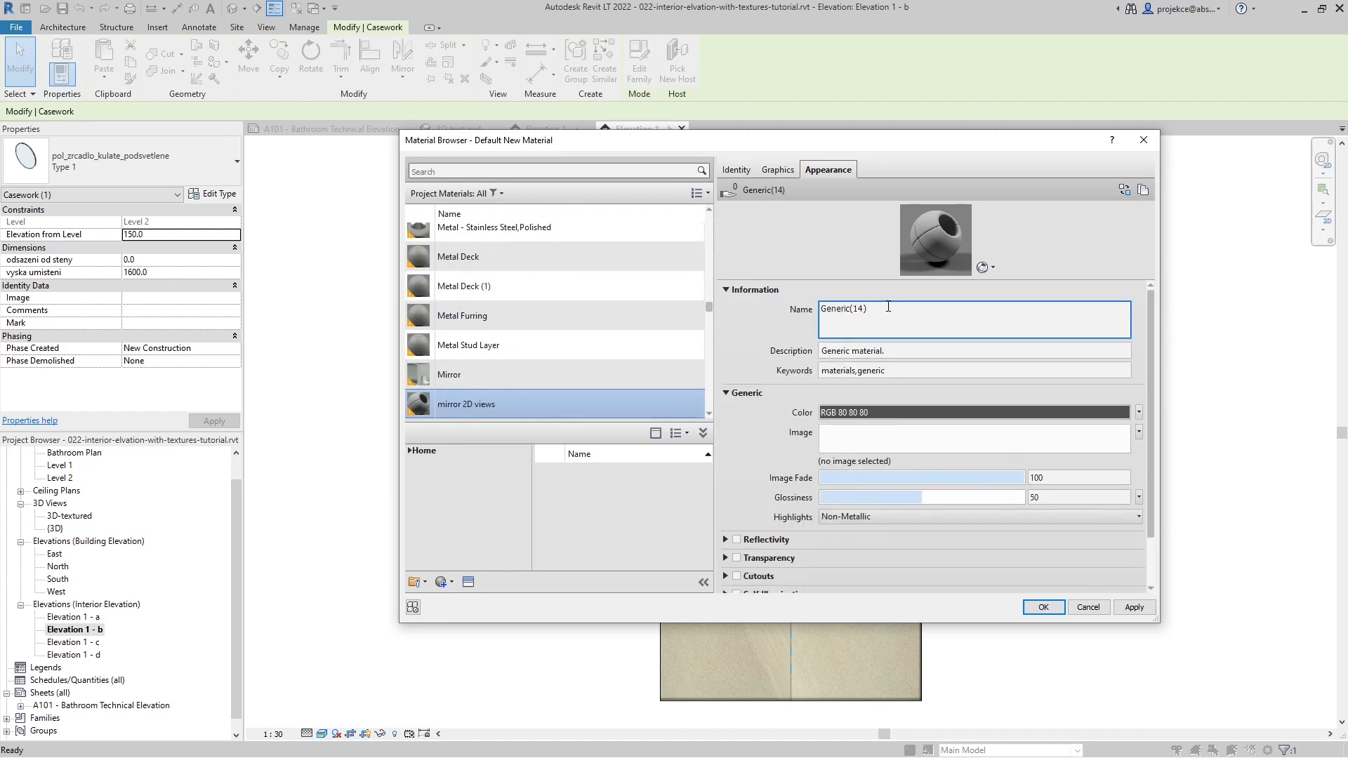
pyautogui.moveTo(892, 313); pyautogui.dragTo(785, 317)
pyautogui.hotkey('ctrl', 'v')
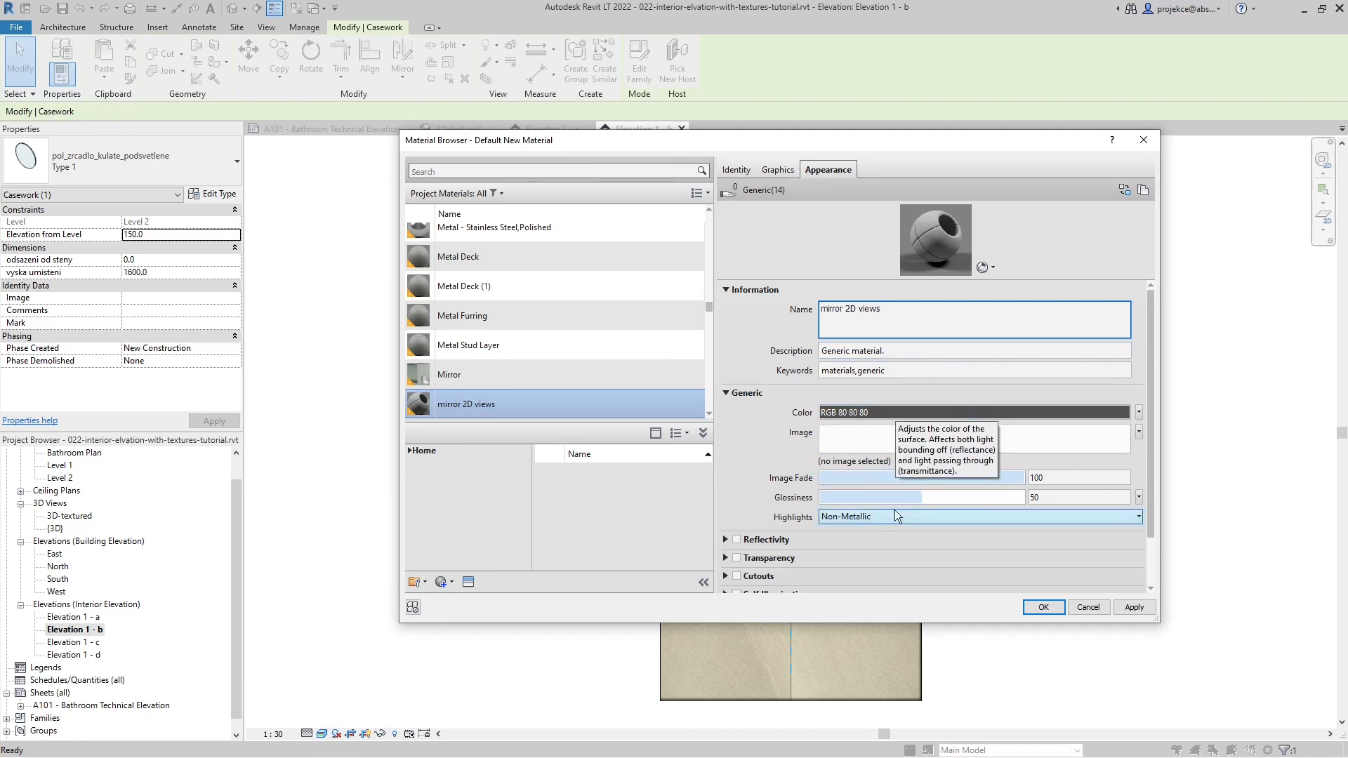
# - Set the mirror 2D views appearance to glossiness 0 and a light teal color, RGB 168-209-213
pyautogui.click(916, 497)
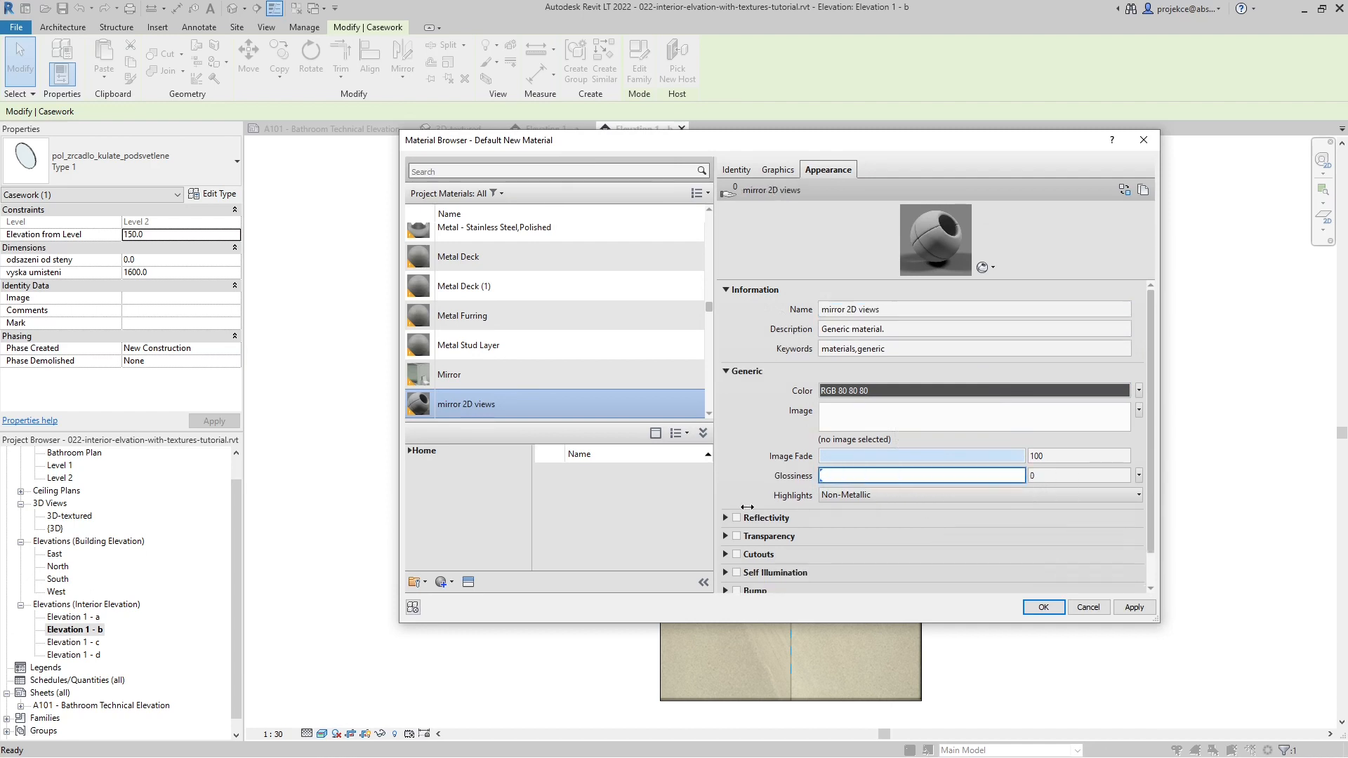
pyautogui.click(923, 400)
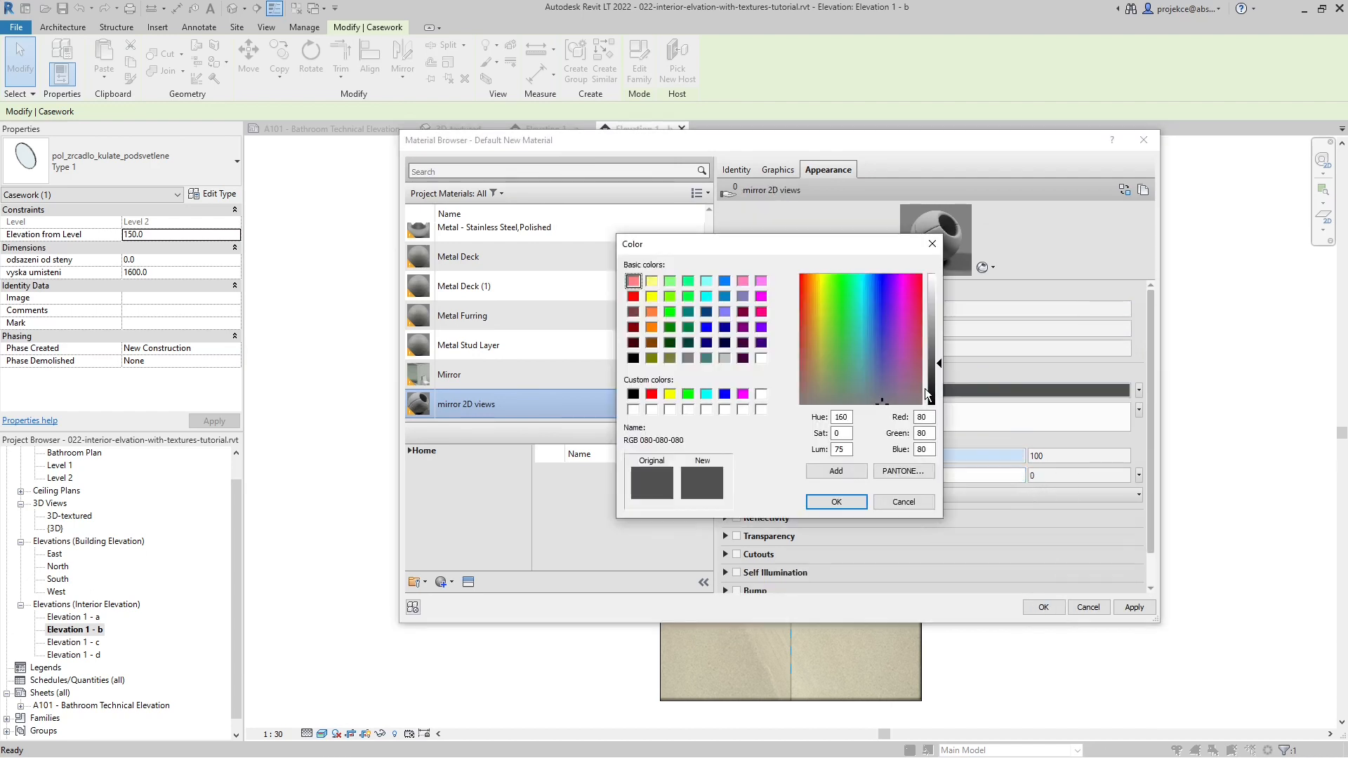
pyautogui.click(861, 299)
pyautogui.moveTo(940, 363); pyautogui.dragTo(935, 296)
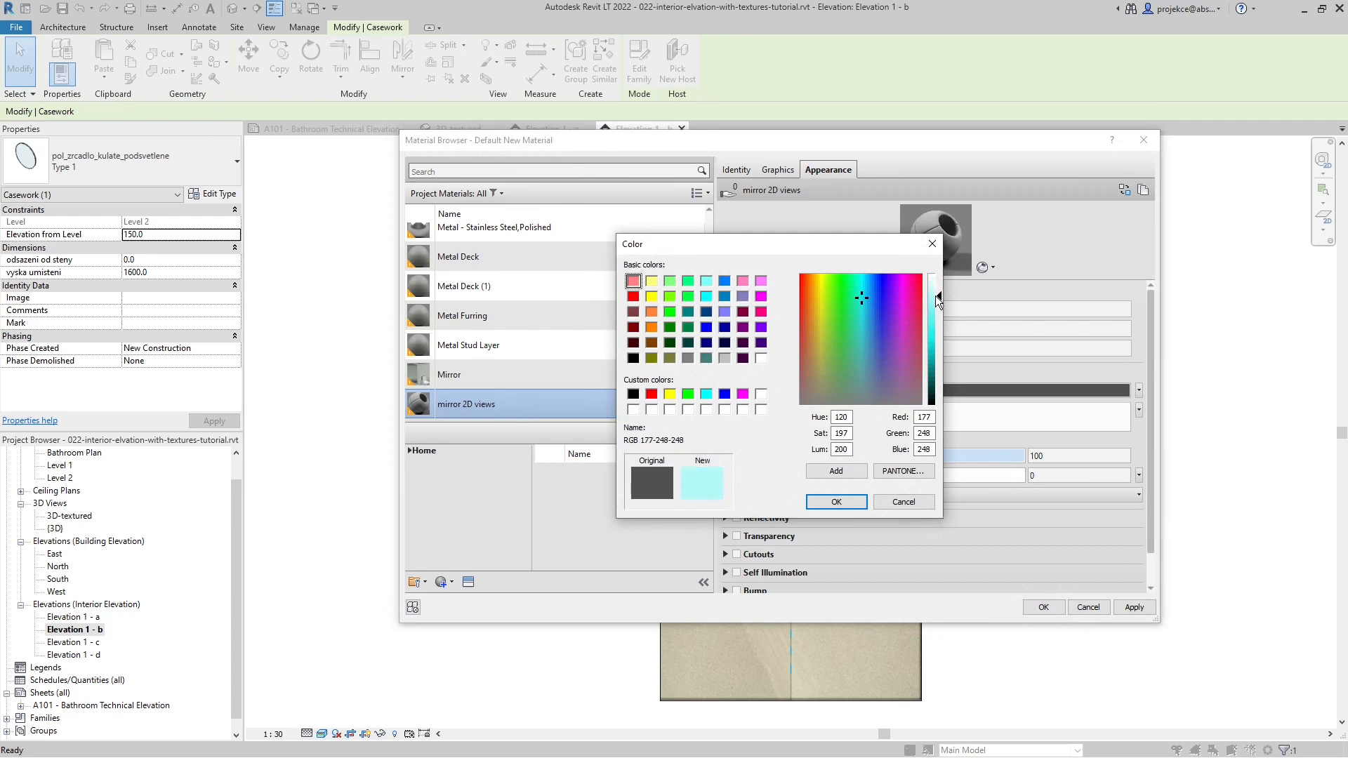
pyautogui.moveTo(865, 335); pyautogui.dragTo(863, 360)
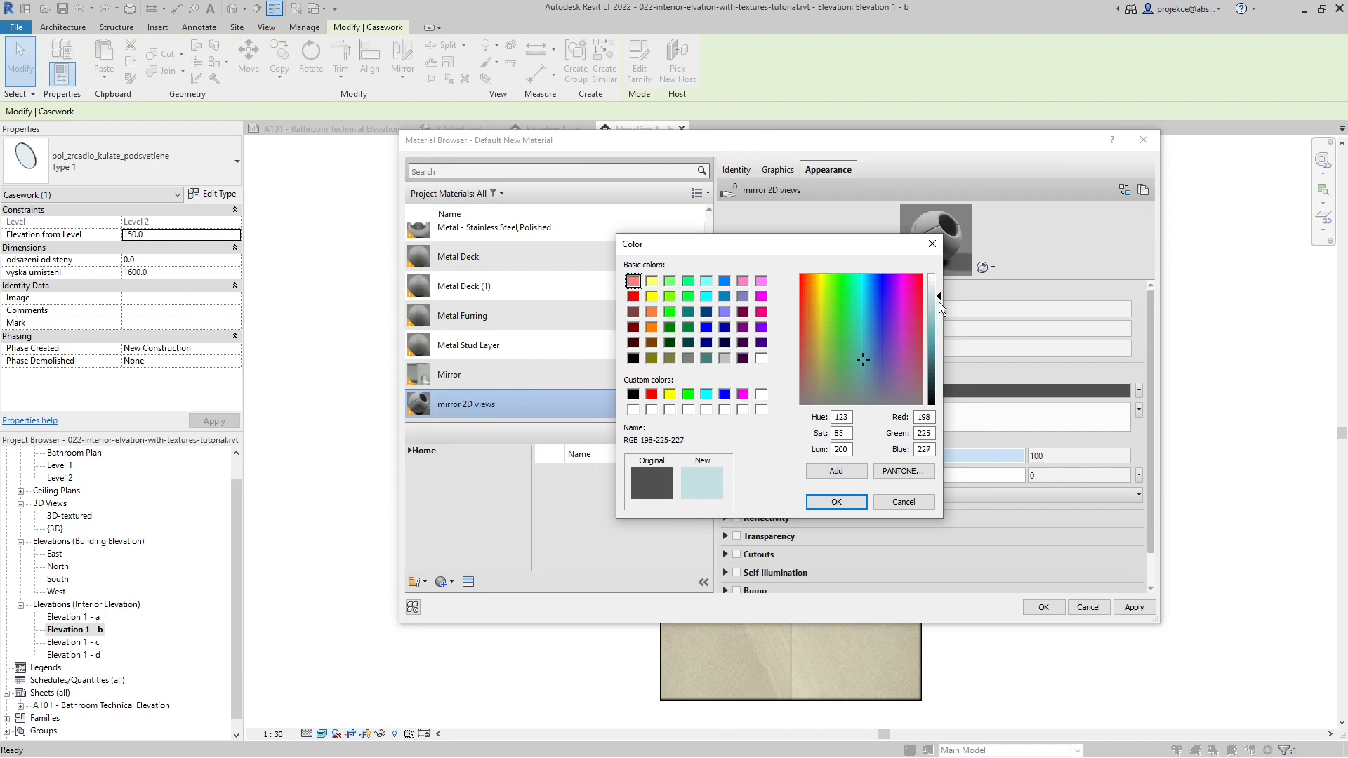
pyautogui.moveTo(939, 303); pyautogui.dragTo(941, 308)
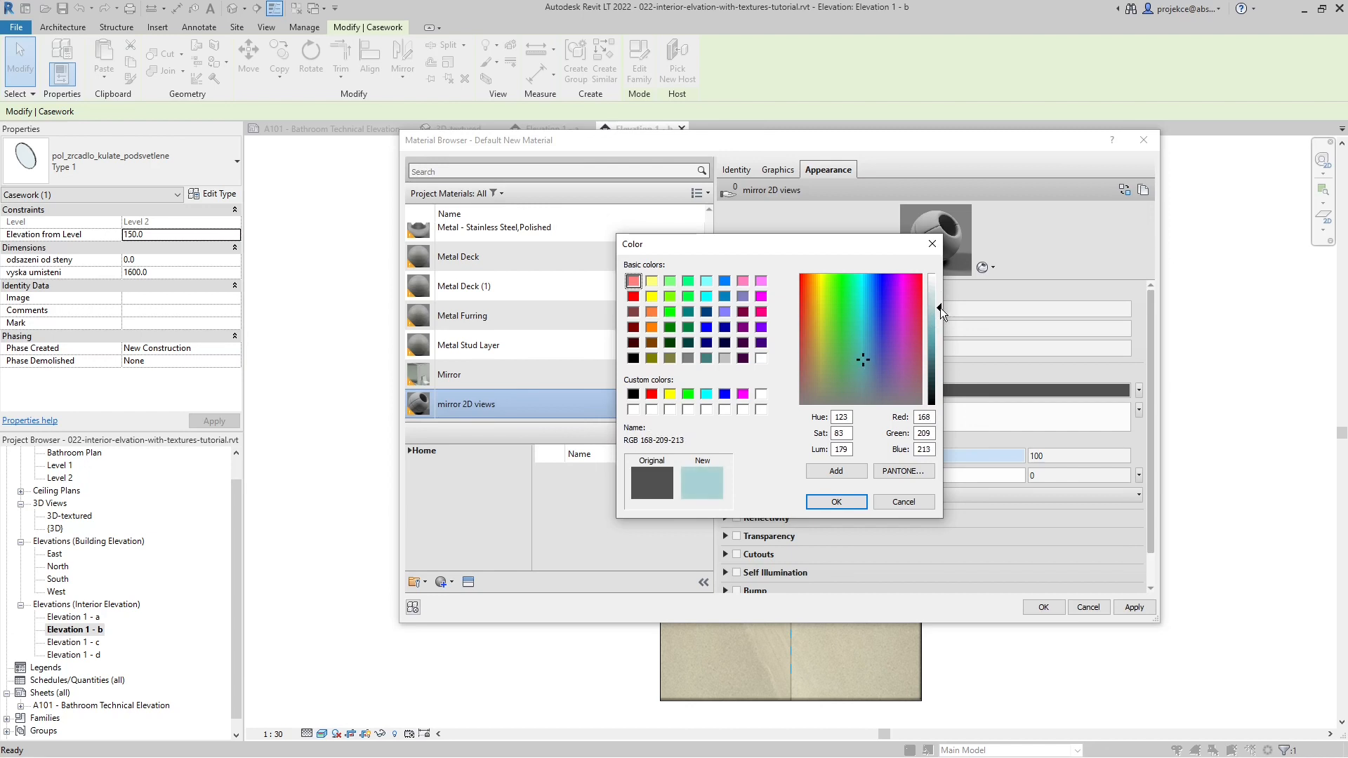
pyautogui.click(837, 500)
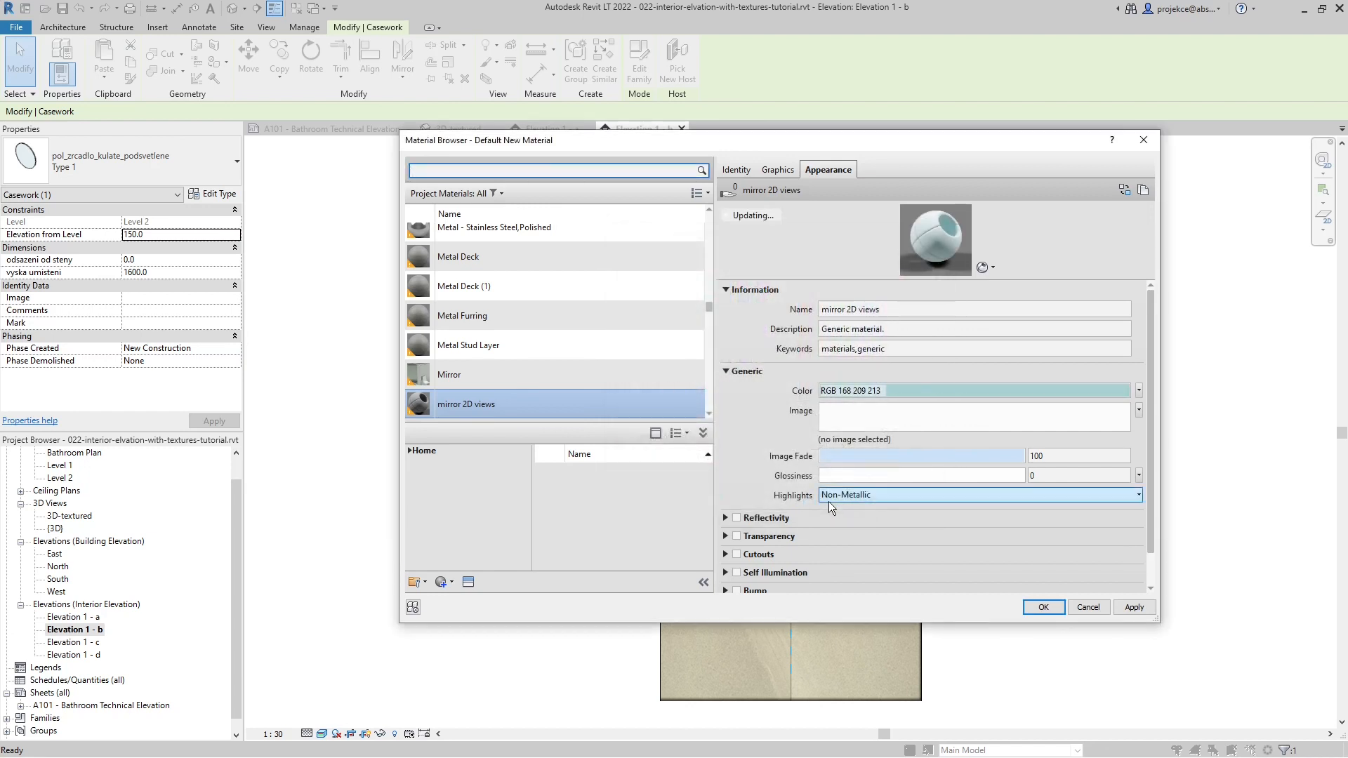
# - Assign the mirror 2D views material to the round mirror, accept its type properties and clear the selection
pyautogui.click(1042, 608)
pyautogui.click(874, 559)
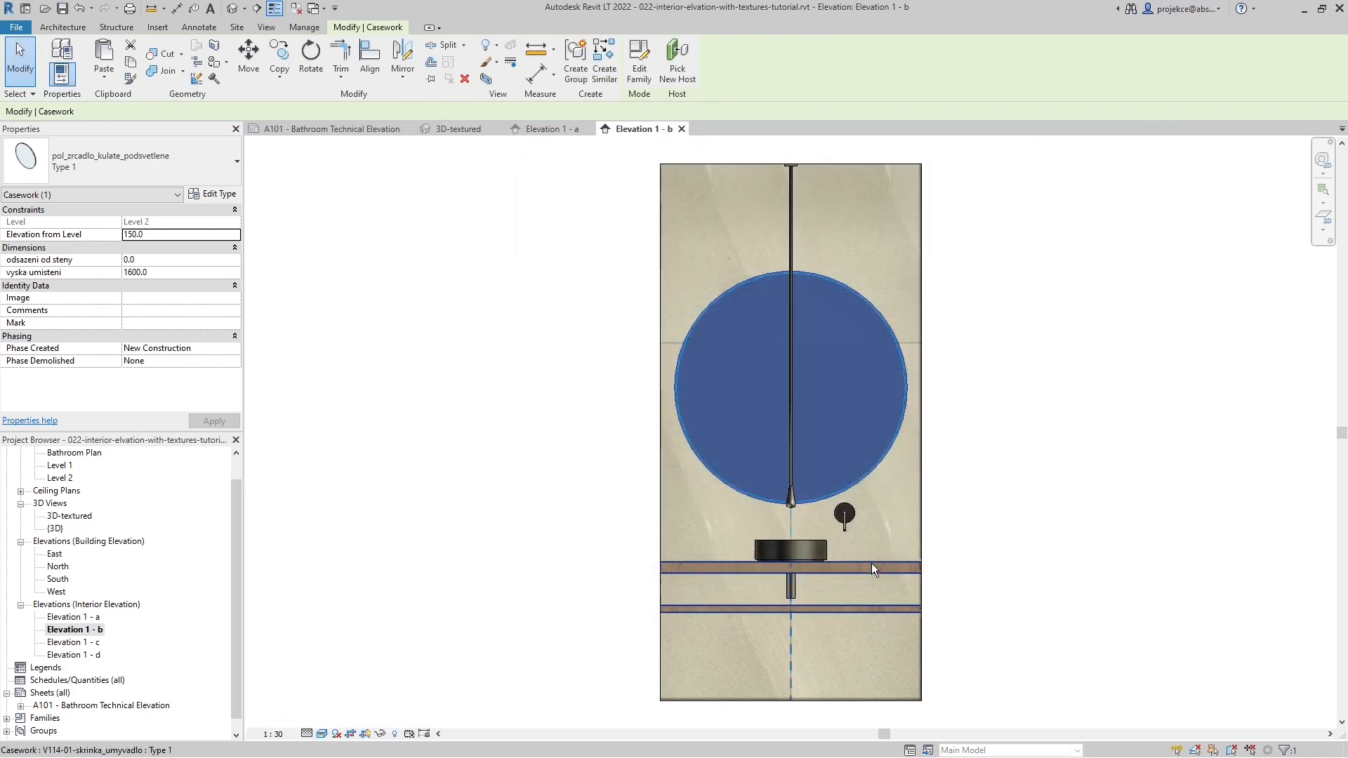
pyautogui.click(507, 446)
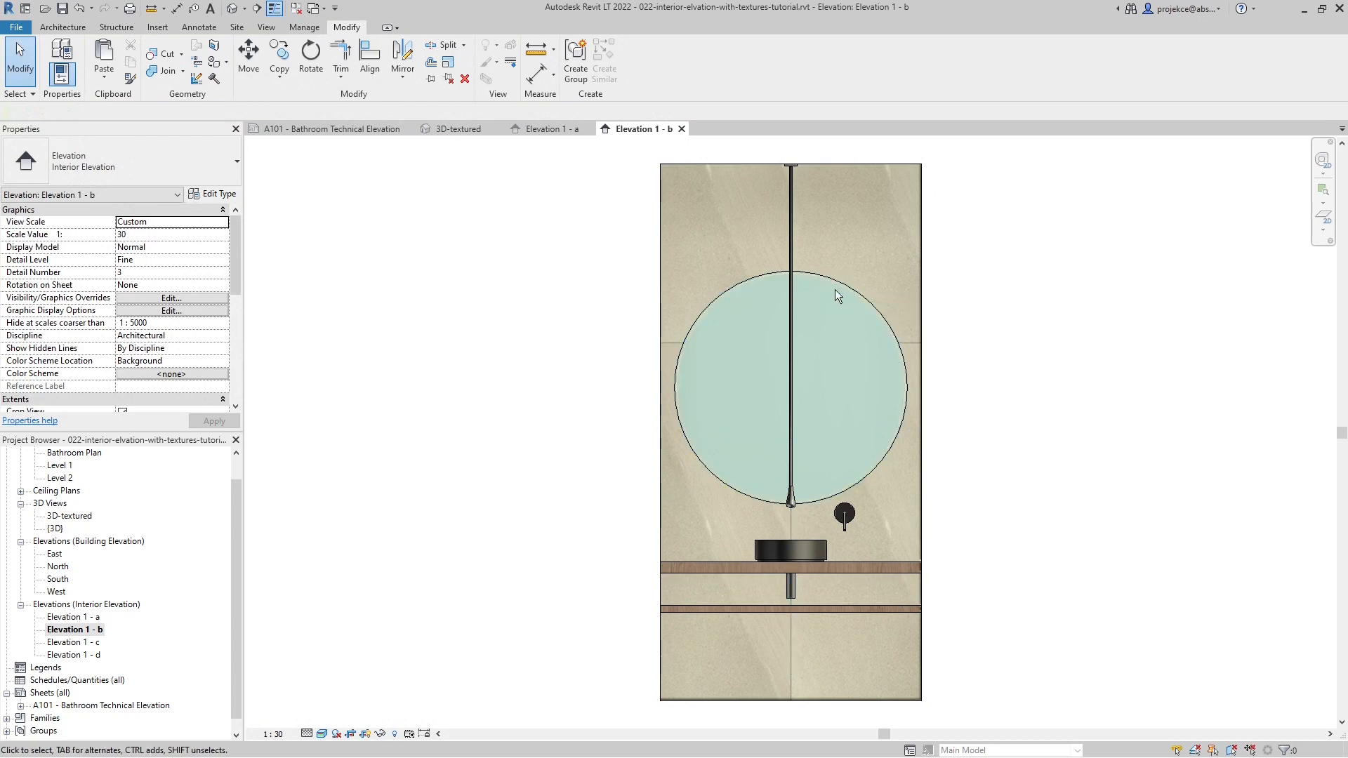
# - Change the appearance color of the mirror 2D views material to a bluer RGB 169-190-214 and accept the material
pyautogui.press('m')
pyautogui.press('a')
pyautogui.press('t')
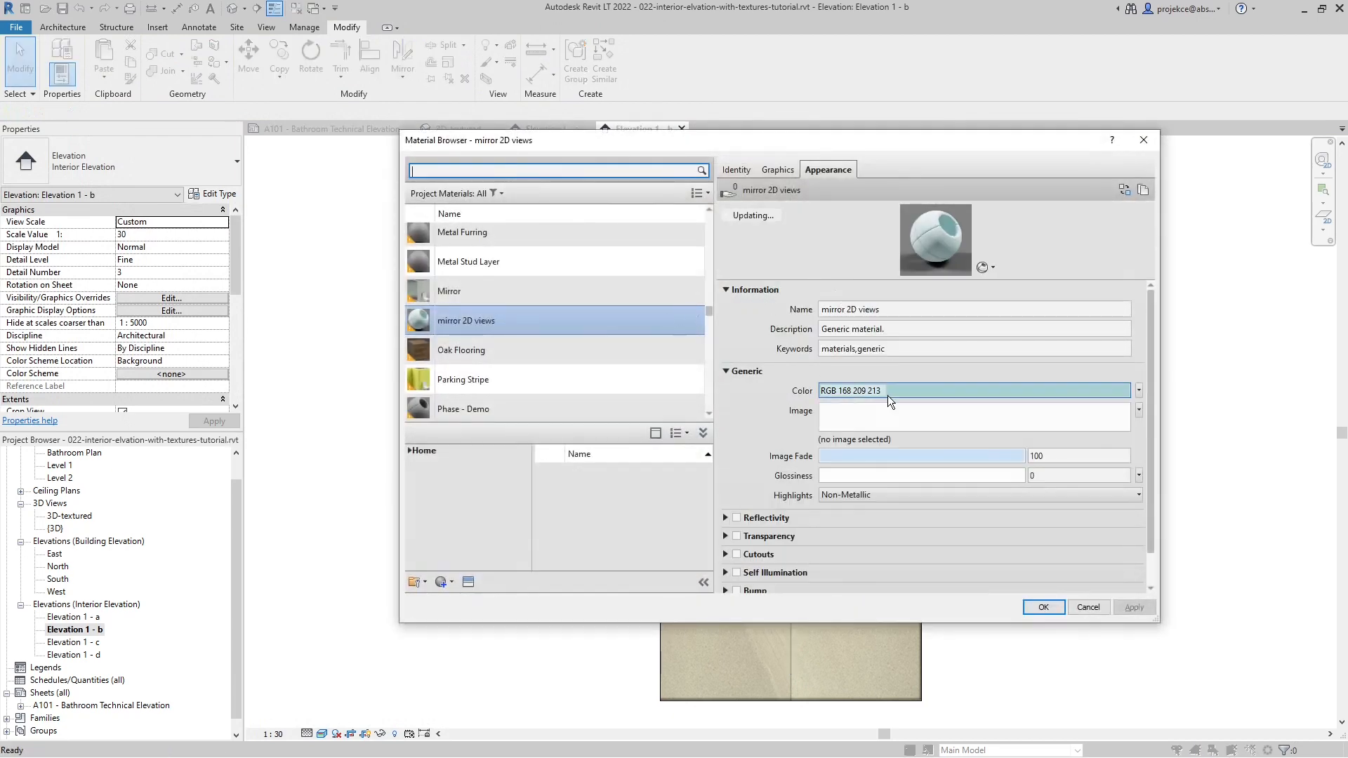
pyautogui.click(893, 391)
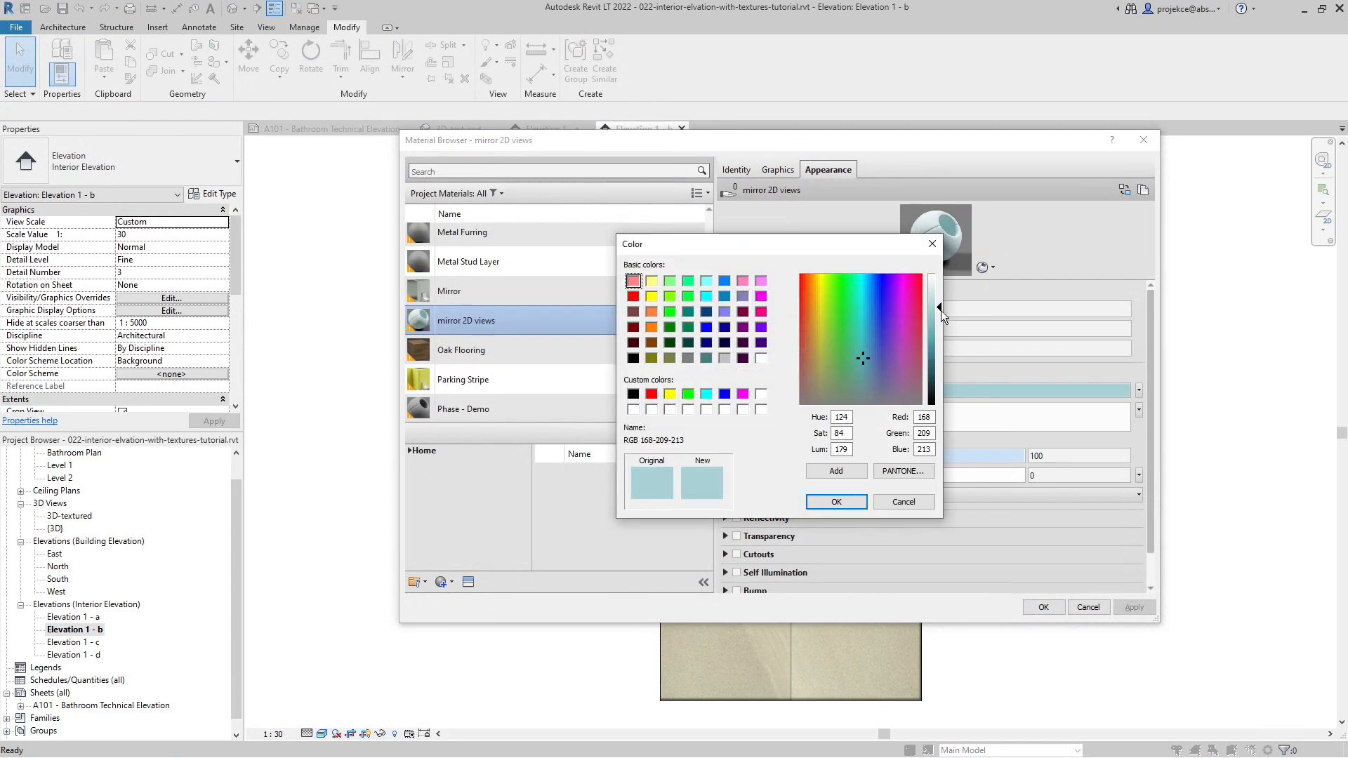
pyautogui.click(872, 360)
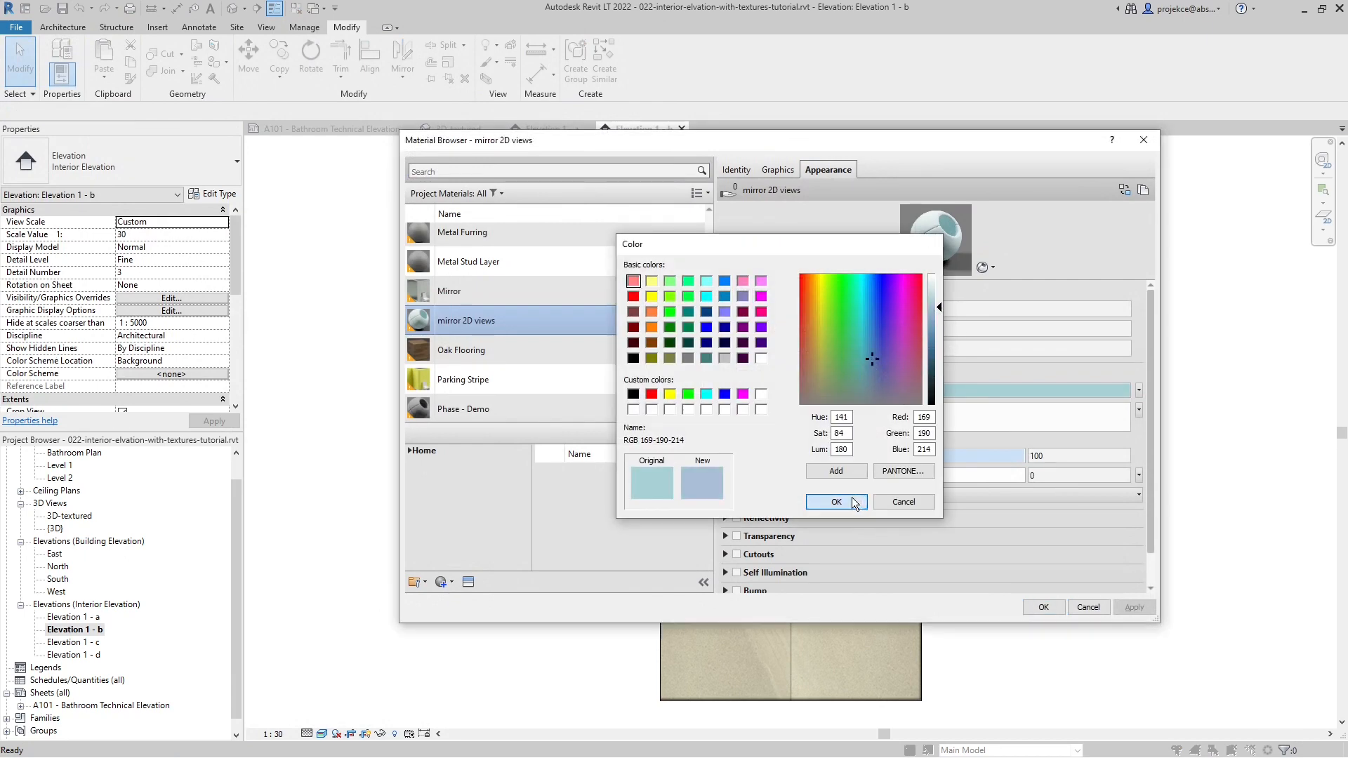
pyautogui.click(836, 501)
pyautogui.click(1044, 607)
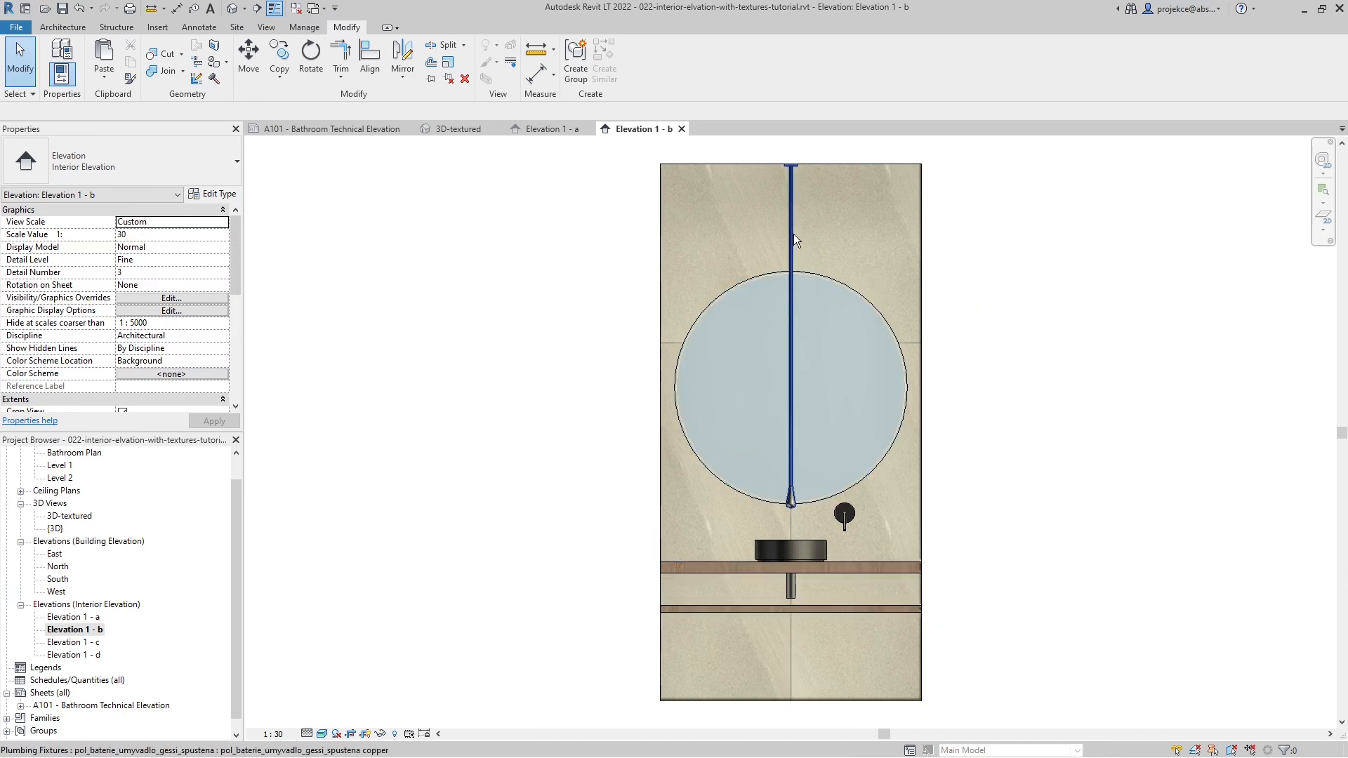
# - Check the updated elevation on sheet A101 and open Elevation 1 - c
pyautogui.click(352, 130)
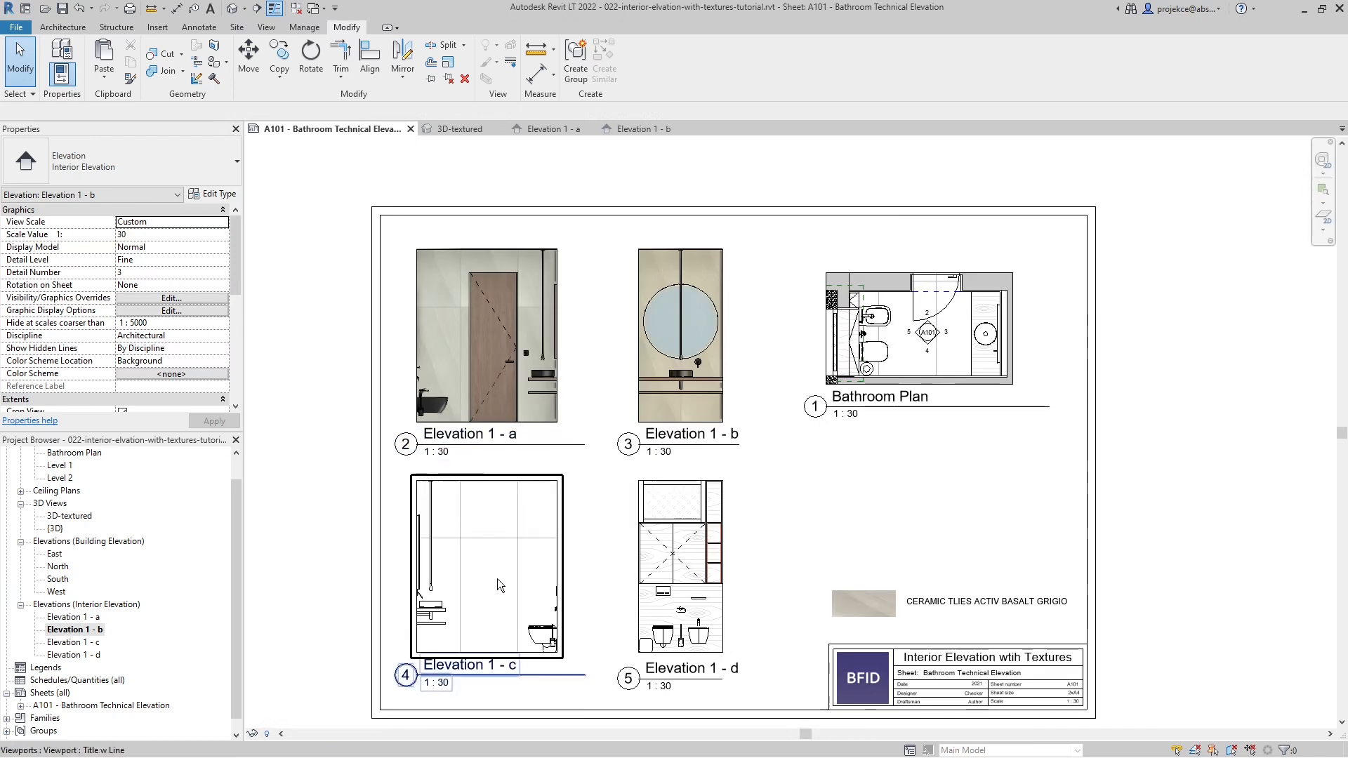
pyautogui.click(74, 644)
pyautogui.doubleClick(73, 645)
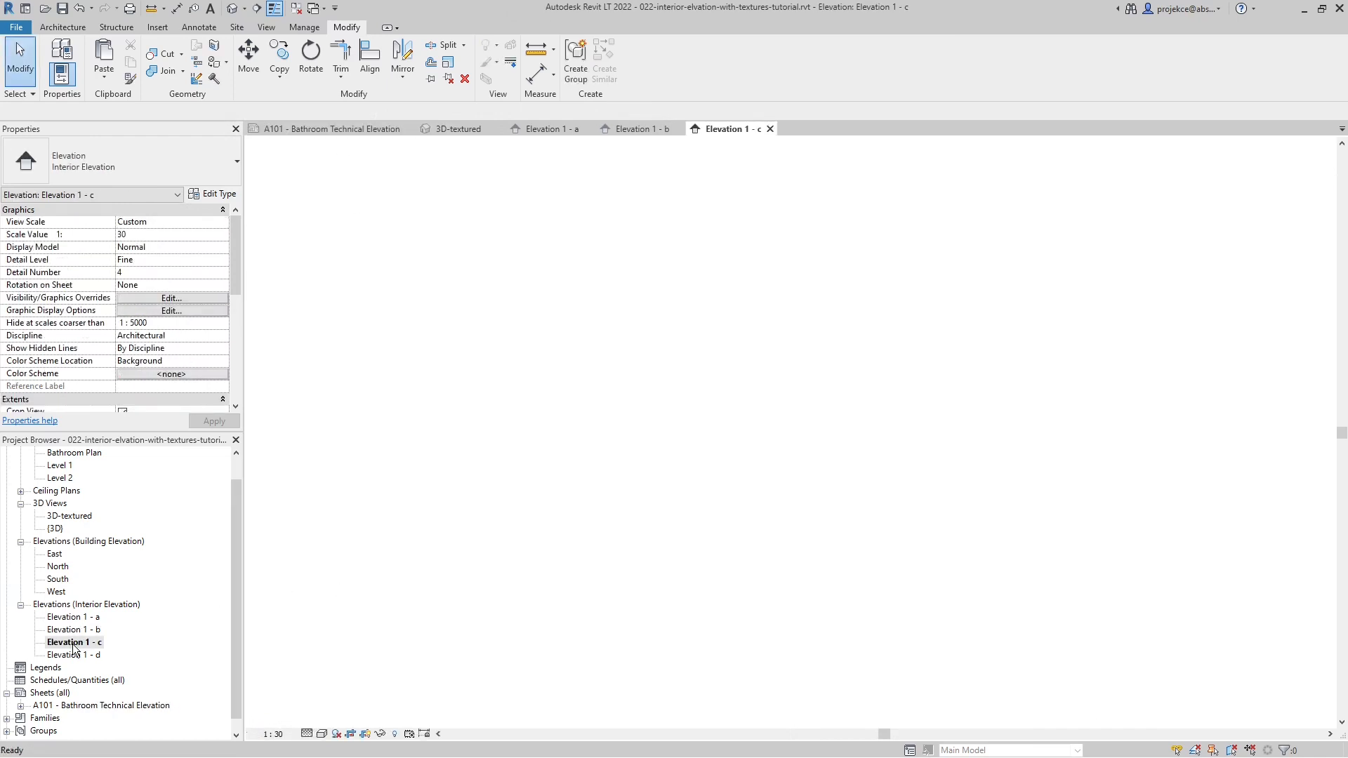
# - Switch Elevation 1 - c to the Realistic visual style and check it on sheet A101
pyautogui.click(323, 734)
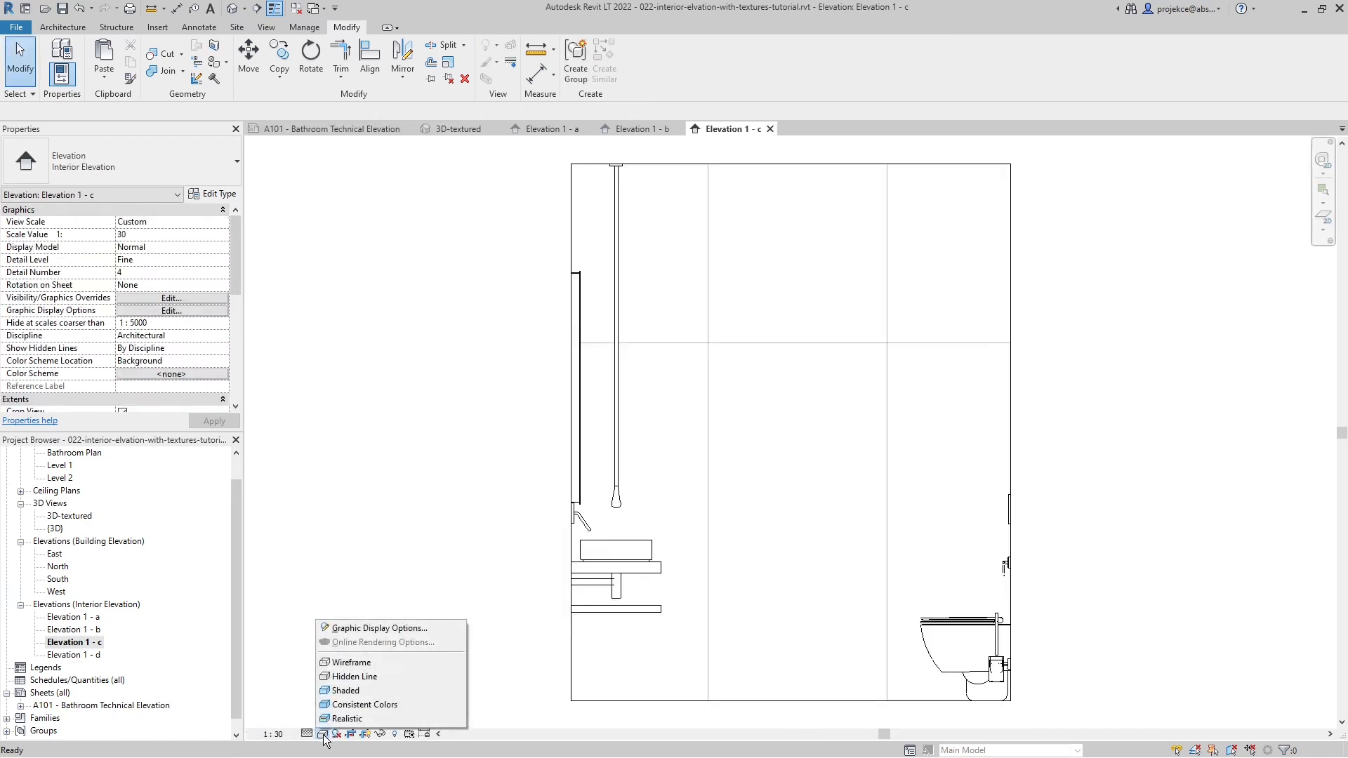
pyautogui.click(339, 723)
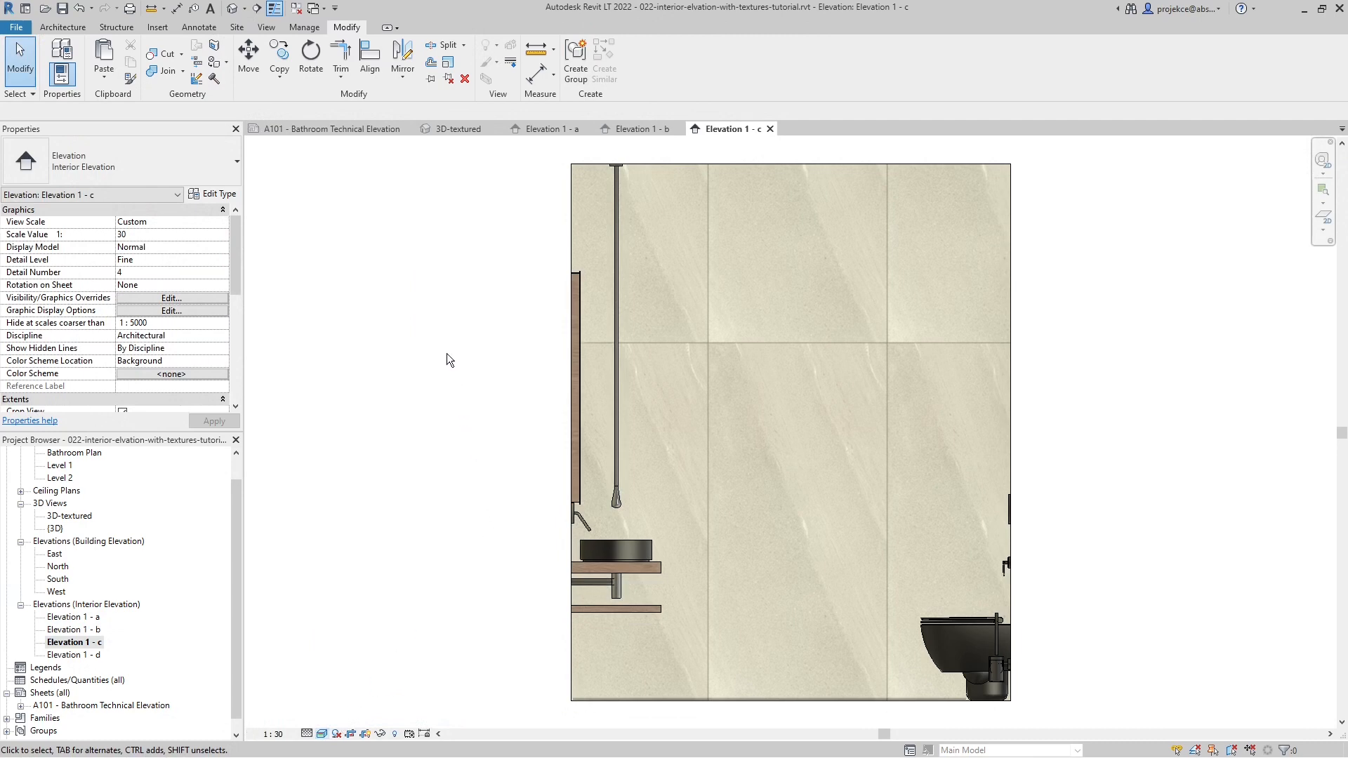
pyautogui.press('g')
pyautogui.press('d')
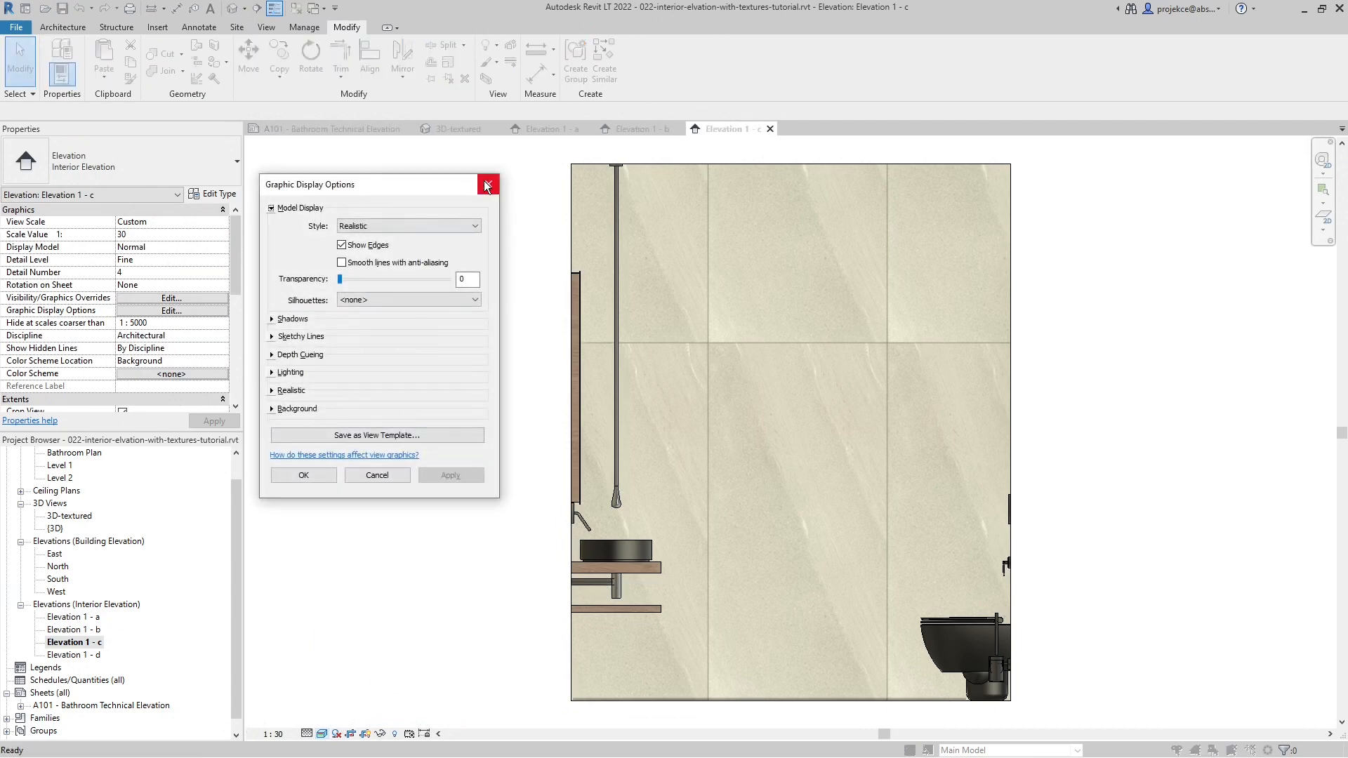
pyautogui.click(487, 185)
pyautogui.click(364, 129)
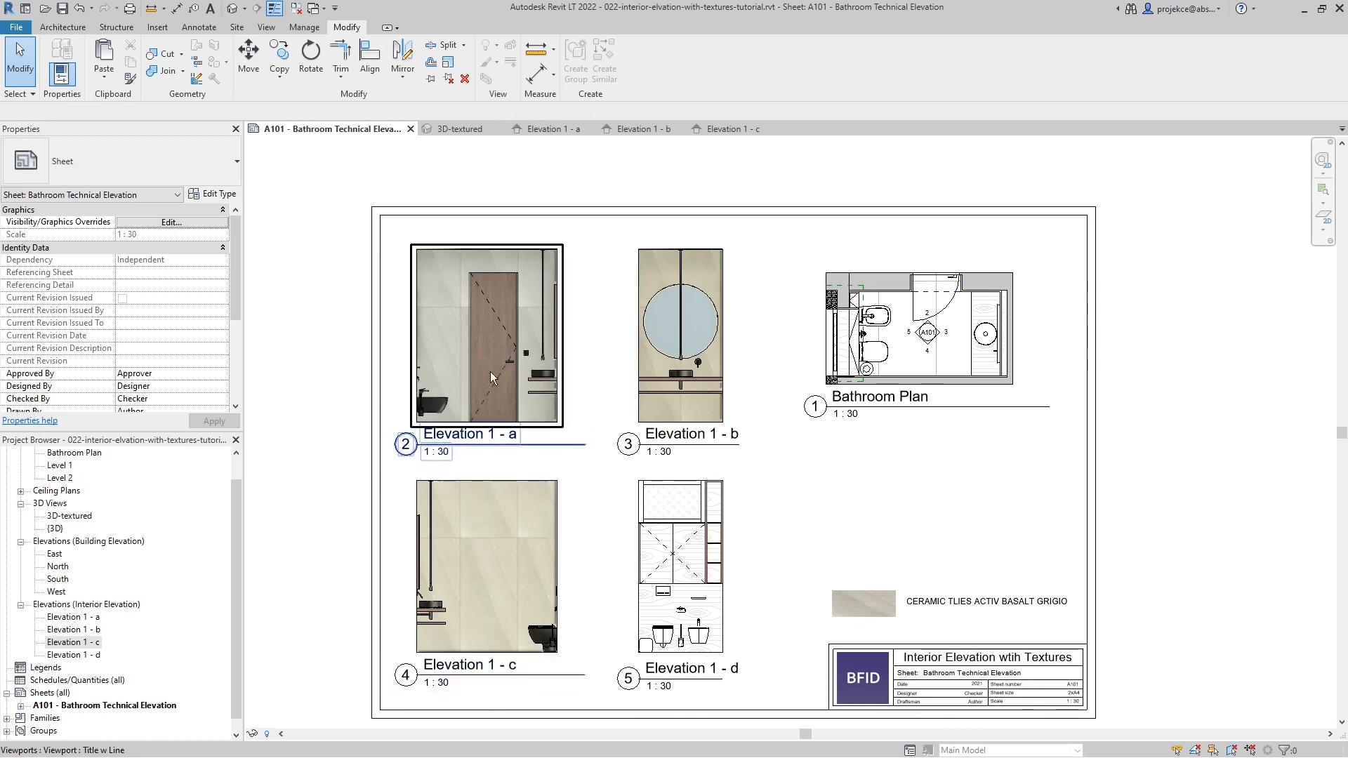
# - Create a view template named elevation textured from the Elevation 1 - a view
pyautogui.click(542, 129)
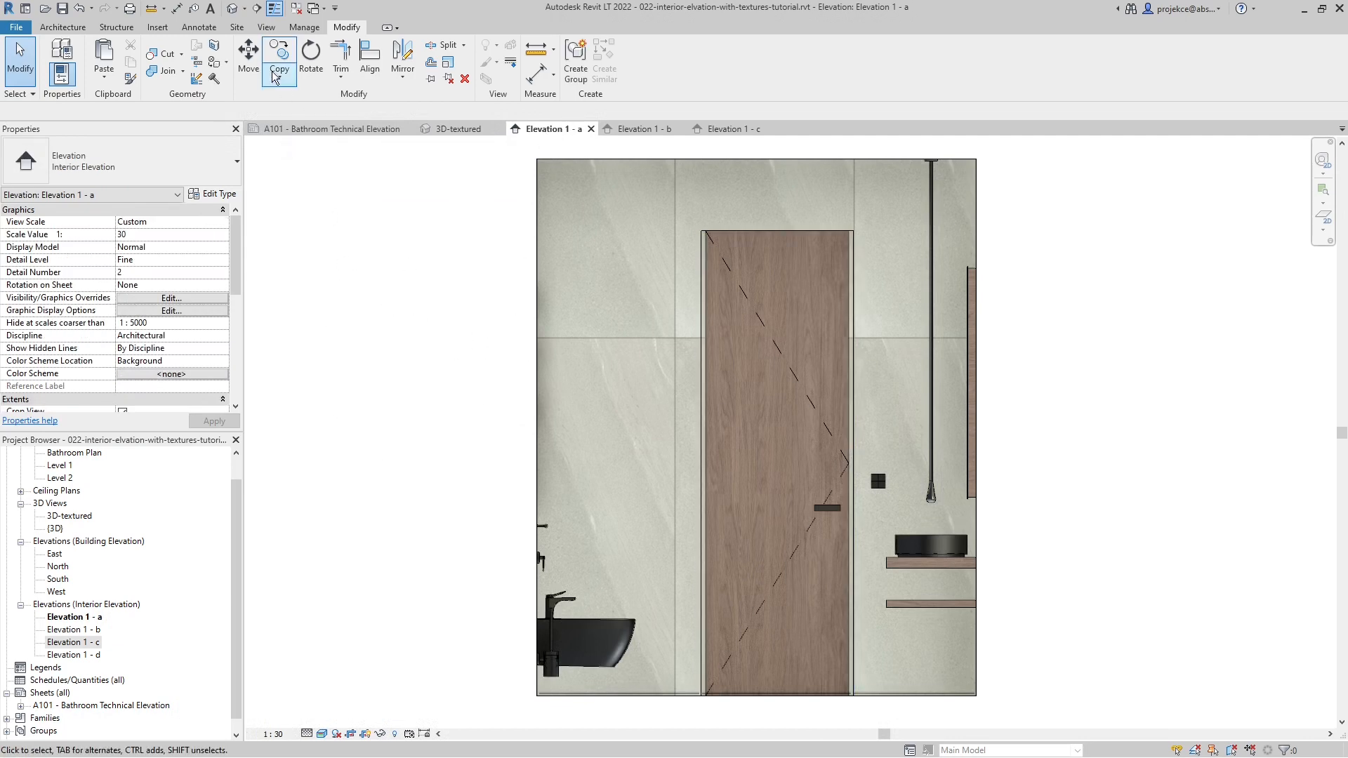
pyautogui.click(267, 27)
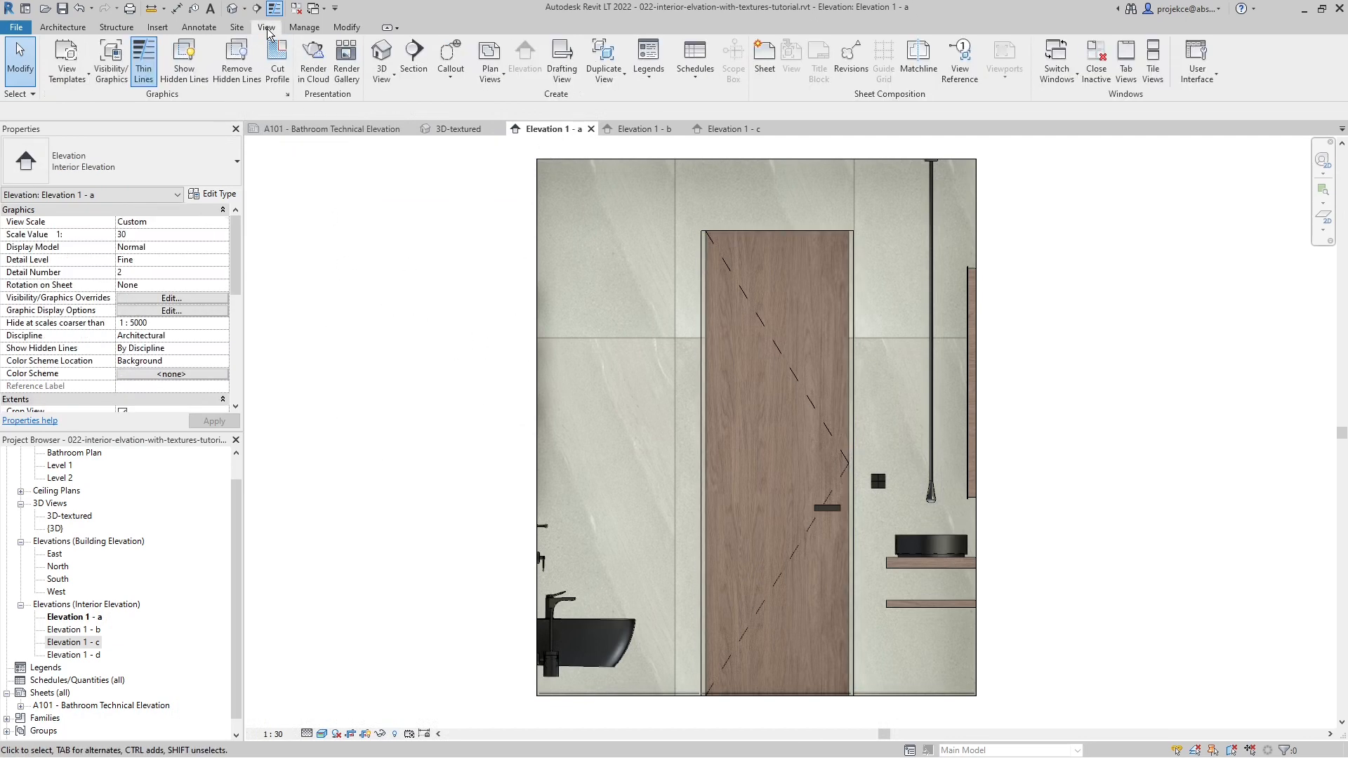
pyautogui.click(60, 85)
pyautogui.click(78, 130)
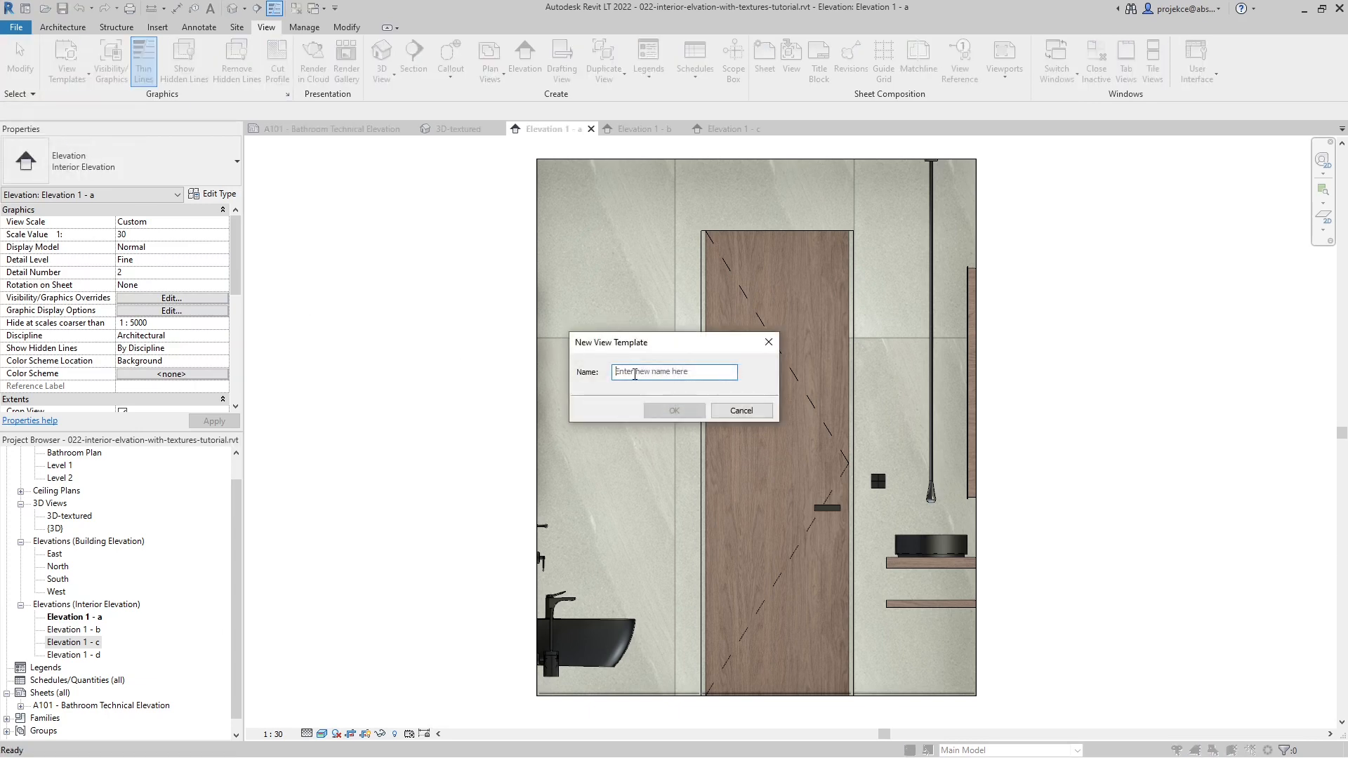
pyautogui.write('elevation textured')
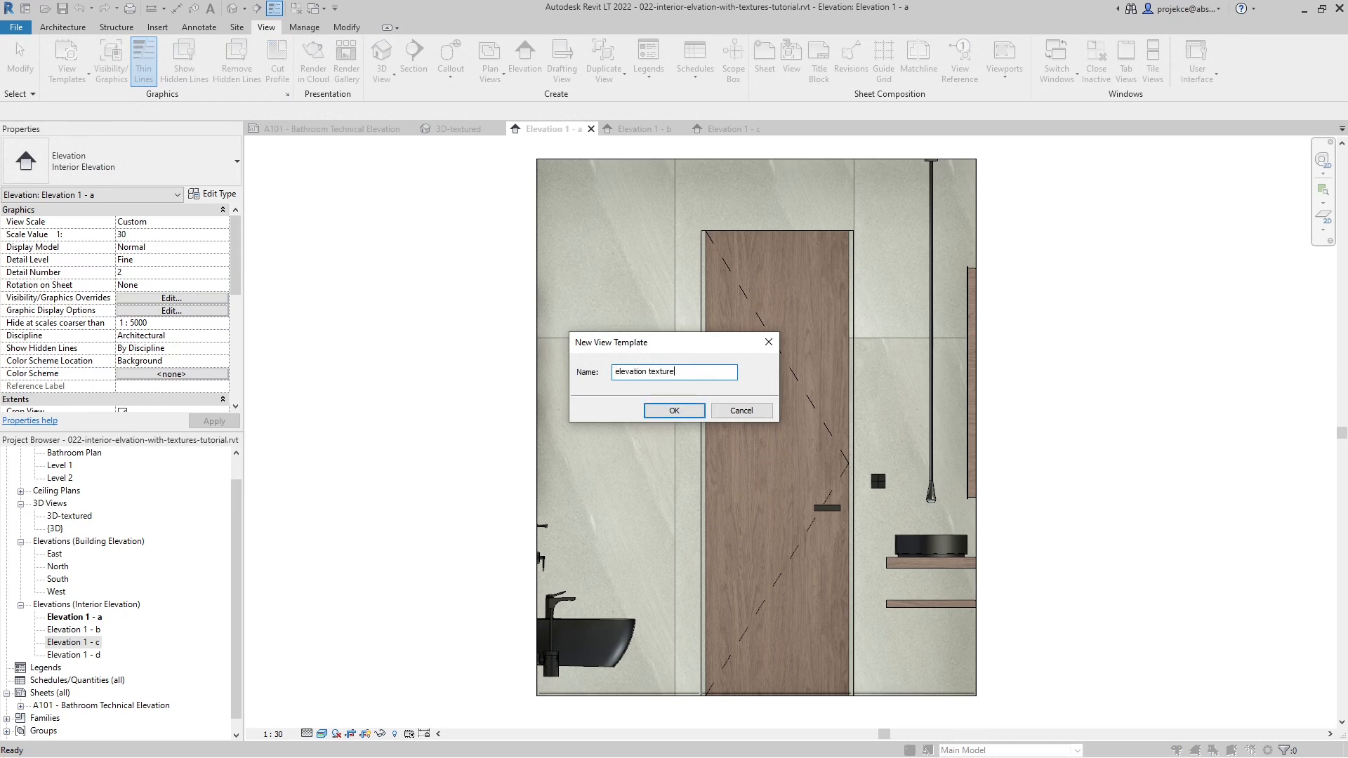
pyautogui.click(673, 410)
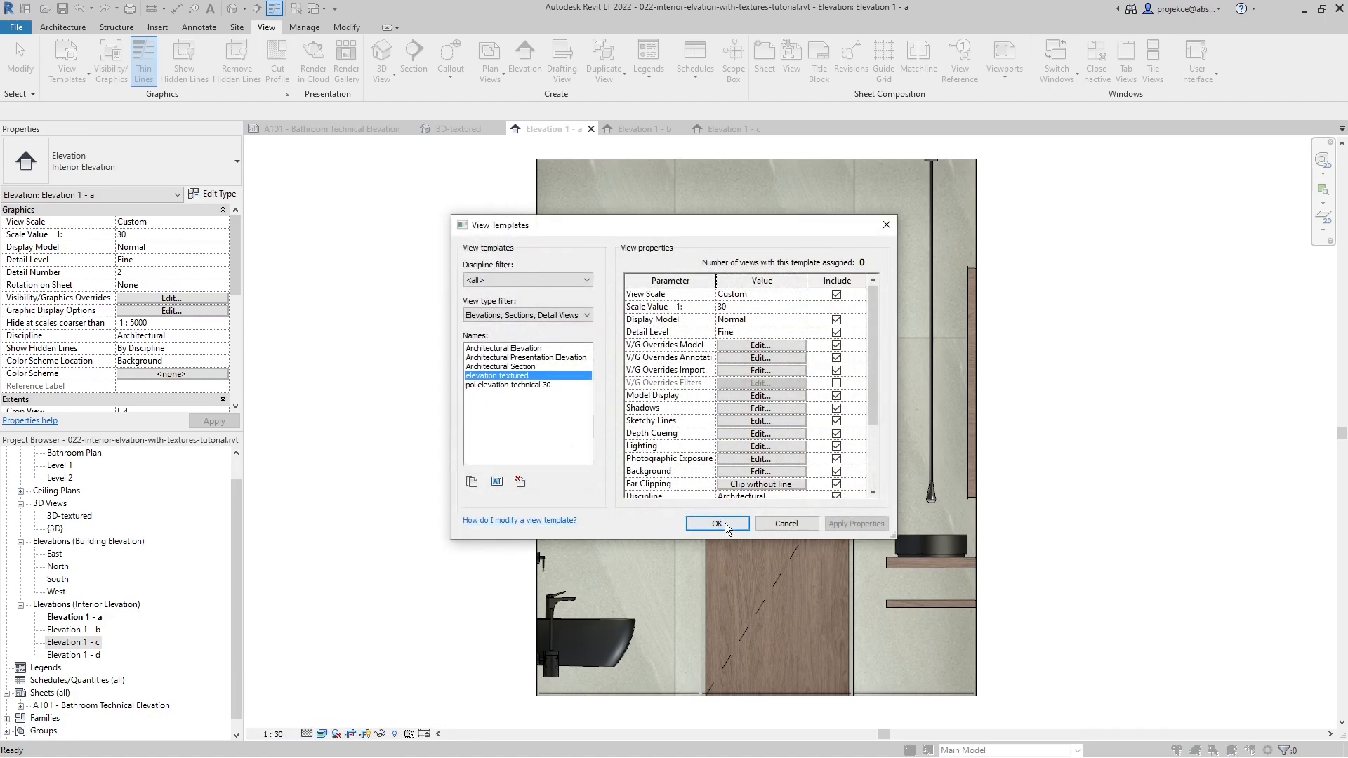
pyautogui.click(717, 523)
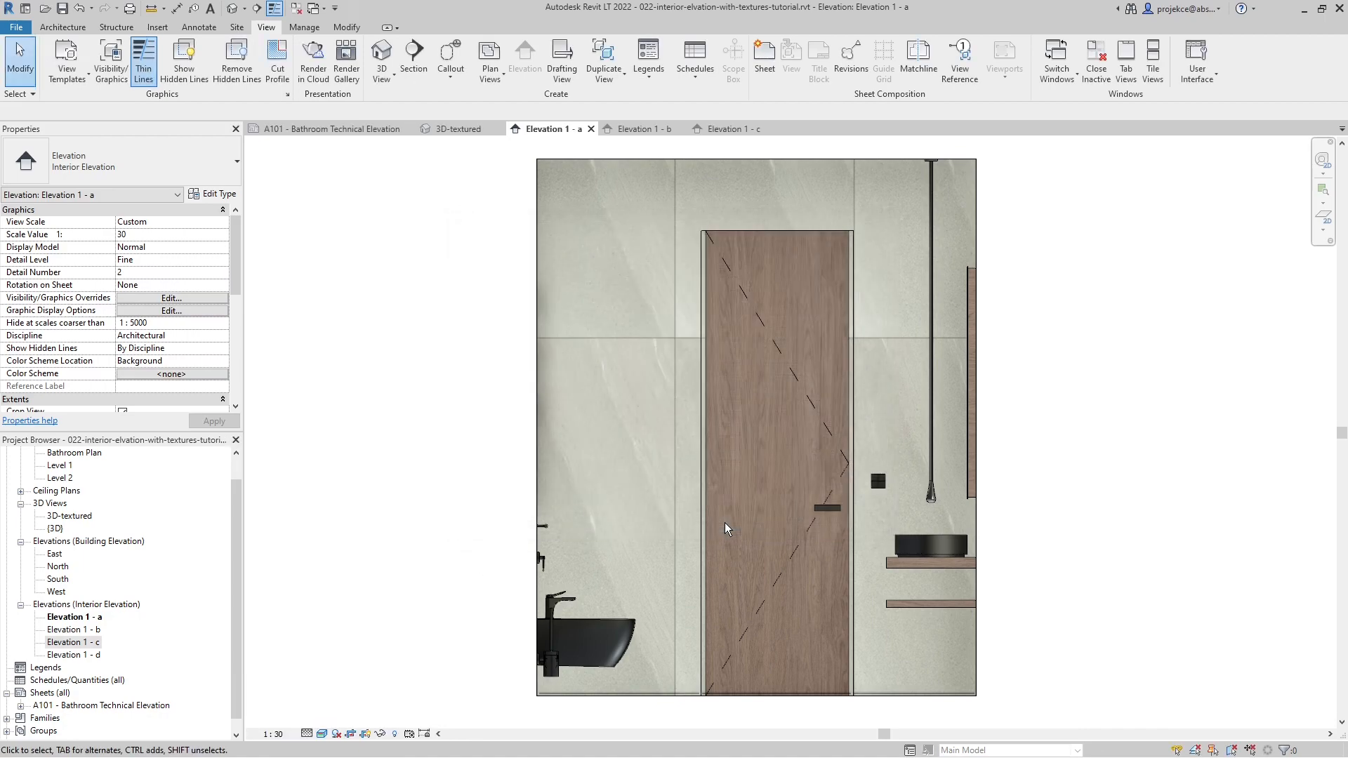
# - Assign the elevation textured view template to Elevation 1 - c
pyautogui.click(731, 132)
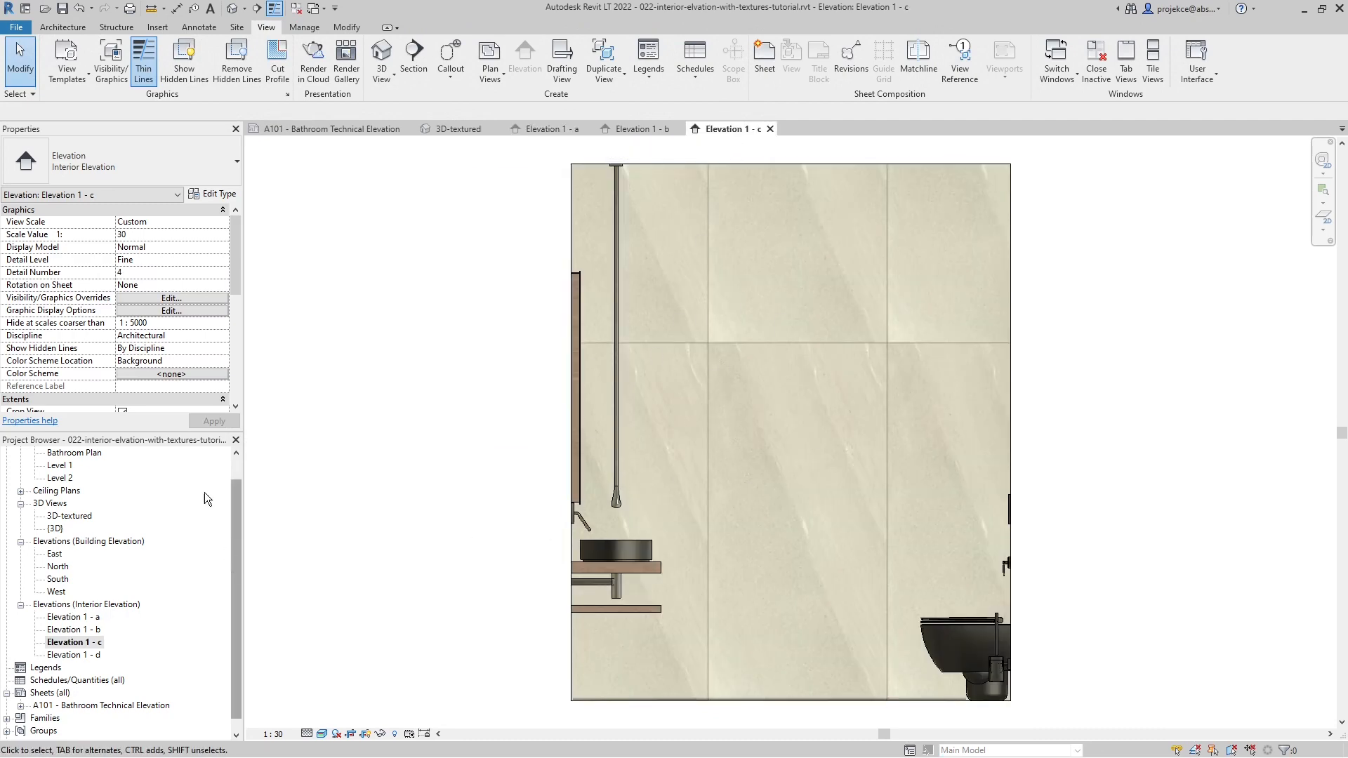
pyautogui.scroll(-5, 174, 345)
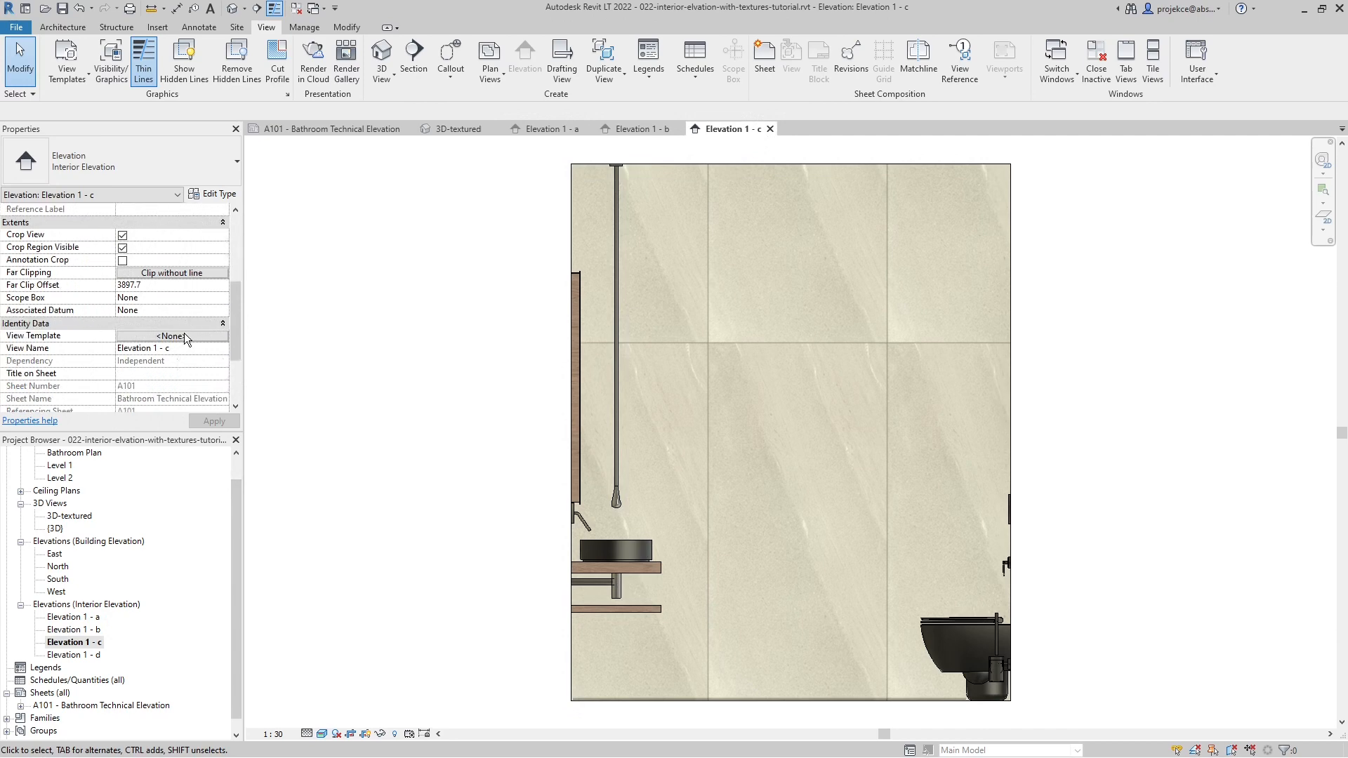
pyautogui.click(184, 334)
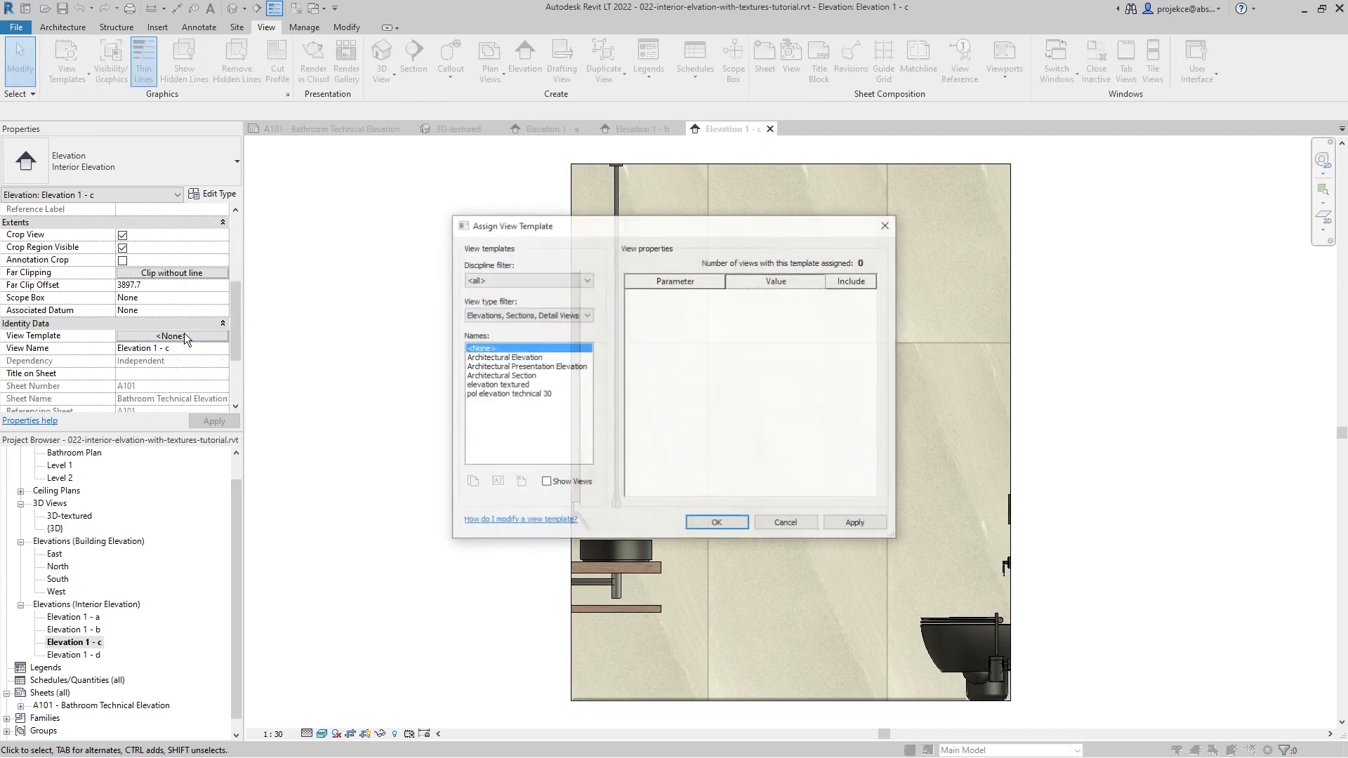
pyautogui.click(519, 395)
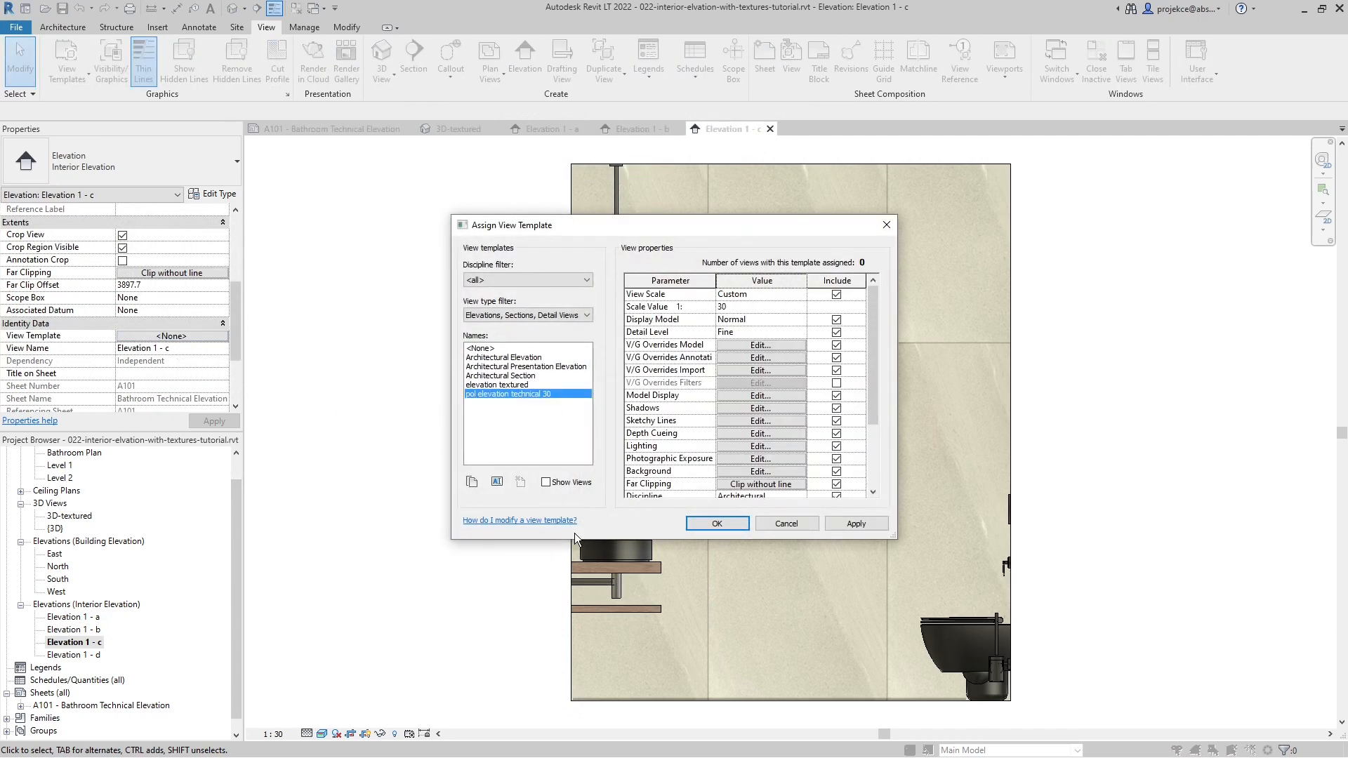
pyautogui.click(510, 386)
pyautogui.click(737, 525)
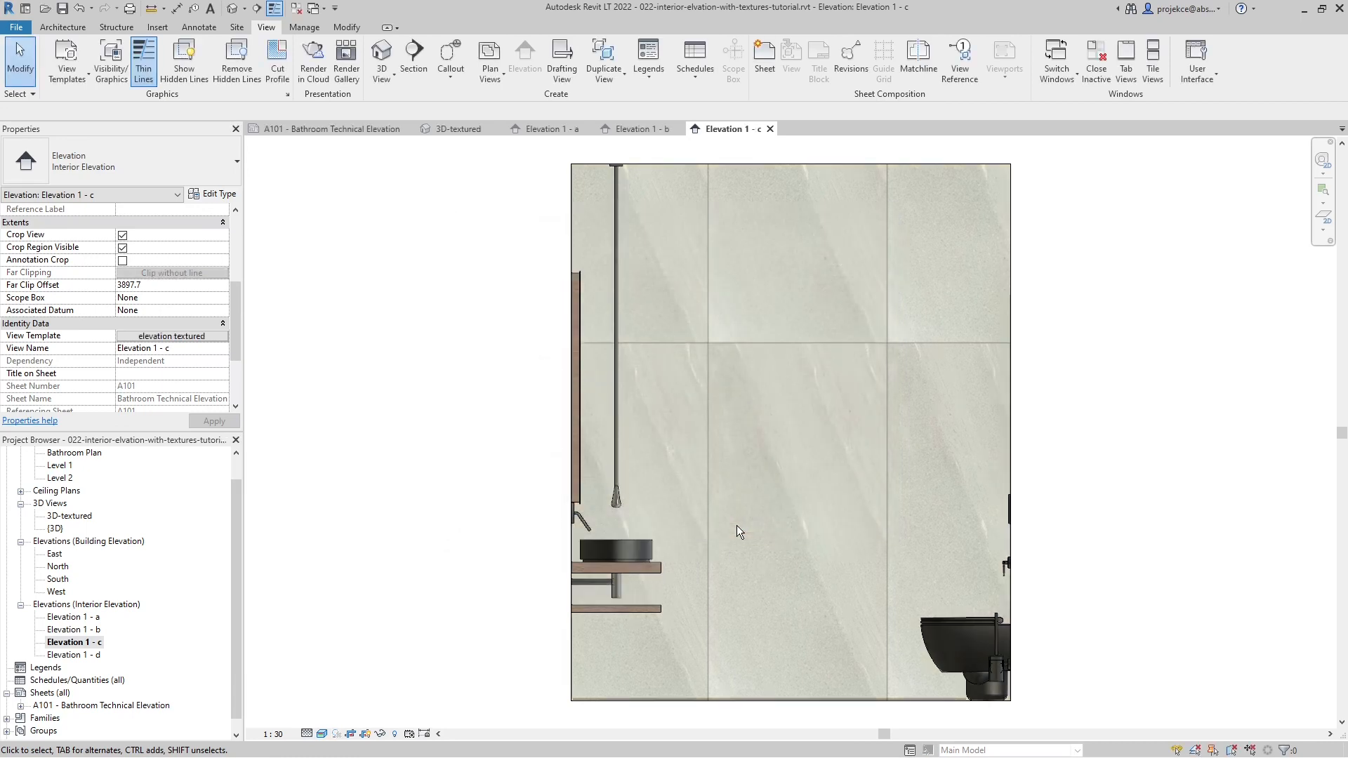
# - Assign the elevation textured view template to the Elevation 1 - b viewport on sheet A101
pyautogui.click(347, 129)
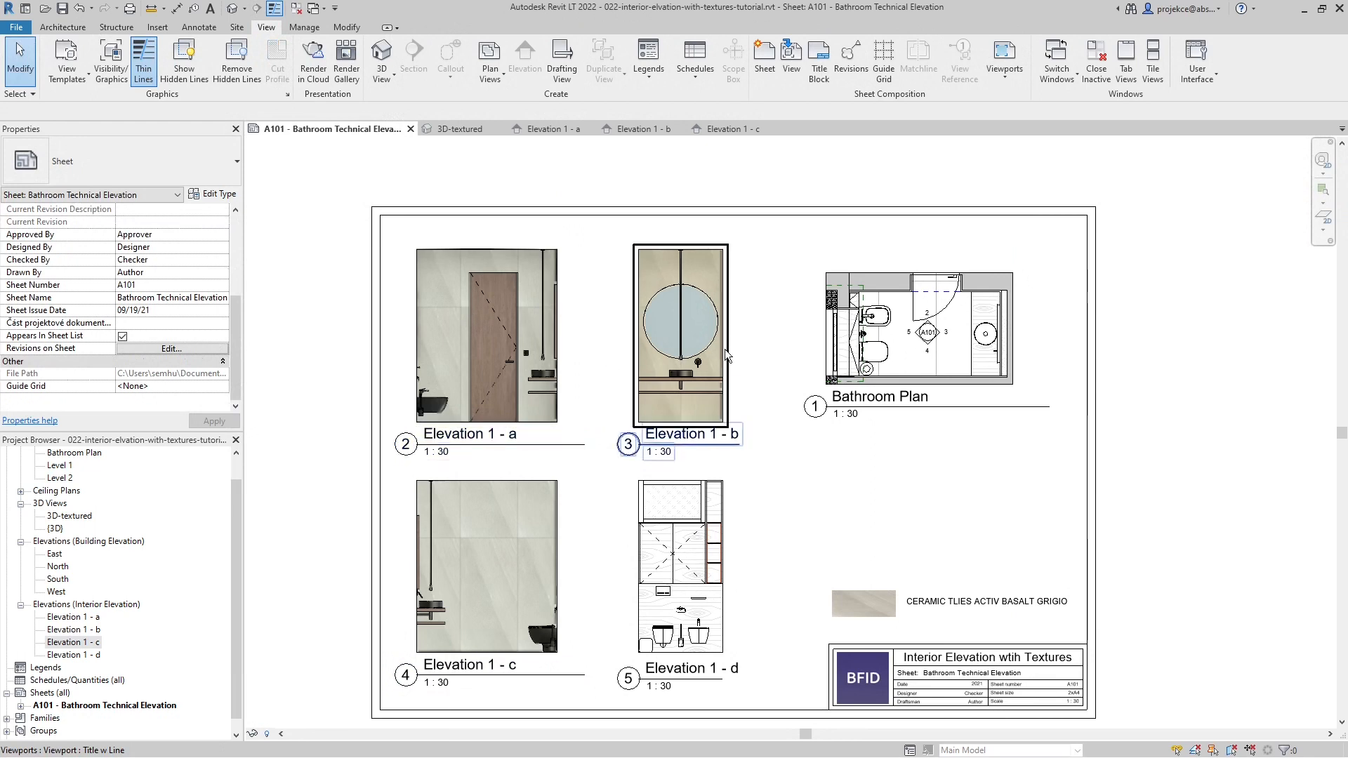
pyautogui.click(693, 319)
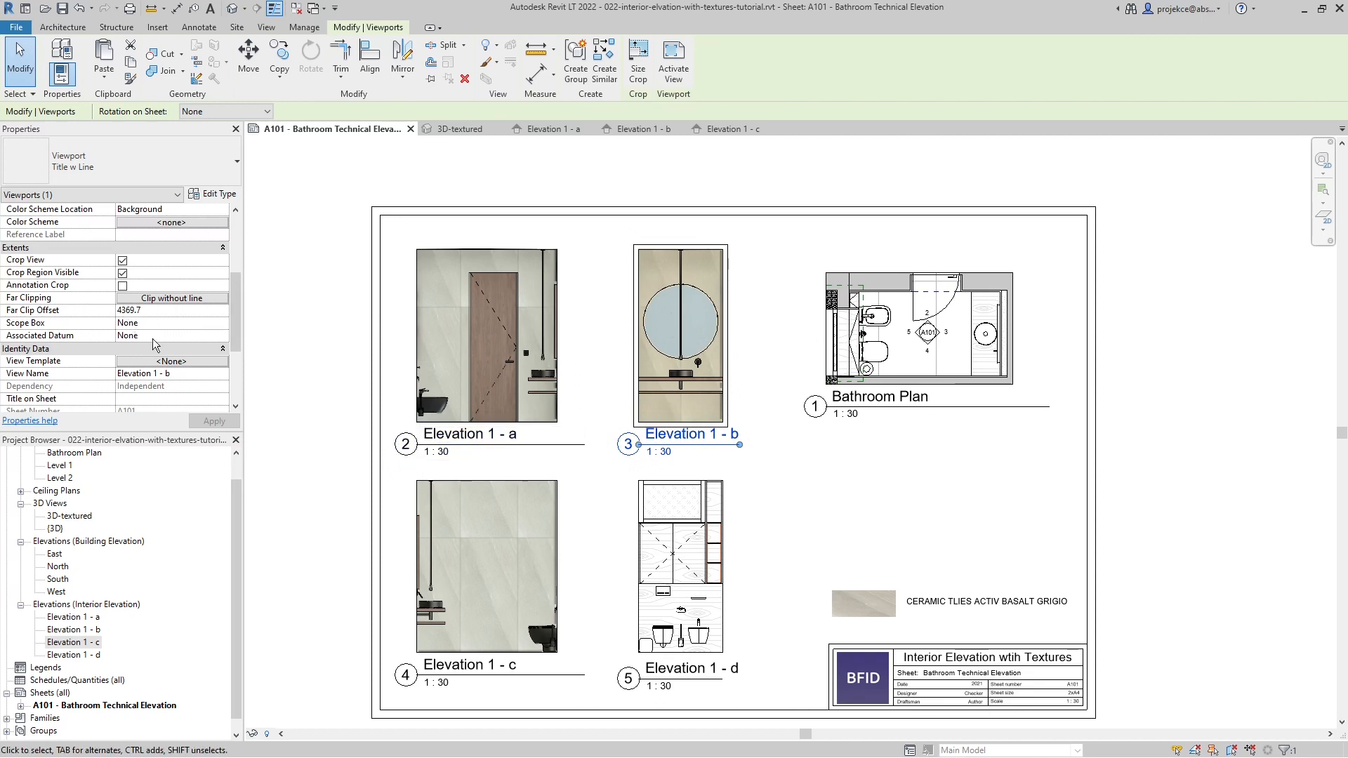
pyautogui.click(168, 362)
pyautogui.click(506, 385)
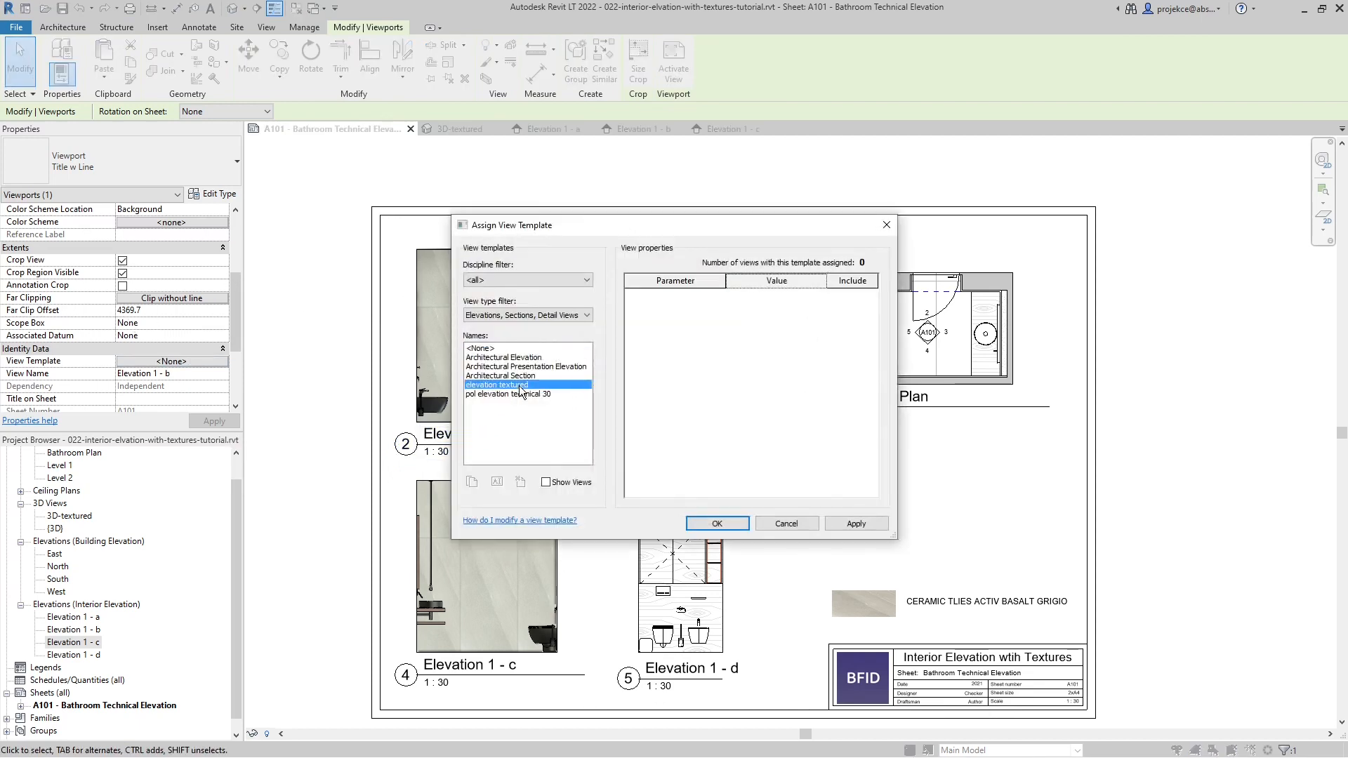
pyautogui.click(711, 527)
# - Assign the elevation textured view template to the Elevation 1 - a and Elevation 1 - d viewports together and clear the selection
pyautogui.click(484, 350)
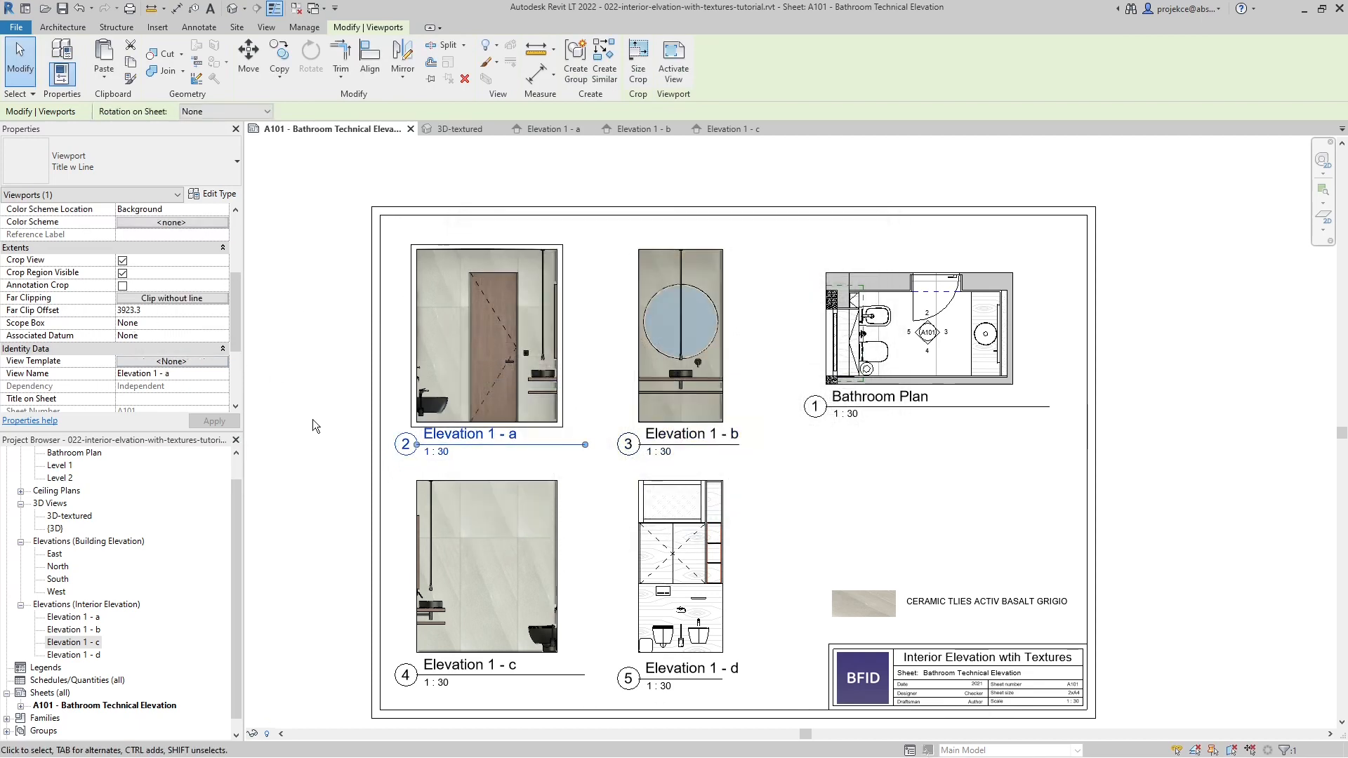
pyautogui.keyDown('ctrl'); pyautogui.click(678, 562); pyautogui.keyUp('ctrl')
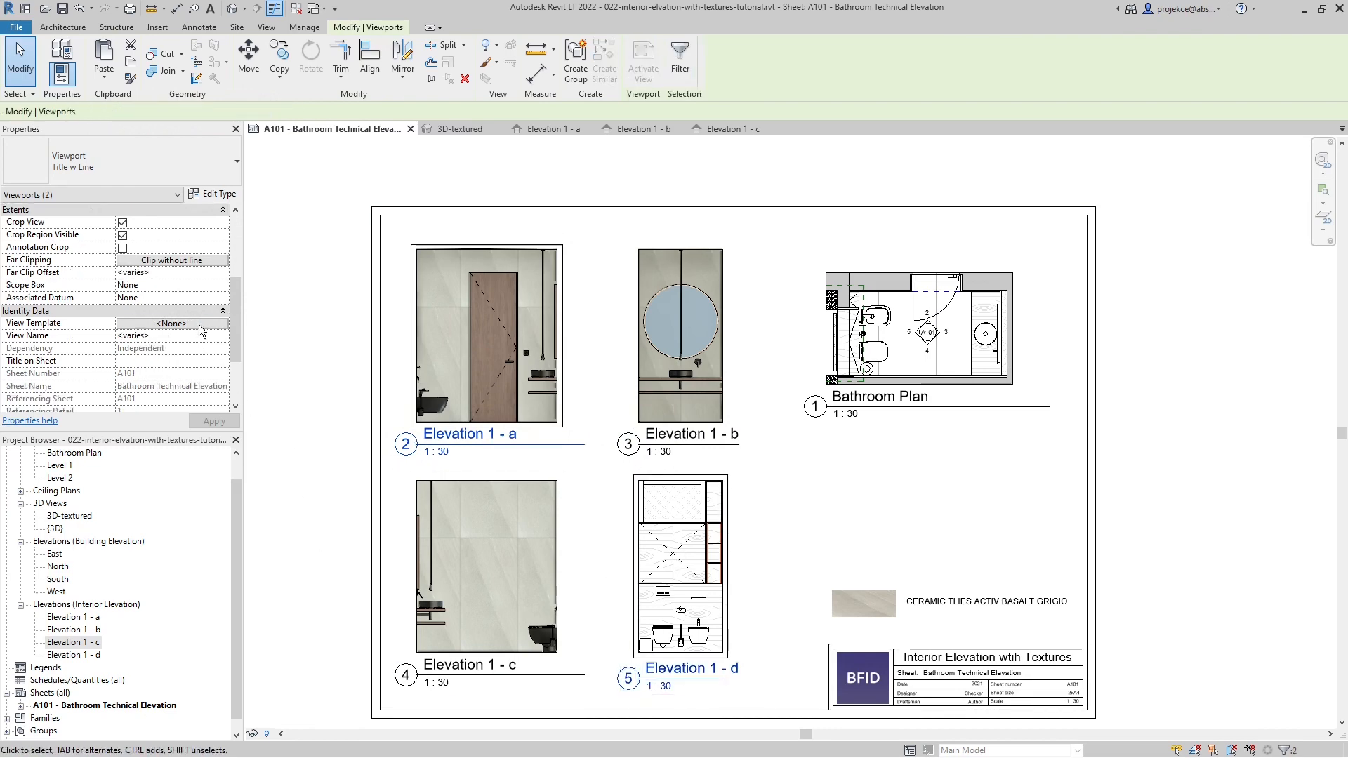
pyautogui.click(200, 324)
pyautogui.click(497, 385)
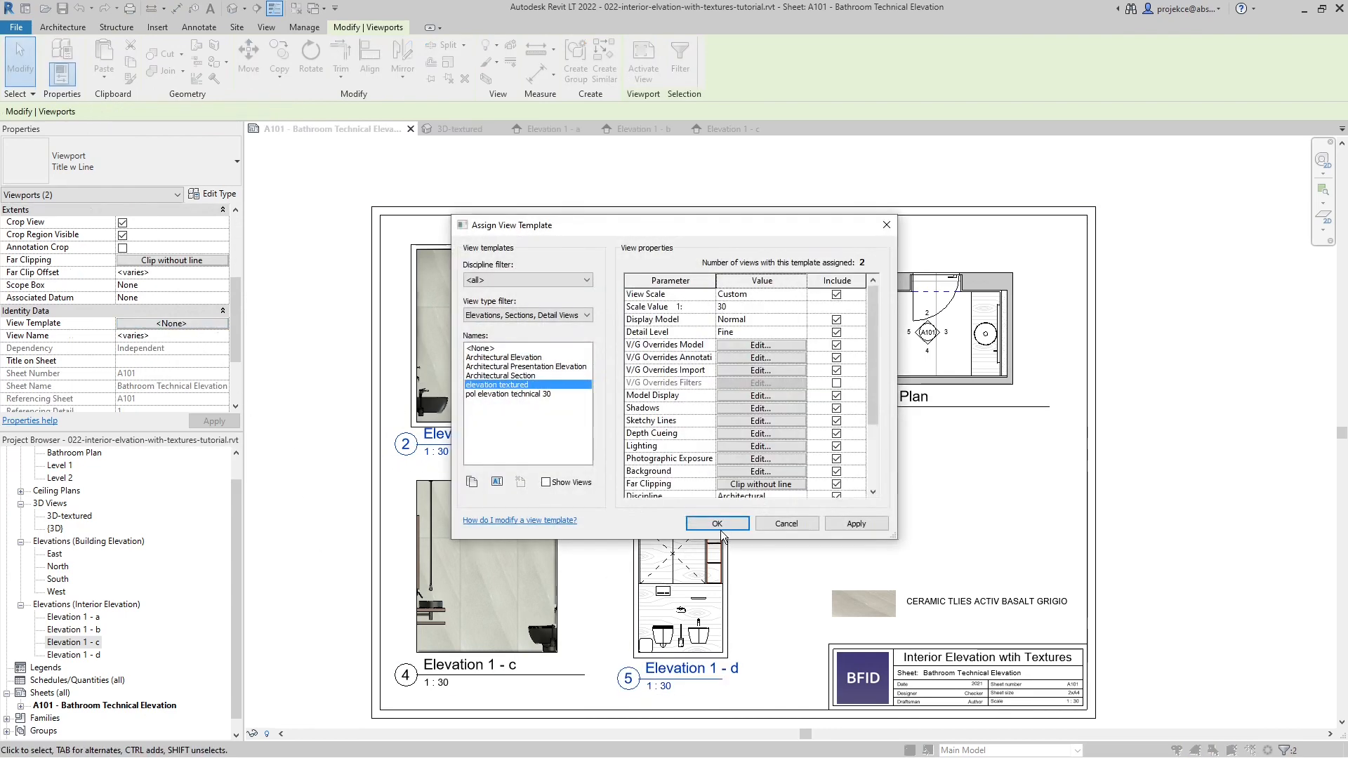
pyautogui.click(719, 527)
pyautogui.click(878, 519)
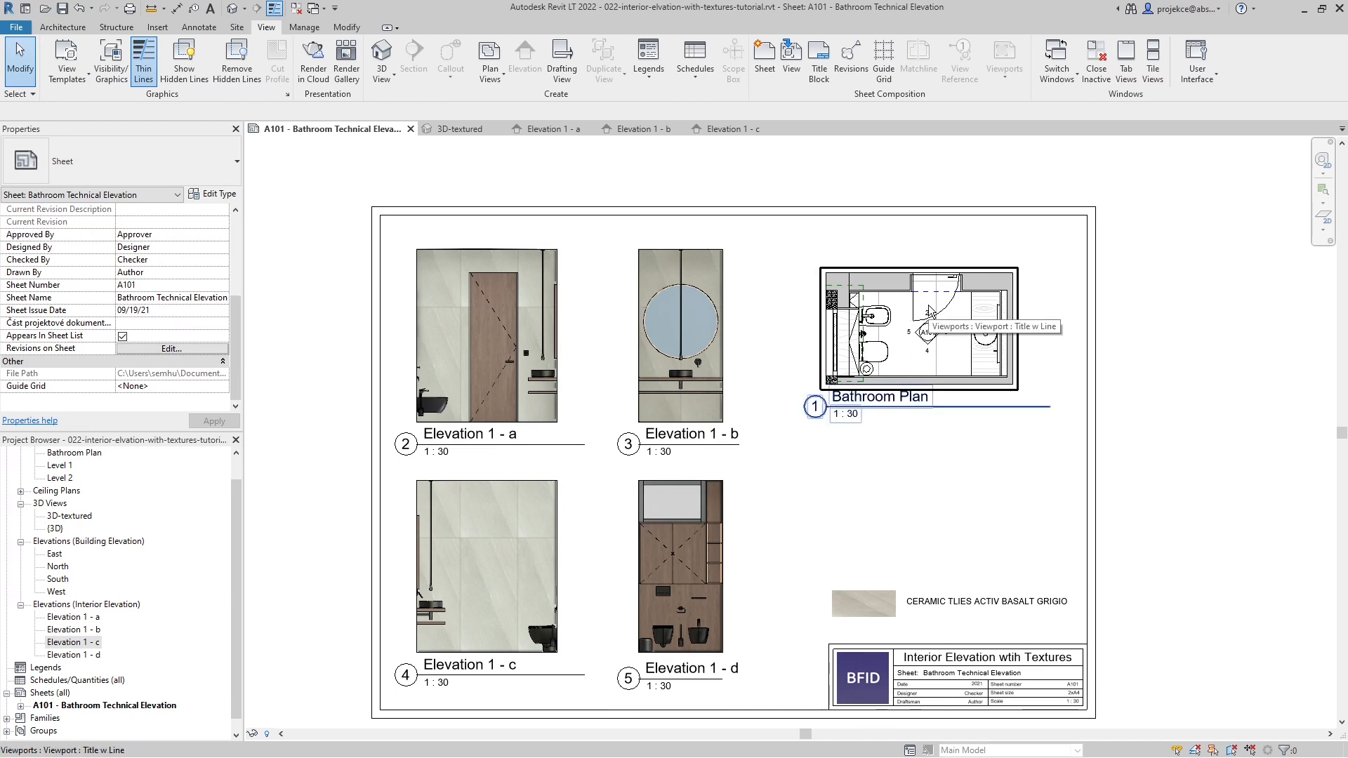
# - Open the Bathroom Plan floor plan and switch it to the Realistic visual style
pyautogui.doubleClick(74, 452)
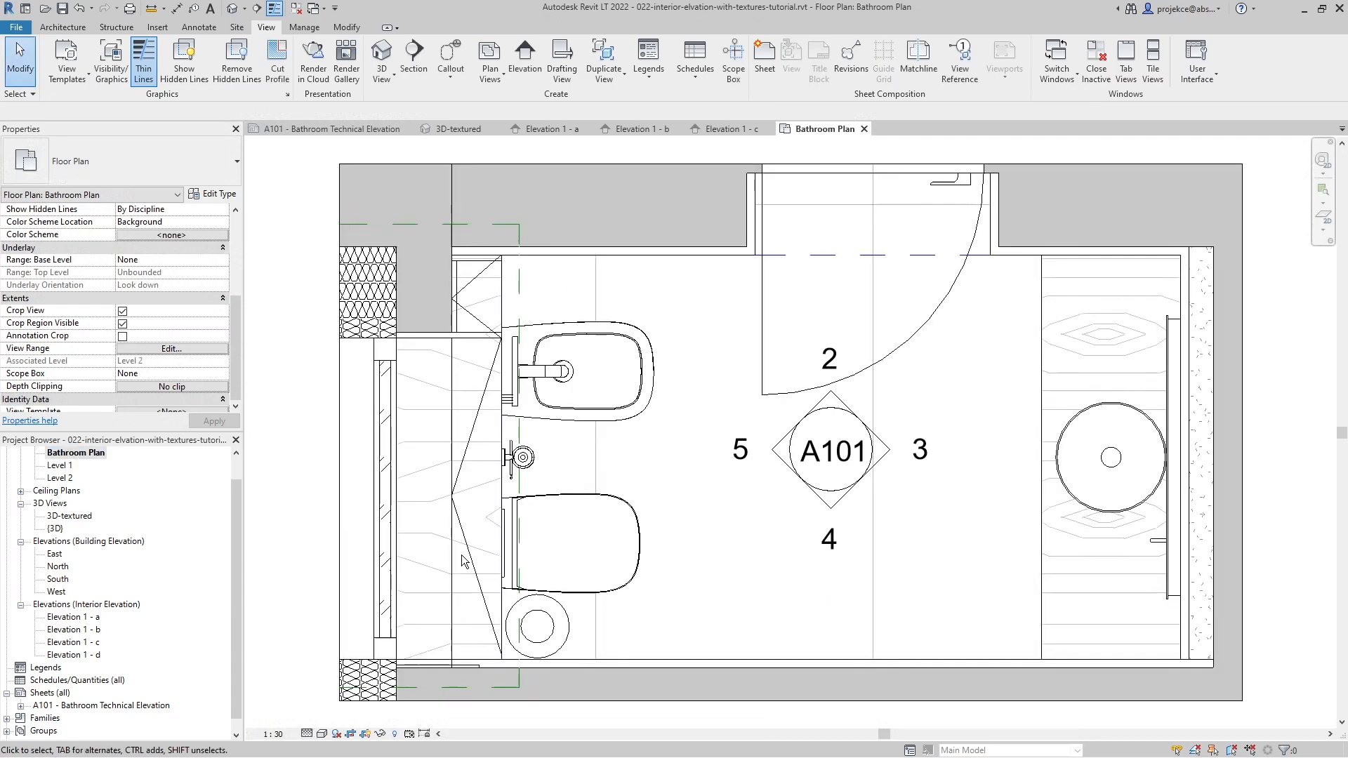
pyautogui.click(323, 734)
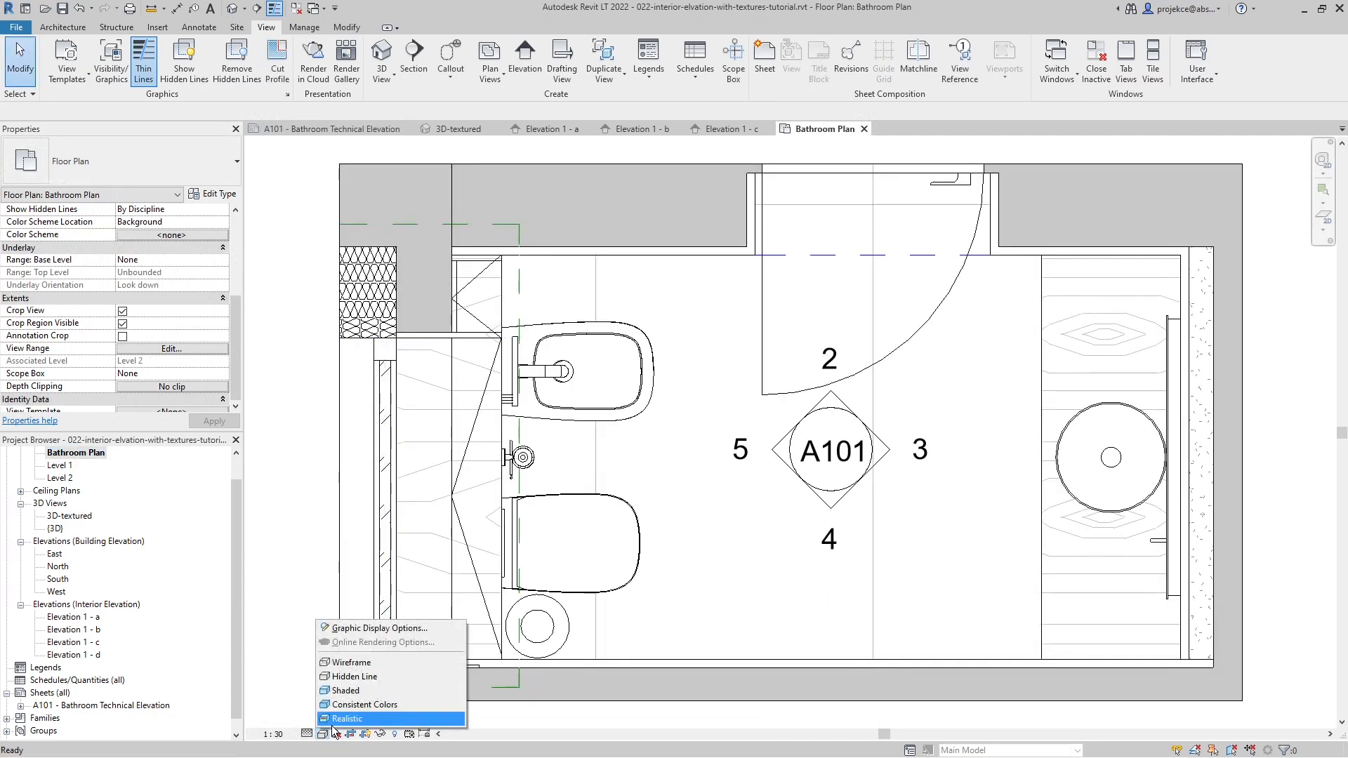
pyautogui.click(335, 719)
pyautogui.scroll(-2, 639, 483)
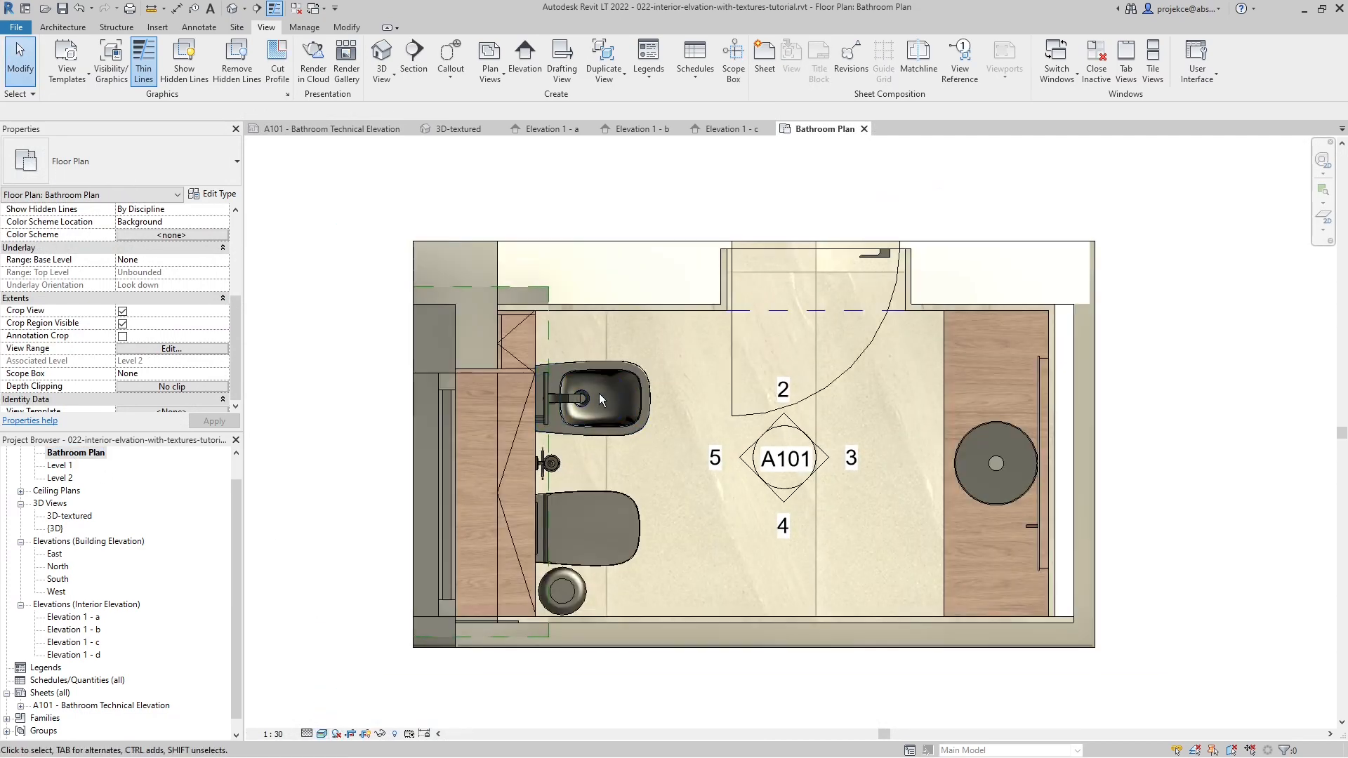
# - Turn on smooth lines with anti-aliasing for the Bathroom Plan and set the sun intensity to 20
pyautogui.press('g')
pyautogui.press('d')
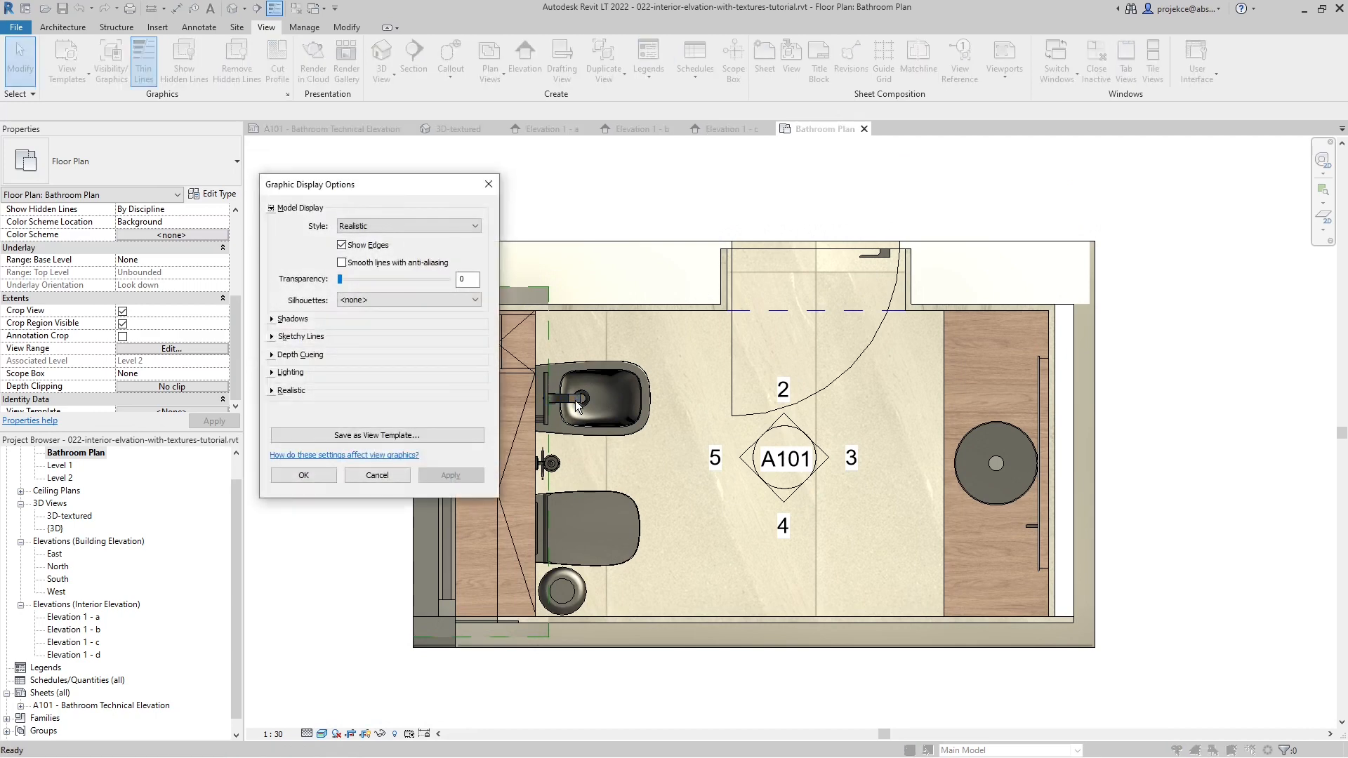
pyautogui.click(342, 263)
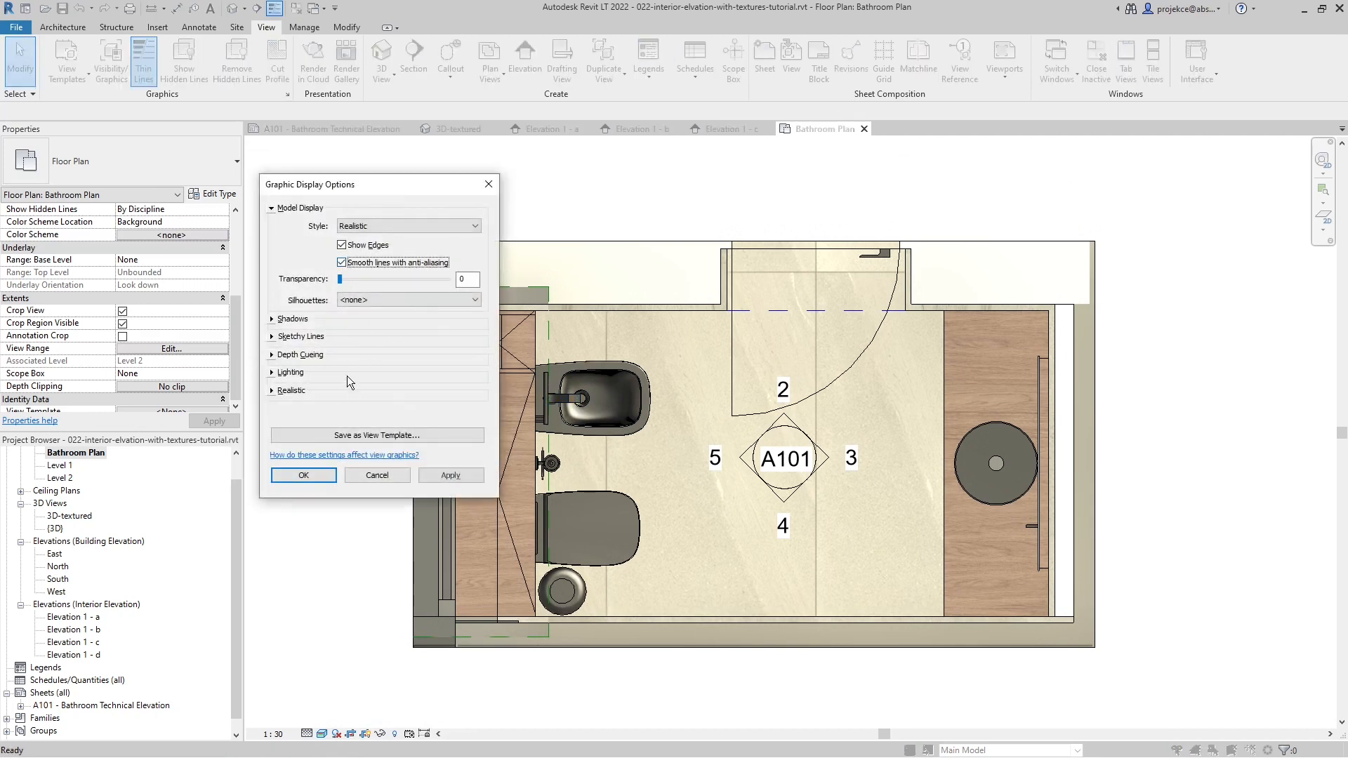
pyautogui.click(276, 373)
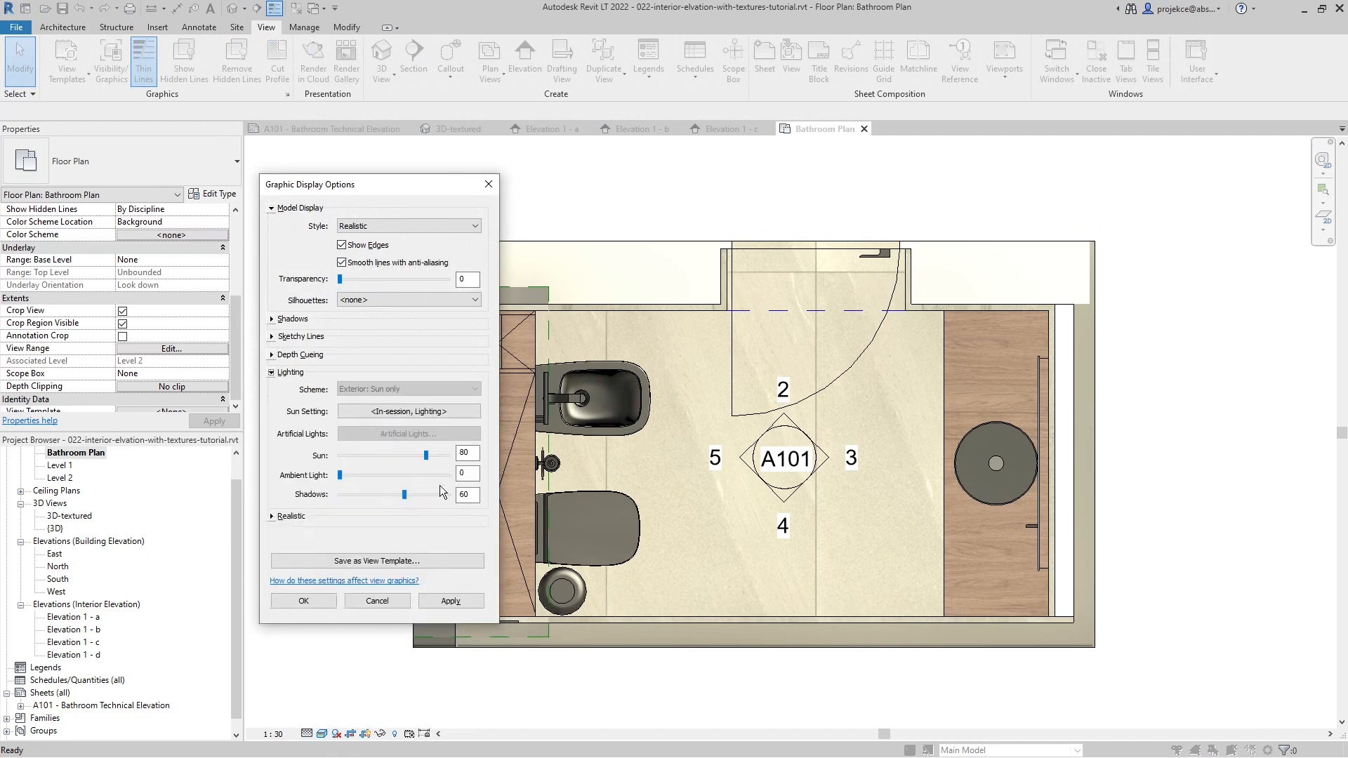
pyautogui.doubleClick(472, 457)
pyautogui.write('20')
pyautogui.click(473, 494)
pyautogui.click(442, 604)
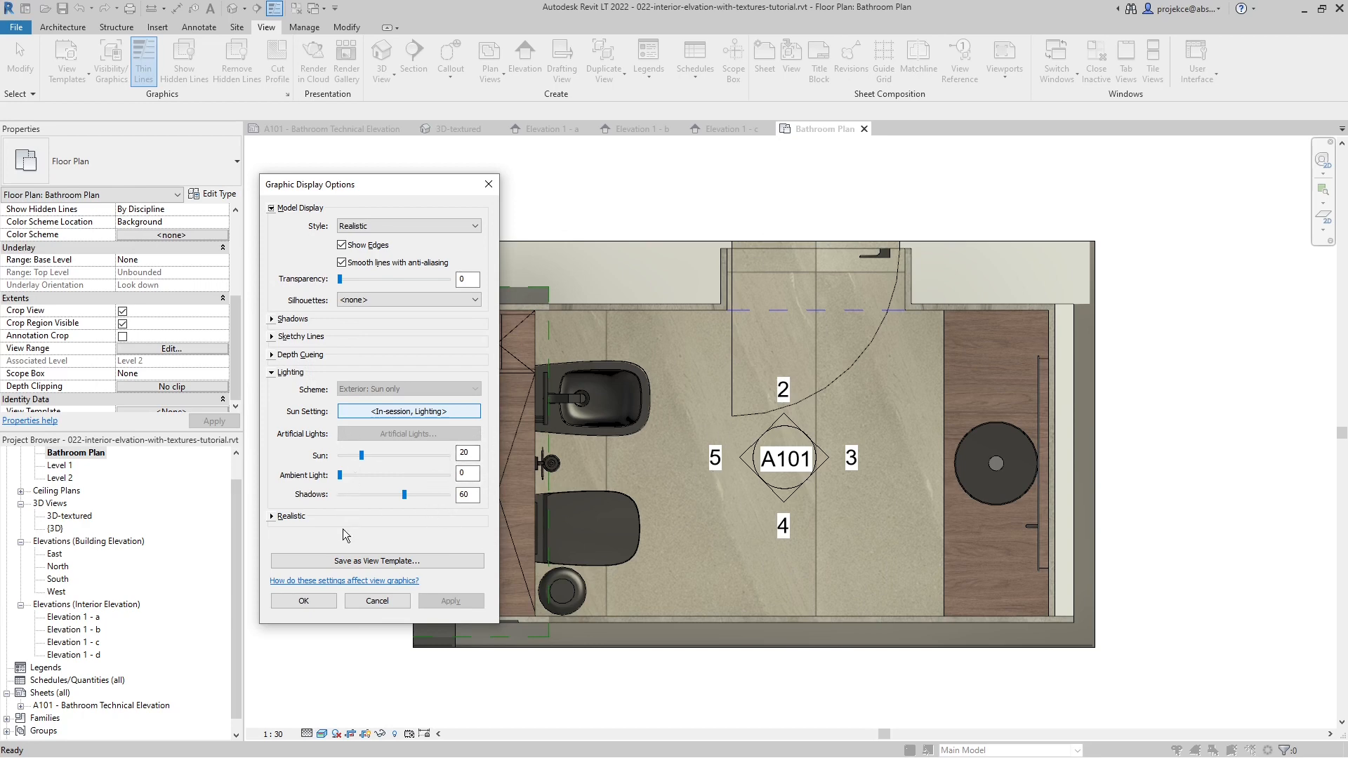
# - Set the Bathroom Plan's color correction white point to 5800 and accept the graphic display options
pyautogui.click(272, 518)
pyautogui.click(411, 583)
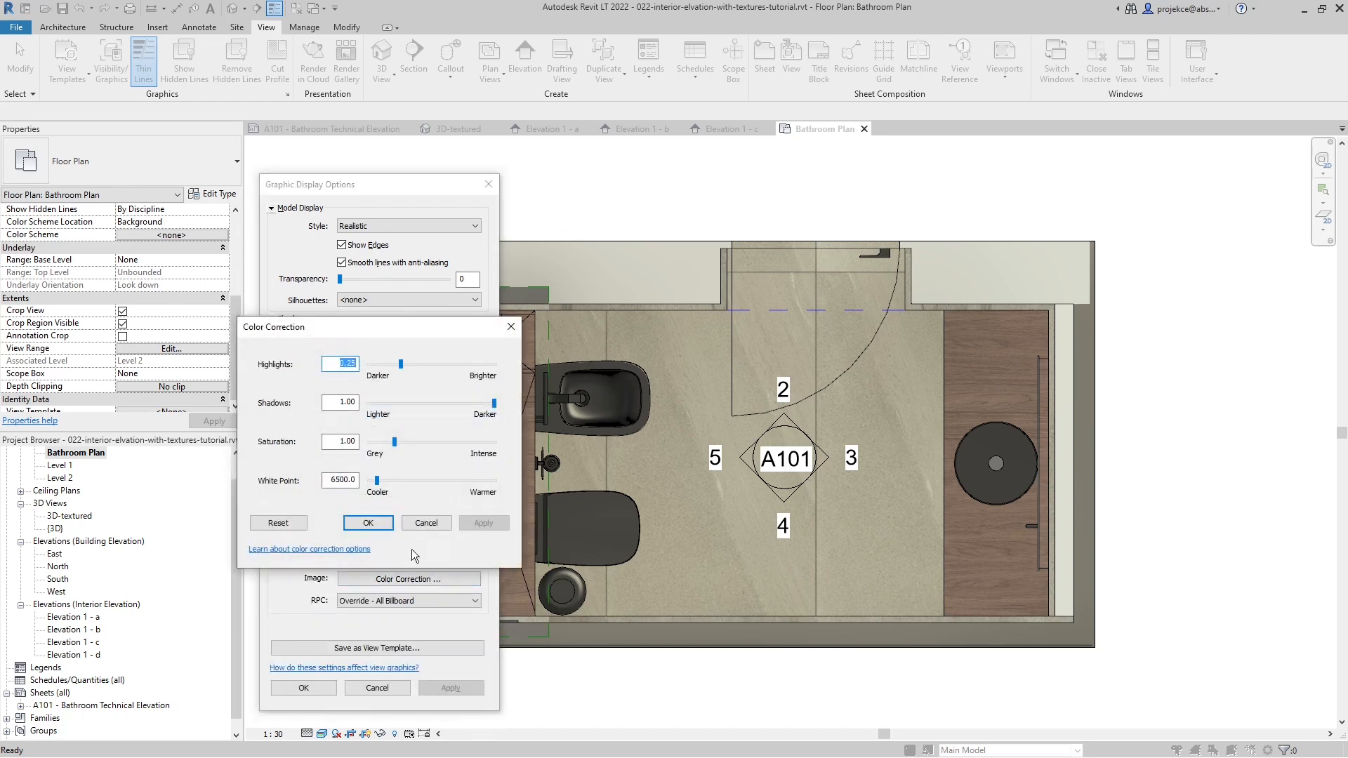
pyautogui.doubleClick(344, 481)
pyautogui.write('5800')
pyautogui.click(378, 524)
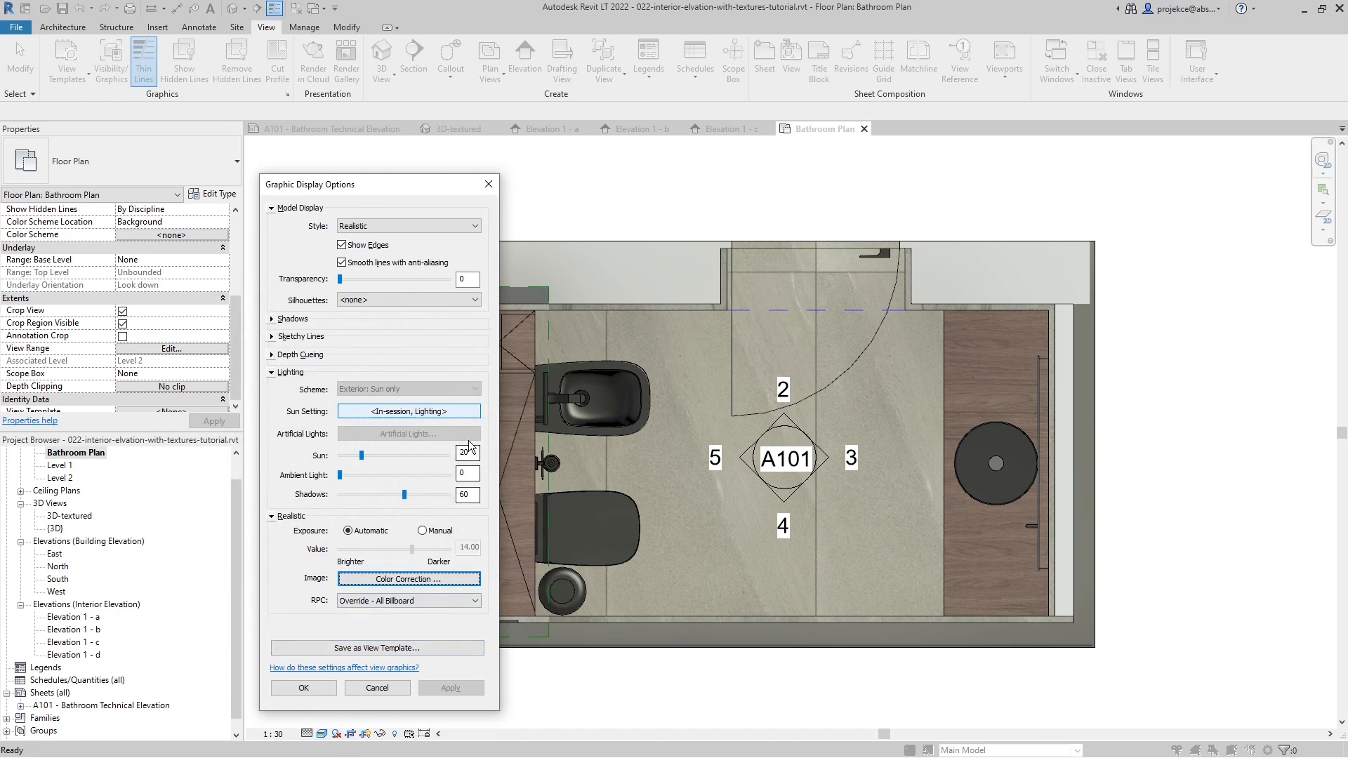
pyautogui.click(339, 688)
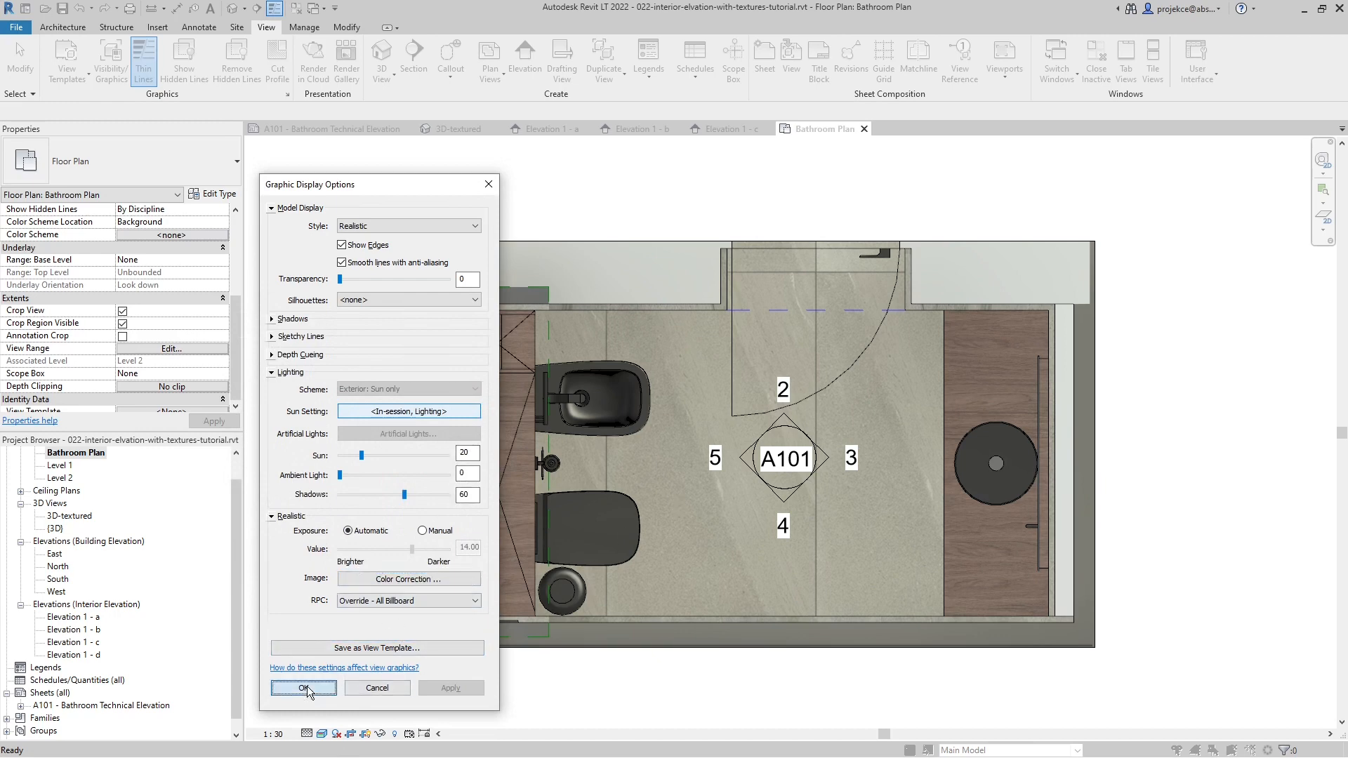
# - Return to sheet A101 and activate the Bathroom Plan viewport
pyautogui.click(347, 129)
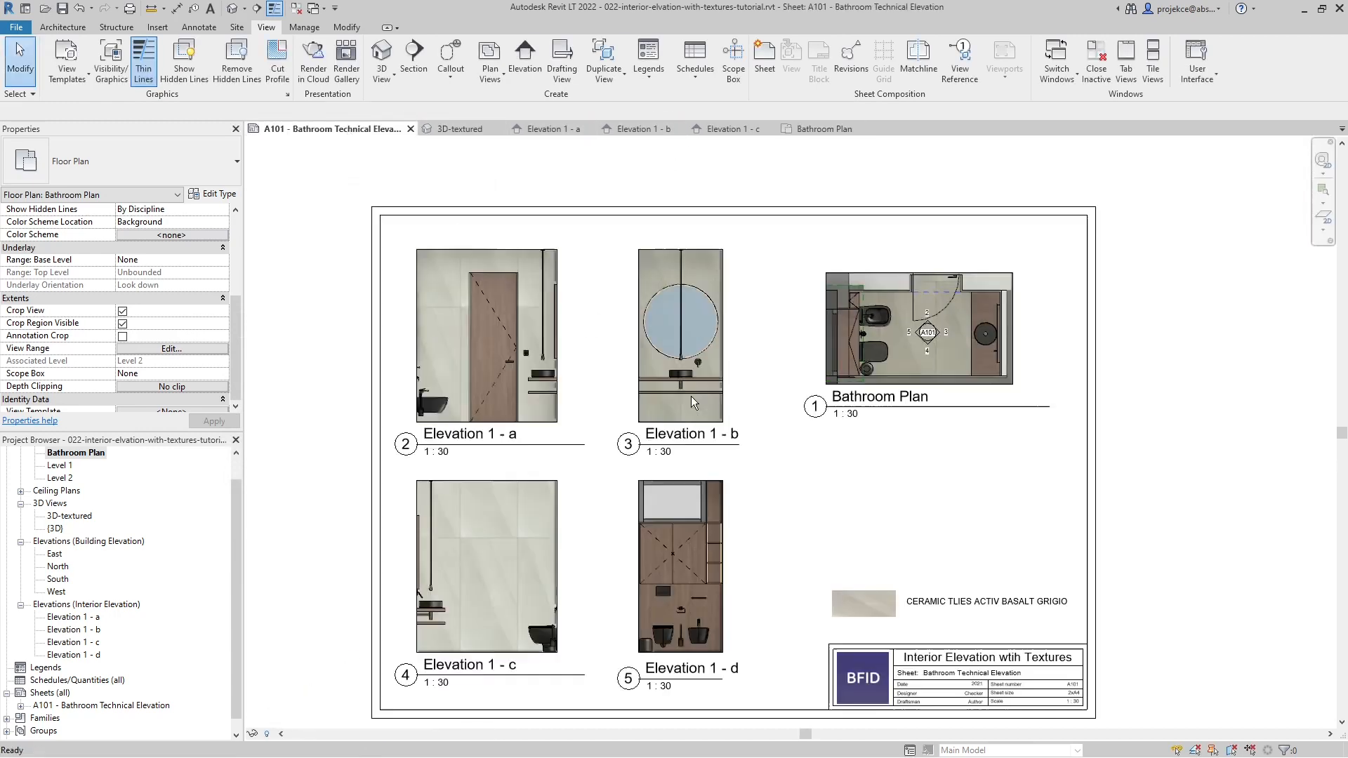
pyautogui.doubleClick(958, 340)
pyautogui.scroll(-1, 163, 372)
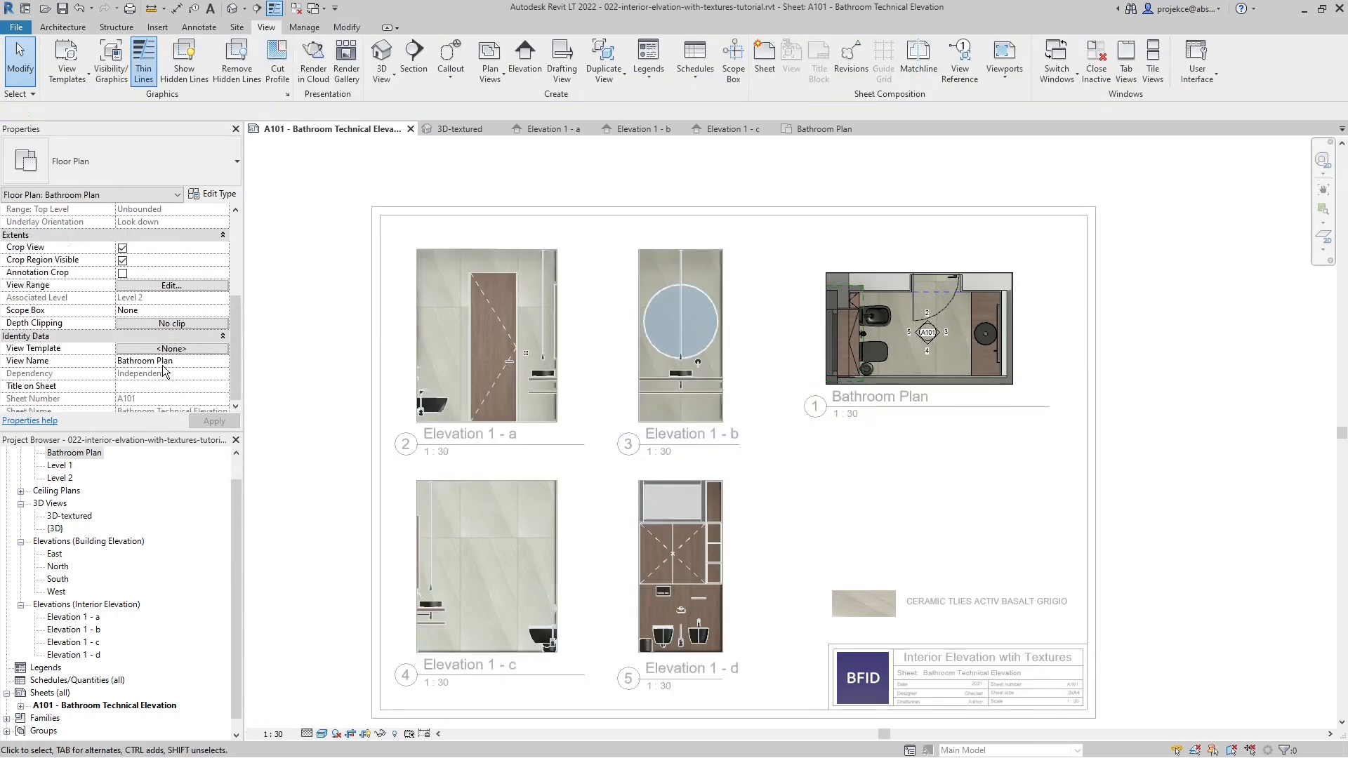
# - Switch the Bathroom Plan's realistic exposure to manual in the graphic display options and apply a value of 13.8
pyautogui.click(833, 309)
pyautogui.press('g')
pyautogui.press('d')
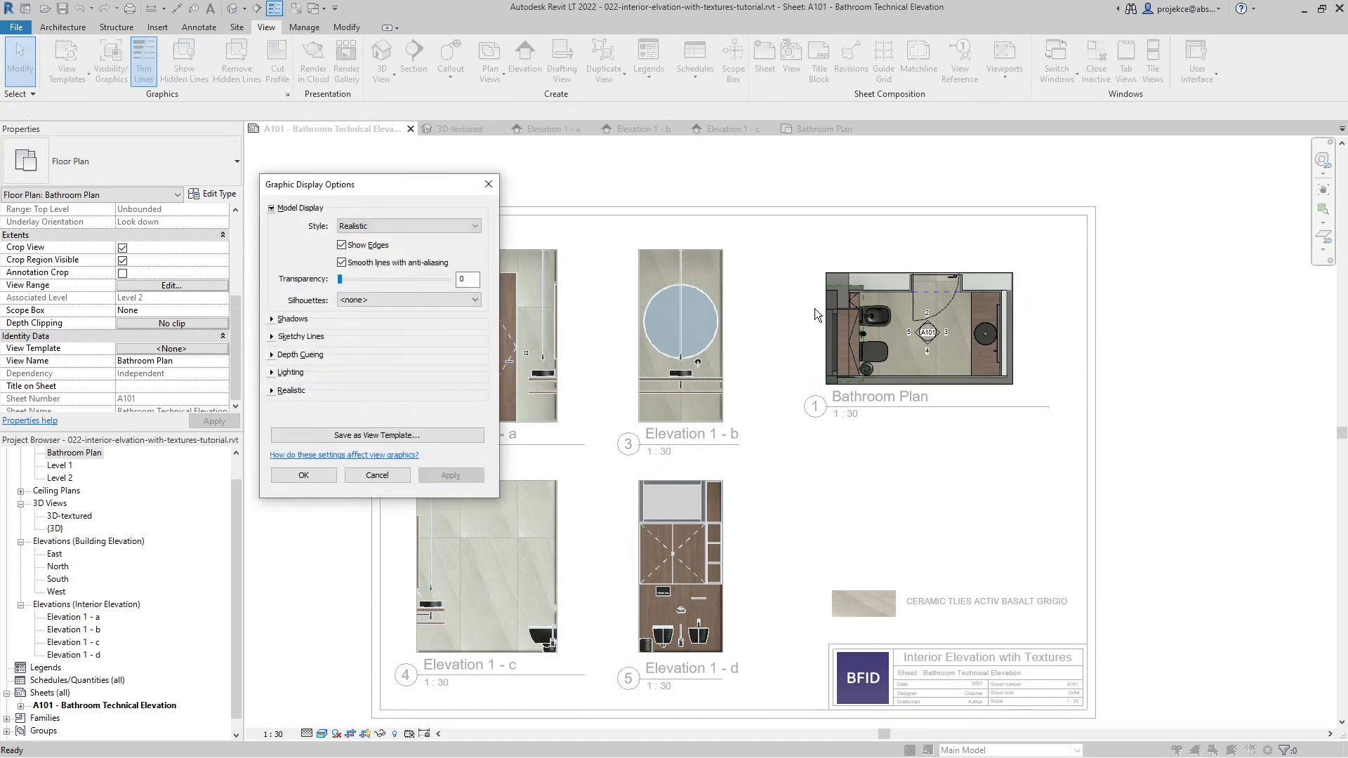
pyautogui.click(272, 373)
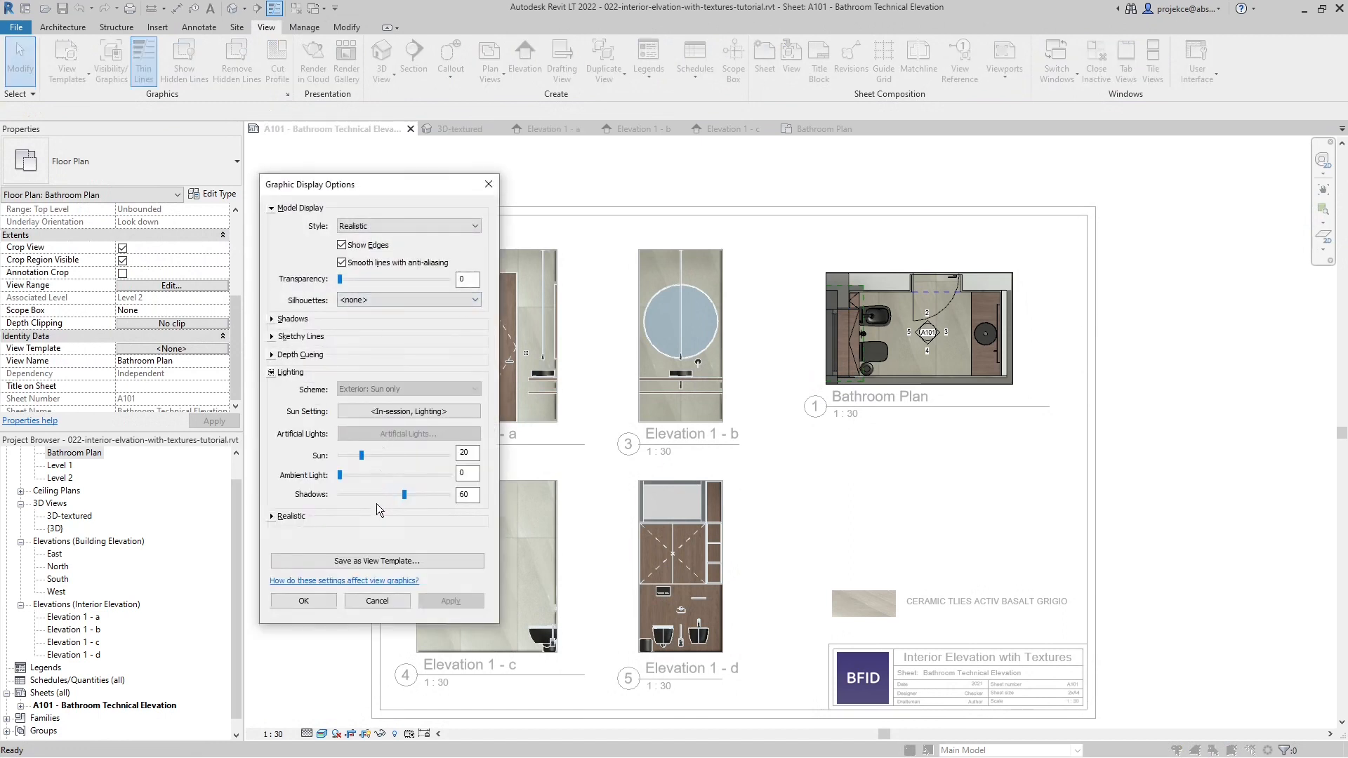
pyautogui.click(272, 517)
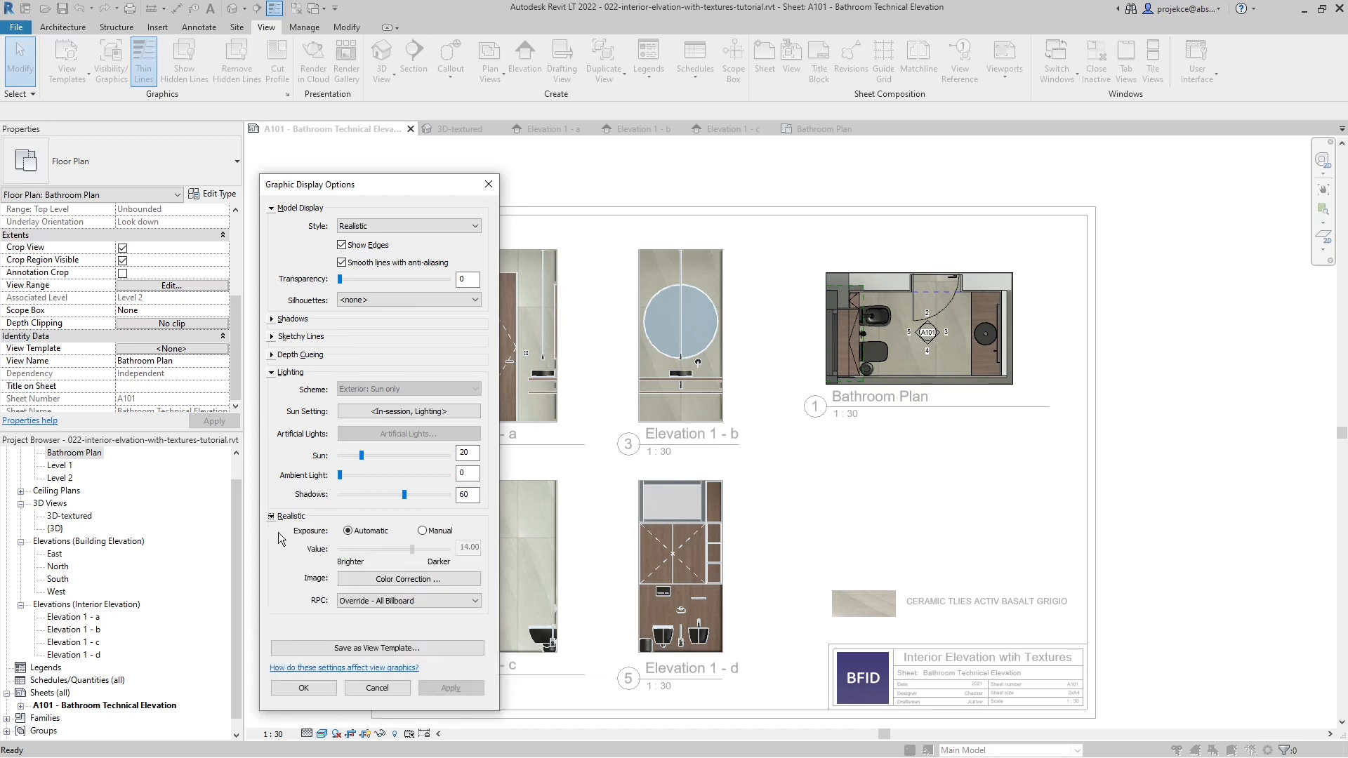
pyautogui.click(439, 531)
pyautogui.doubleClick(468, 548)
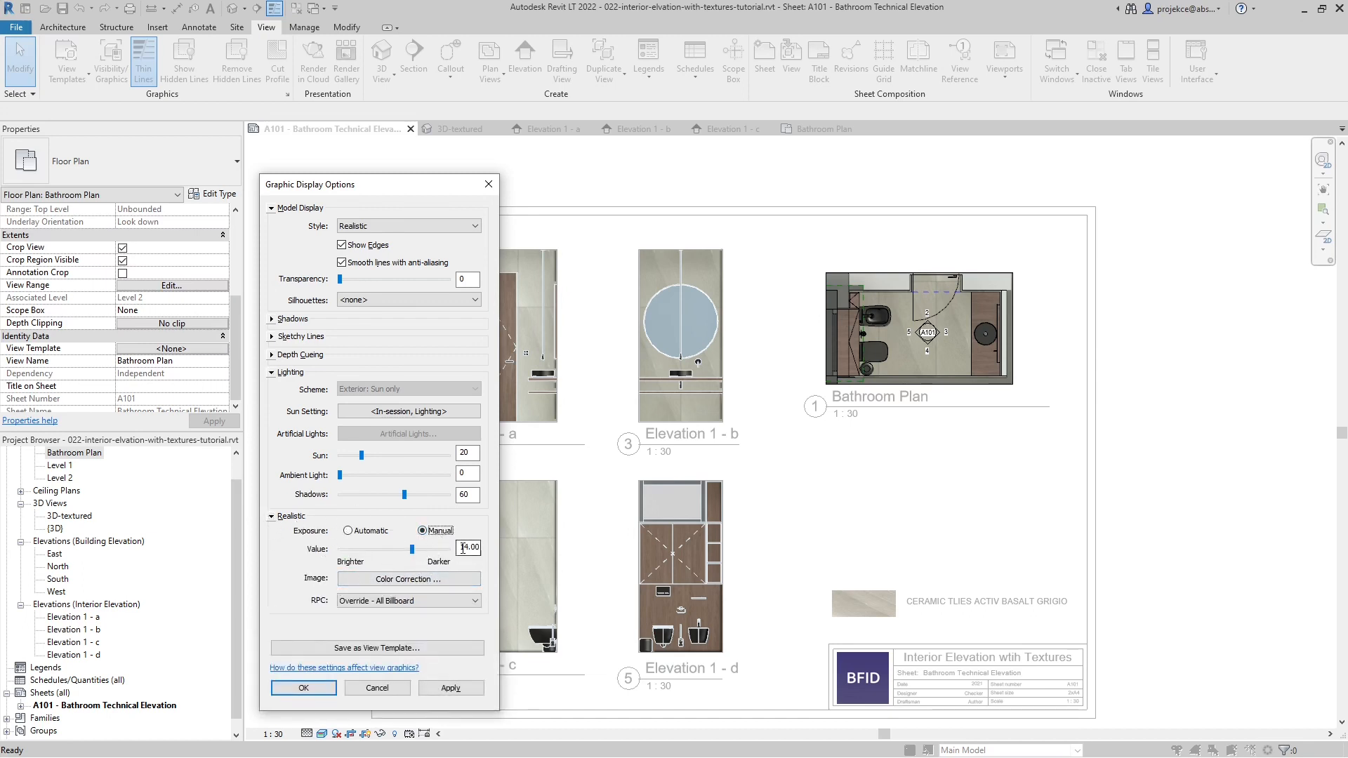
pyautogui.write('13.8')
pyautogui.press('Tab')
pyautogui.click(470, 685)
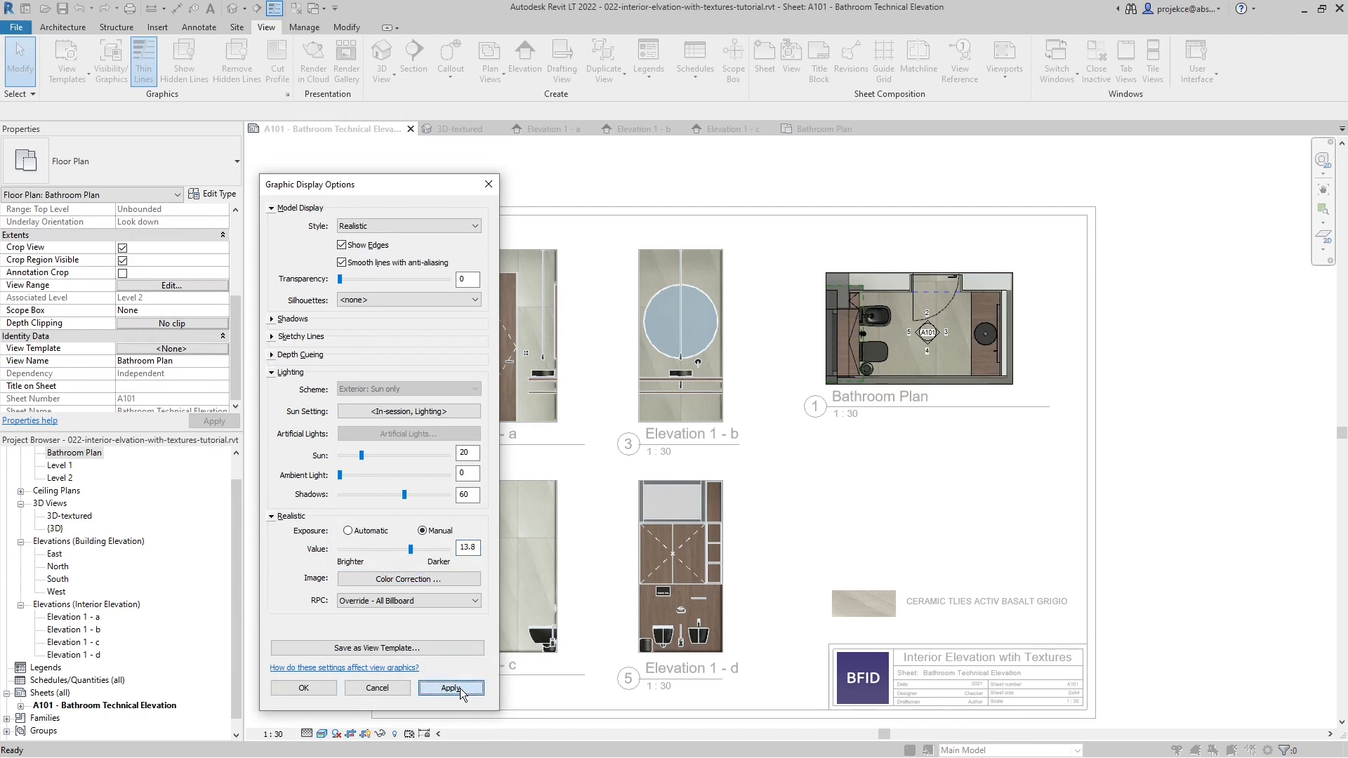
# - Set the Bathroom Plan's manual exposure value to 14 and accept the graphic display options
pyautogui.doubleClick(467, 548)
pyautogui.write('14')
pyautogui.press('Tab')
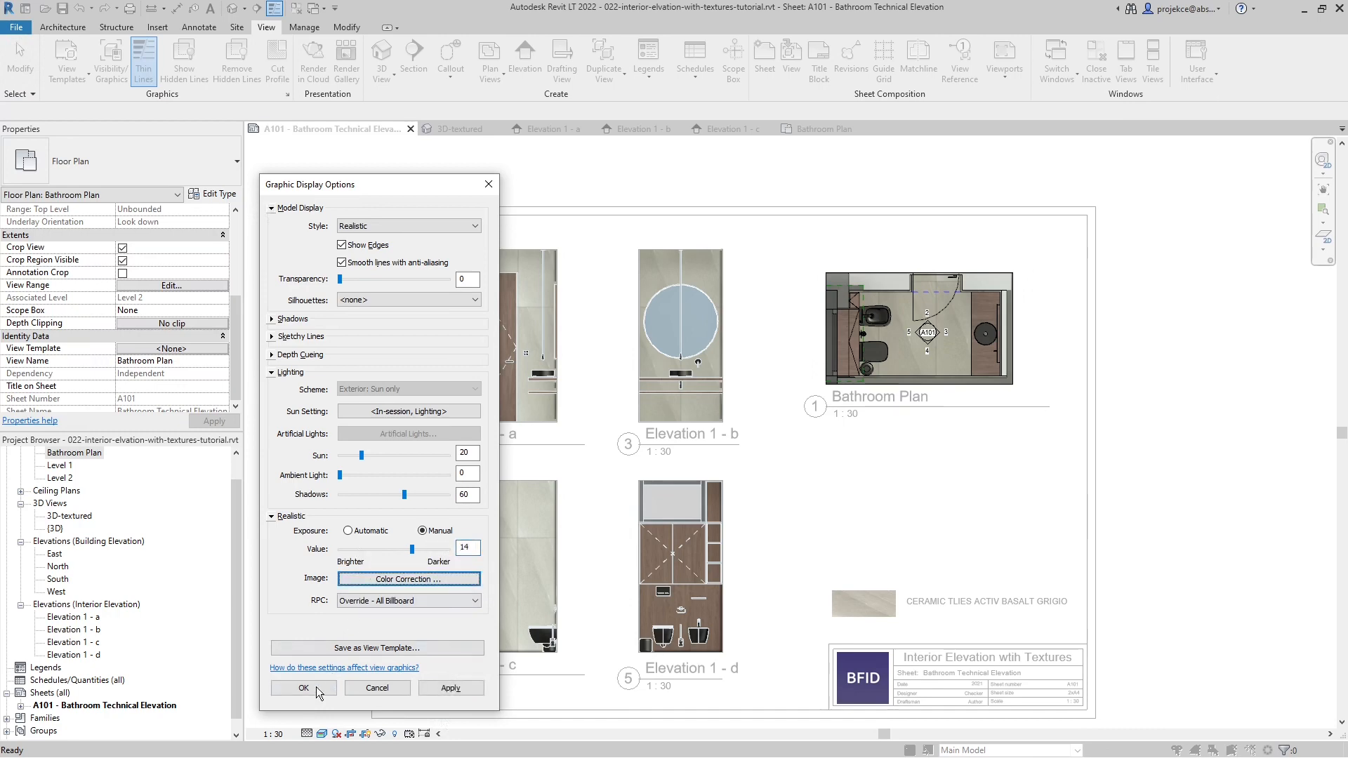
pyautogui.click(304, 688)
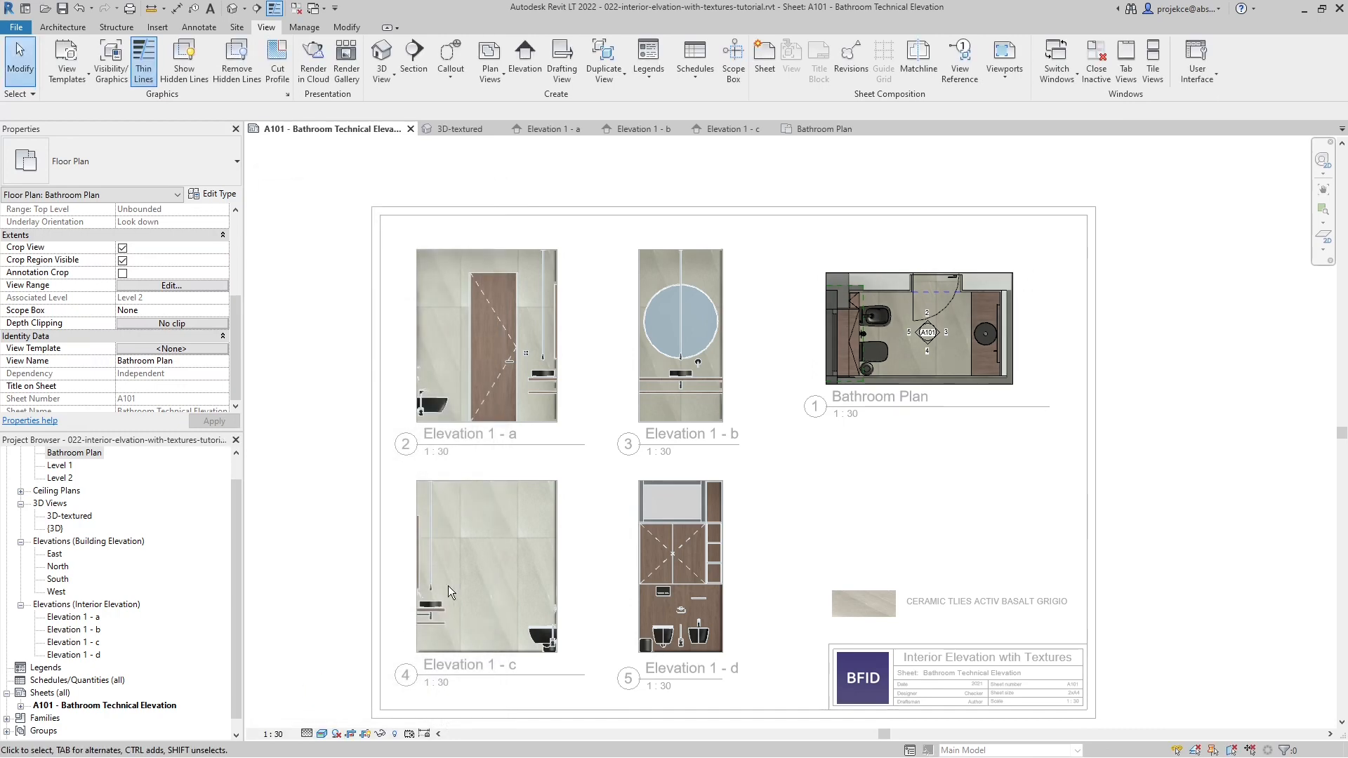
# - Reopen the Bathroom Plan's graphic display options and apply a manual exposure value of 13.6
pyautogui.press('g')
pyautogui.press('d')
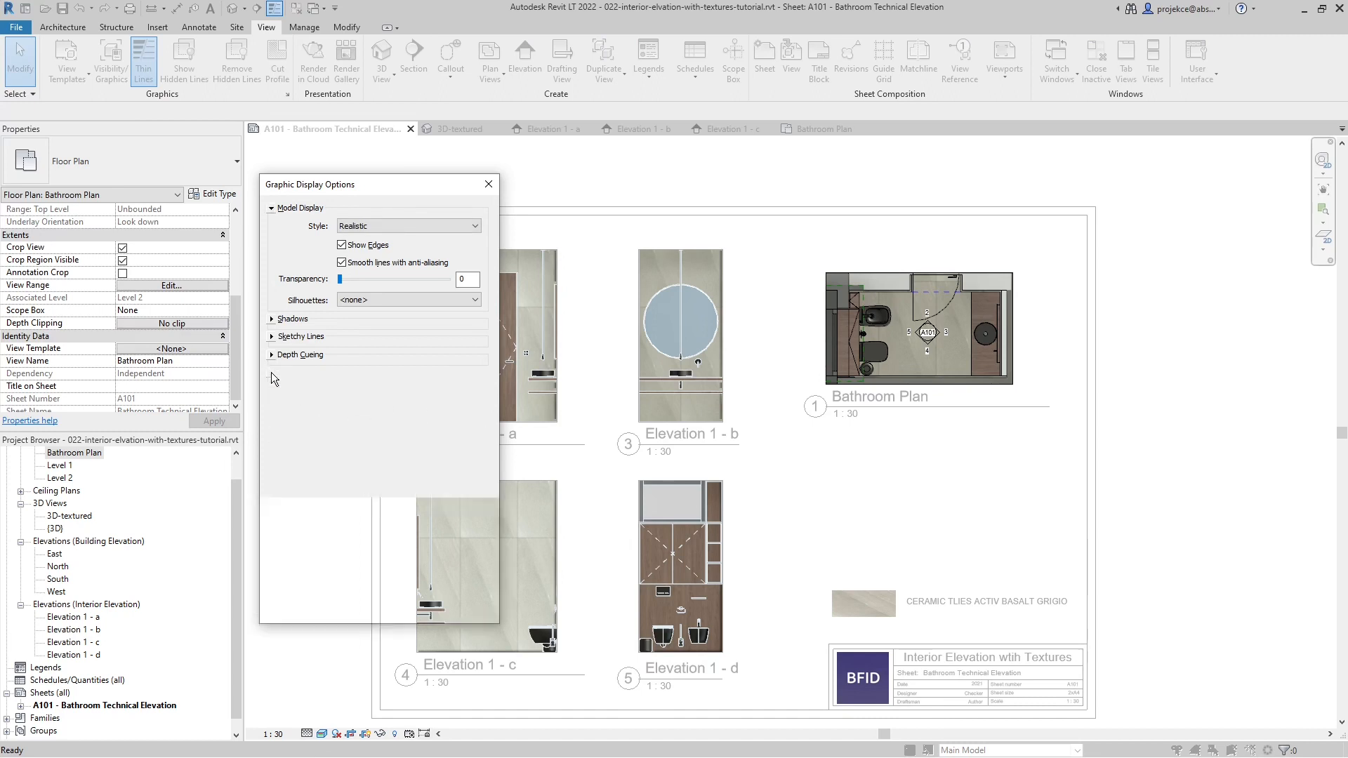
pyautogui.click(272, 516)
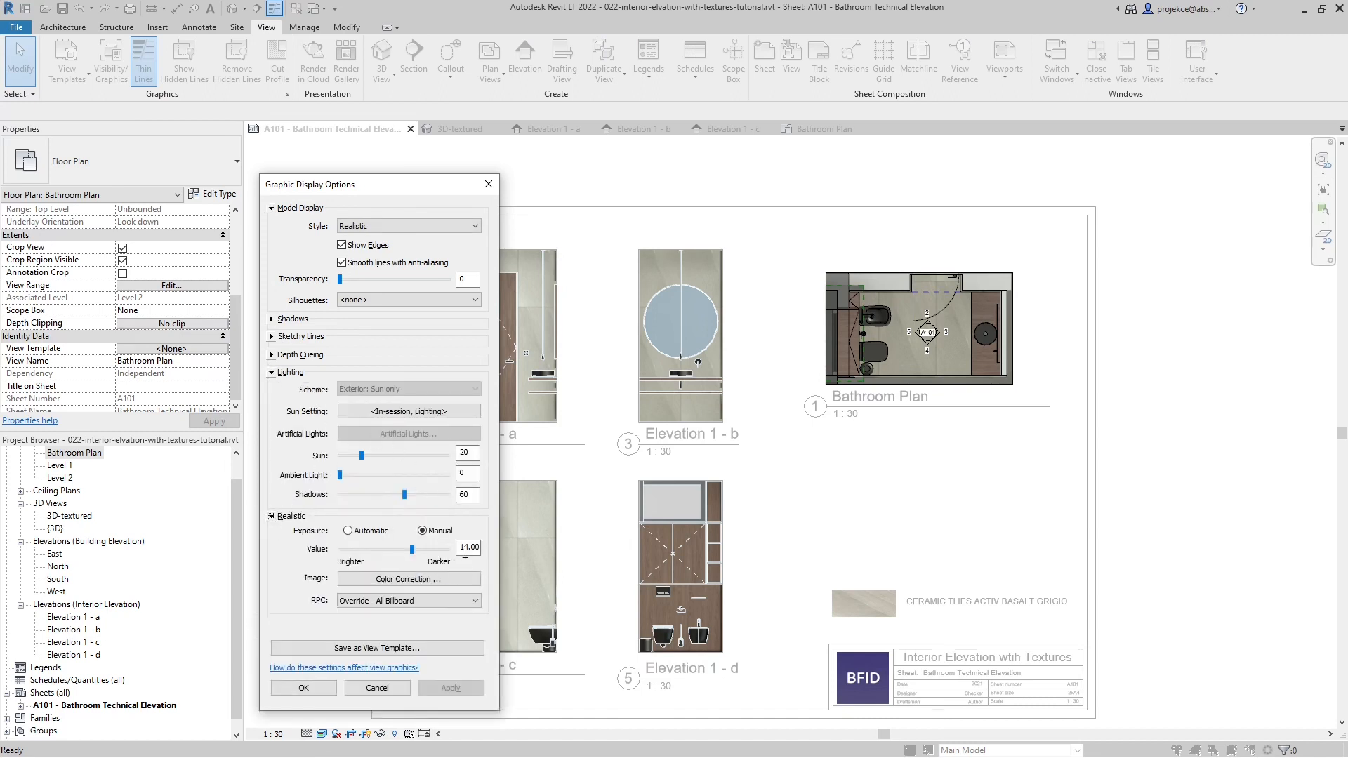
pyautogui.moveTo(460, 549); pyautogui.dragTo(500, 548)
pyautogui.click(432, 688)
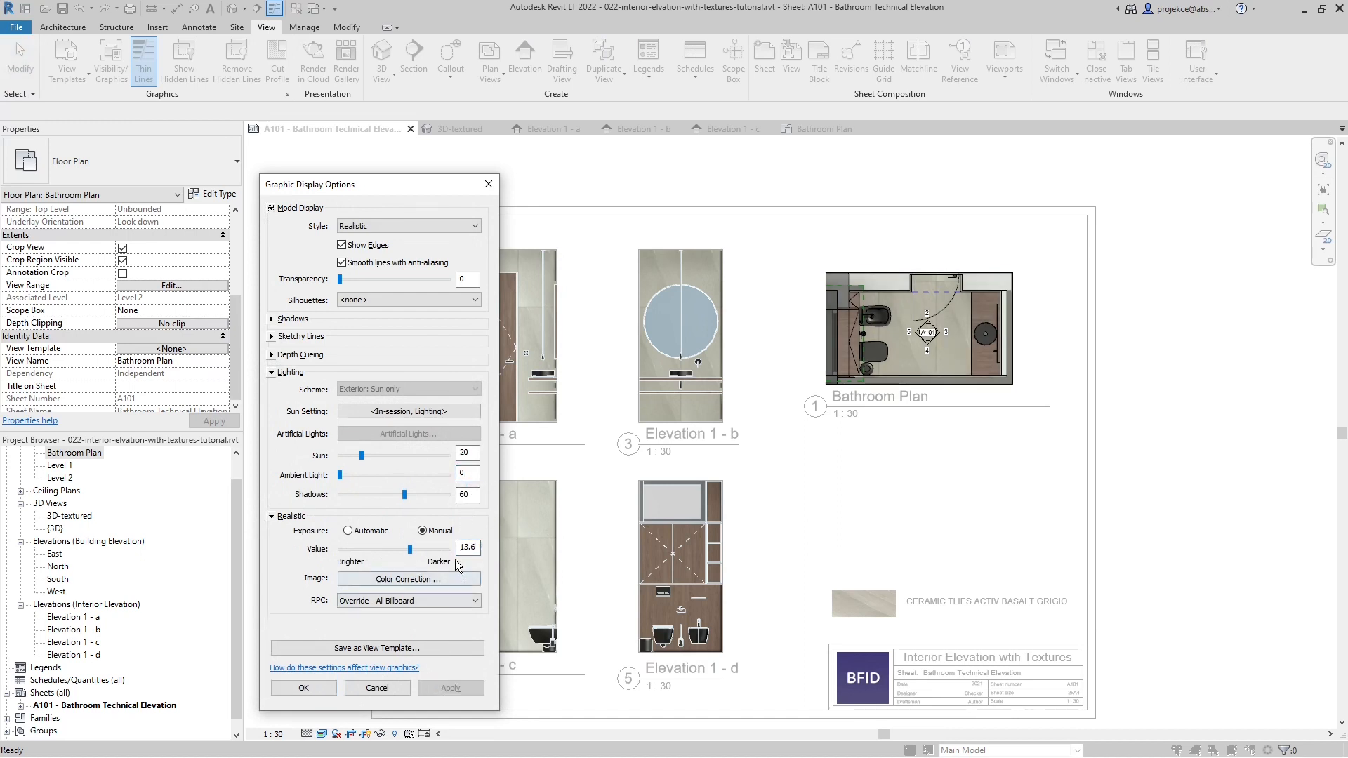
# - Set the Bathroom Plan's manual exposure value to 13.4, accept the graphic display options and deactivate the viewport
pyautogui.moveTo(477, 548); pyautogui.dragTo(430, 548)
pyautogui.write('13.4')
pyautogui.click(474, 495)
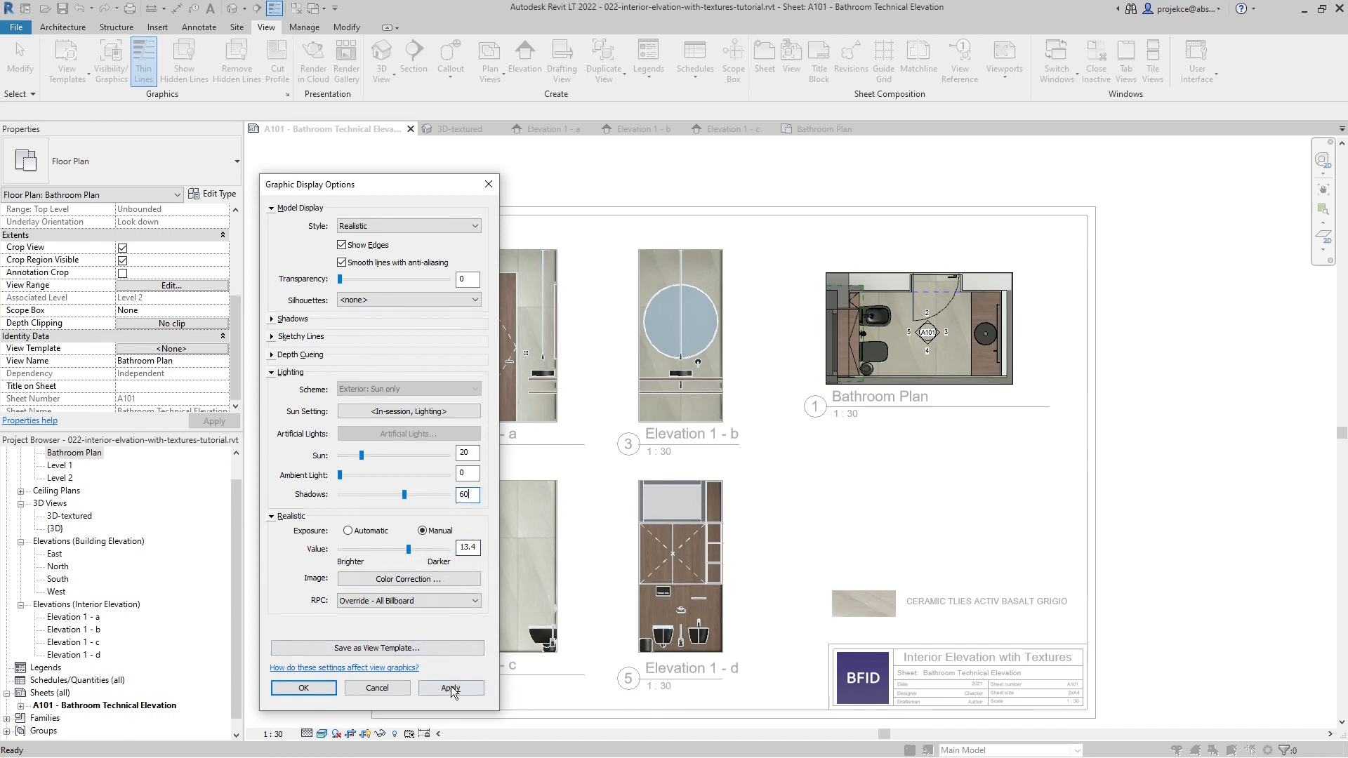
pyautogui.click(451, 689)
pyautogui.click(306, 689)
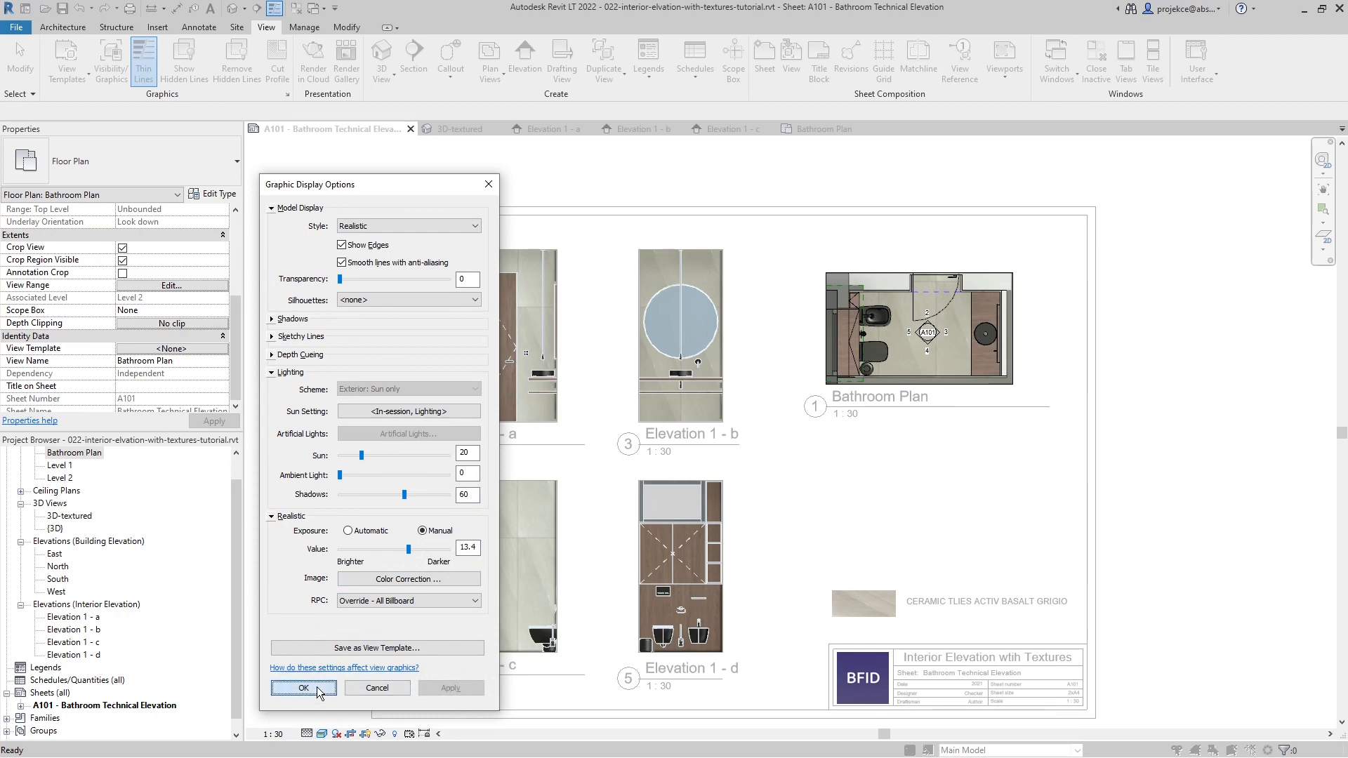
pyautogui.doubleClick(866, 506)
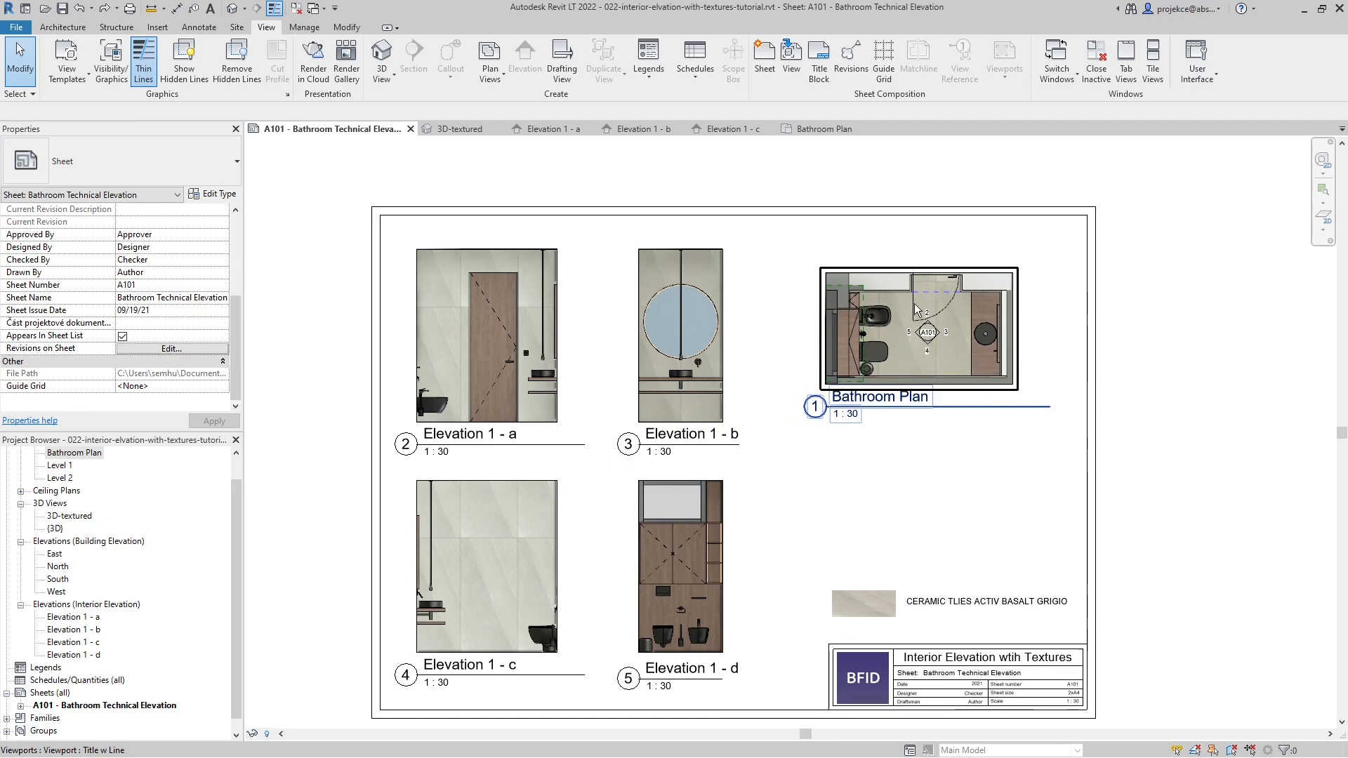
# - Activate the Bathroom Plan viewport and nudge the Elevation 1 - b view line toward the washbasin
pyautogui.doubleClick(948, 348)
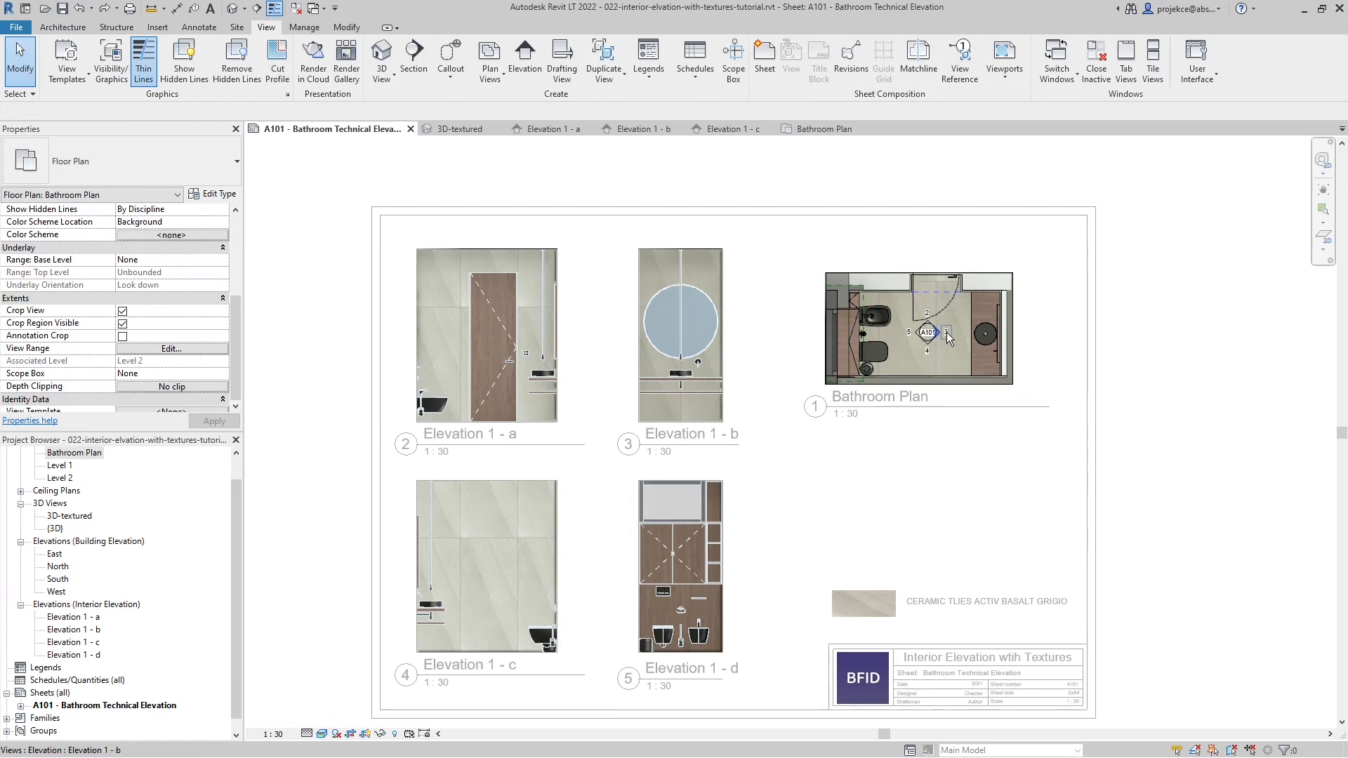
pyautogui.click(948, 335)
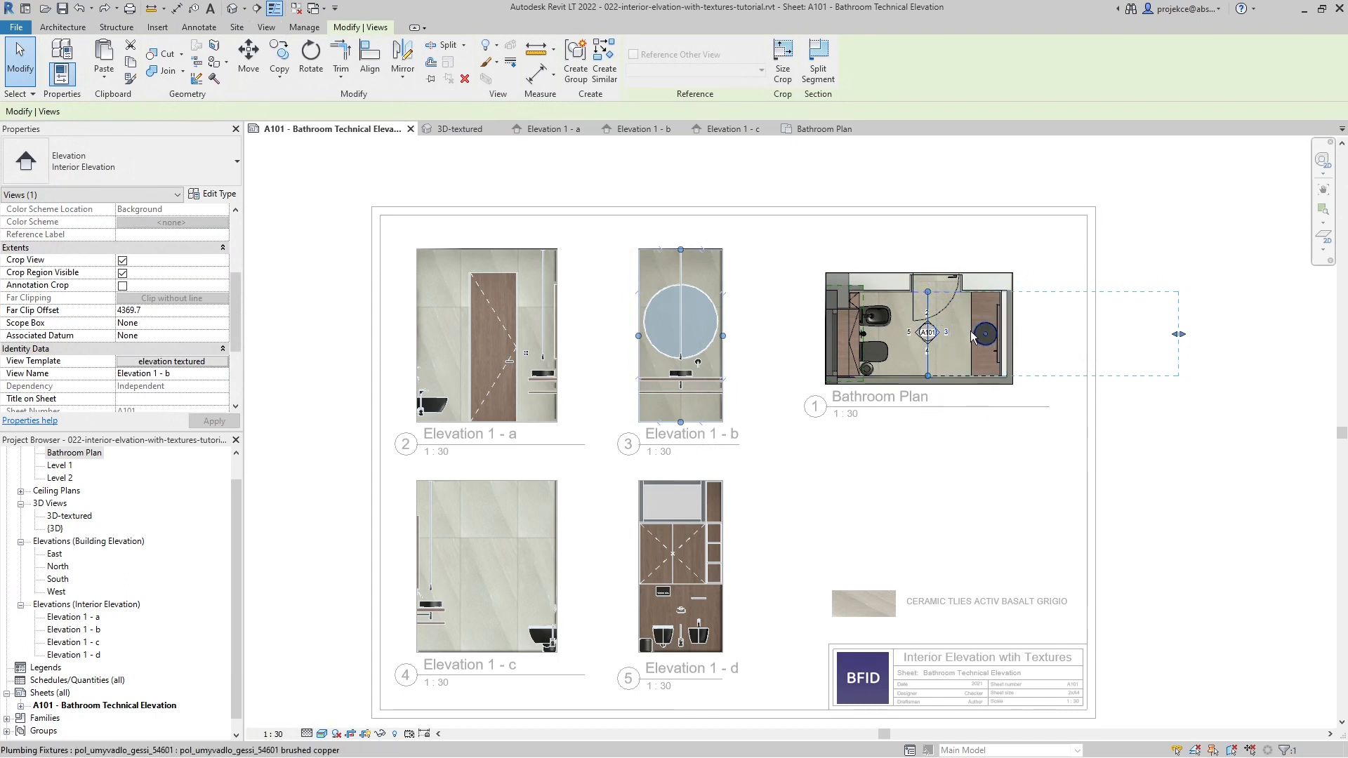
pyautogui.press('Right')
pyautogui.press('Right')
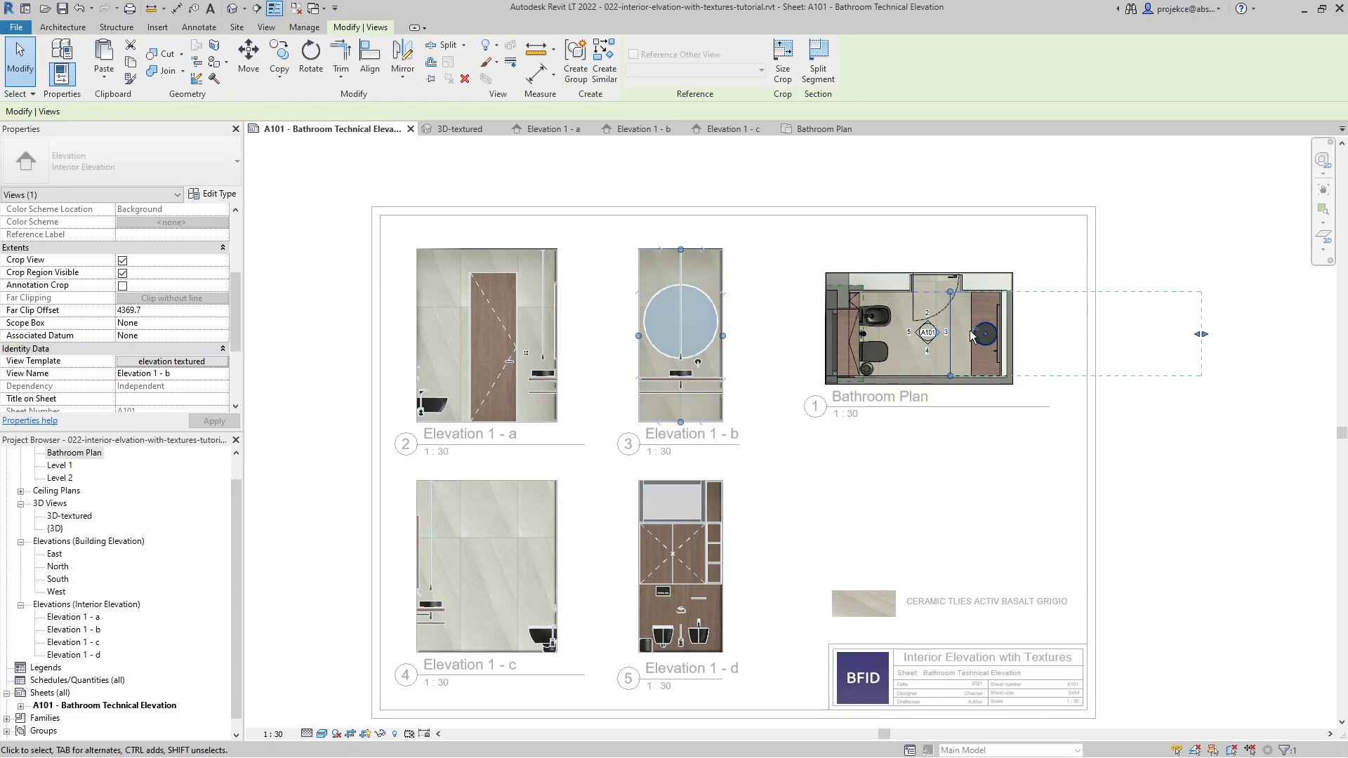
# - Nudge the Elevation 1 - b view line across the plan until it cuts through the toilet and bidet
pyautogui.press('Left')
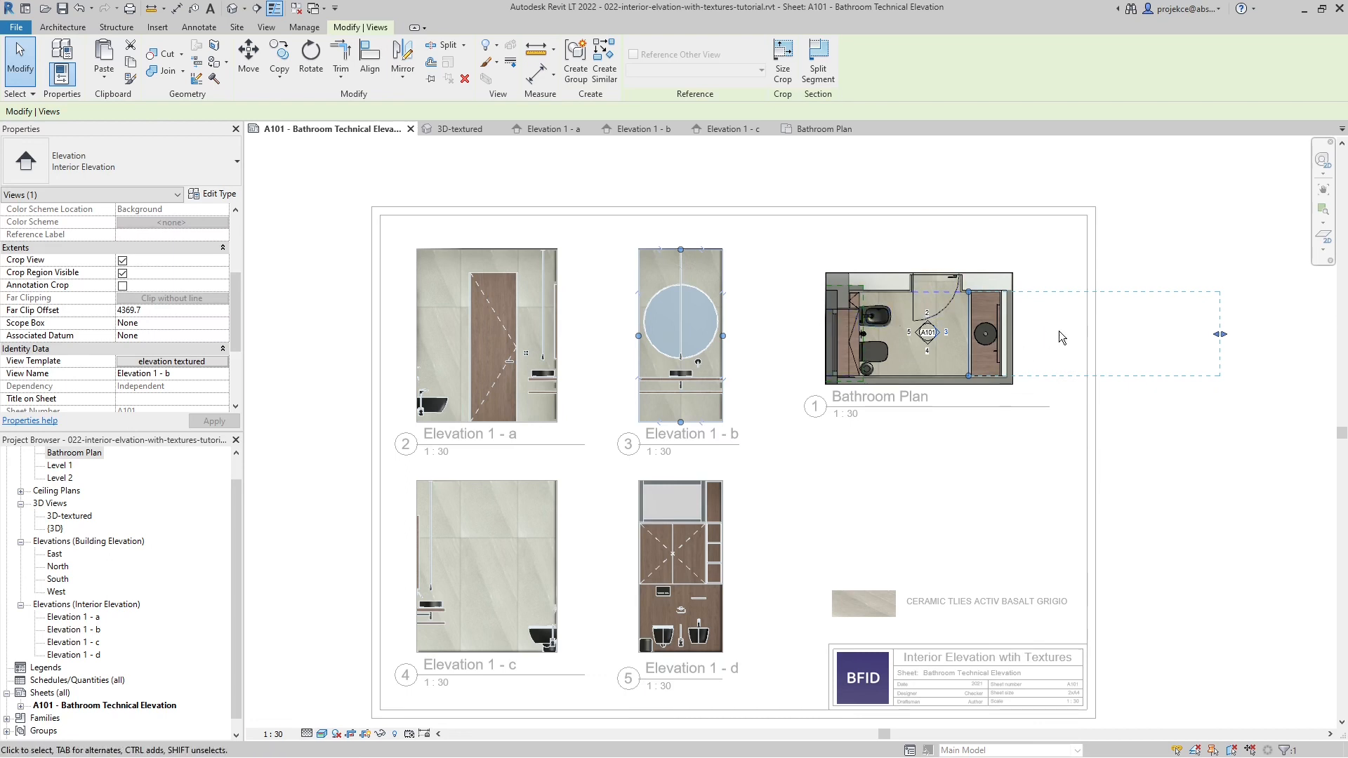
pyautogui.press('Left')
pyautogui.press('Left')
pyautogui.press('Left')
pyautogui.press('Left')
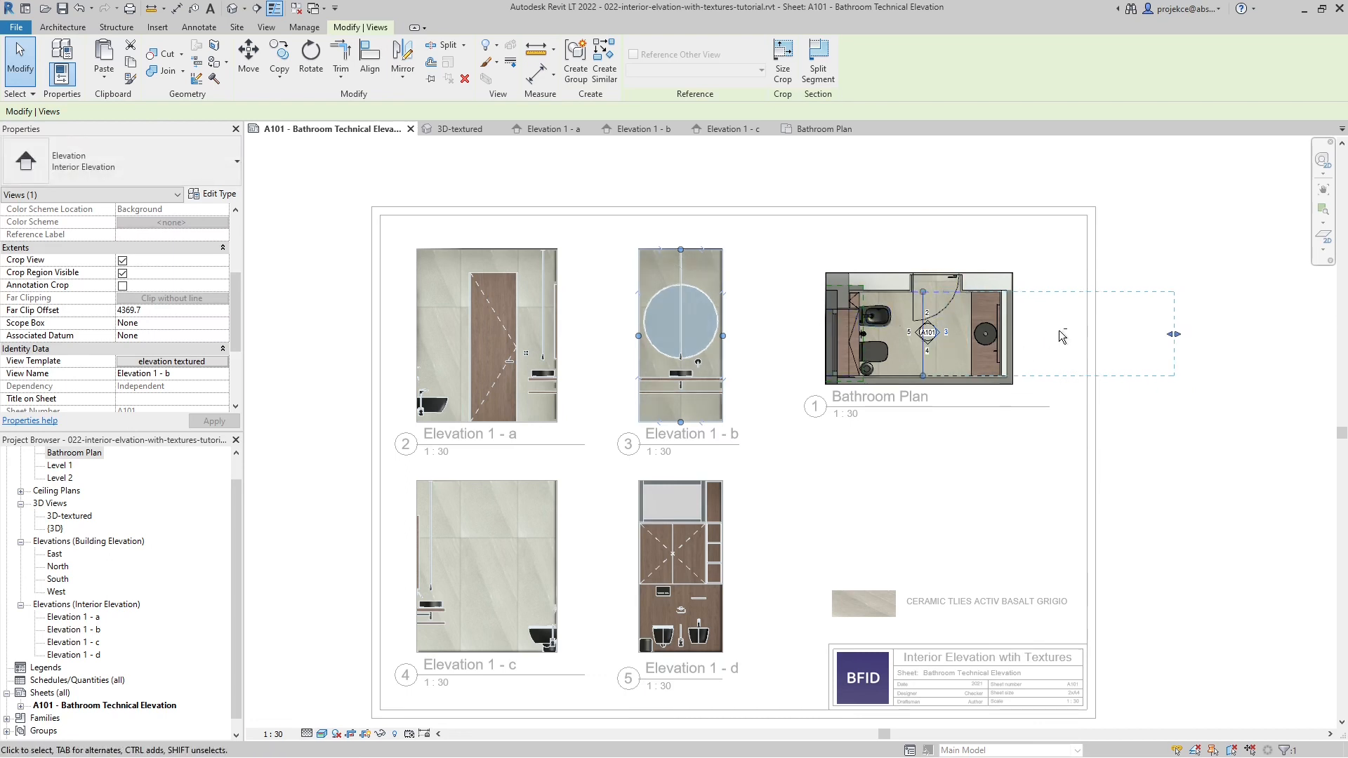
pyautogui.press('Left')
pyautogui.press('Left')
pyautogui.press('Left')
pyautogui.press('Left')
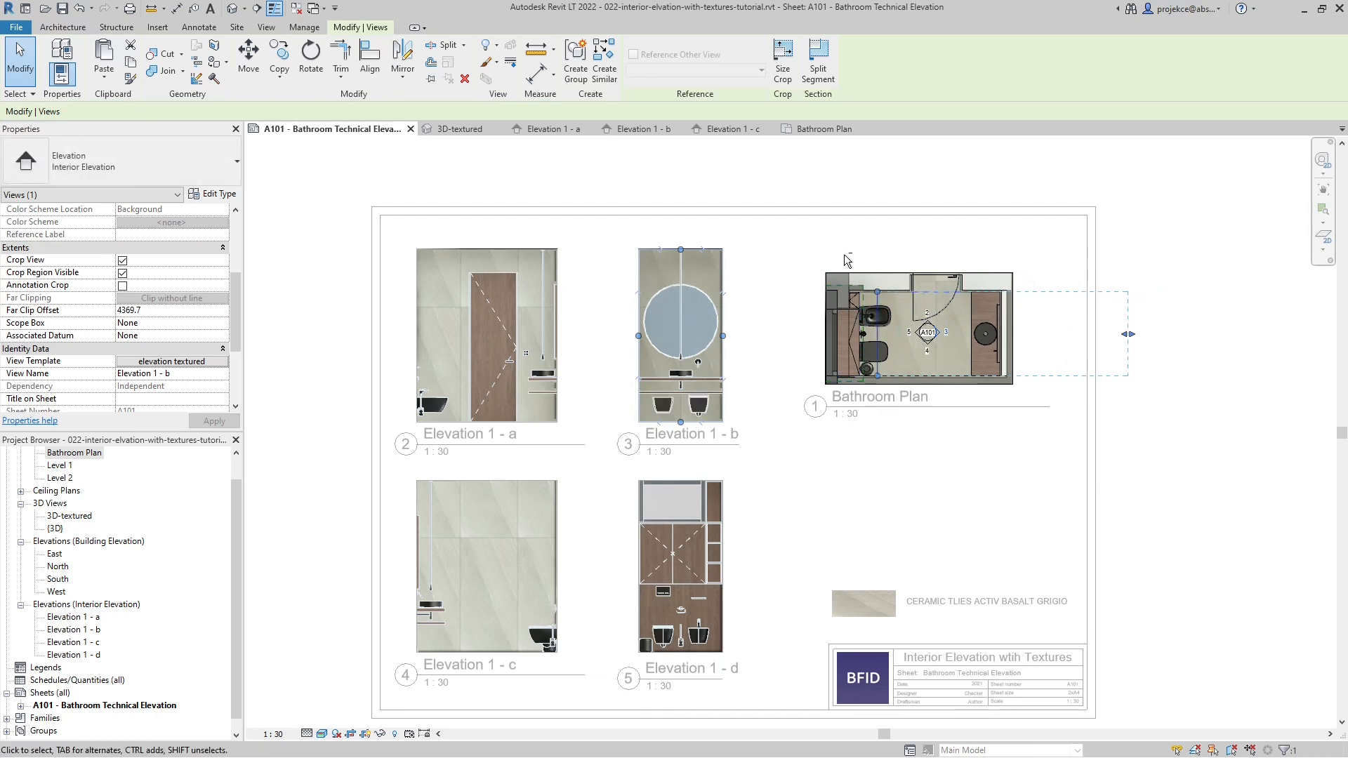
# - Move the Elevation 1 - b view line back to about midway between the elevation marker and washbasin cabinet, and deactivate the viewport
pyautogui.press('Right')
pyautogui.press('Right')
pyautogui.press('Right')
pyautogui.press('Right')
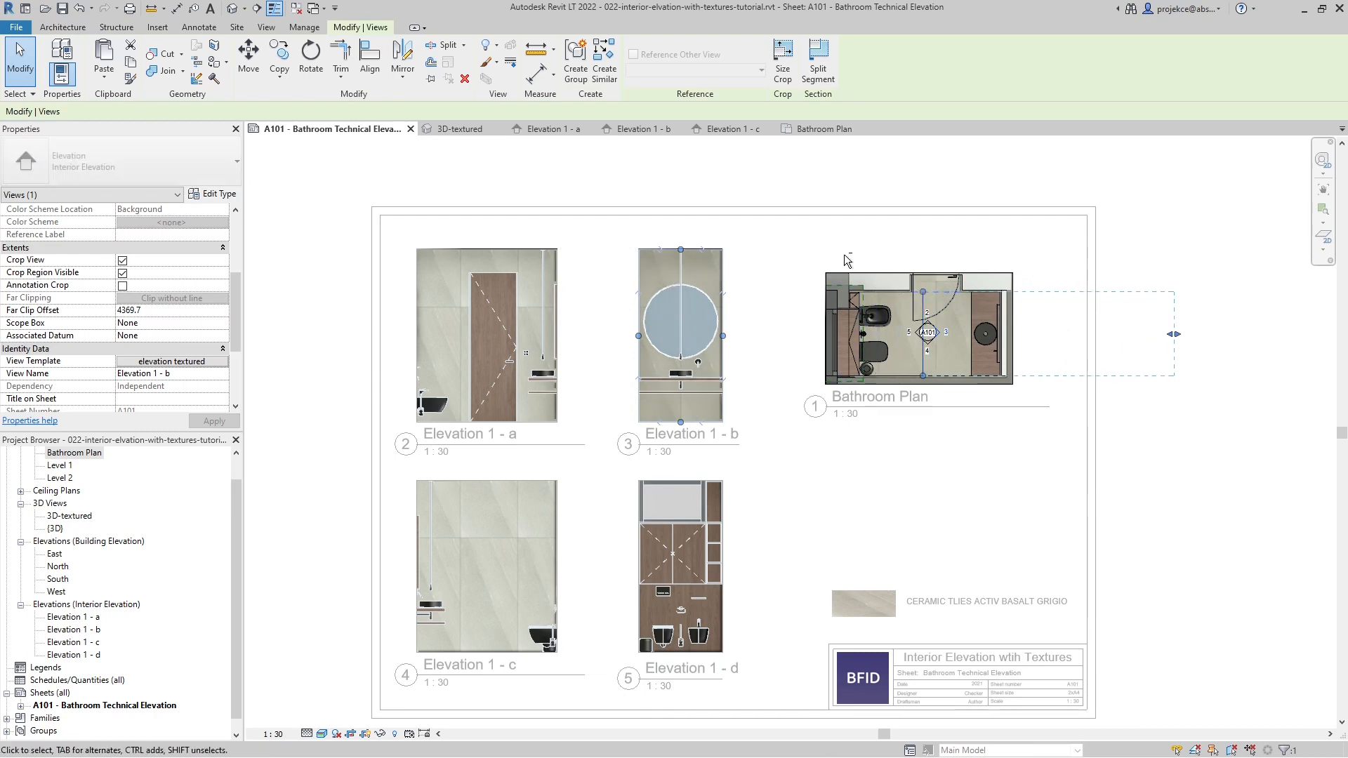
pyautogui.press('Right')
pyautogui.press('Right')
pyautogui.press('Right')
pyautogui.press('Right')
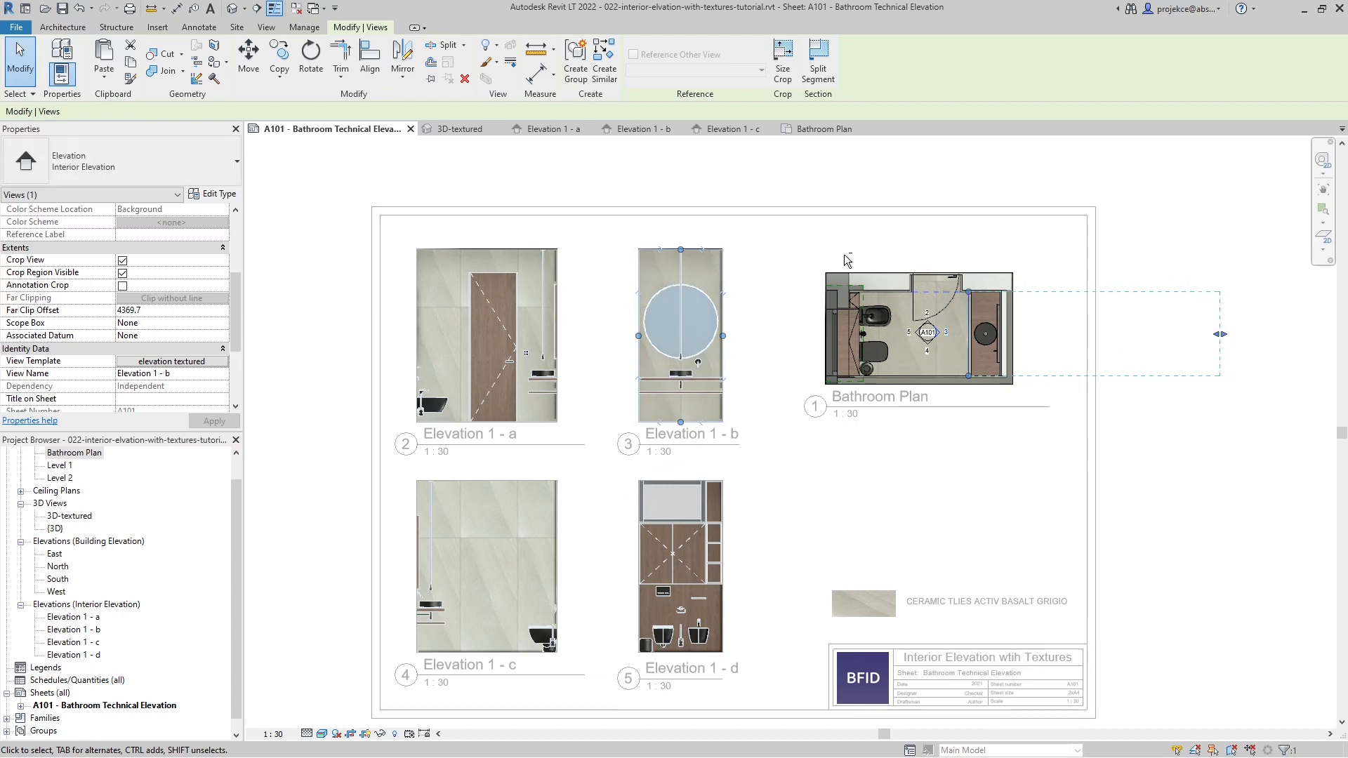
pyautogui.press('Left')
pyautogui.press('Left')
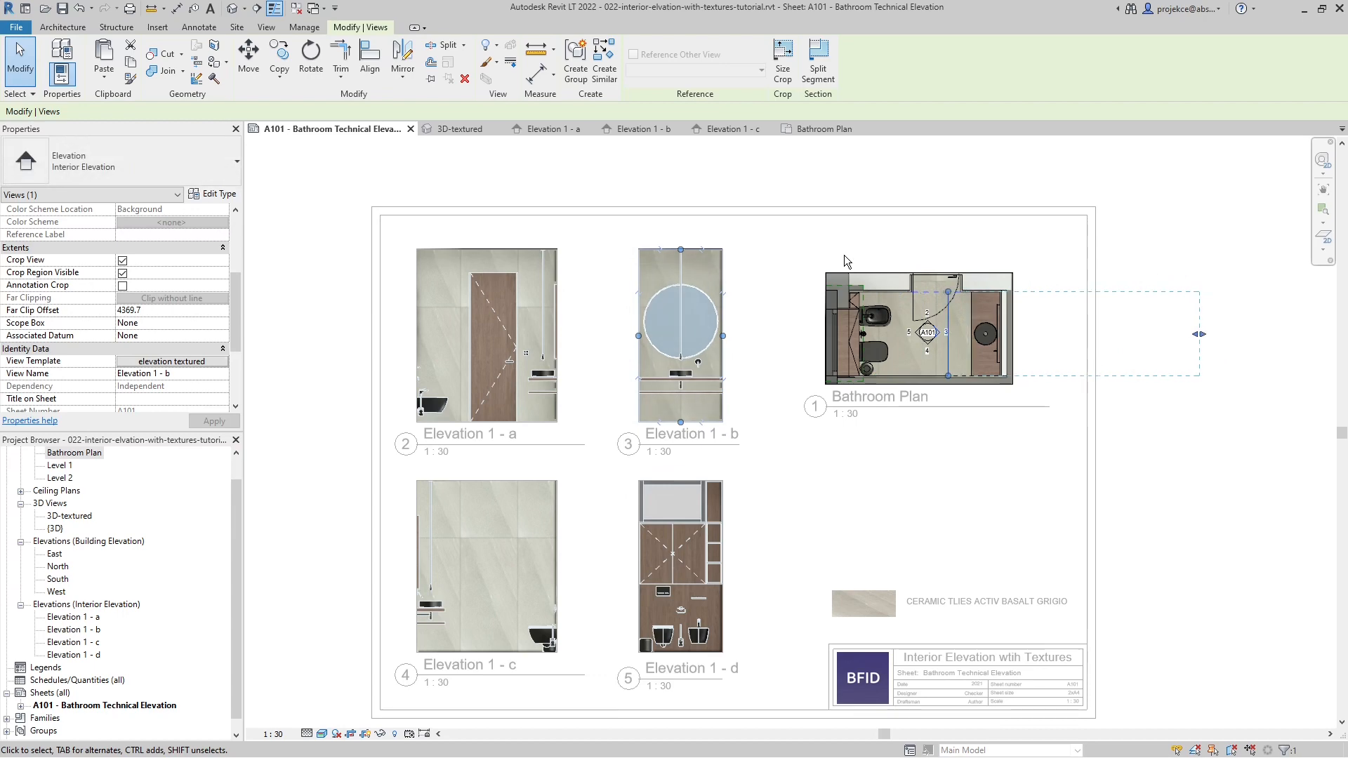
pyautogui.doubleClick(869, 173)
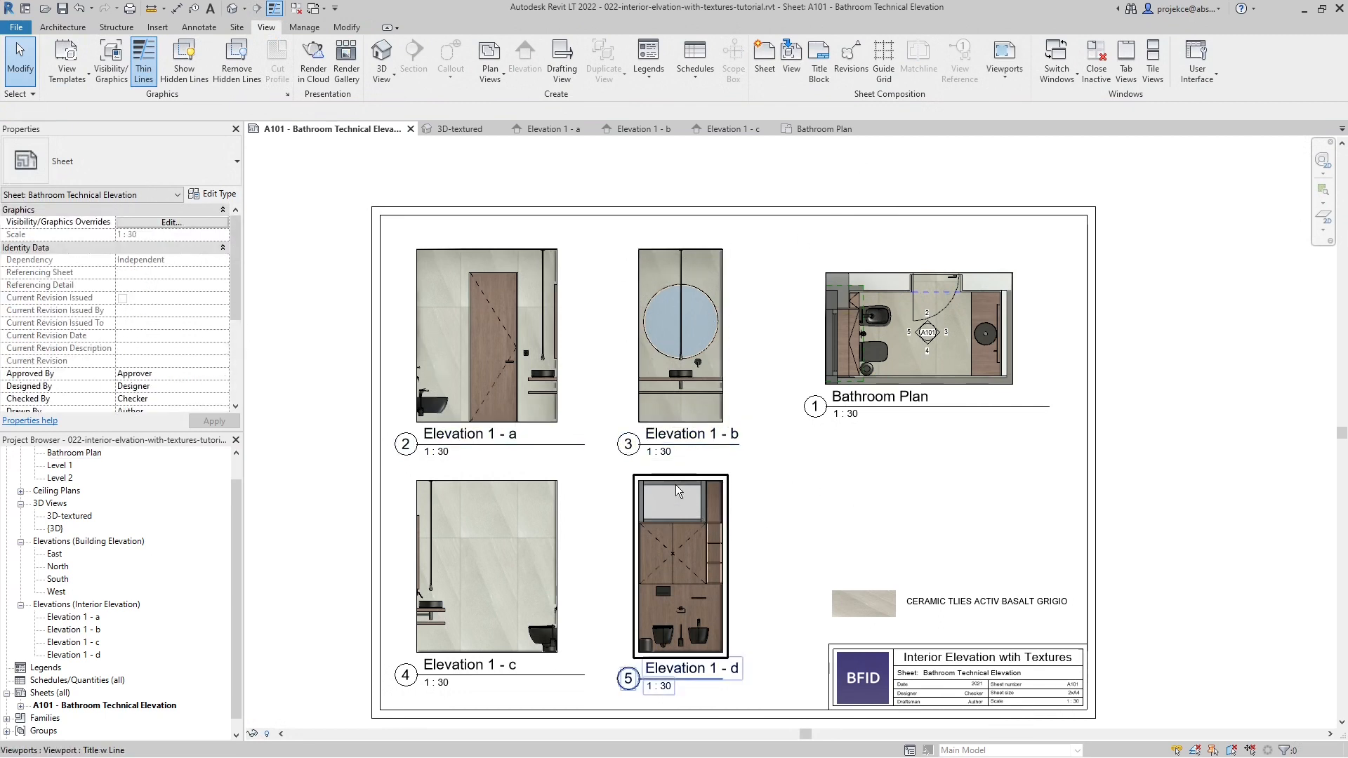
# - Open the Elevation 1 - d interior elevation and enable temporary view properties
pyautogui.click(74, 655)
pyautogui.doubleClick(74, 655)
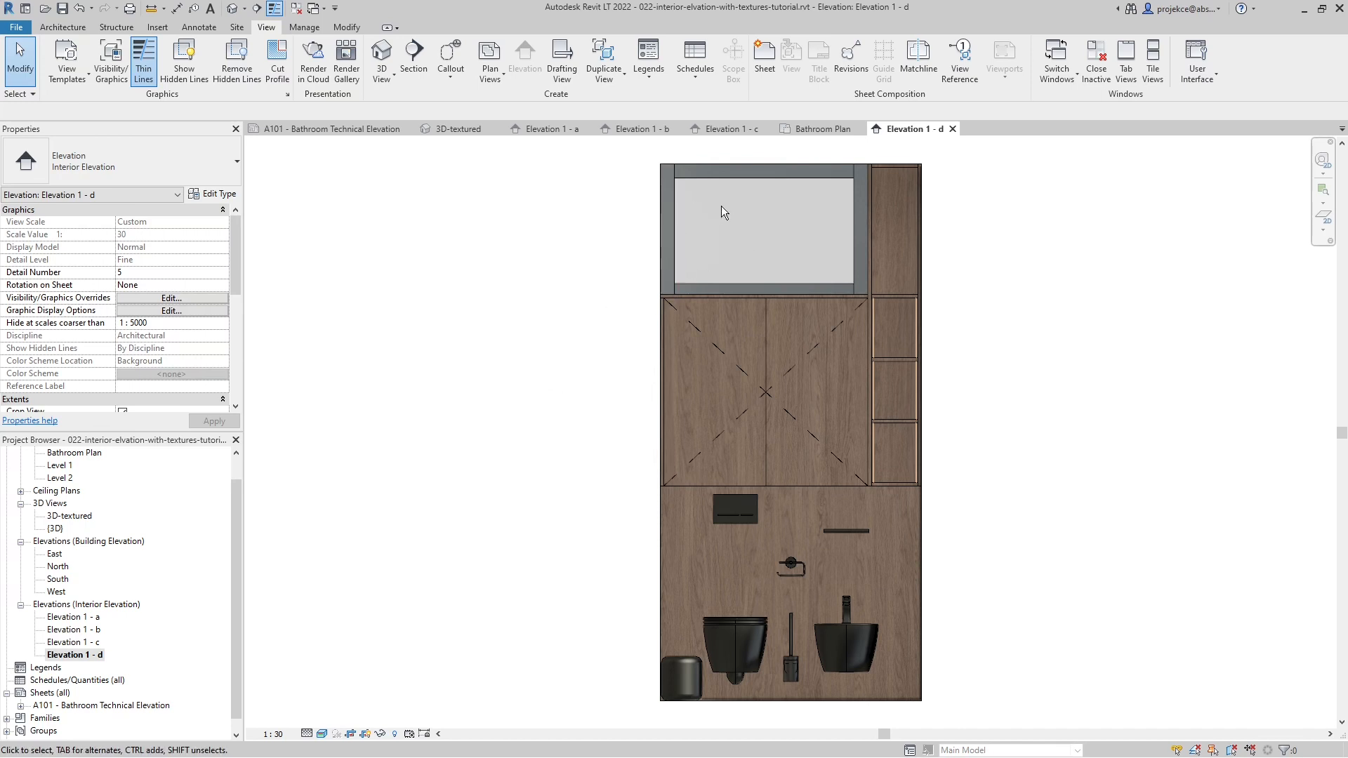
pyautogui.click(409, 734)
pyautogui.click(450, 685)
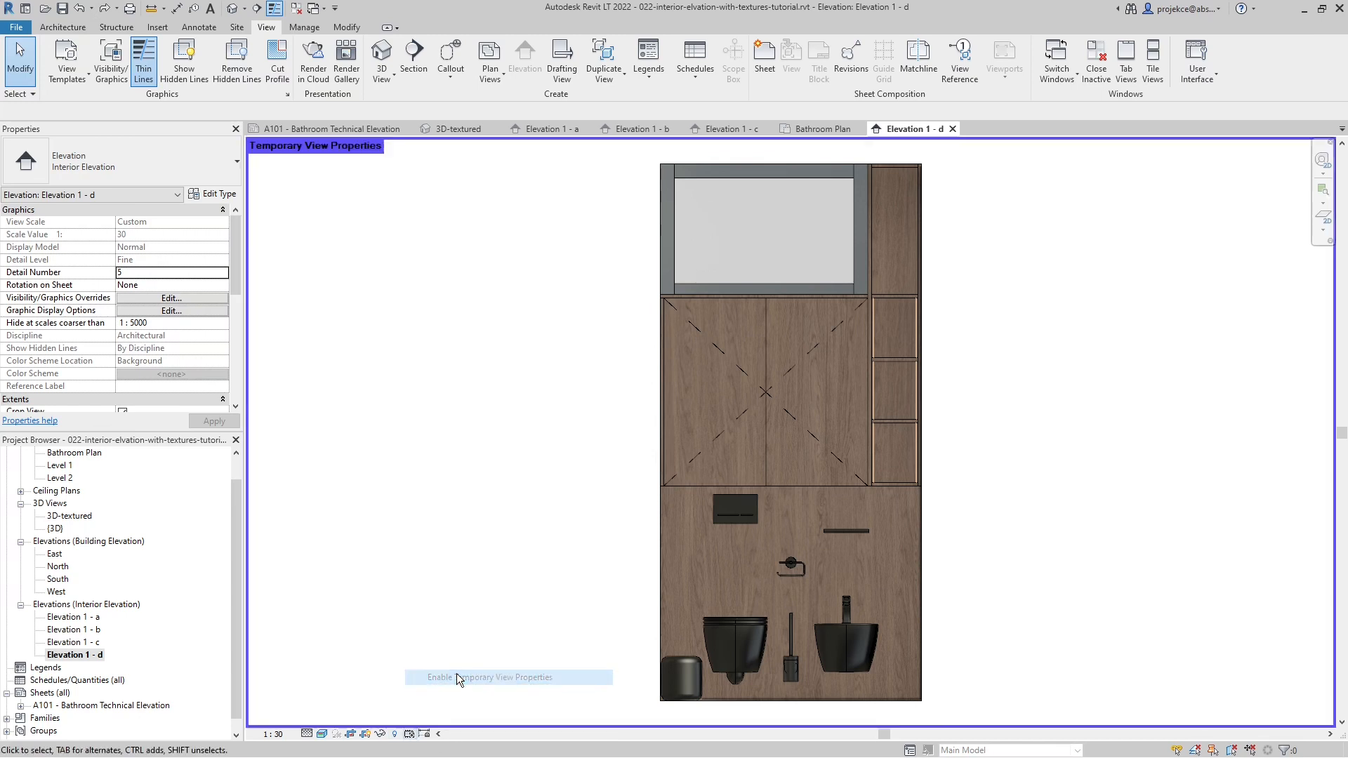
pyautogui.scroll(-5, 169, 323)
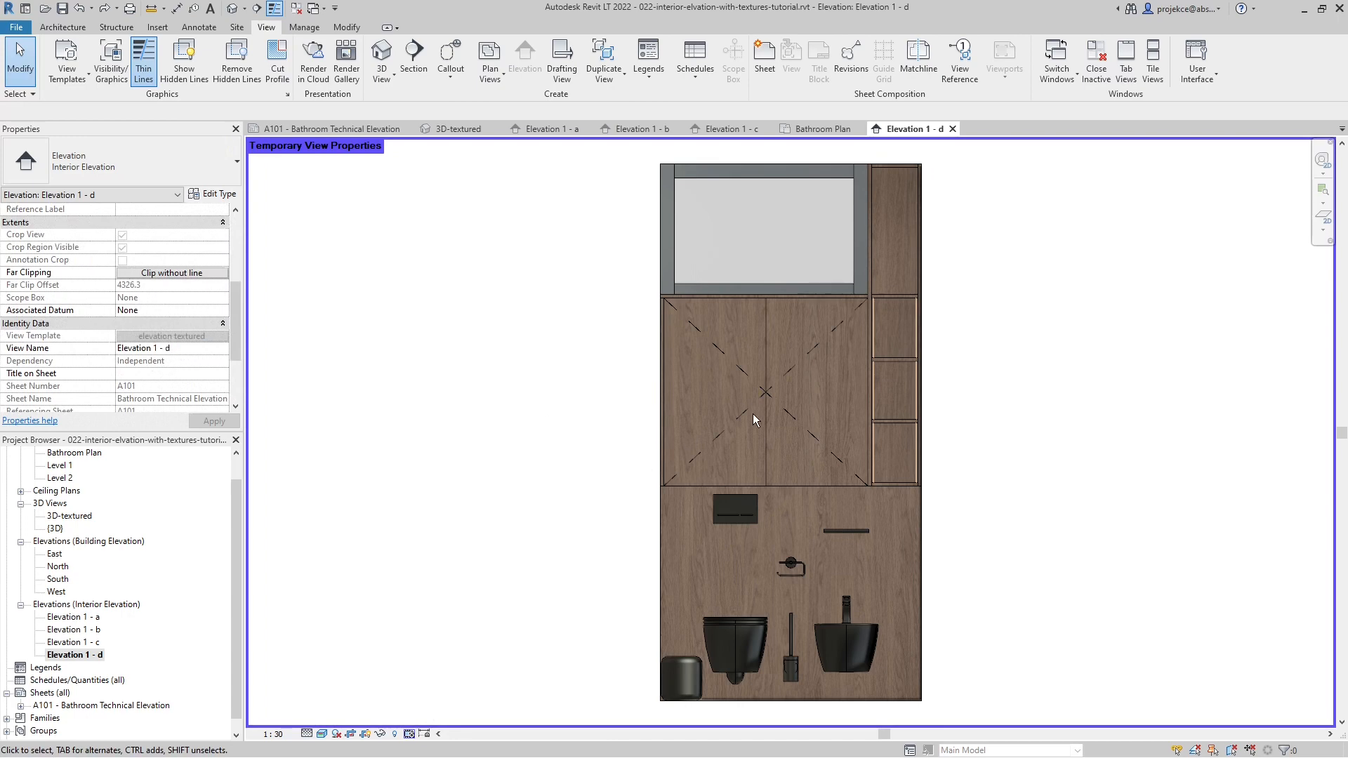
# - Temporarily hide the upper wooden cabinet, the lower wood-clad wall and the ceramic wall behind them in Elevation 1 - d
pyautogui.click(768, 325)
pyautogui.press('h')
pyautogui.press('h')
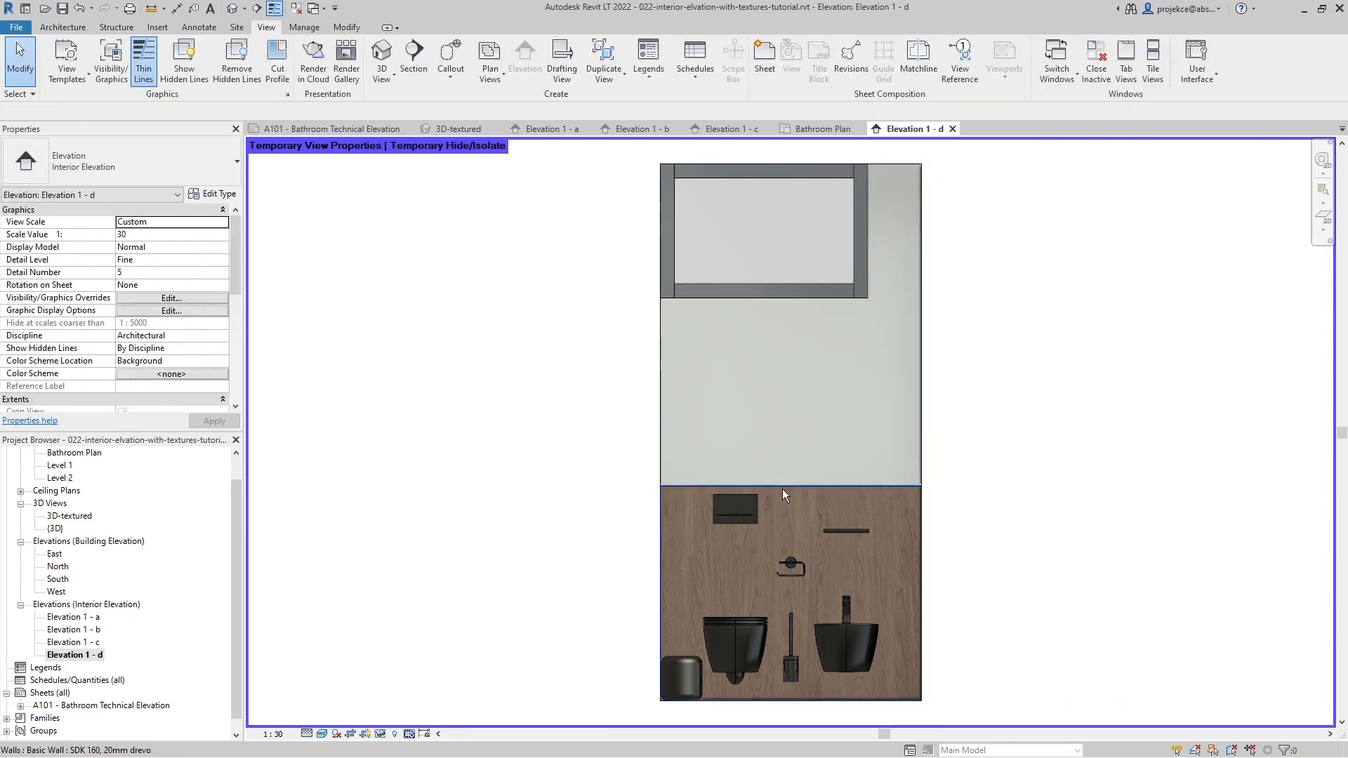
pyautogui.click(782, 492)
pyautogui.press('h')
pyautogui.press('h')
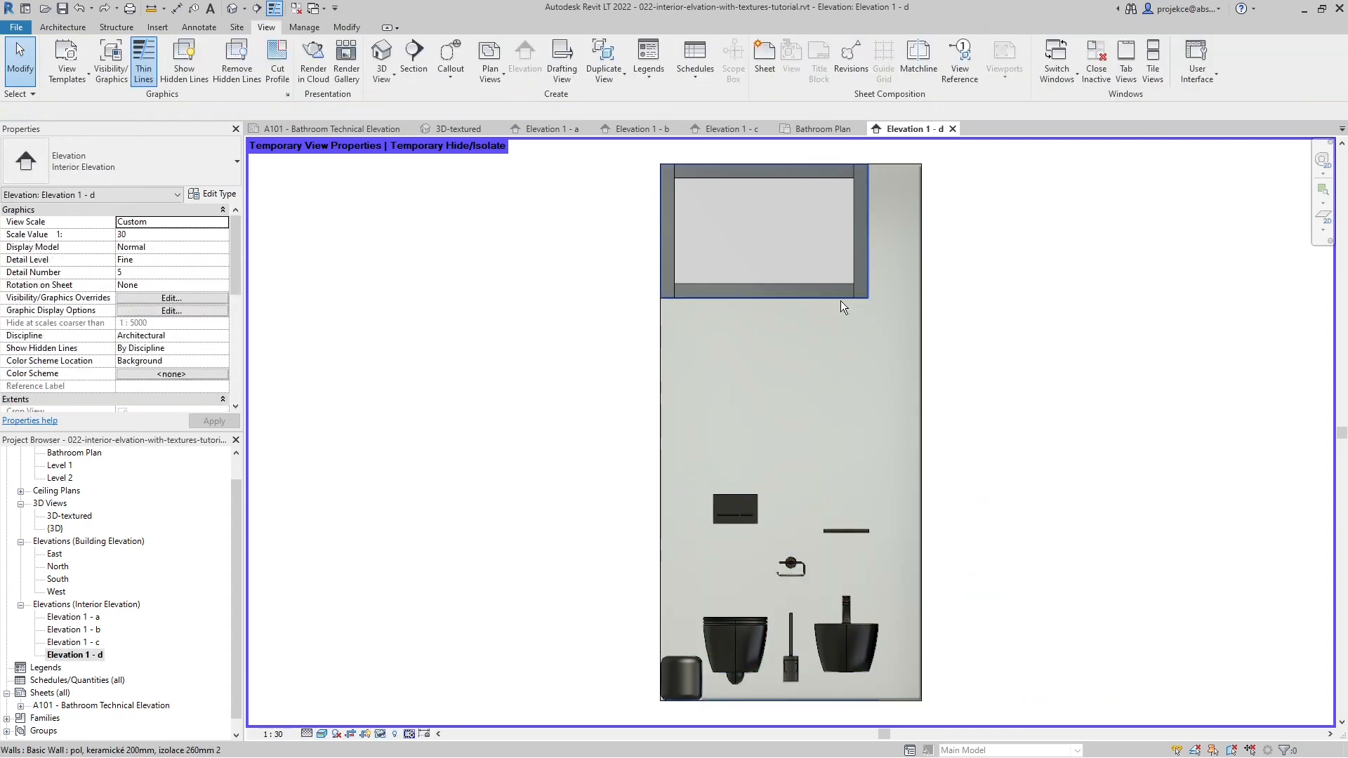
pyautogui.click(841, 301)
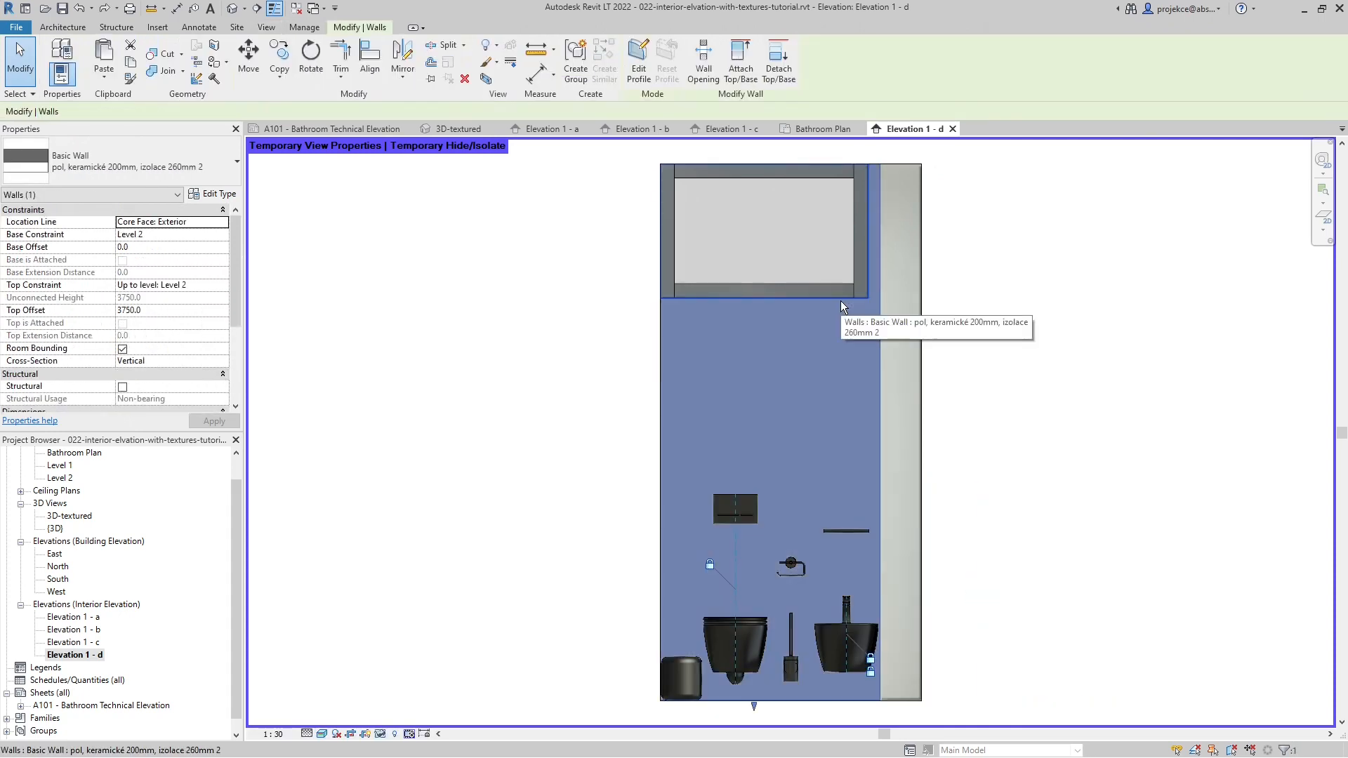
pyautogui.press('h')
pyautogui.press('h')
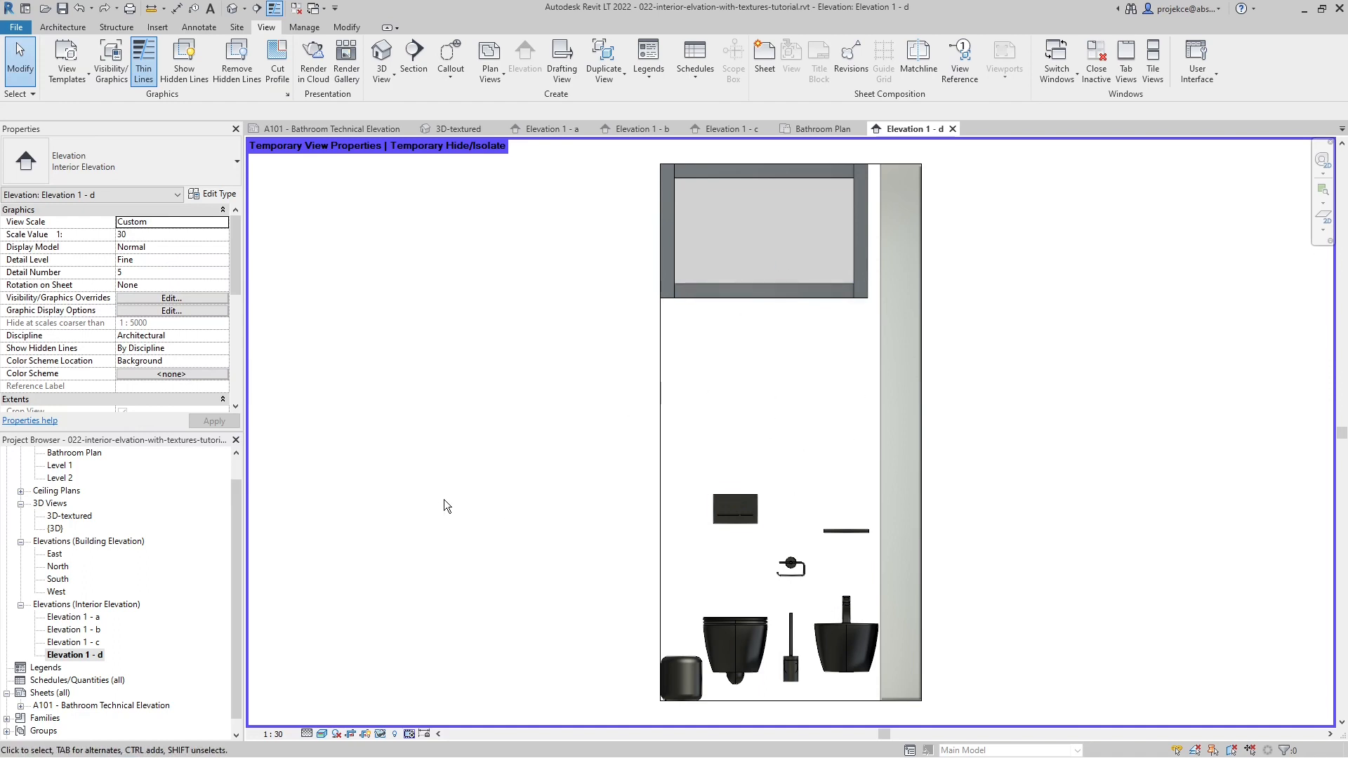
# - Try the Sky background for Elevation 1 - d in the graphic display options
pyautogui.press('g')
pyautogui.press('d')
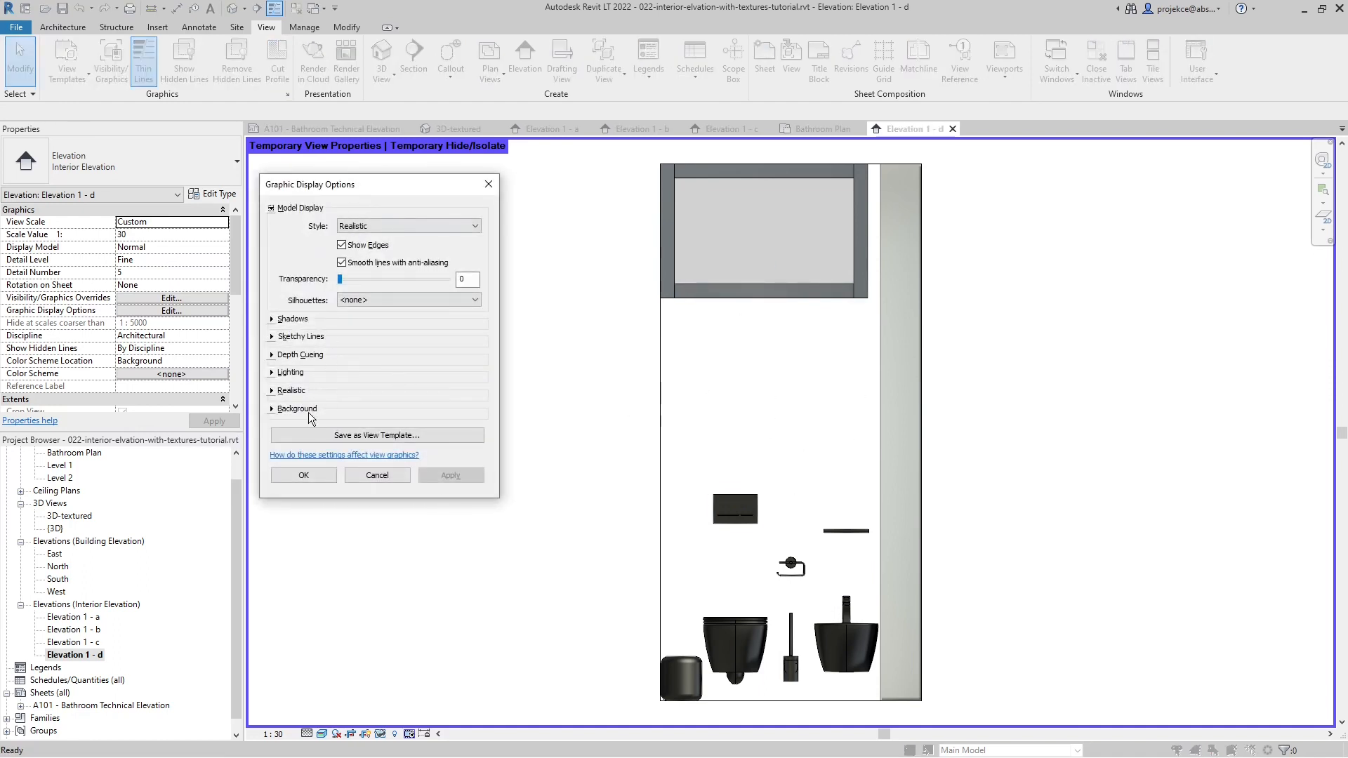
pyautogui.click(271, 410)
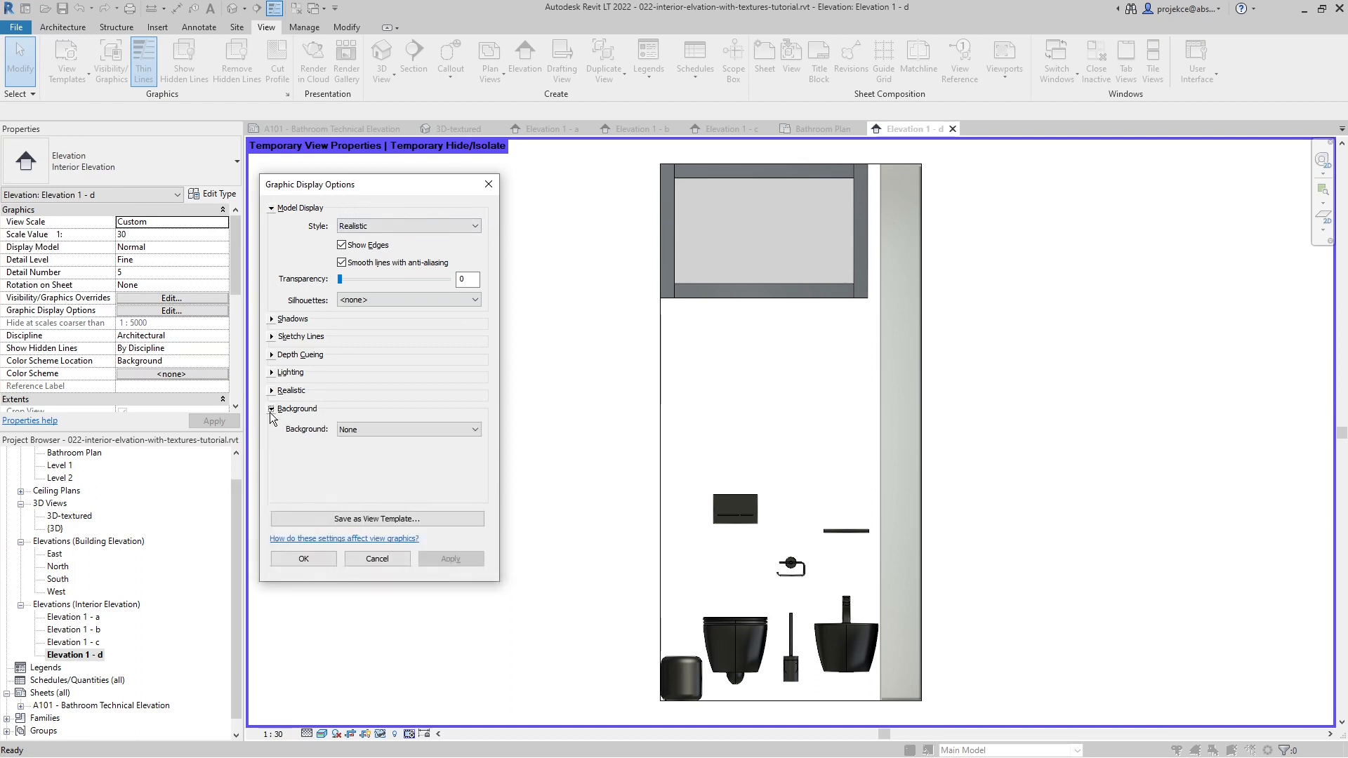
pyautogui.click(359, 434)
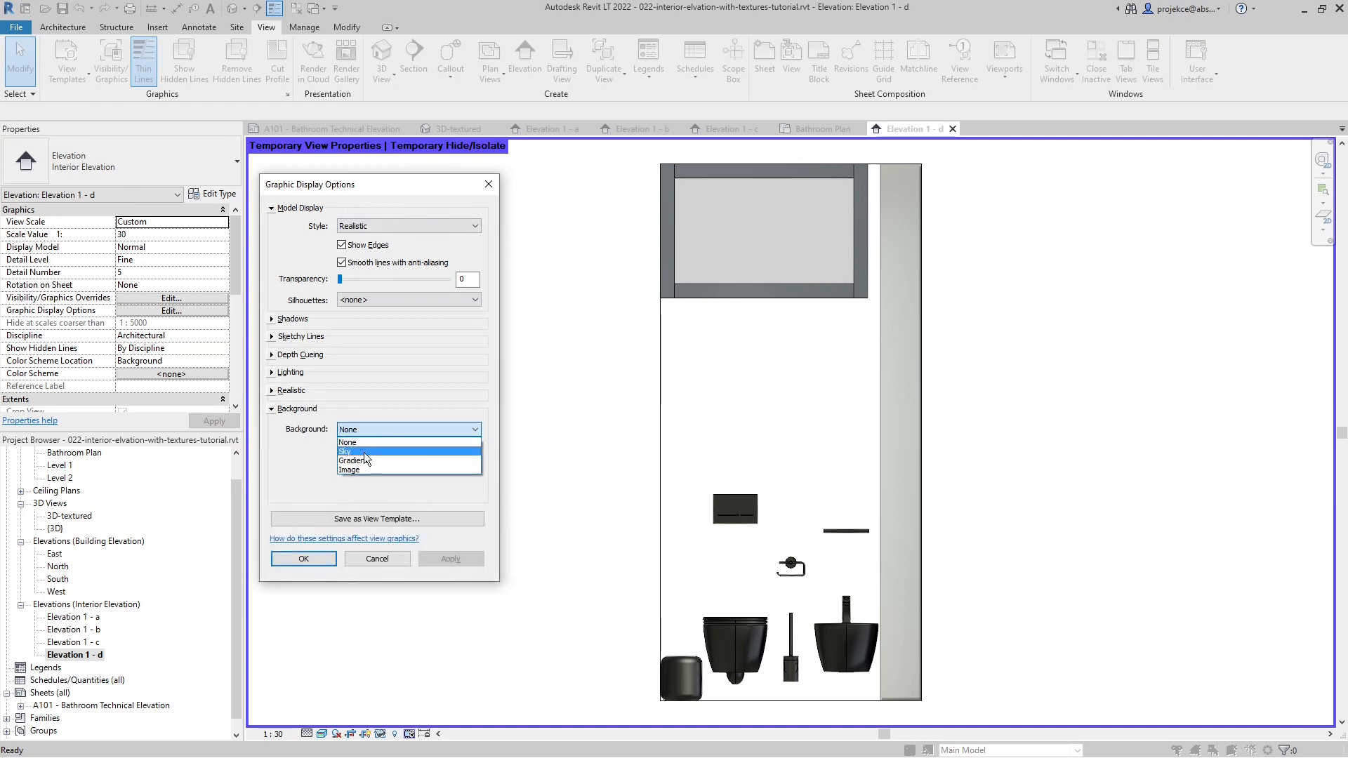
pyautogui.click(364, 452)
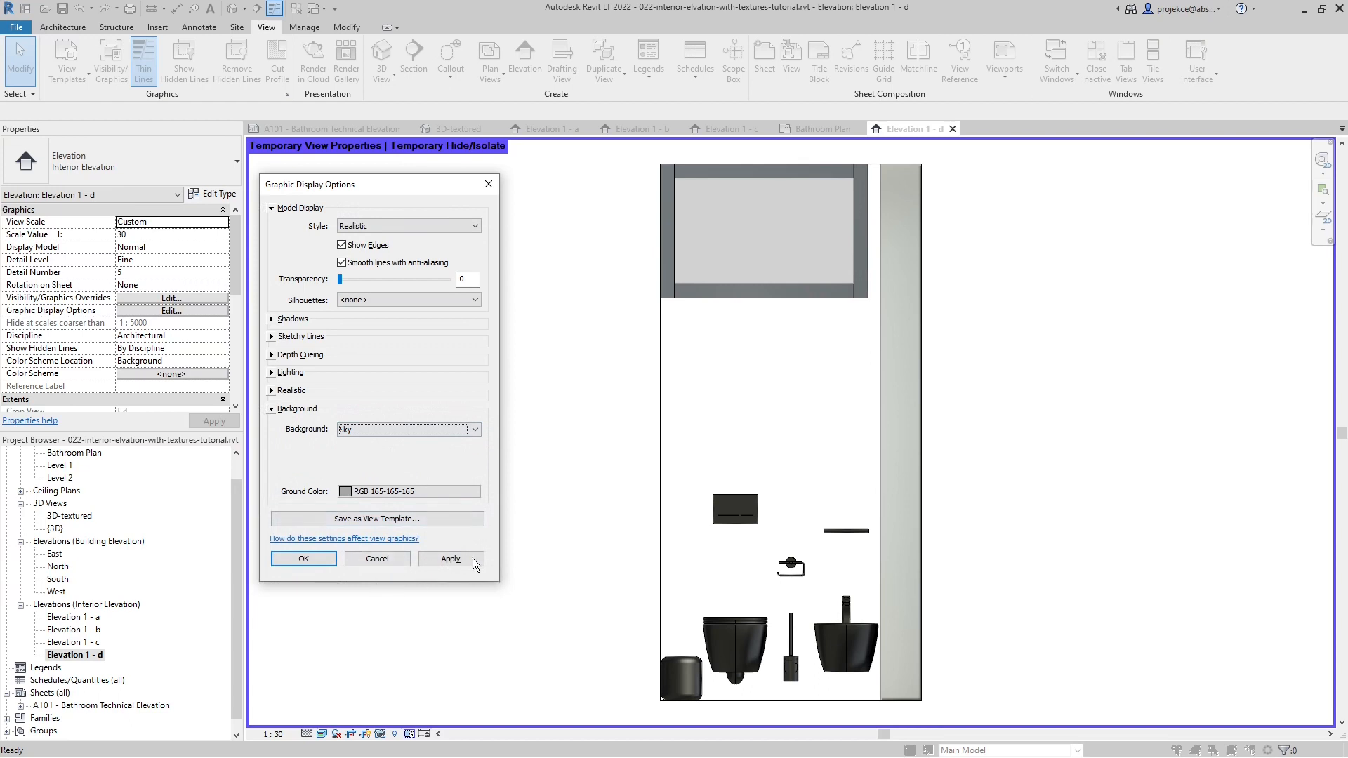
pyautogui.click(454, 556)
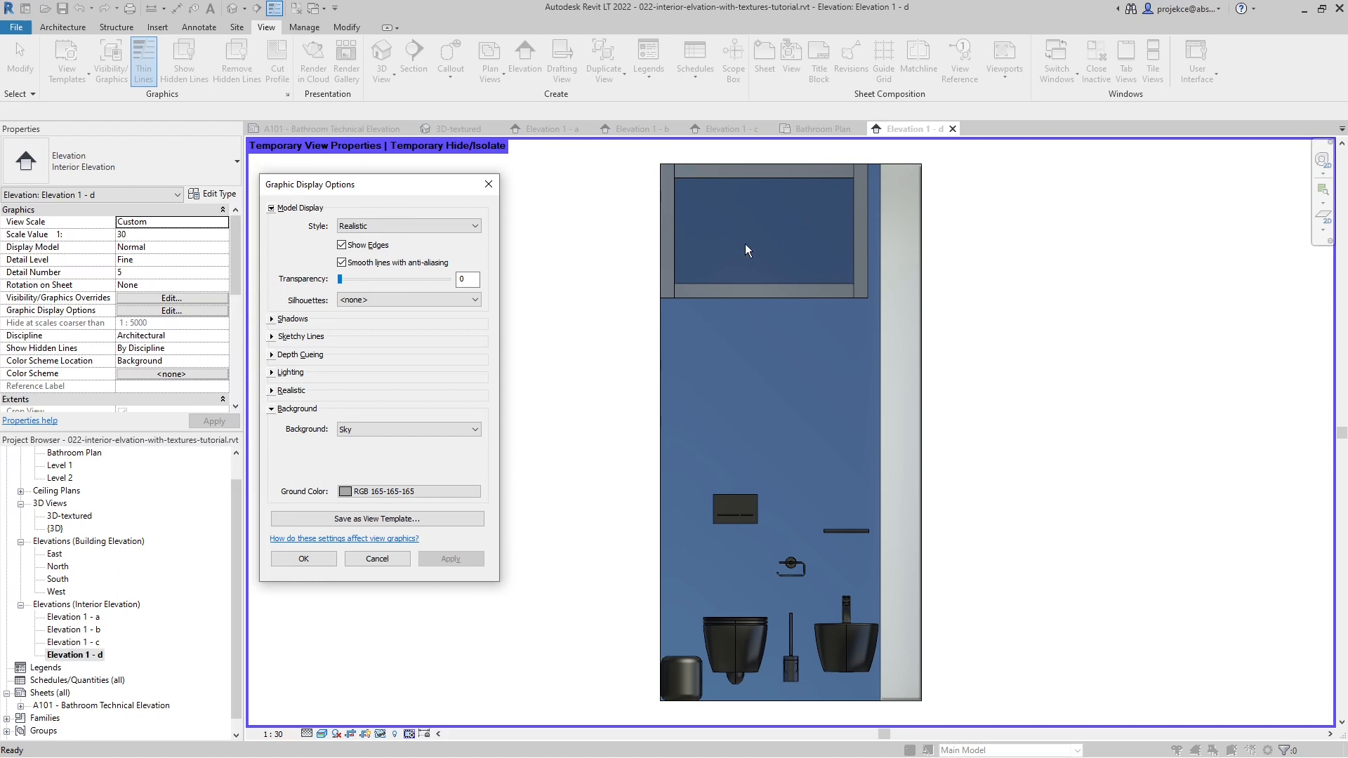
# - Apply a Gradient background to Elevation 1 - d and set its horizon color to RGB 199-199-199
pyautogui.click(390, 428)
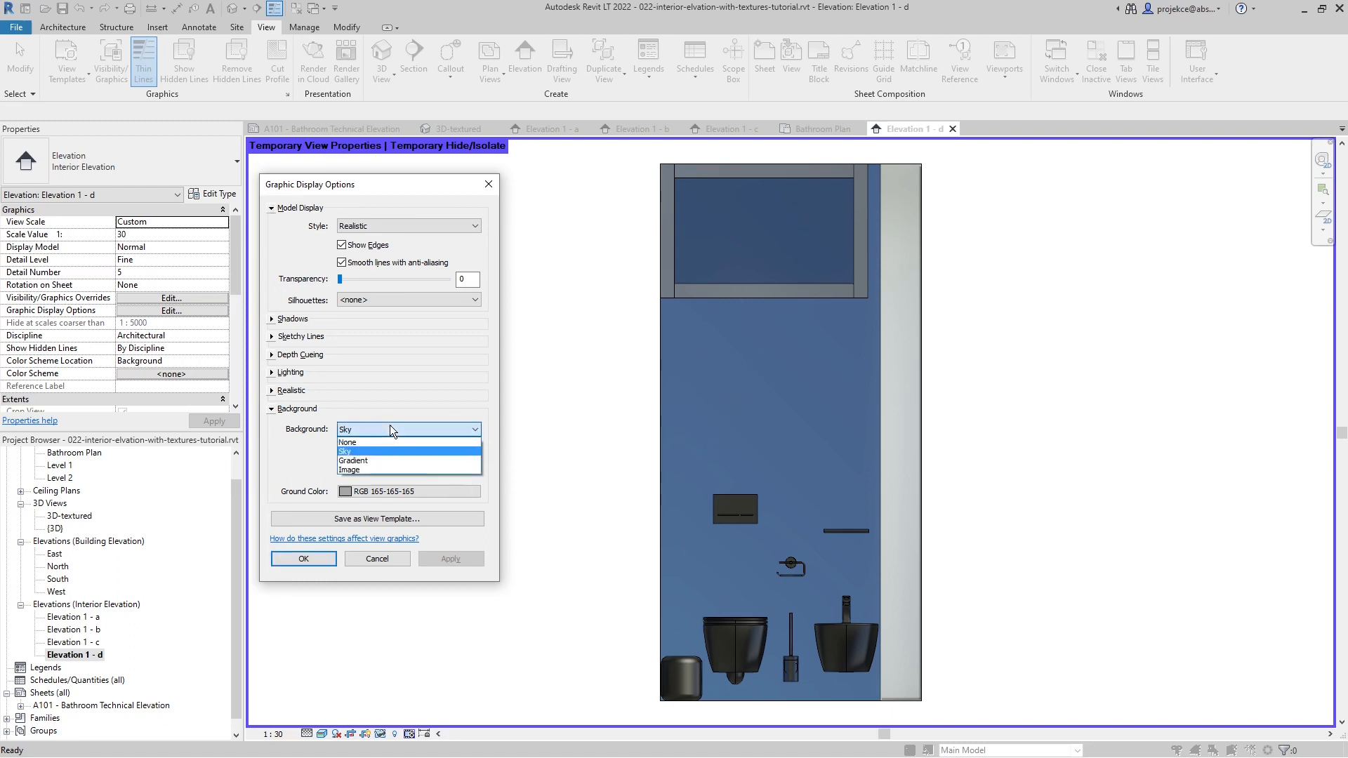
pyautogui.click(377, 461)
pyautogui.click(460, 556)
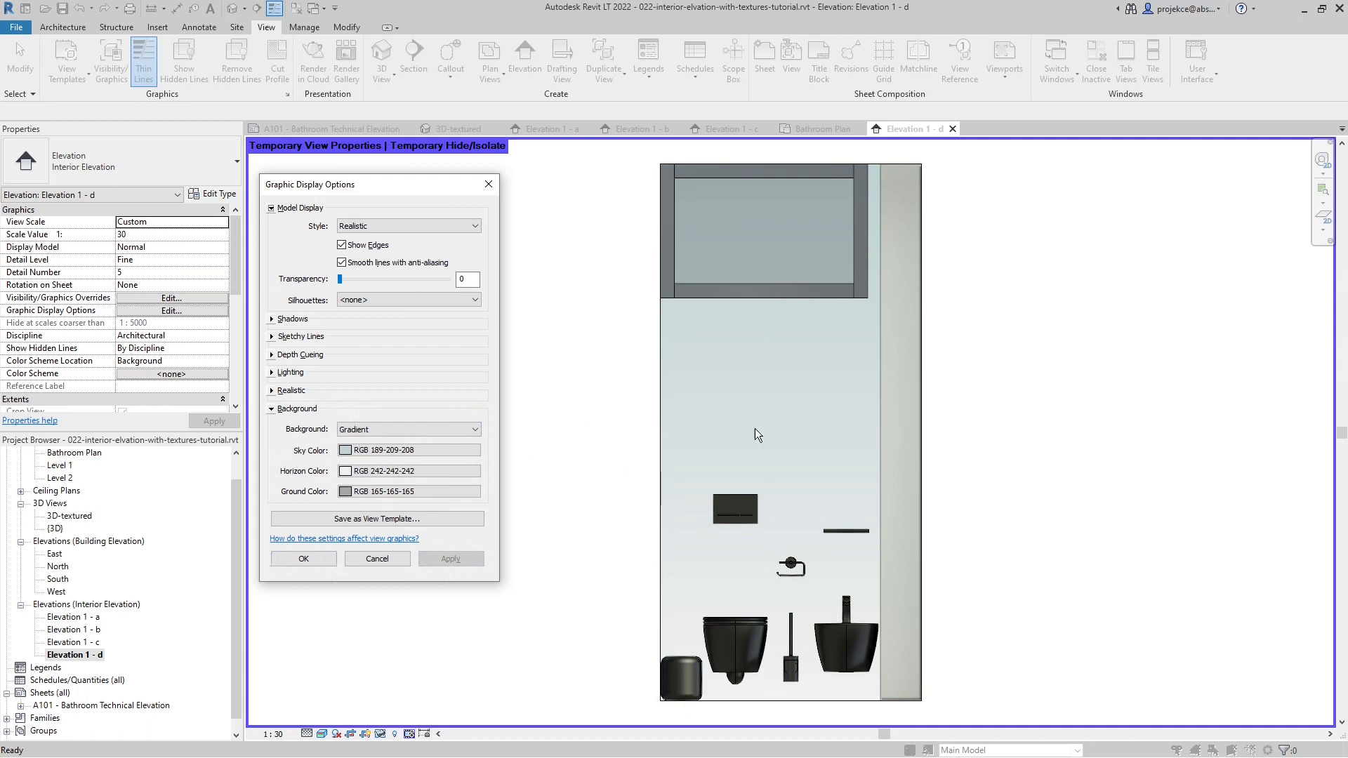
pyautogui.click(385, 472)
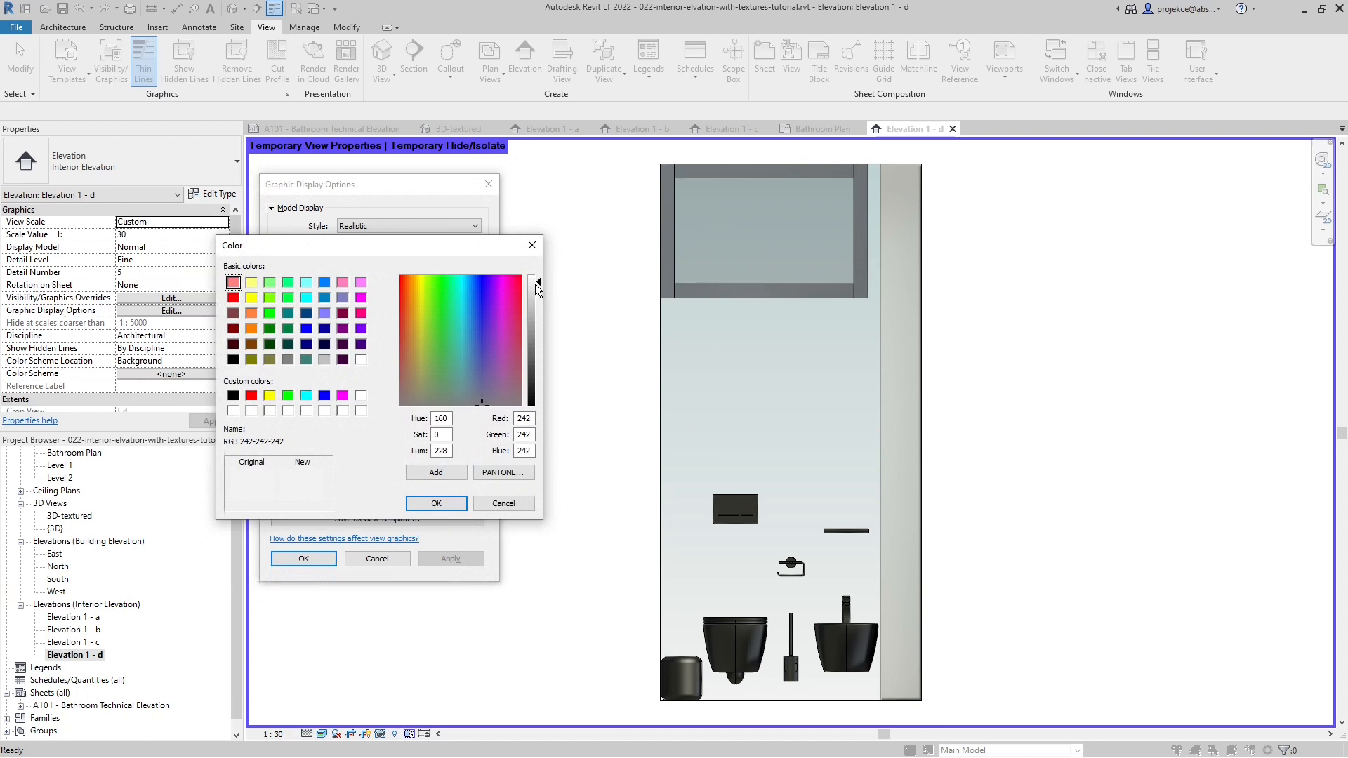
pyautogui.moveTo(539, 287); pyautogui.dragTo(540, 303)
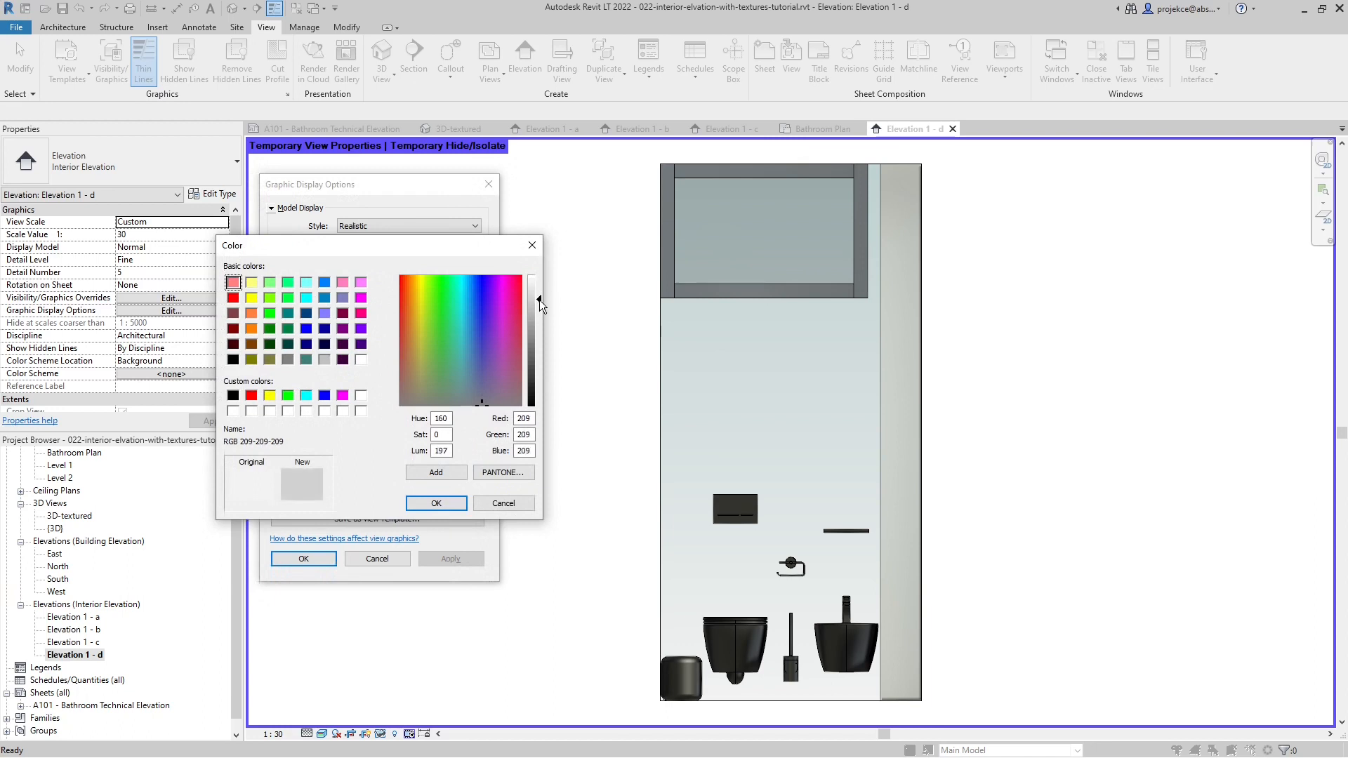
pyautogui.click(436, 504)
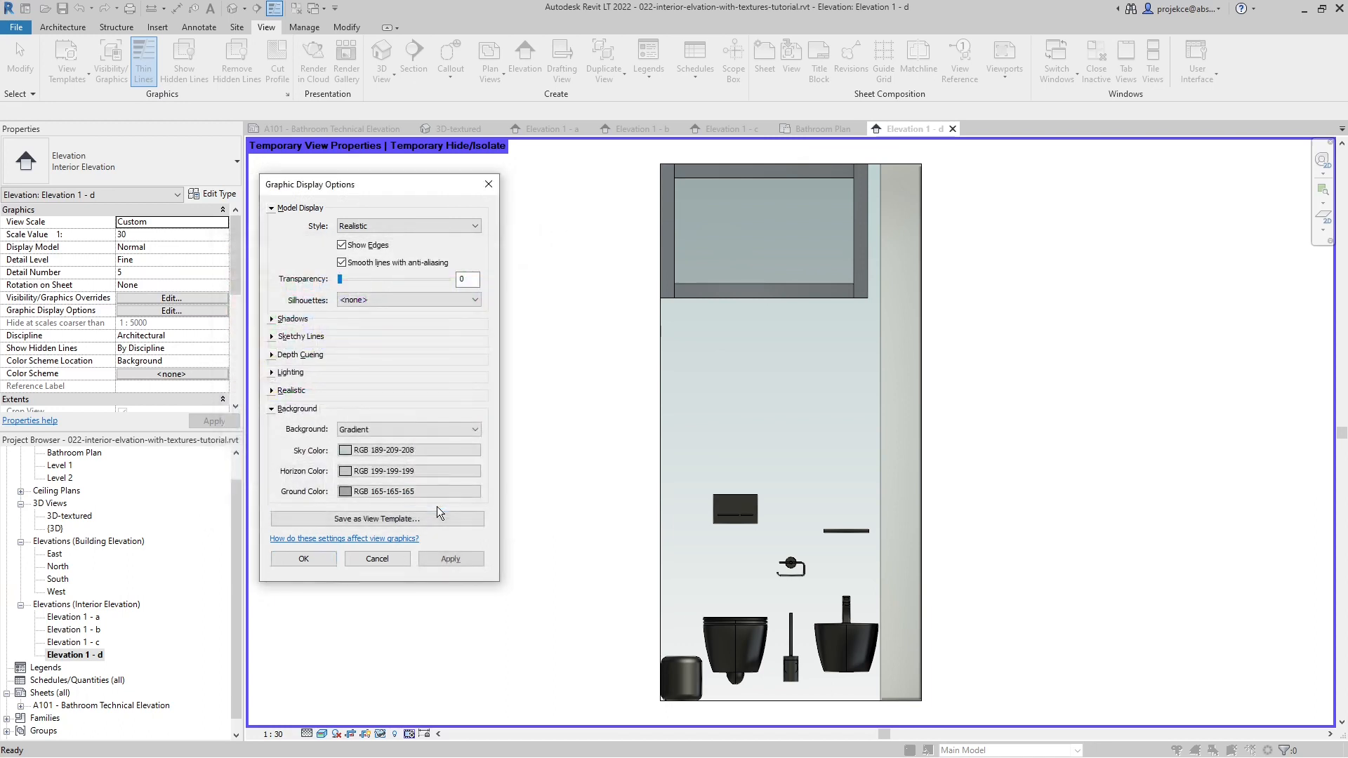
# - Set the gradient's sky color to RGB 157-187-186 and accept the graphic display options
pyautogui.click(399, 453)
pyautogui.moveTo(541, 305); pyautogui.dragTo(540, 319)
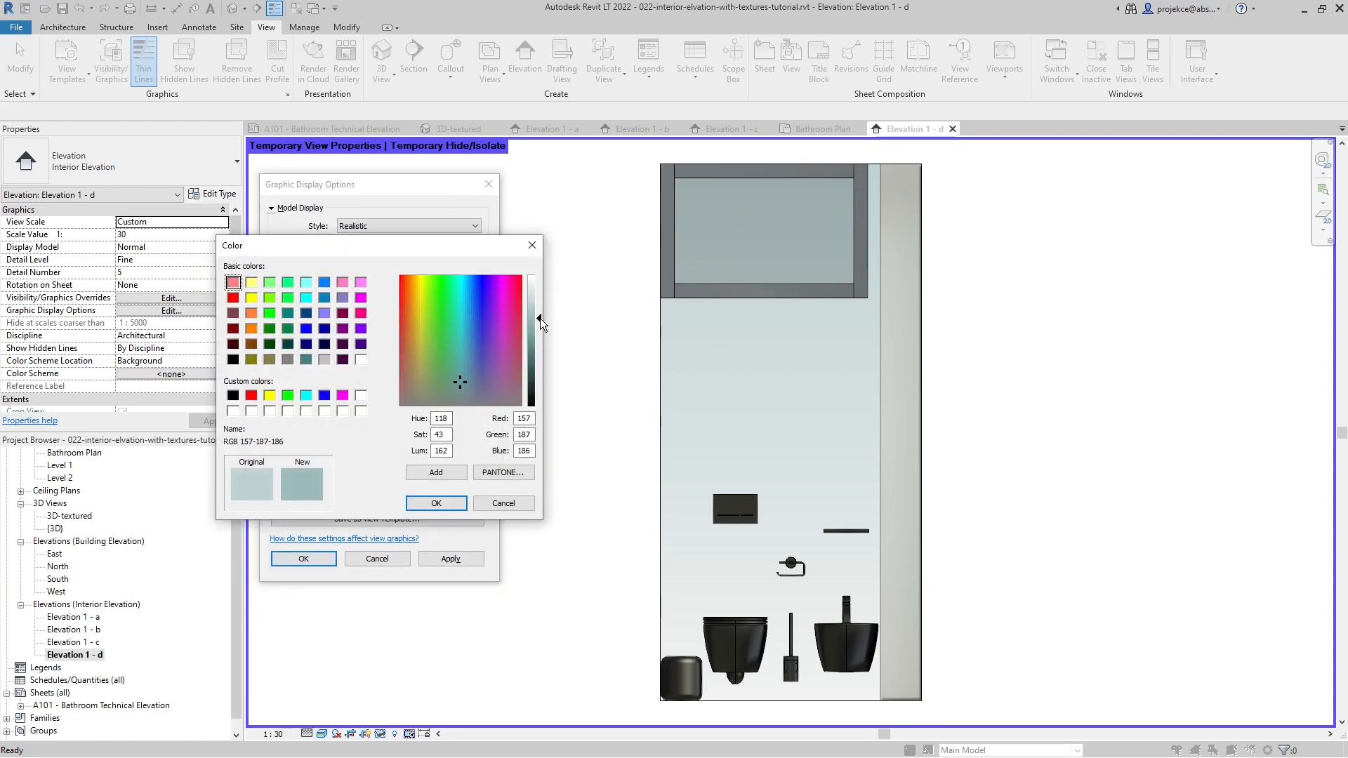
pyautogui.click(441, 500)
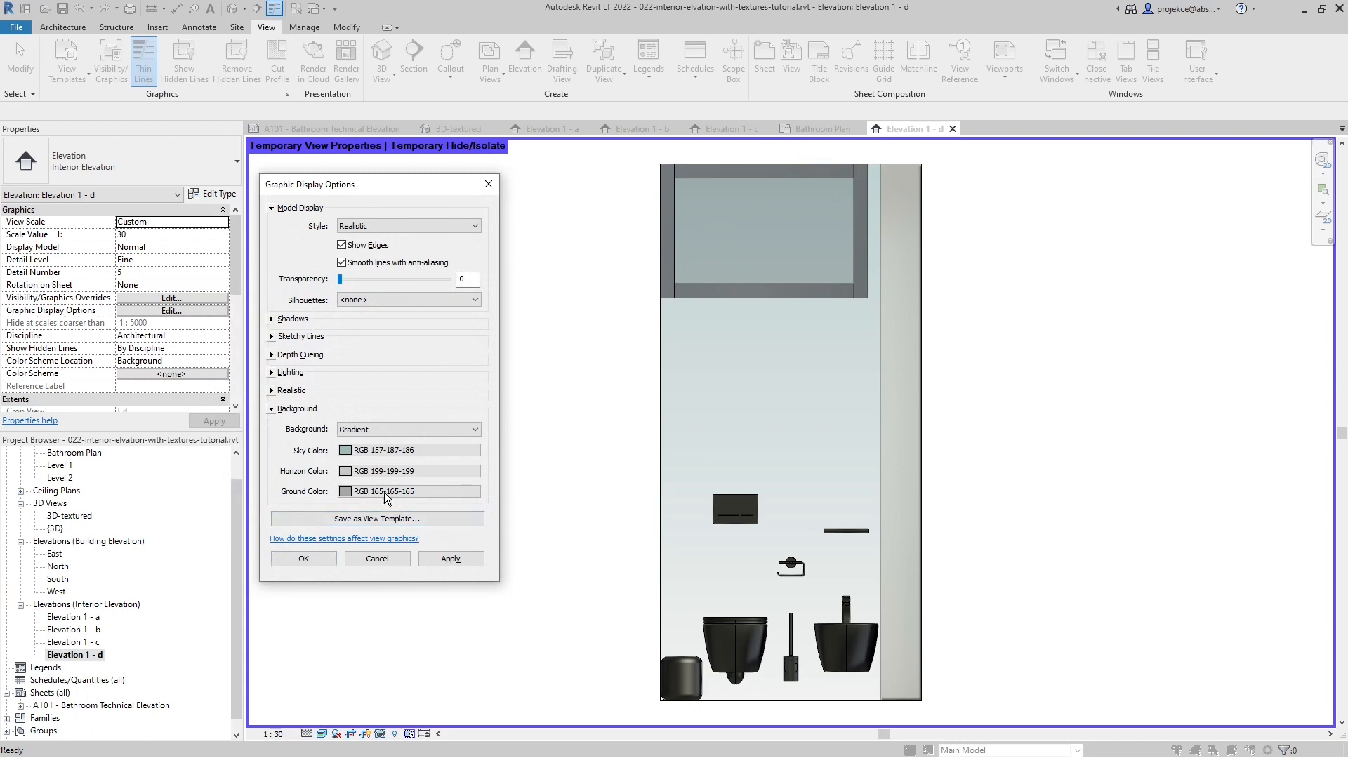
pyautogui.click(450, 560)
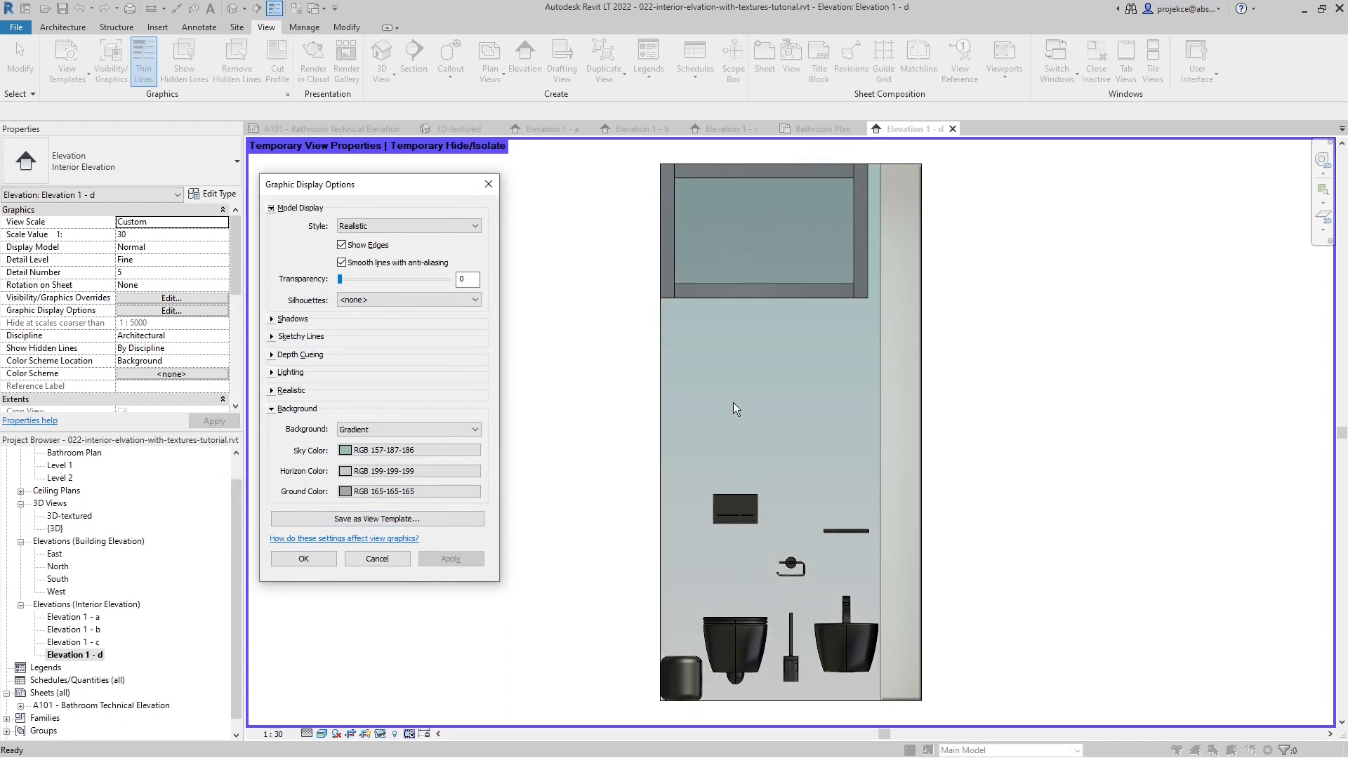
pyautogui.click(302, 562)
# - Reset the temporary hide in Elevation 1 - d to restore the hidden cabinet and walls
pyautogui.press('h')
pyautogui.press('r')
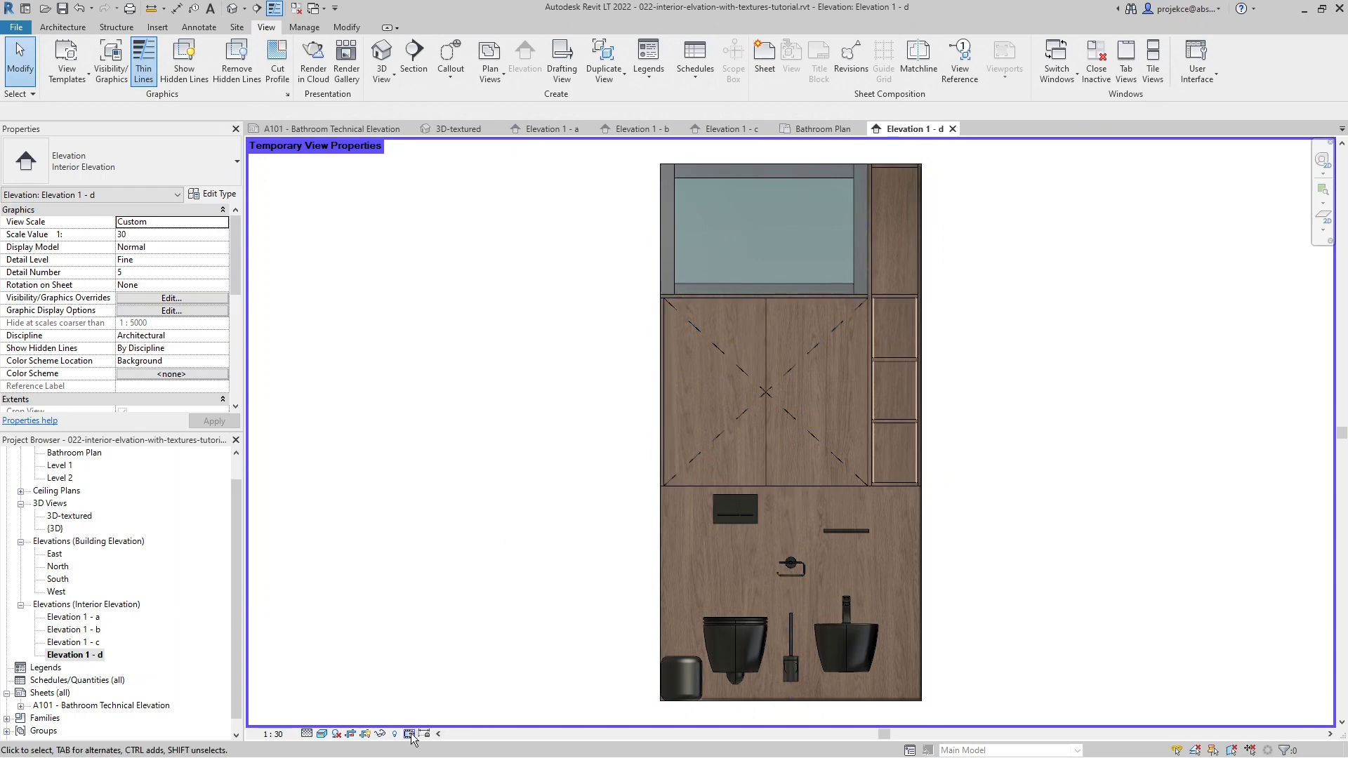
pyautogui.click(412, 734)
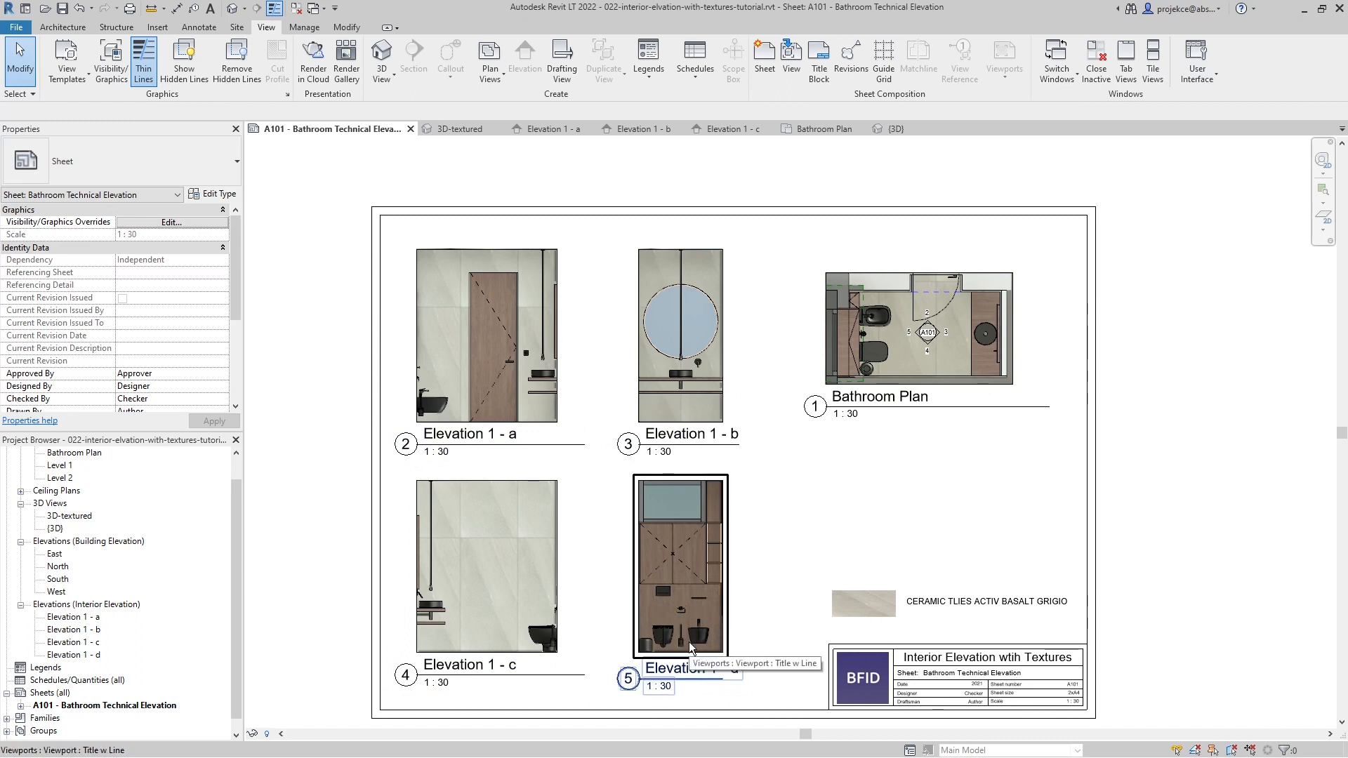
# - Switch the basin mixer family's 3D view to the Realistic visual style
pyautogui.click(897, 129)
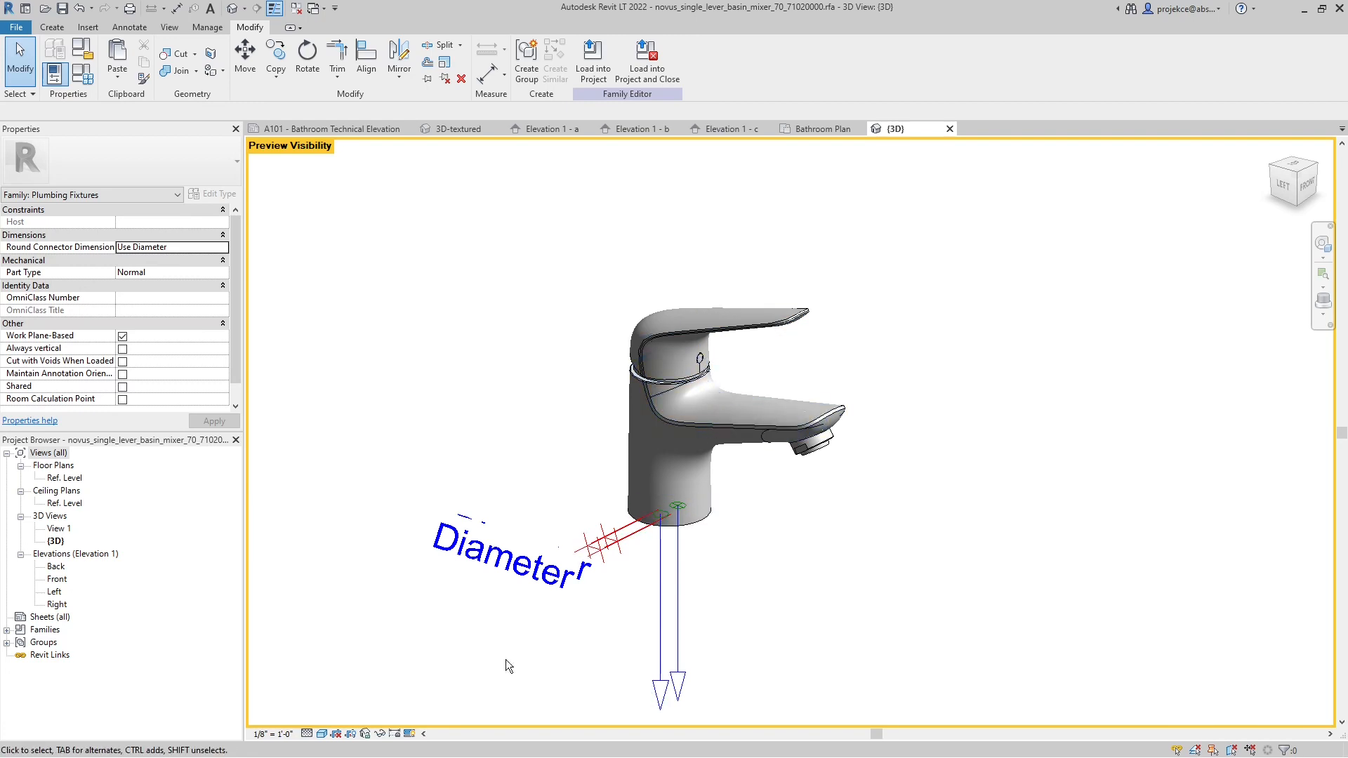
pyautogui.click(323, 734)
pyautogui.click(345, 717)
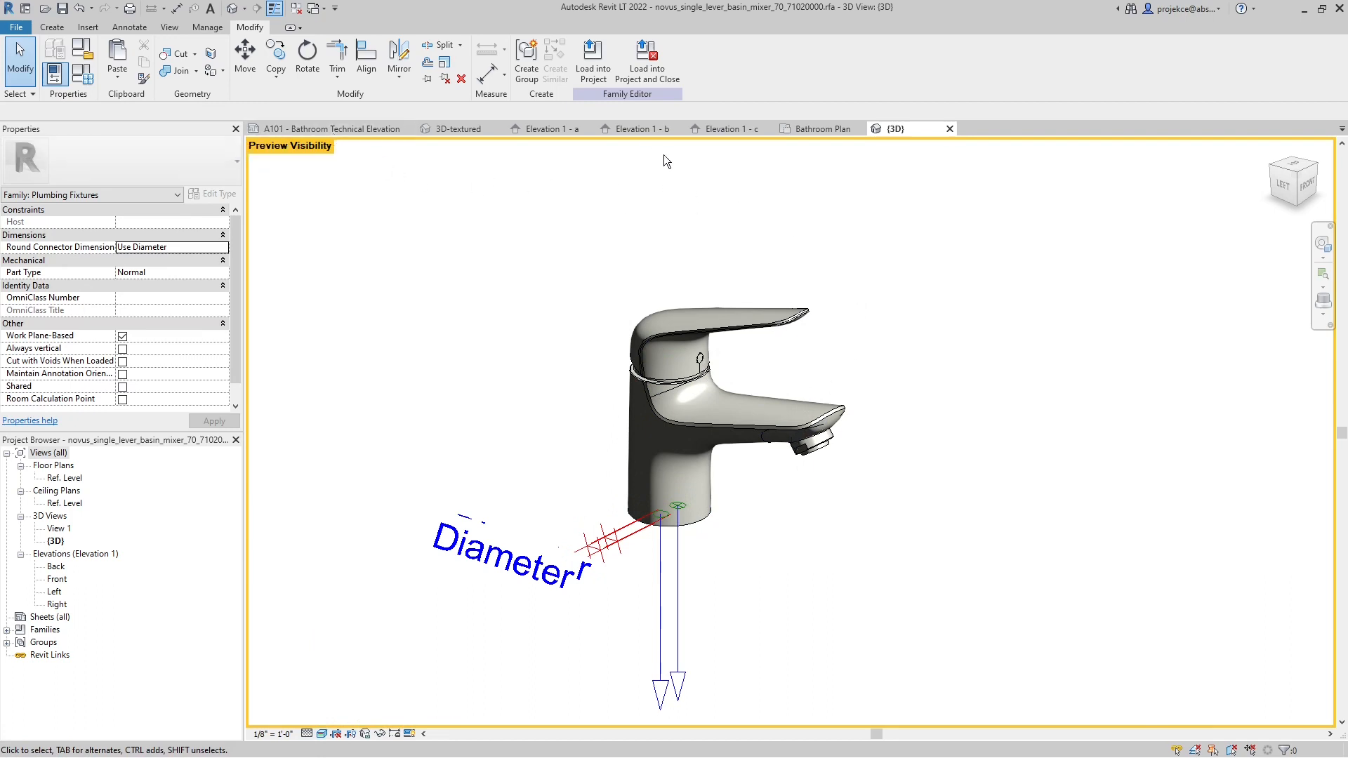
# - Load the basin mixer family into the project and place one Chrome 000 instance on the bidet in Bathroom Plan
pyautogui.click(596, 66)
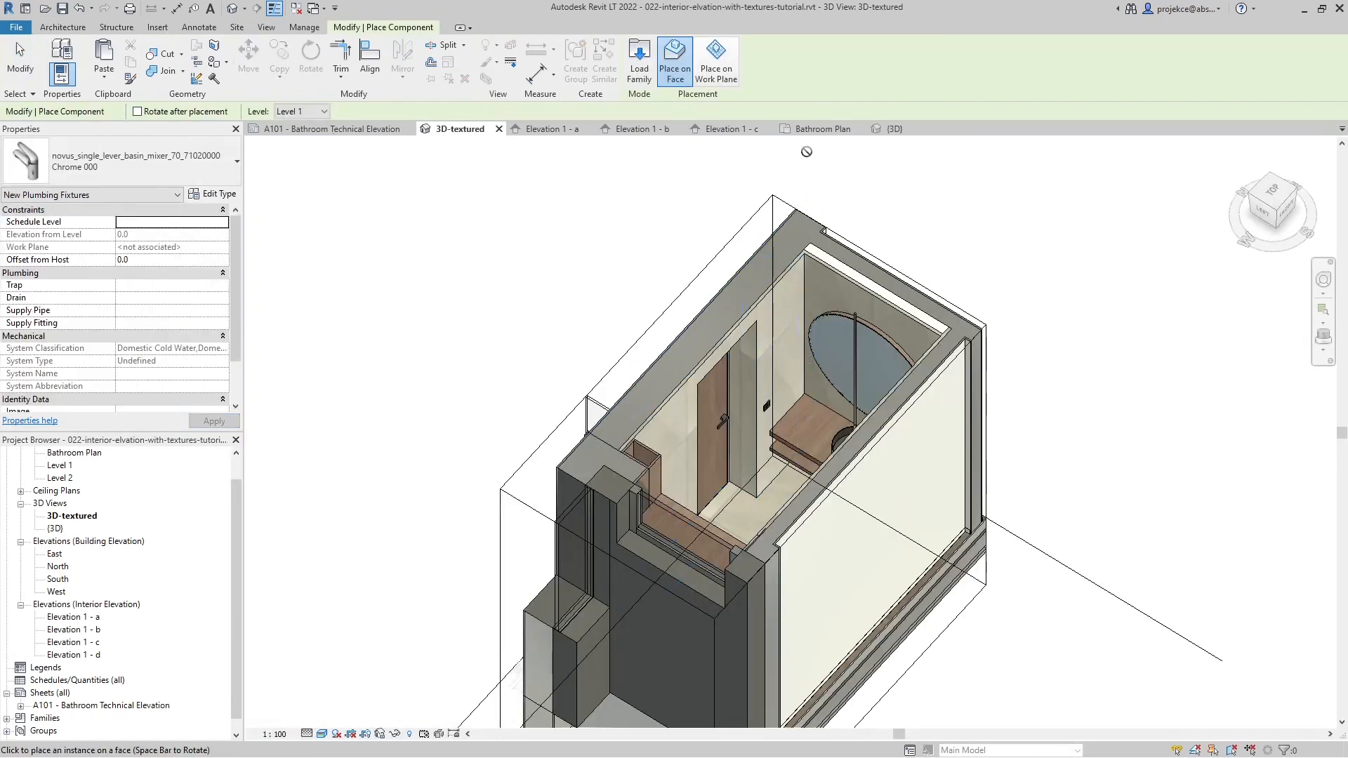
pyautogui.click(812, 129)
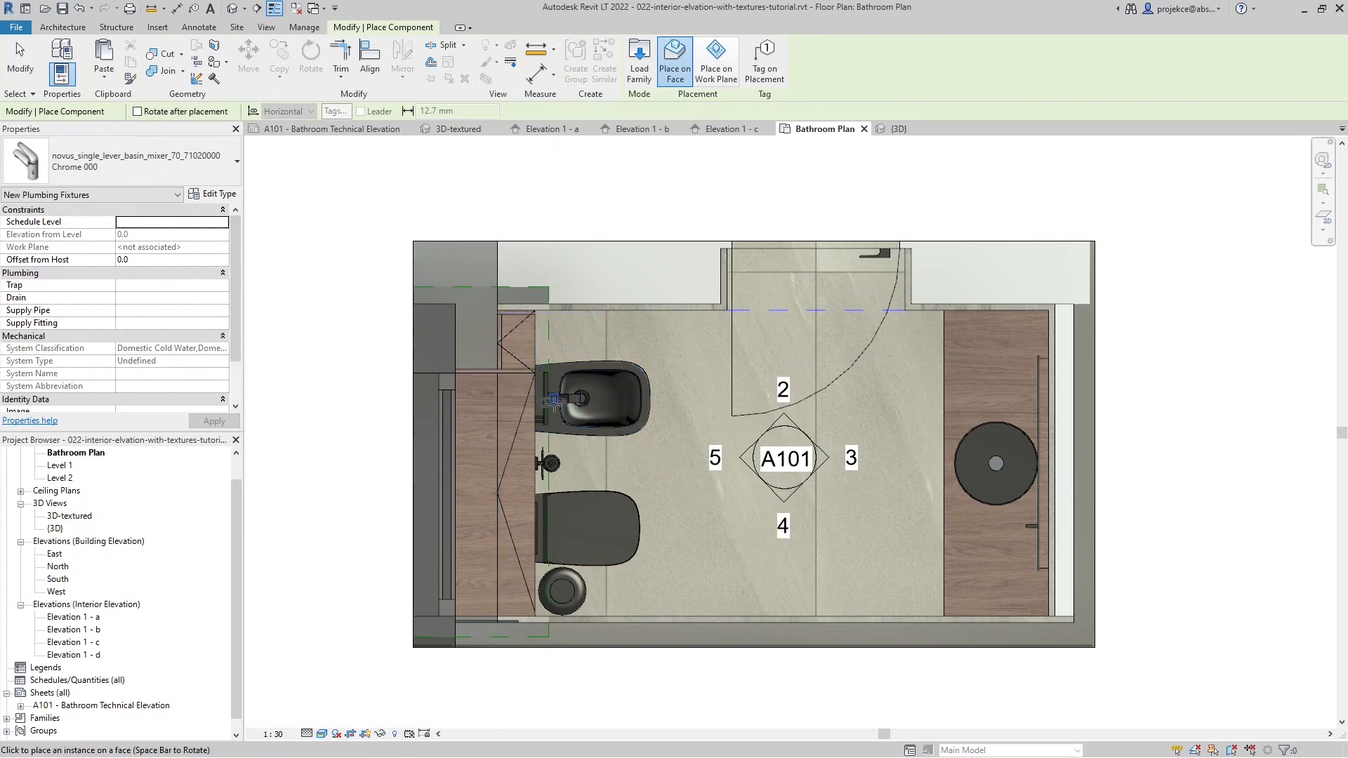
pyautogui.scroll(4, 554, 415)
pyautogui.click(553, 415)
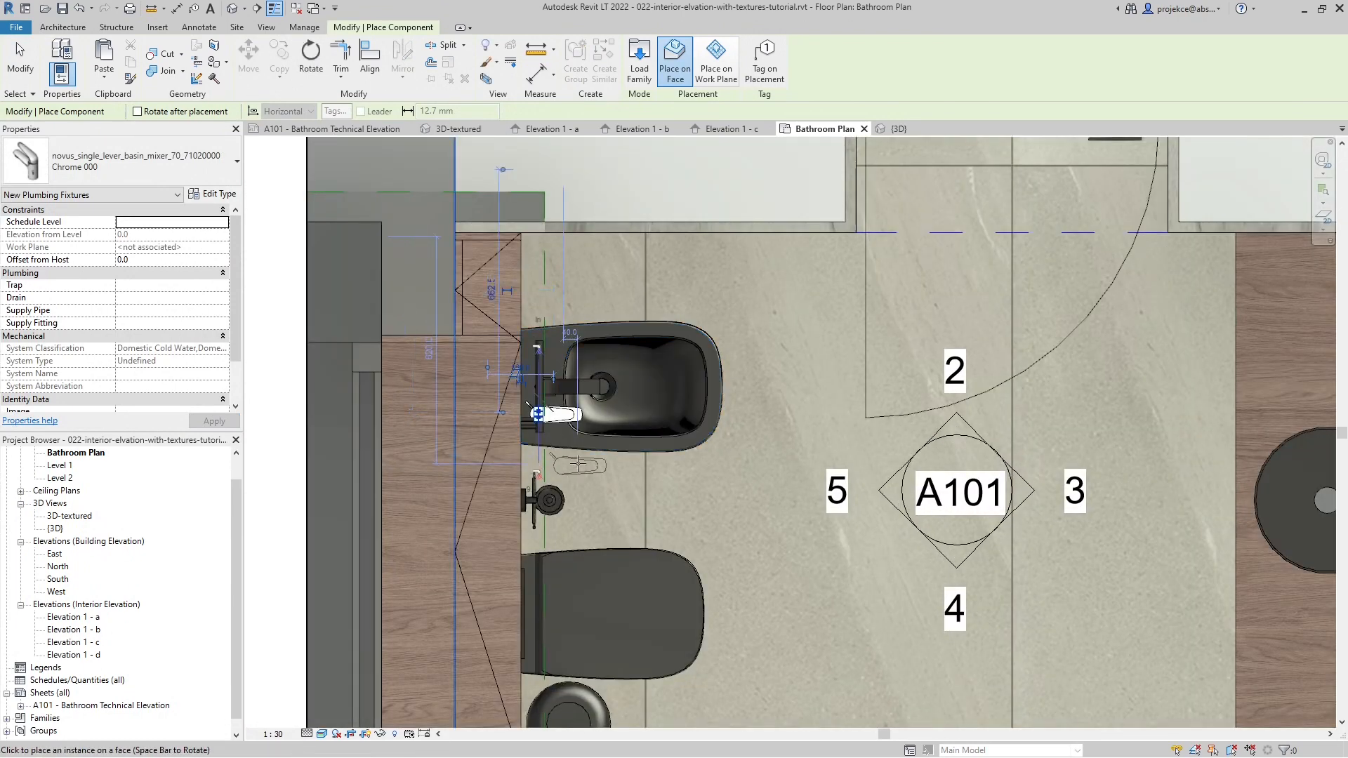
pyautogui.press('Escape')
pyautogui.scroll(-4, 579, 463)
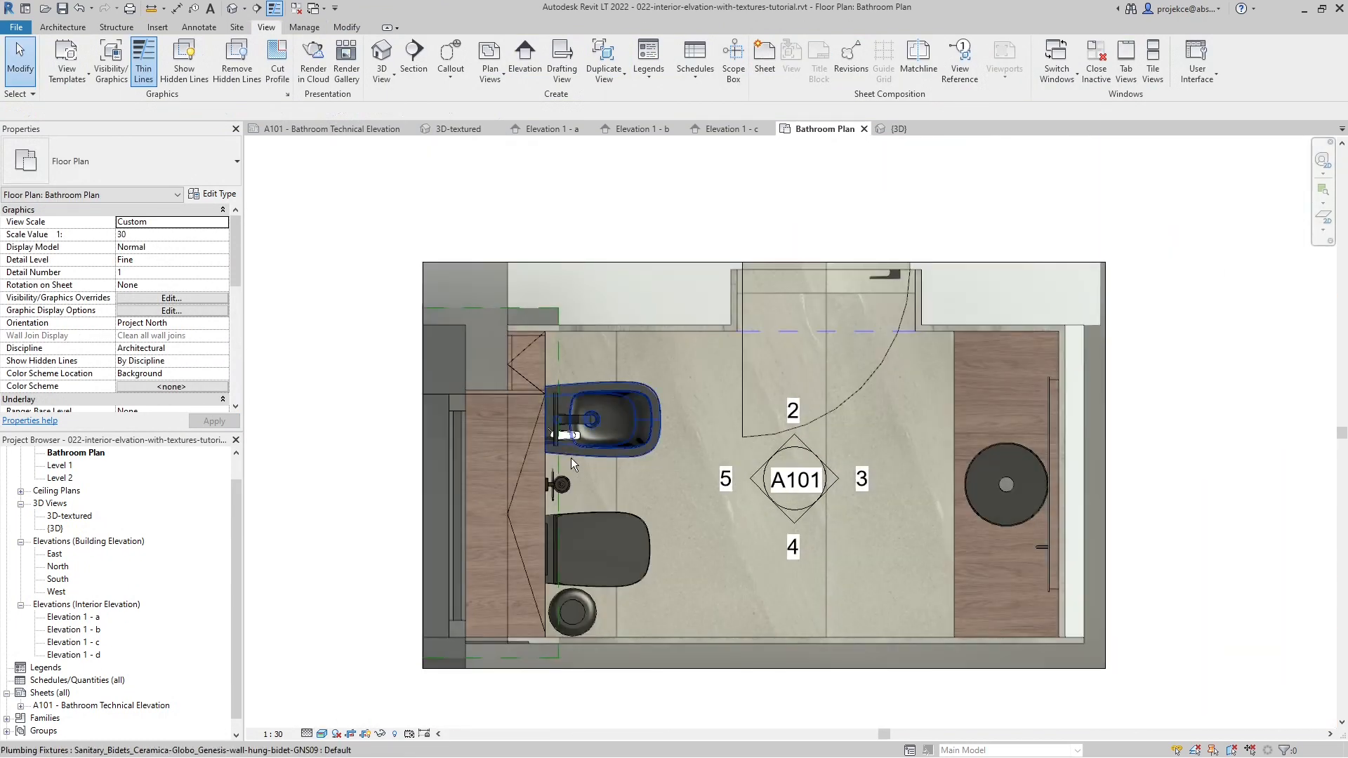
pyautogui.scroll(3, 565, 451)
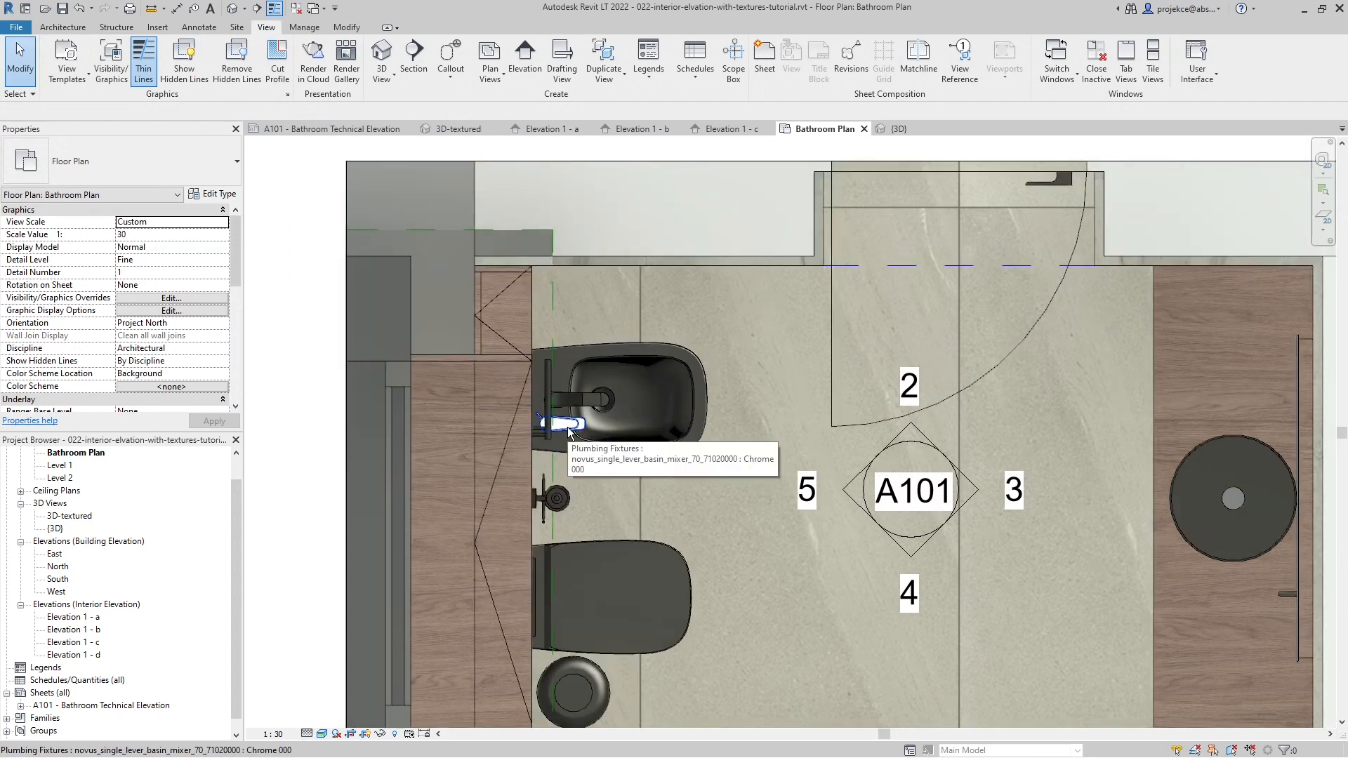
# - Activate the Elevation 1 - d viewport on sheet A101 and select the newly placed basin mixer on the bidet
pyautogui.click(368, 128)
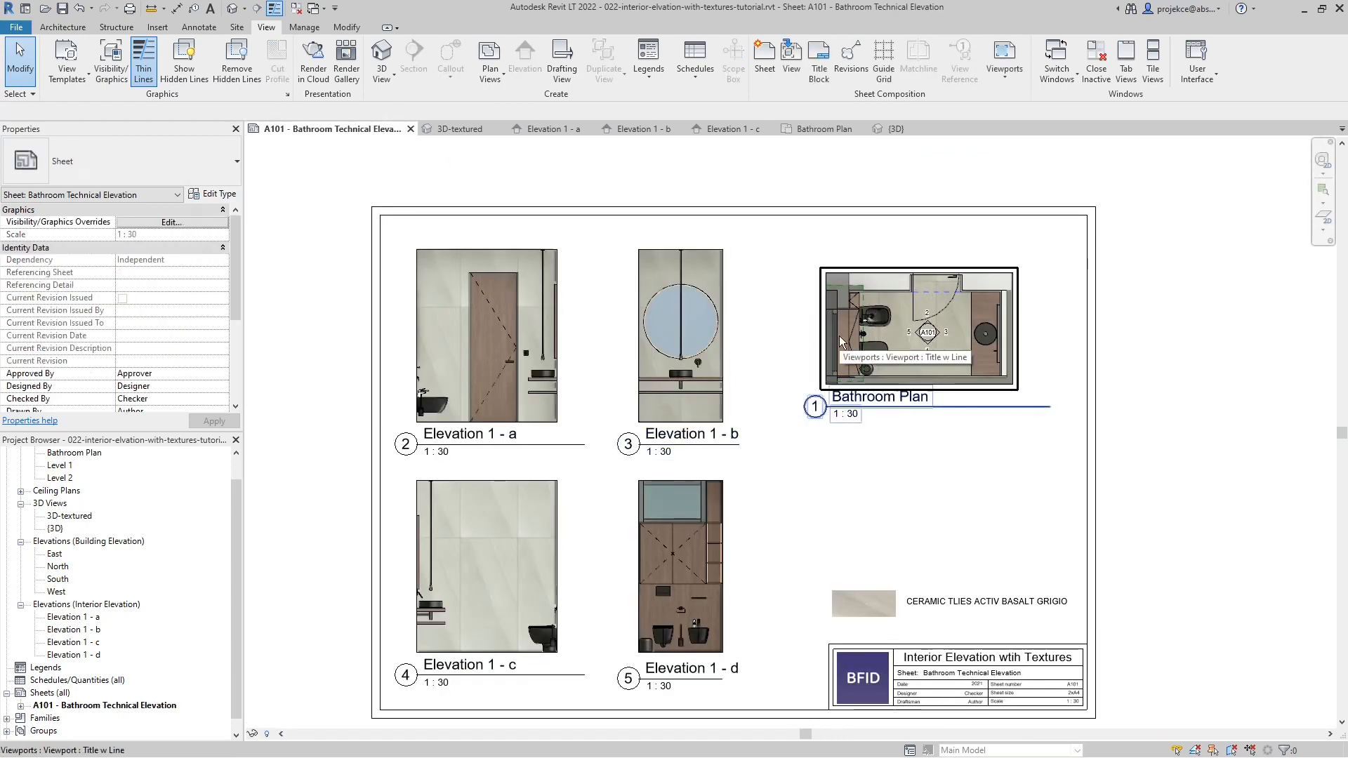
pyautogui.scroll(5, 700, 635)
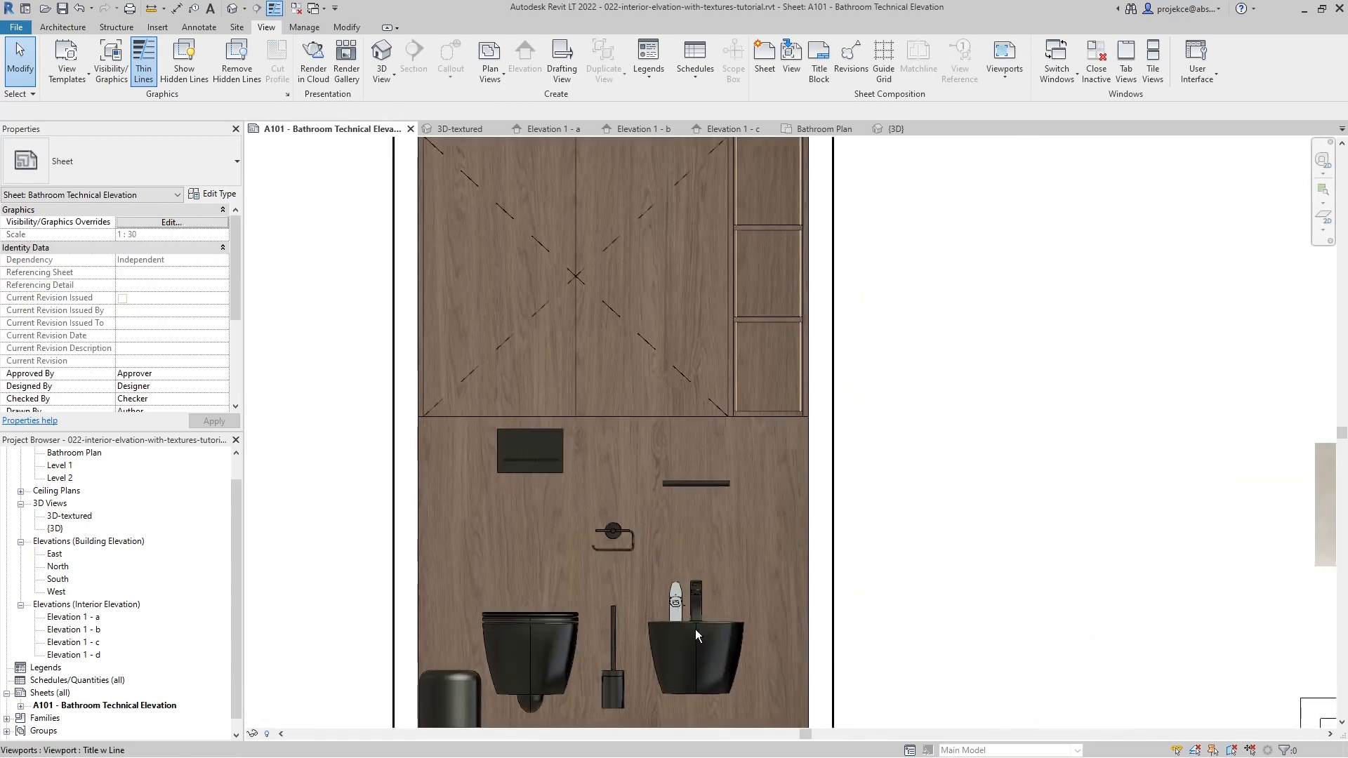
pyautogui.scroll(-1, 696, 629)
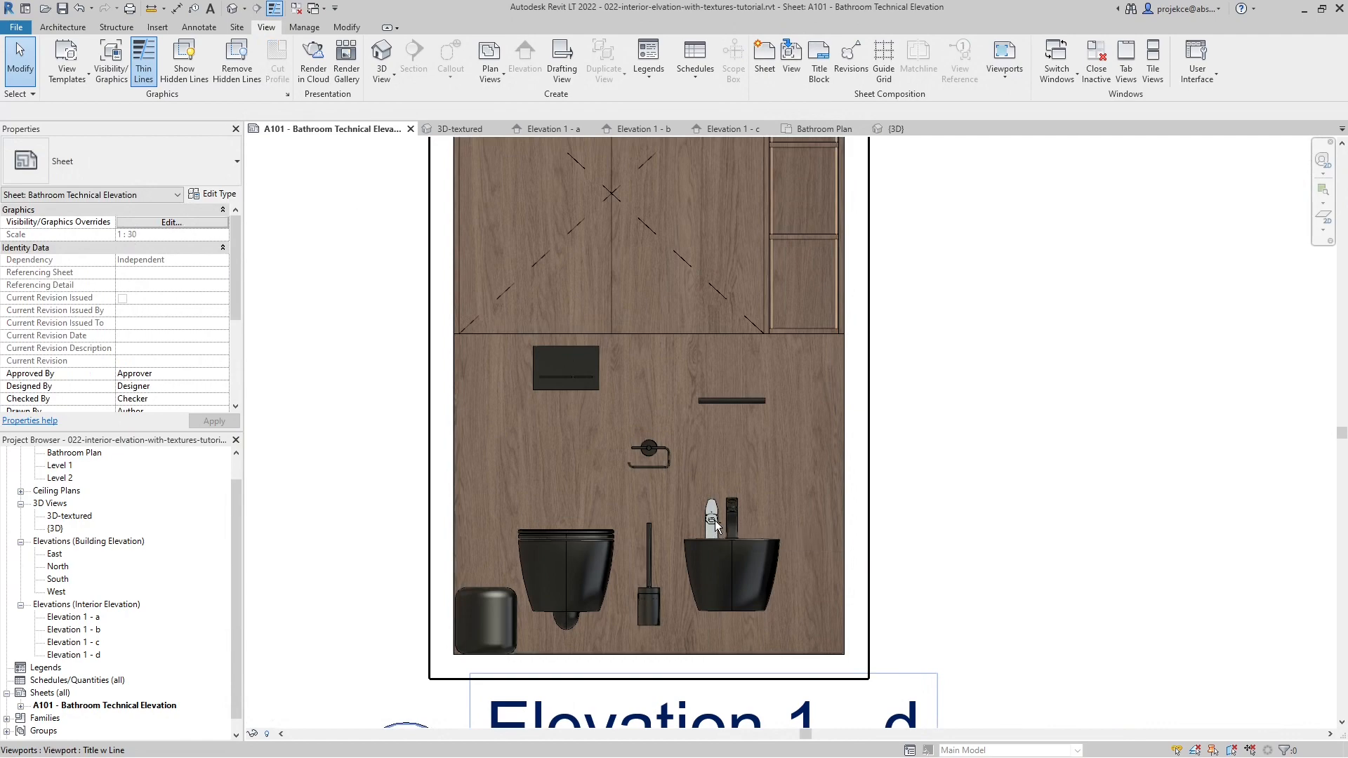
pyautogui.scroll(-1, 737, 463)
pyautogui.doubleClick(744, 449)
pyautogui.click(712, 484)
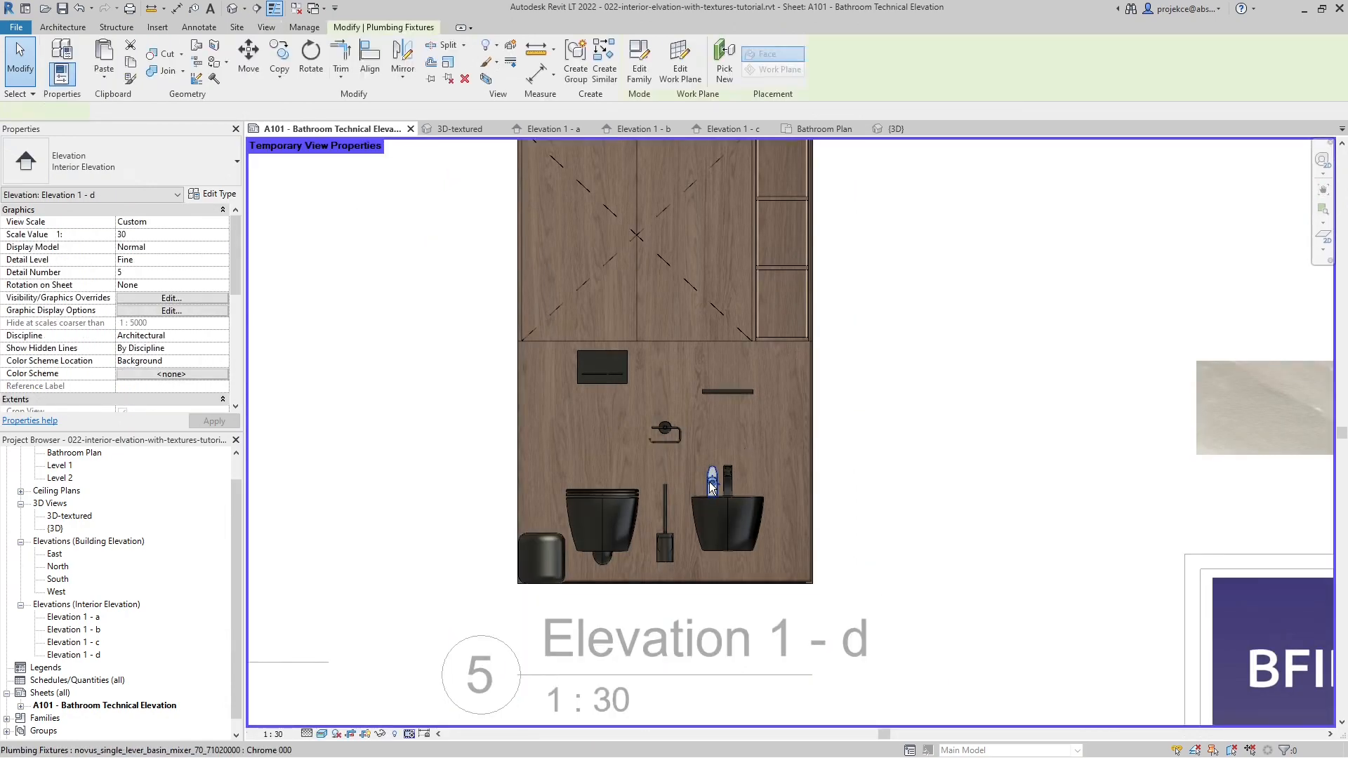
# - Set the appearance color of the mixer type's BOS_10_Material to black, RGB 0 0 0, and accept the material and type properties
pyautogui.click(222, 194)
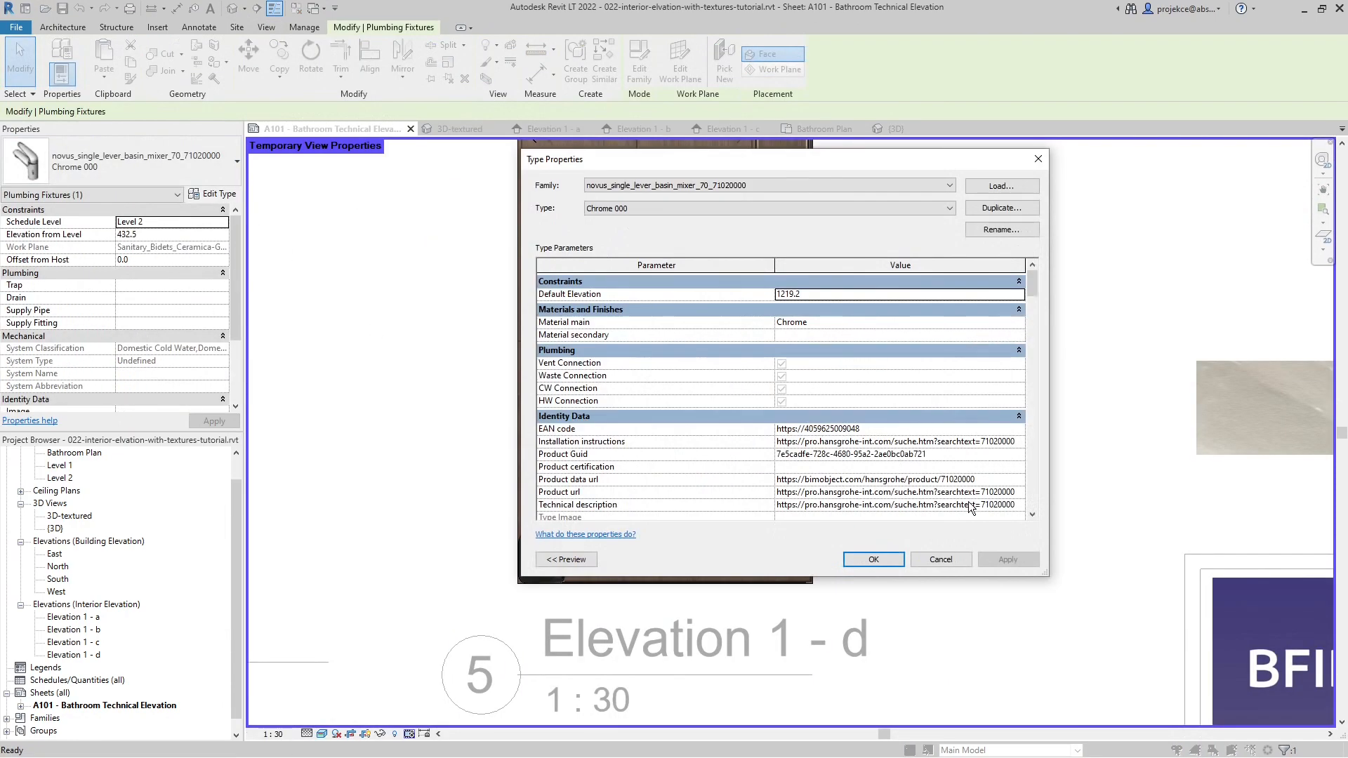
pyautogui.scroll(-6, 917, 436)
pyautogui.scroll(-8, 917, 436)
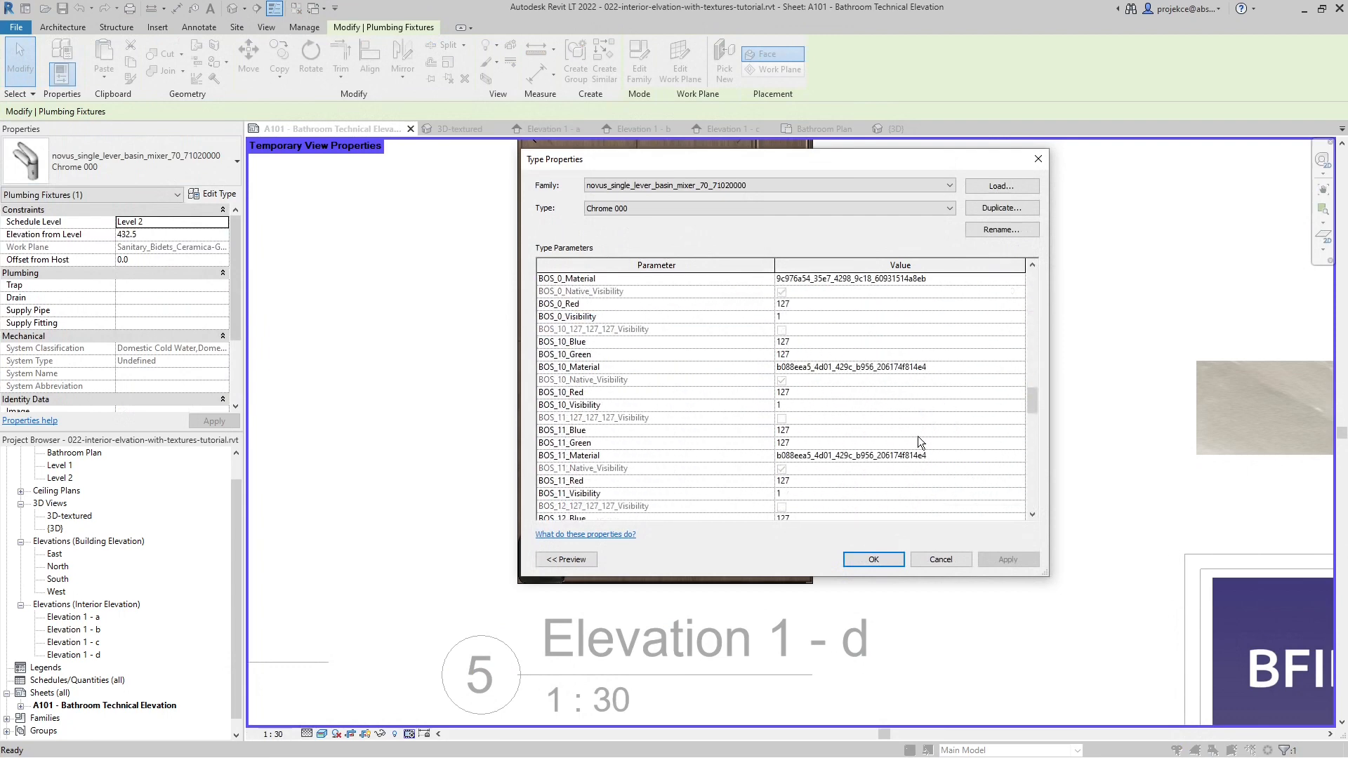
pyautogui.click(988, 328)
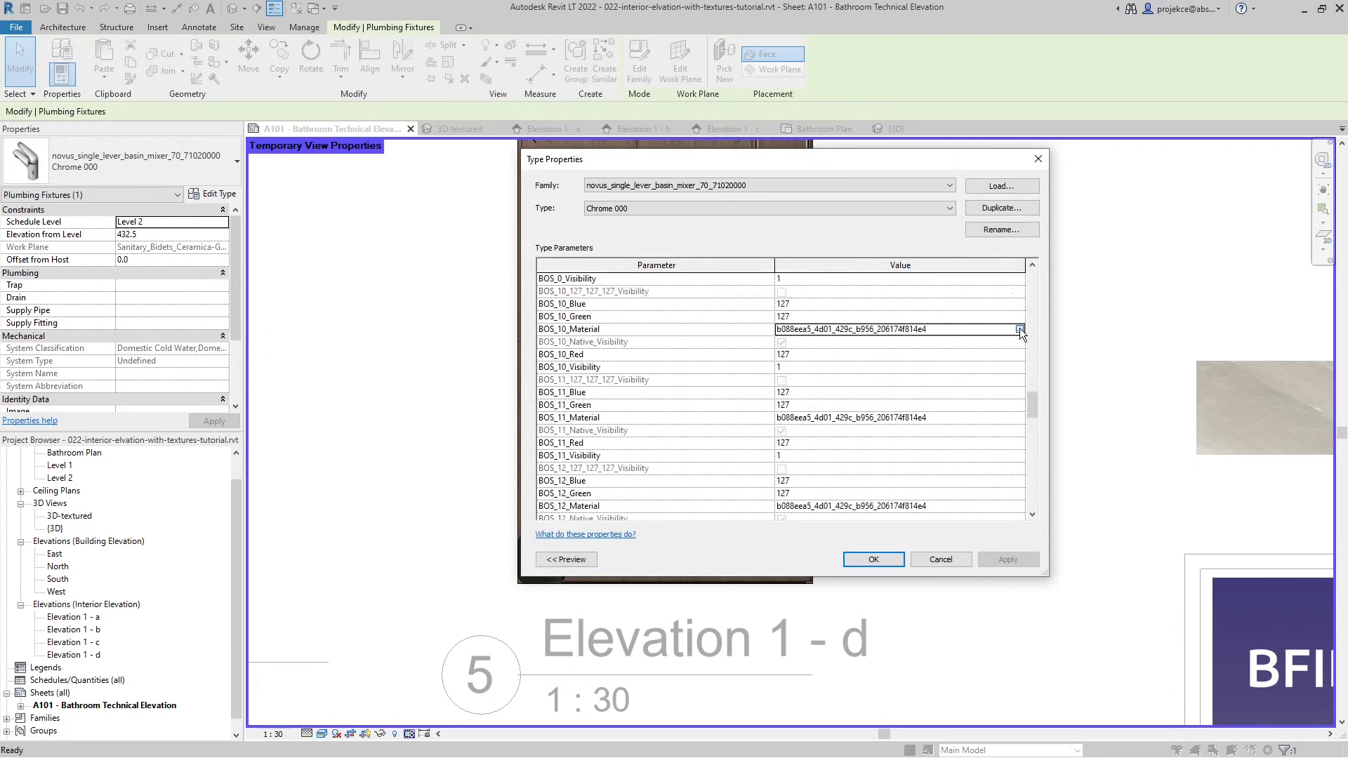
pyautogui.click(1020, 328)
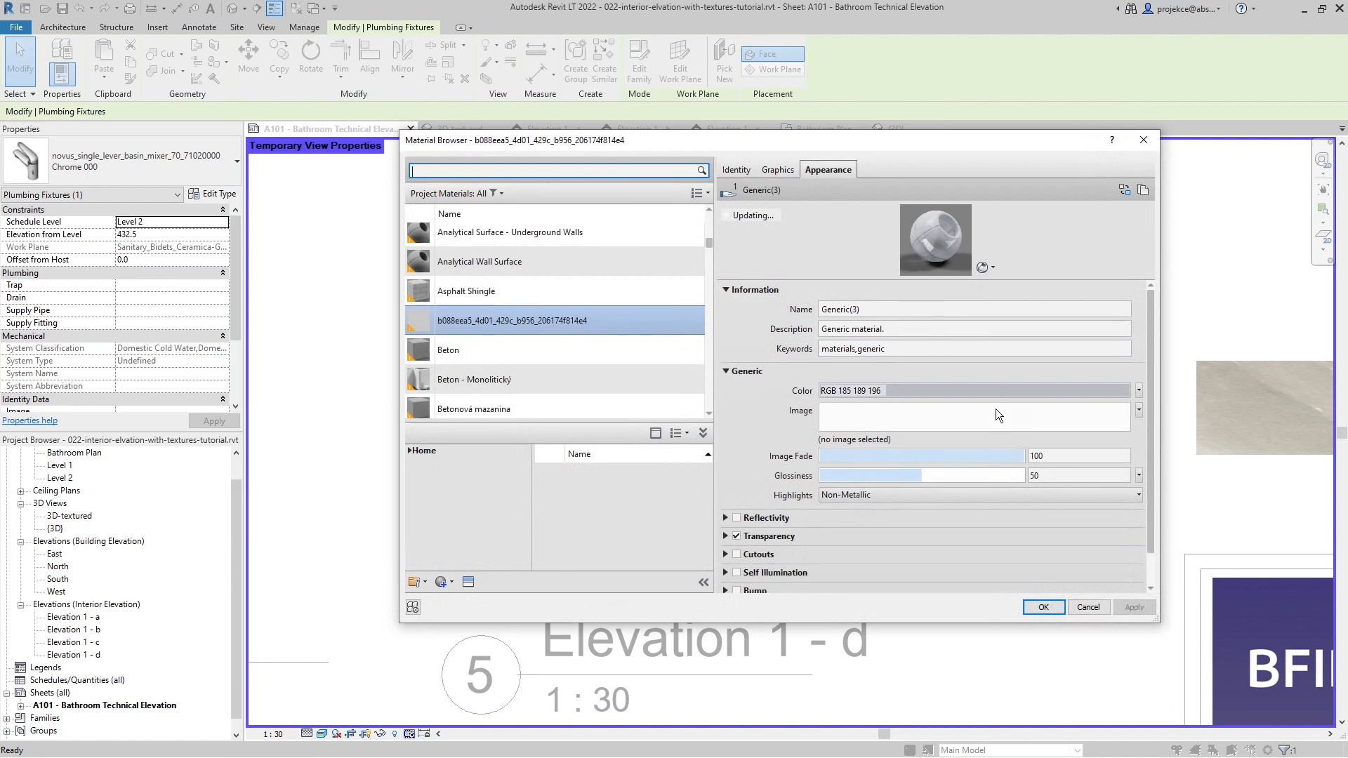
pyautogui.click(922, 393)
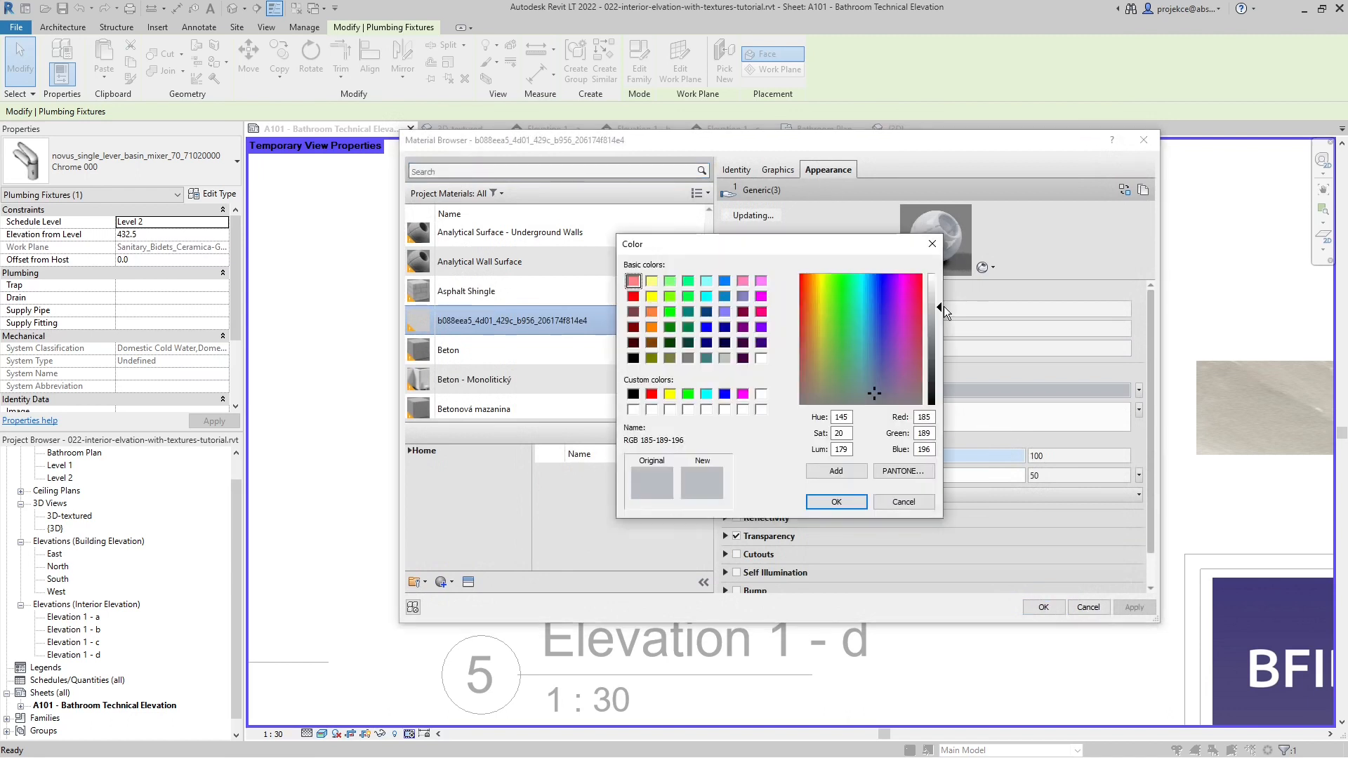
pyautogui.moveTo(939, 311); pyautogui.dragTo(939, 404)
pyautogui.click(837, 502)
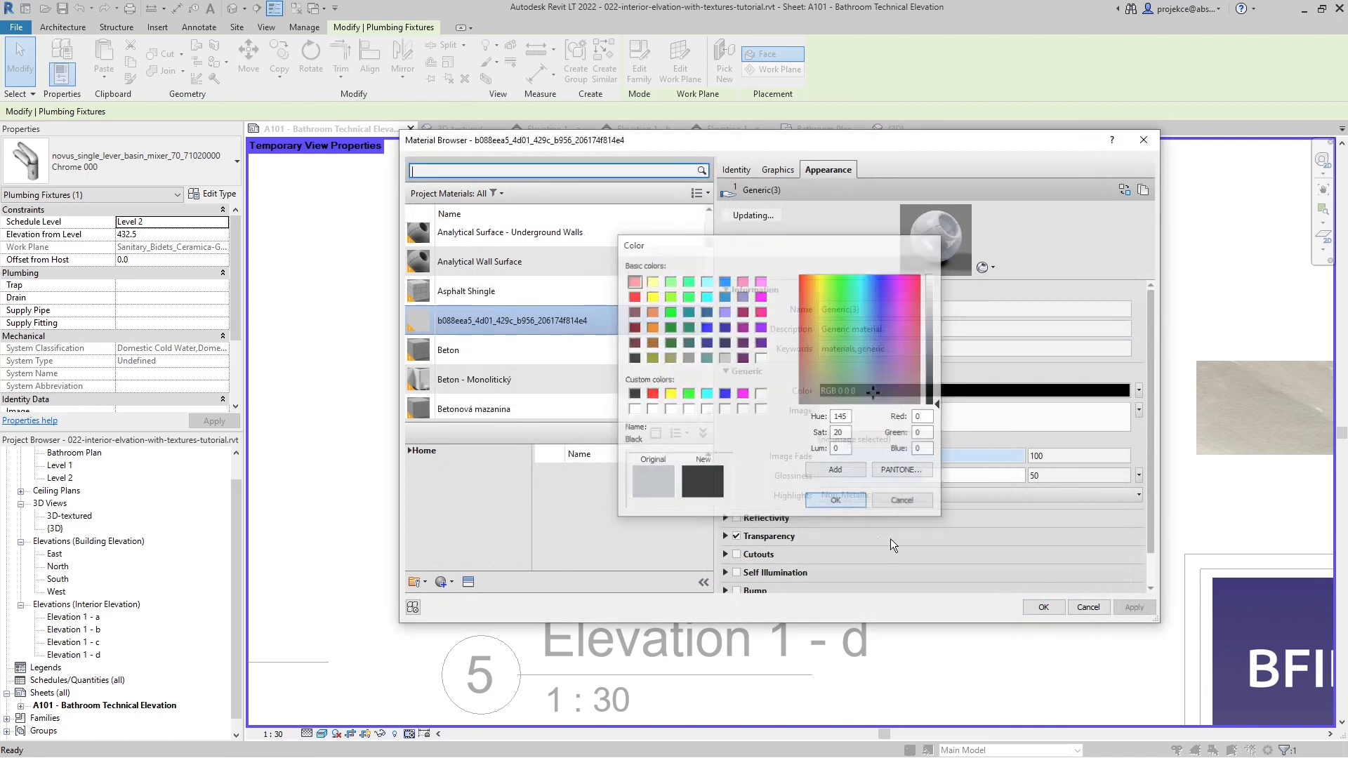
pyautogui.click(1042, 609)
pyautogui.click(865, 561)
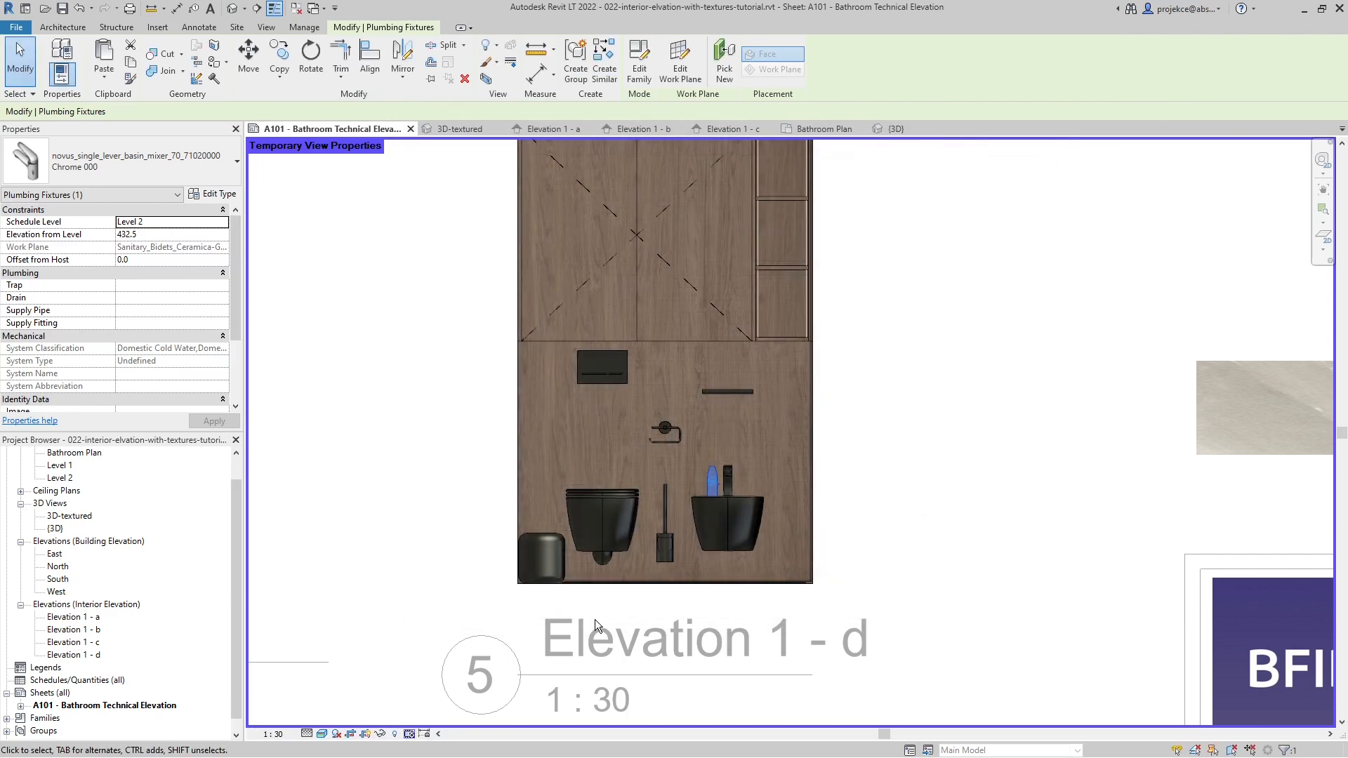
# - Deselect the basin mixer and deactivate the Elevation 1 - d viewport
pyautogui.click(950, 482)
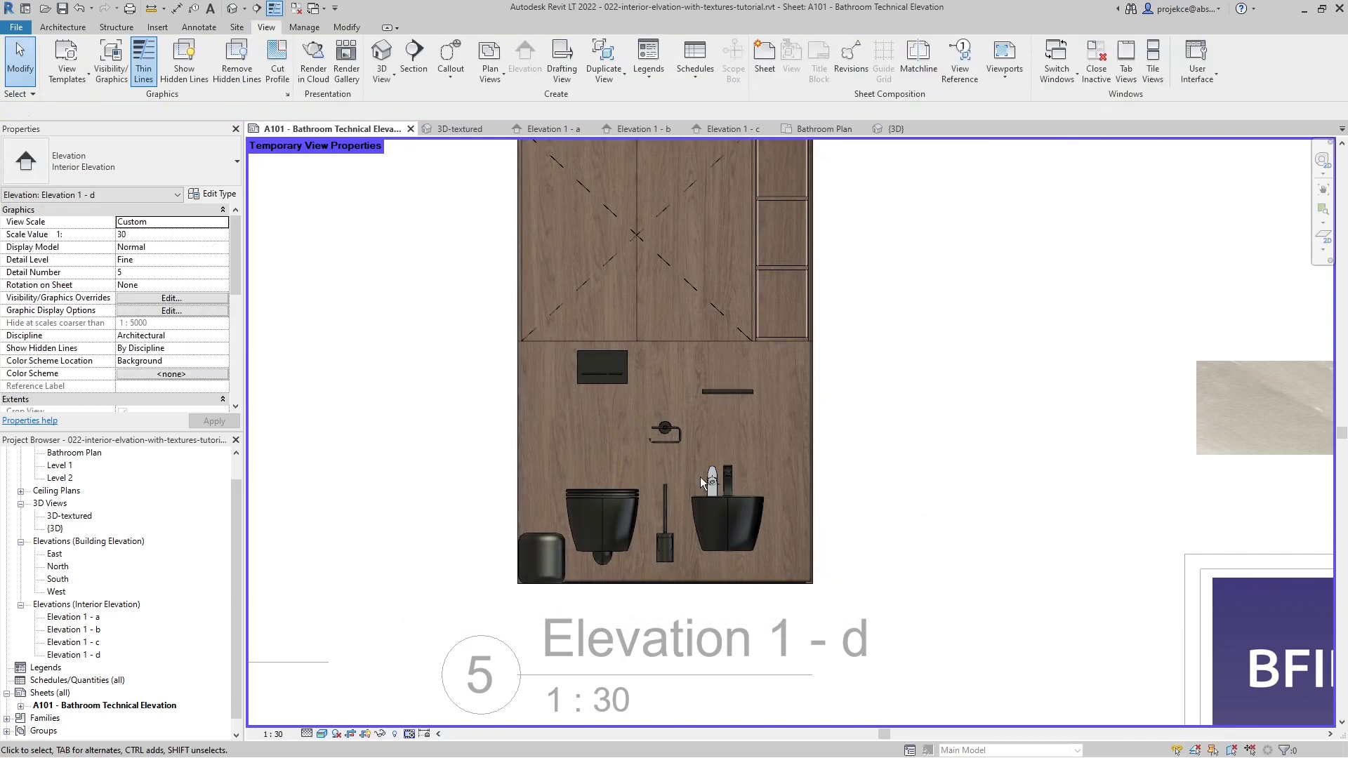
pyautogui.scroll(-6, 701, 477)
pyautogui.doubleClick(807, 361)
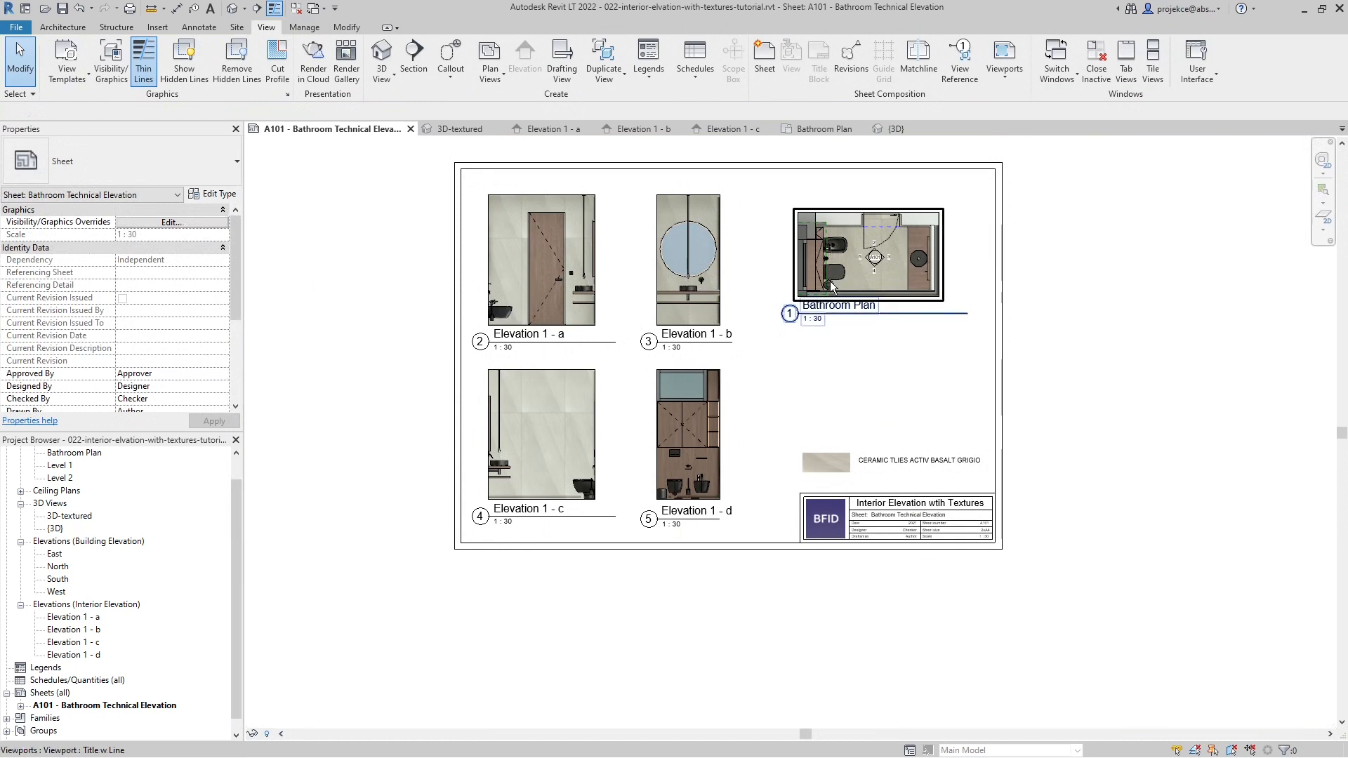
# - Switch to the basin mixer family, open its Front elevation and turn Preview Visibility on
pyautogui.scroll(2, 831, 285)
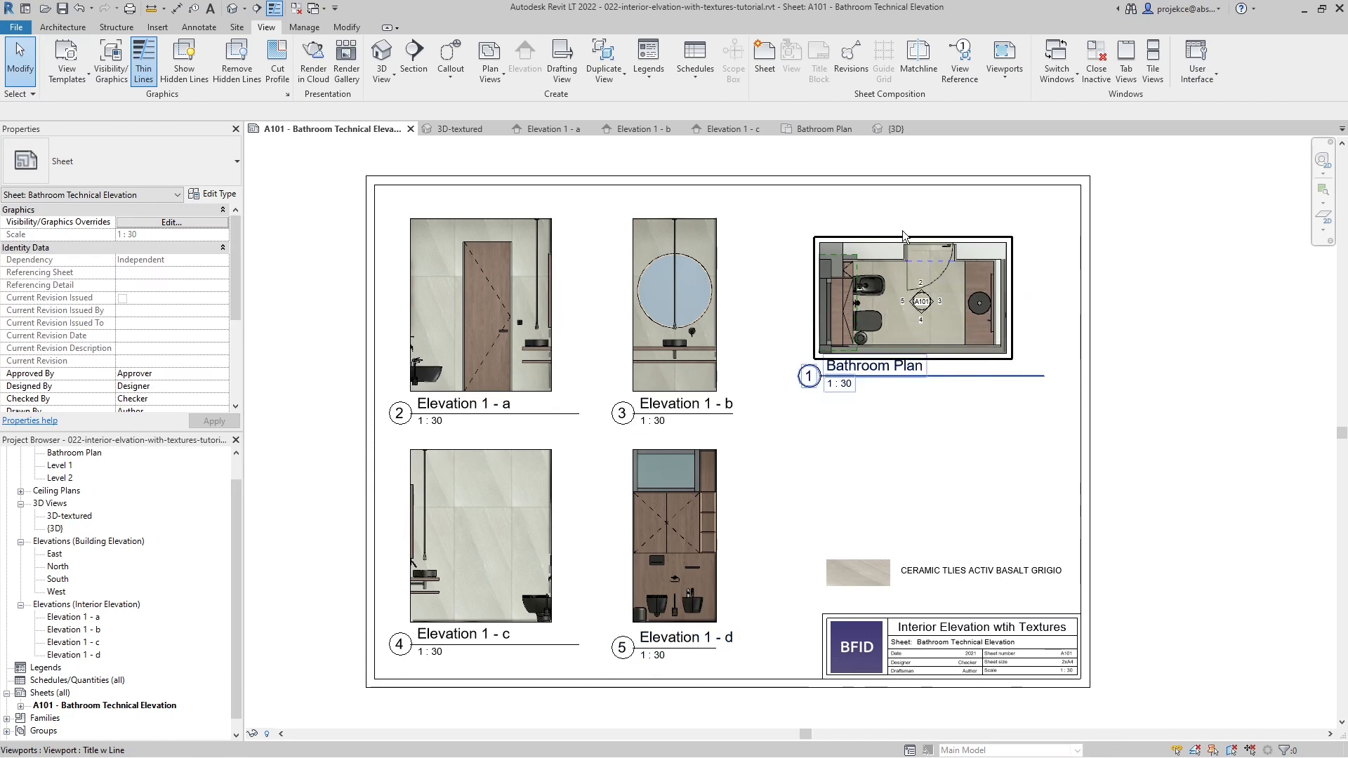
pyautogui.click(895, 130)
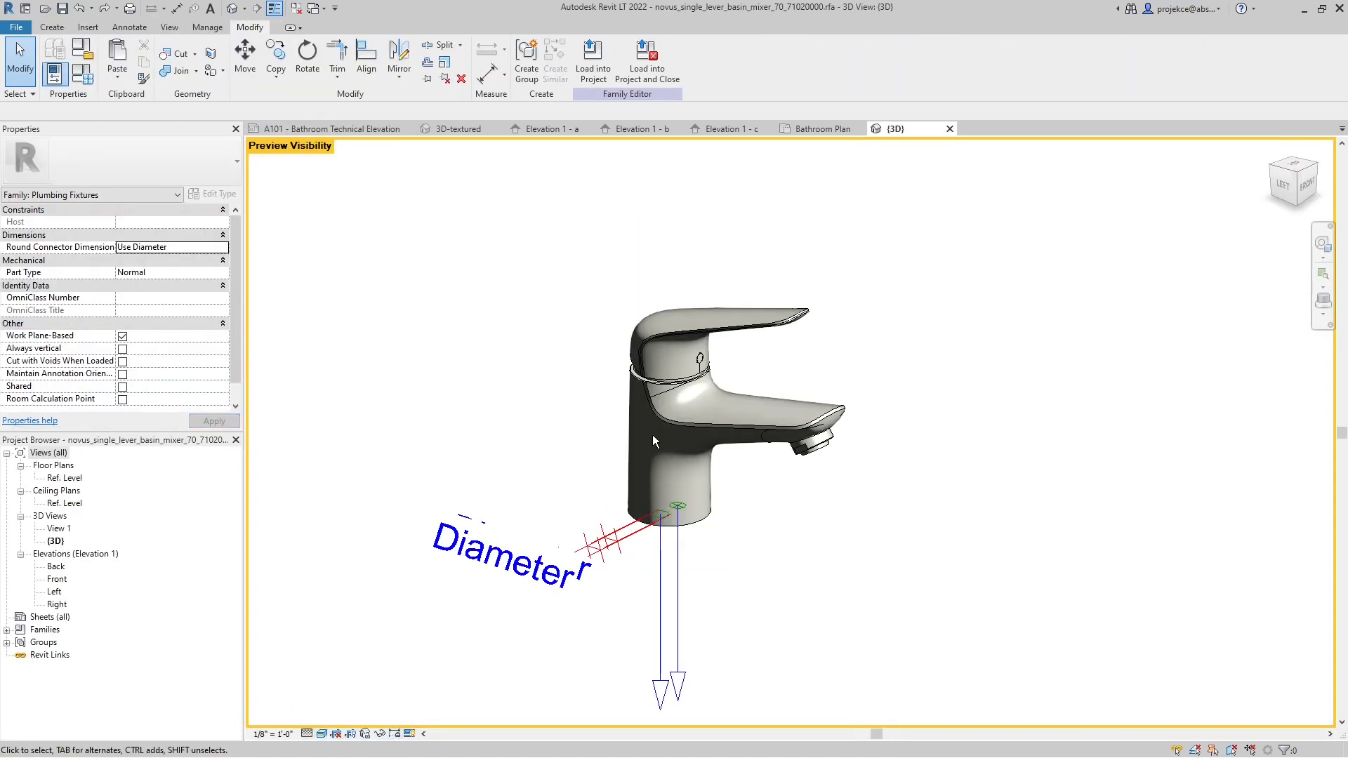
pyautogui.doubleClick(57, 580)
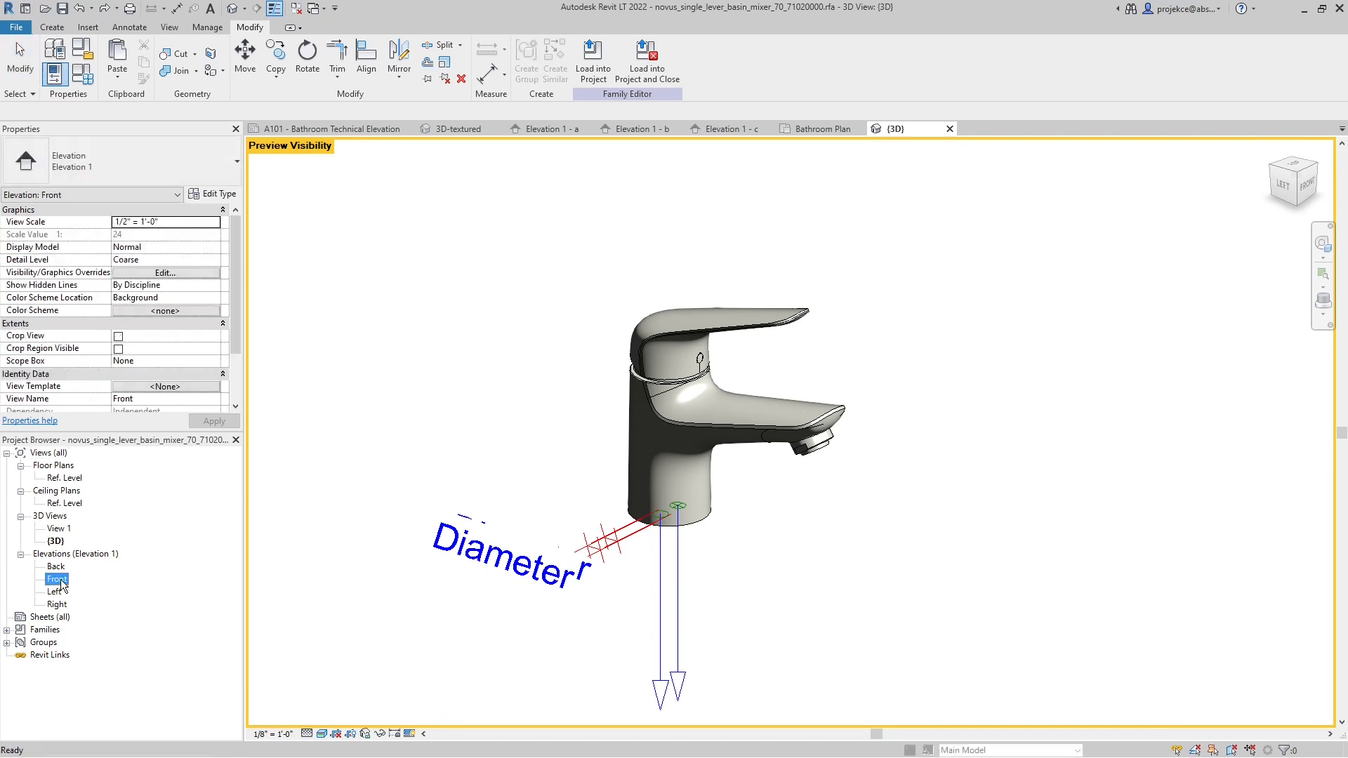
pyautogui.click(395, 734)
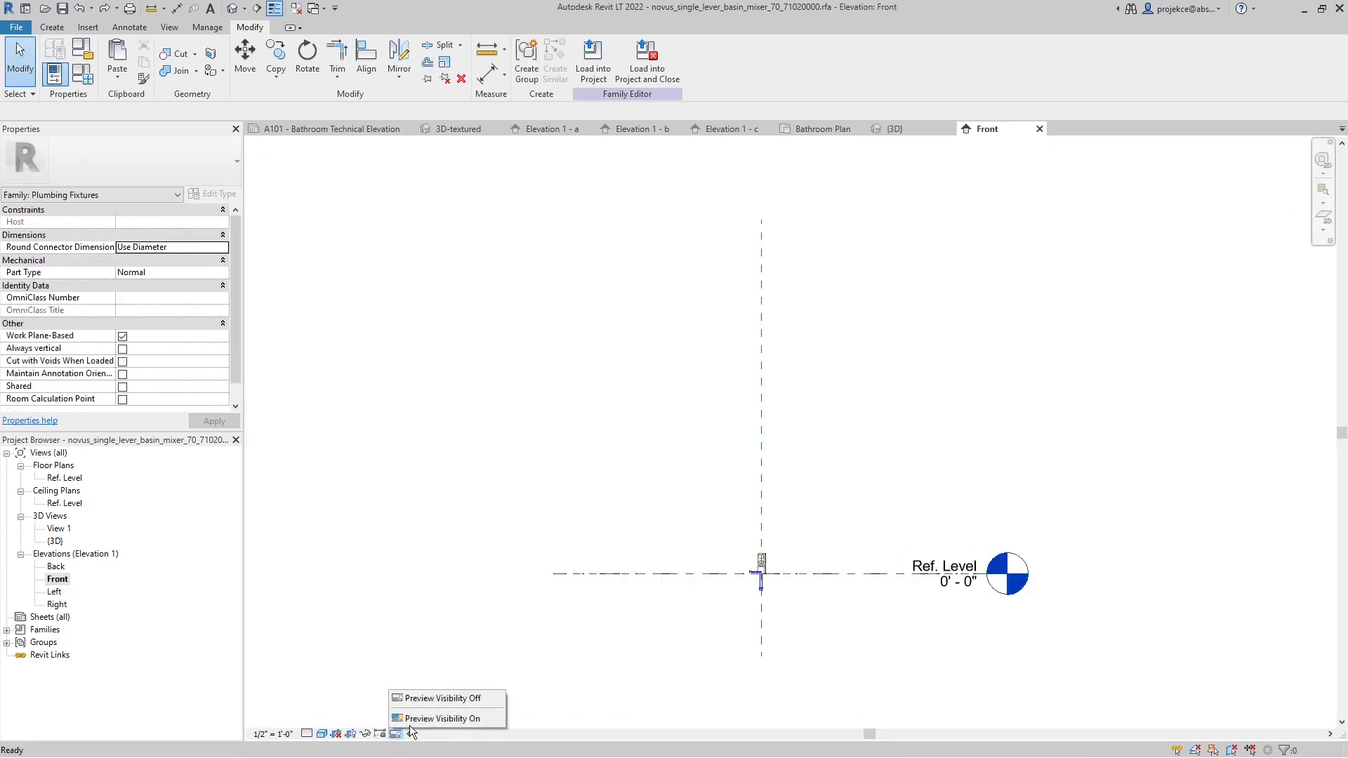
pyautogui.click(435, 718)
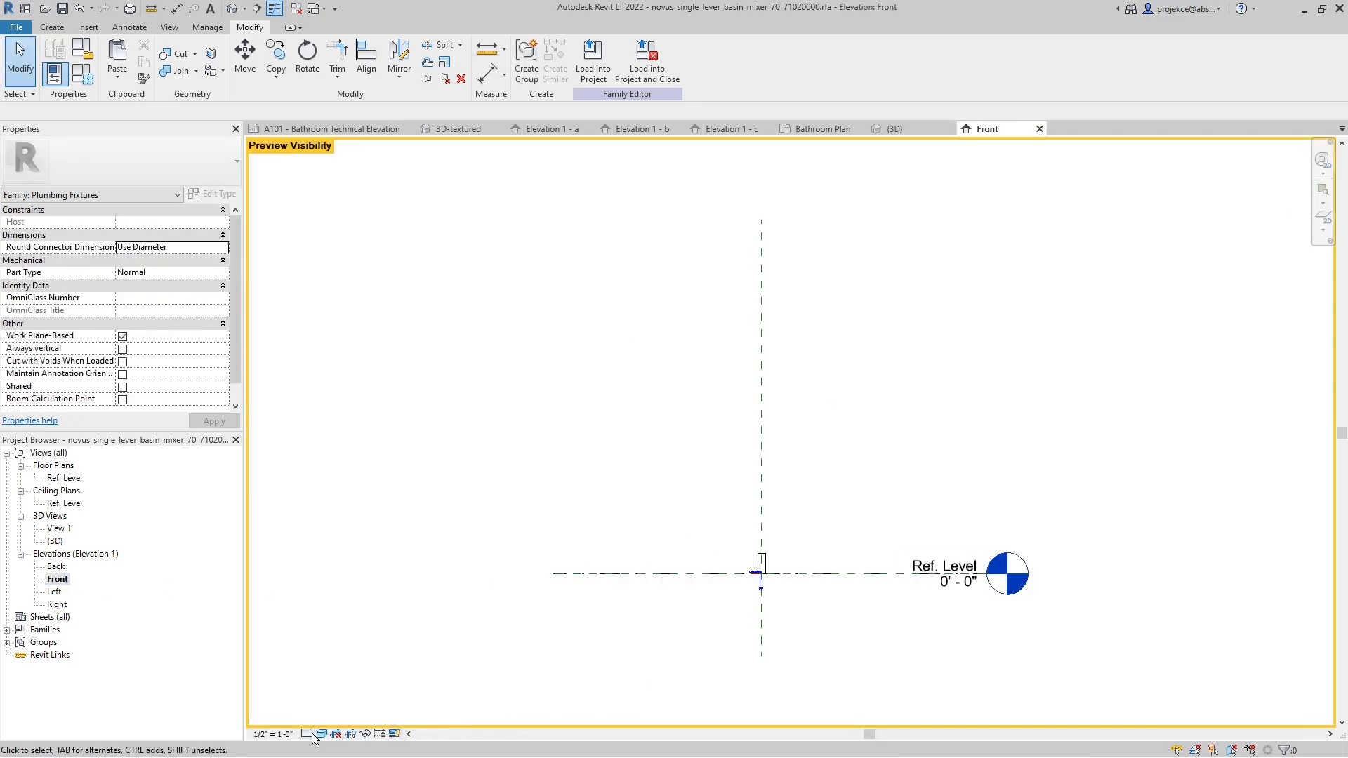
# - Set the detail level of the mixer family's Front elevation to Fine
pyautogui.scroll(5, 758, 587)
pyautogui.scroll(2, 806, 520)
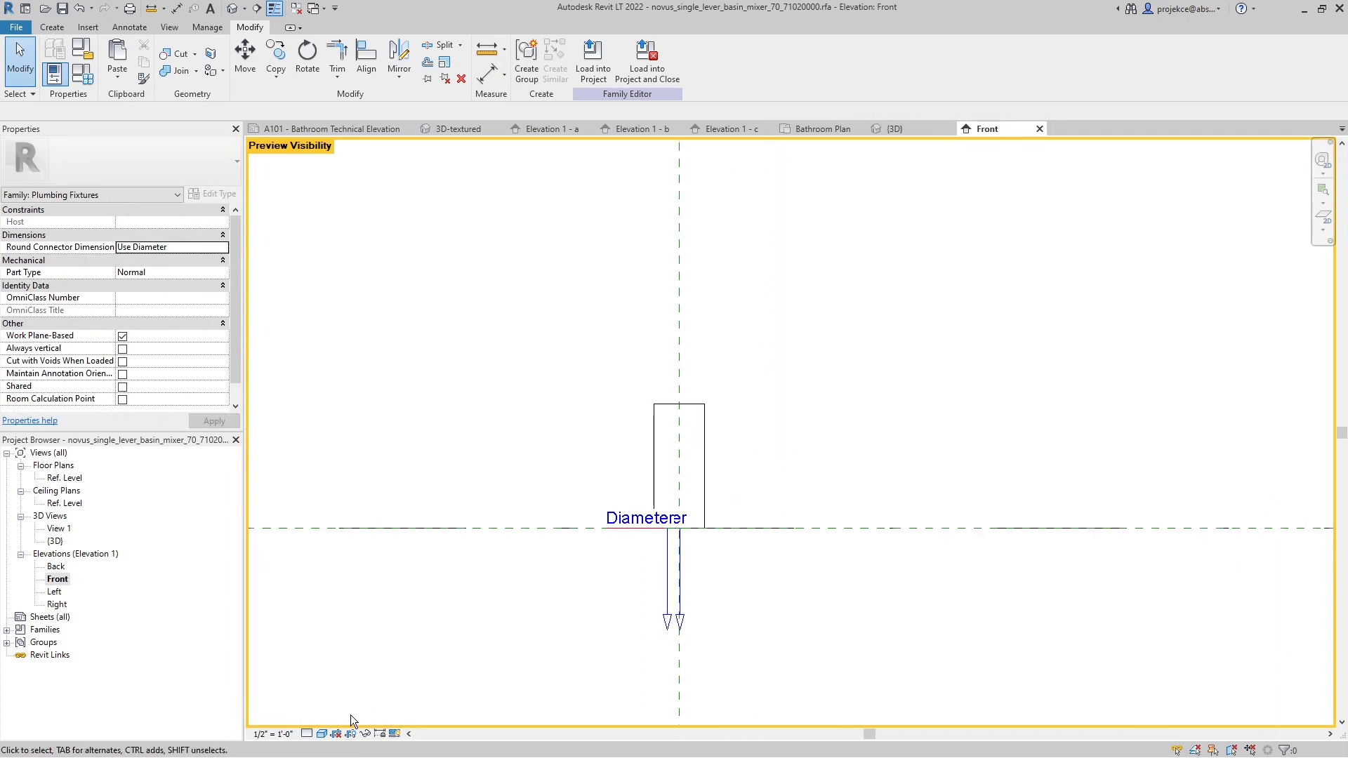
pyautogui.click(310, 734)
pyautogui.click(327, 718)
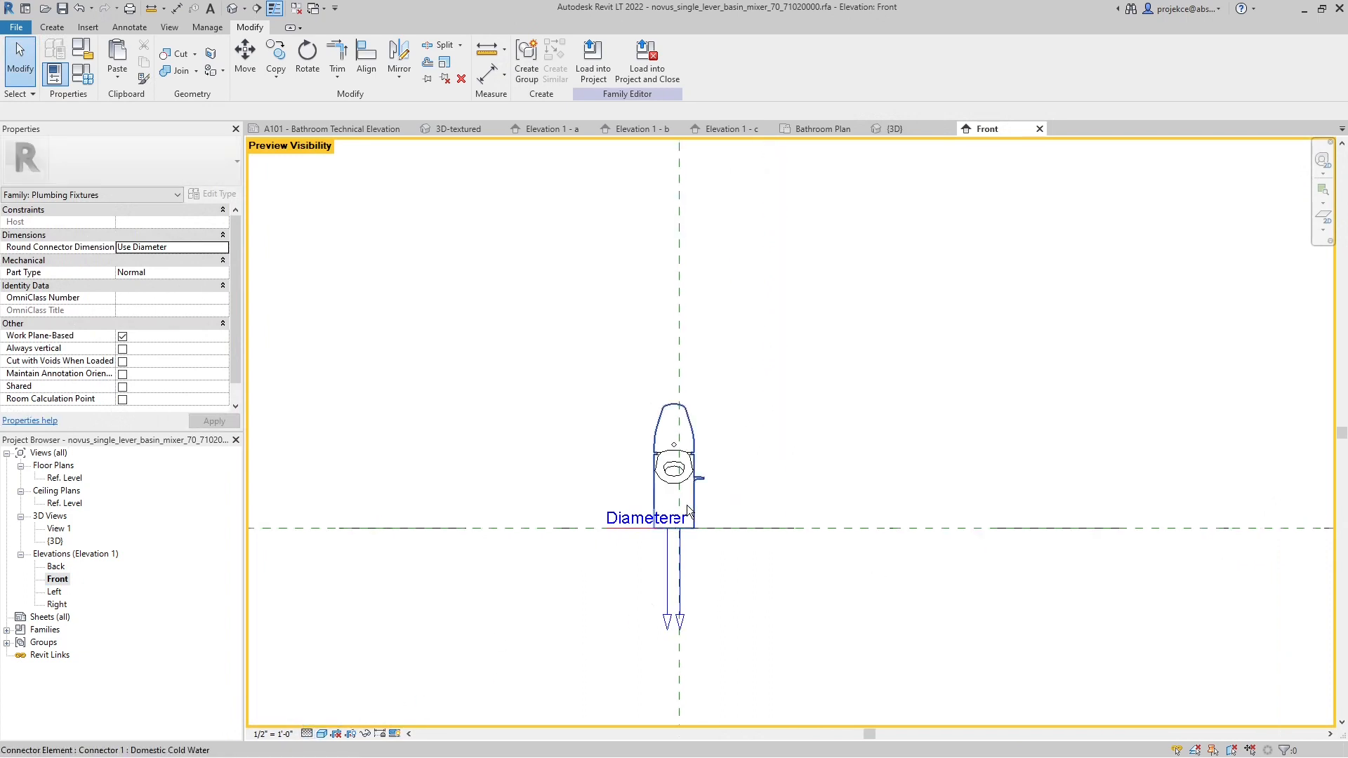
# - Examine the region behind the mixer outline and the family's annotation tools, and return to sheet A101
pyautogui.click(694, 435)
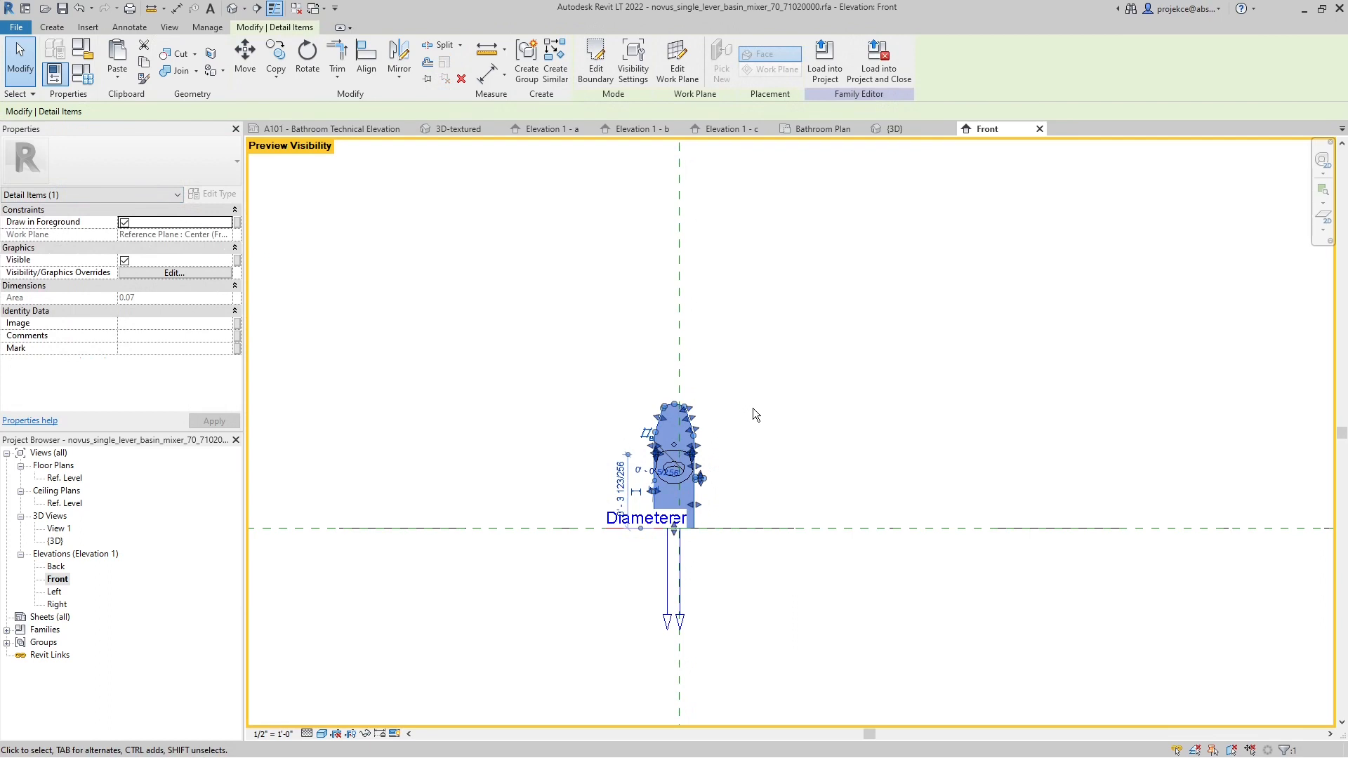
pyautogui.click(665, 373)
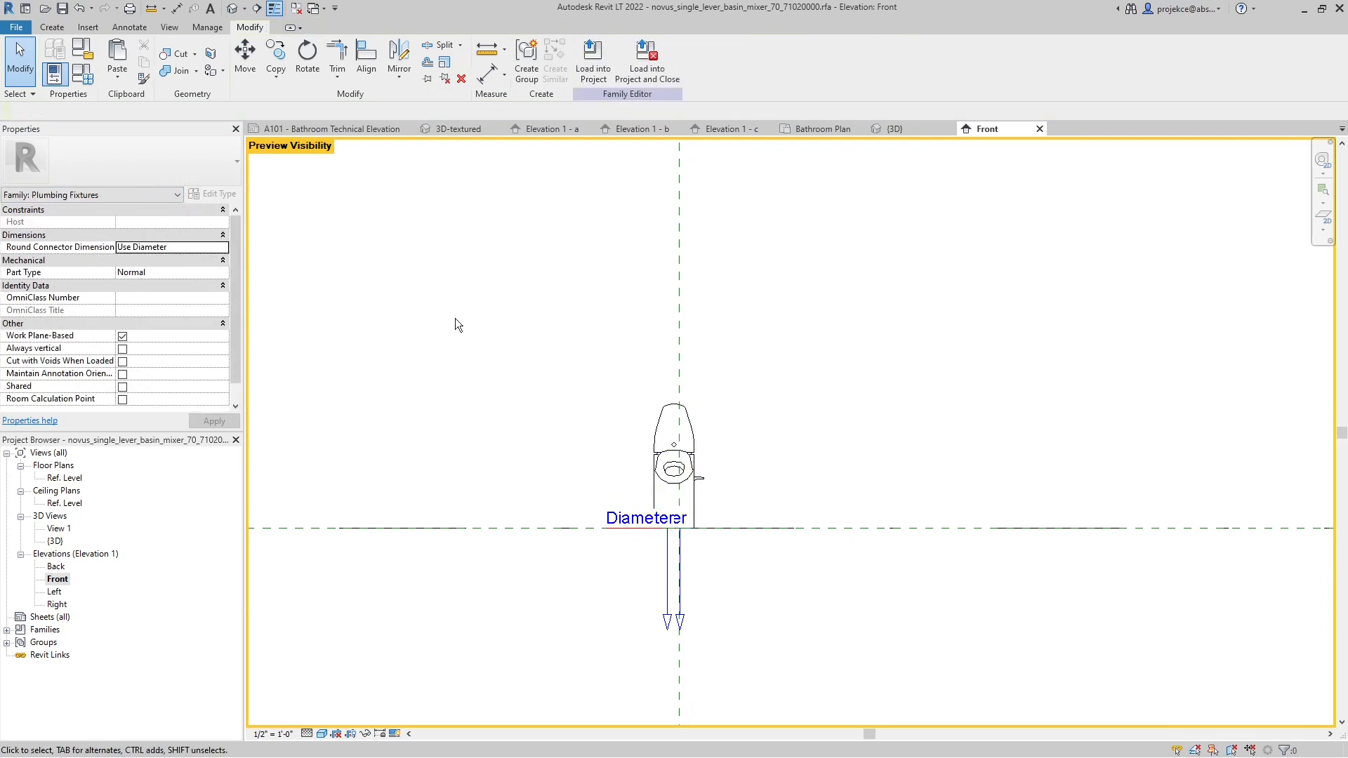
pyautogui.click(137, 33)
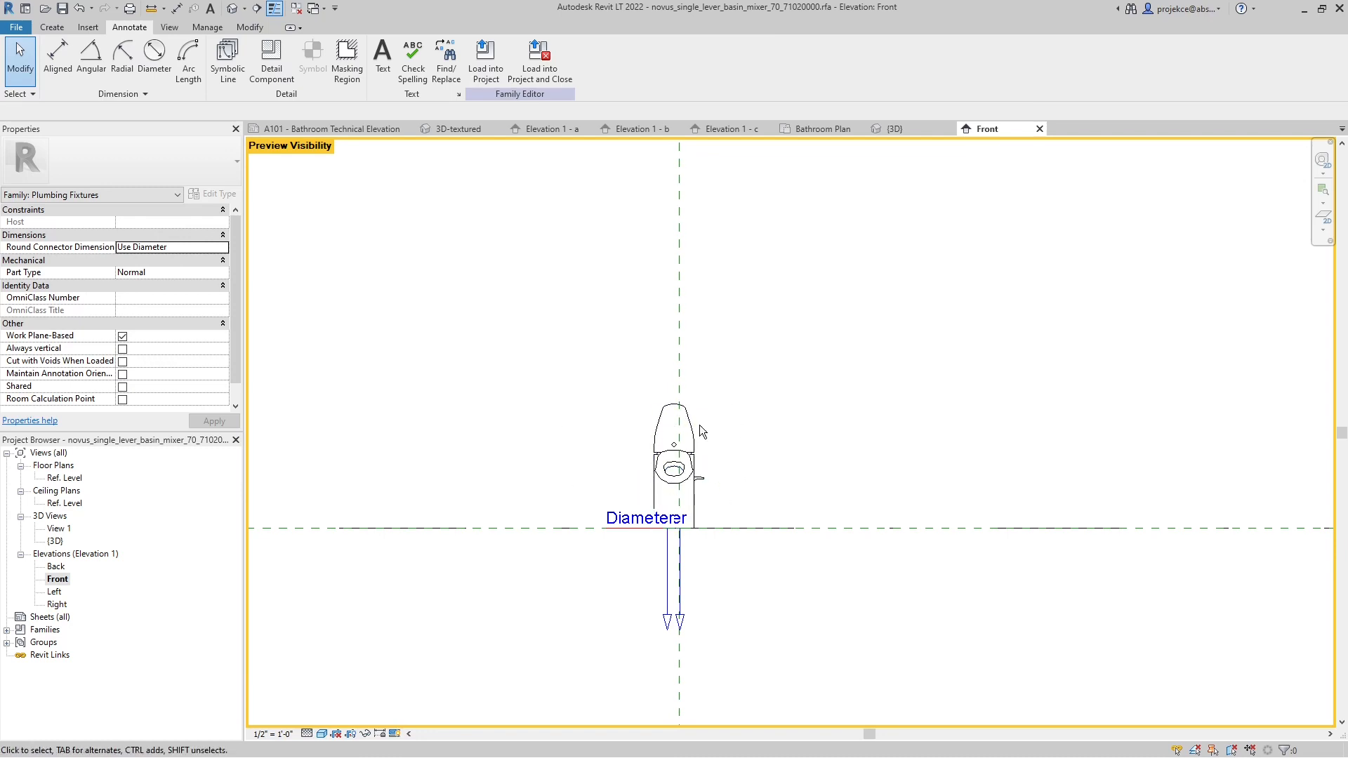
pyautogui.click(364, 132)
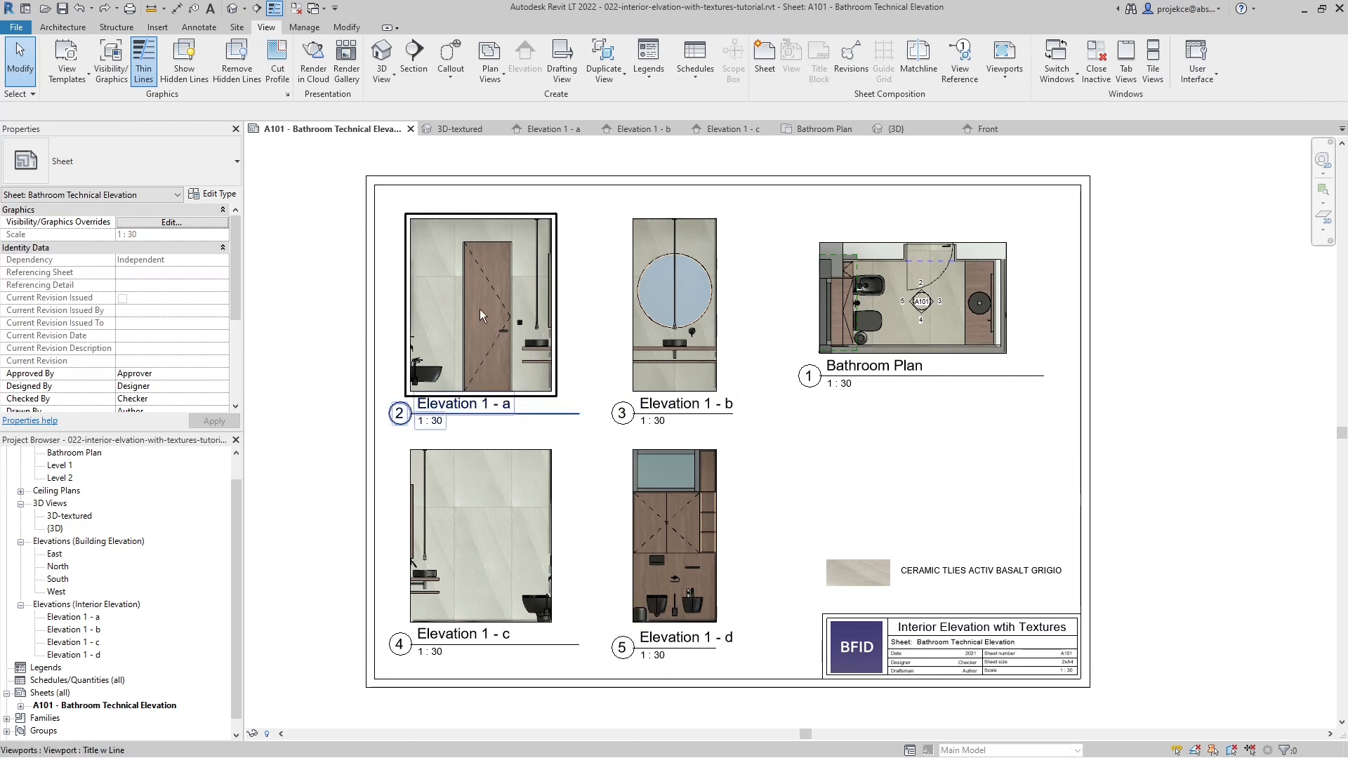
# - Paint the wall face in Elevation 1 - a with the keram. dlažba material found by searching for "calc"
pyautogui.click(545, 128)
pyautogui.moveTo(655, 426); pyautogui.dragTo(529, 444, button='middle')
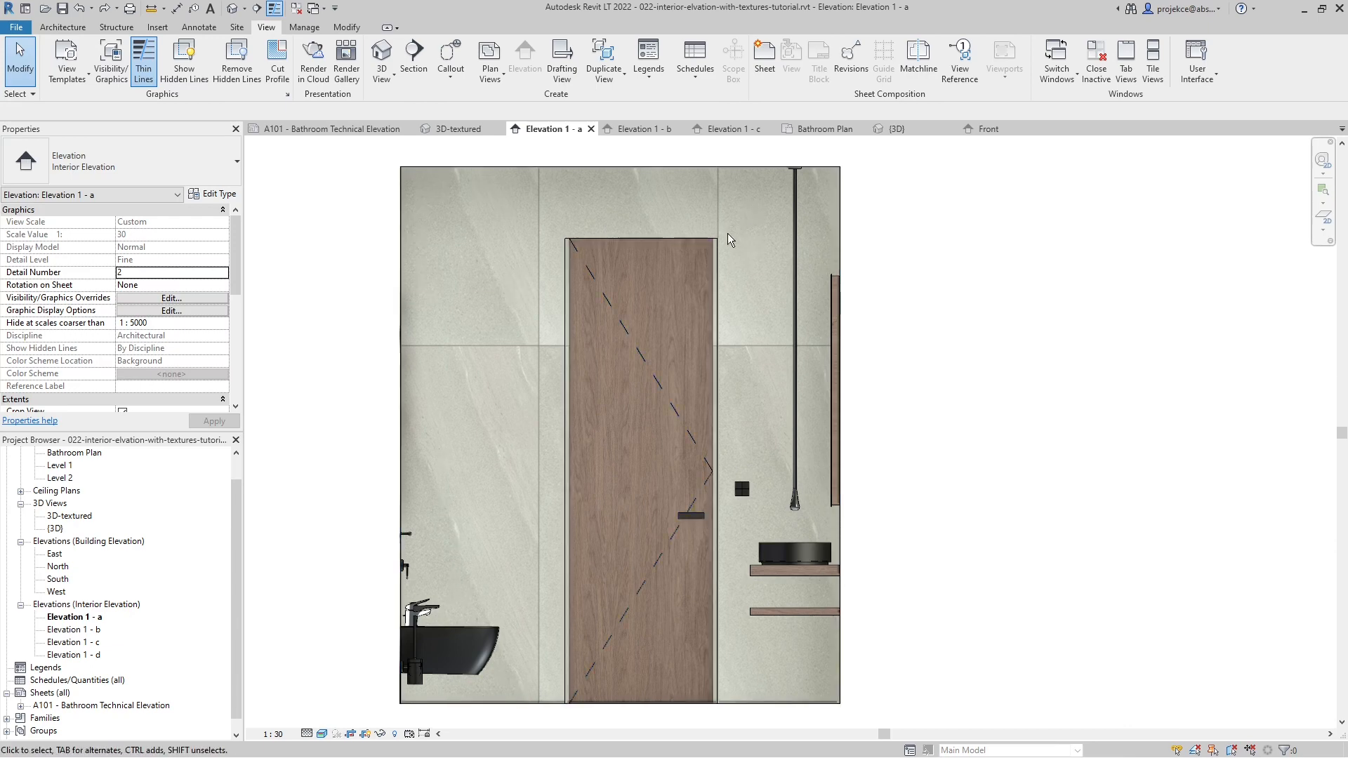
pyautogui.press('p')
pyautogui.press('t')
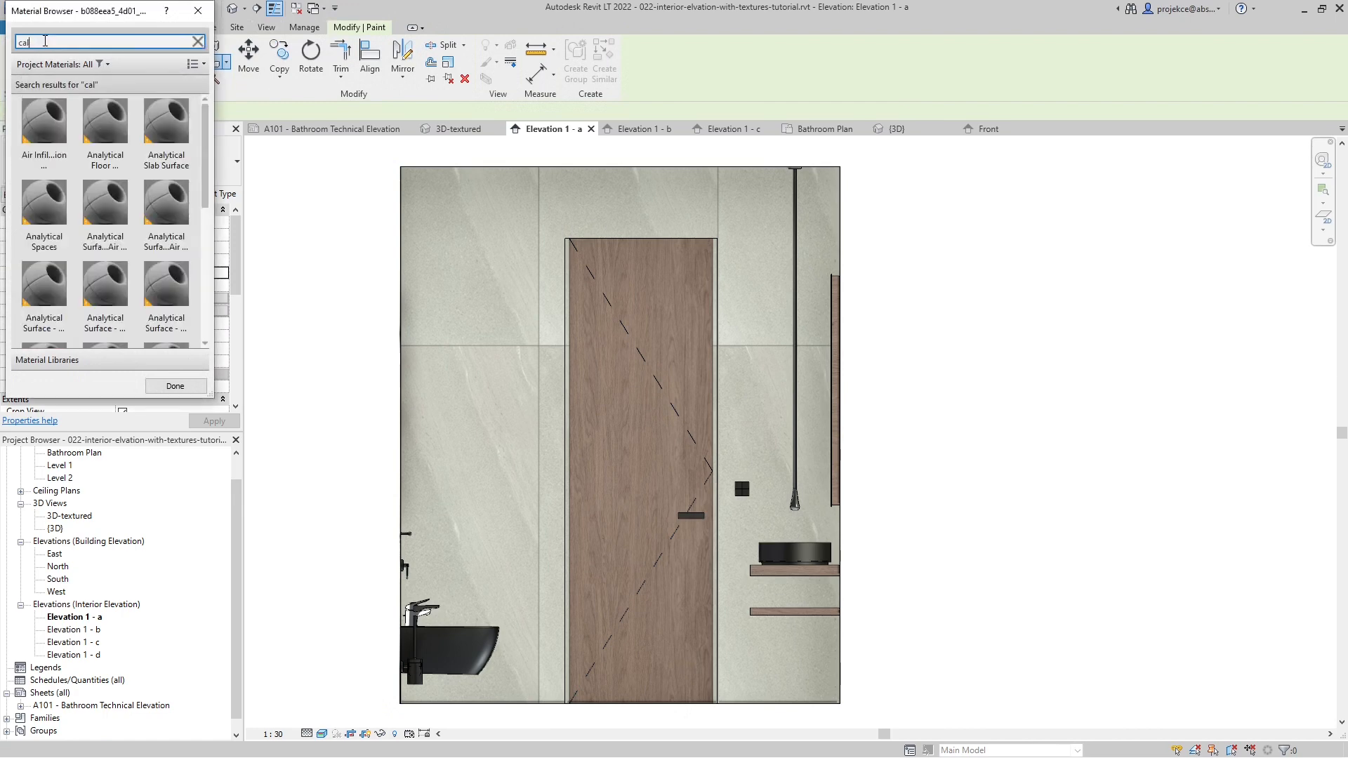
pyautogui.write('calc')
pyautogui.click(68, 124)
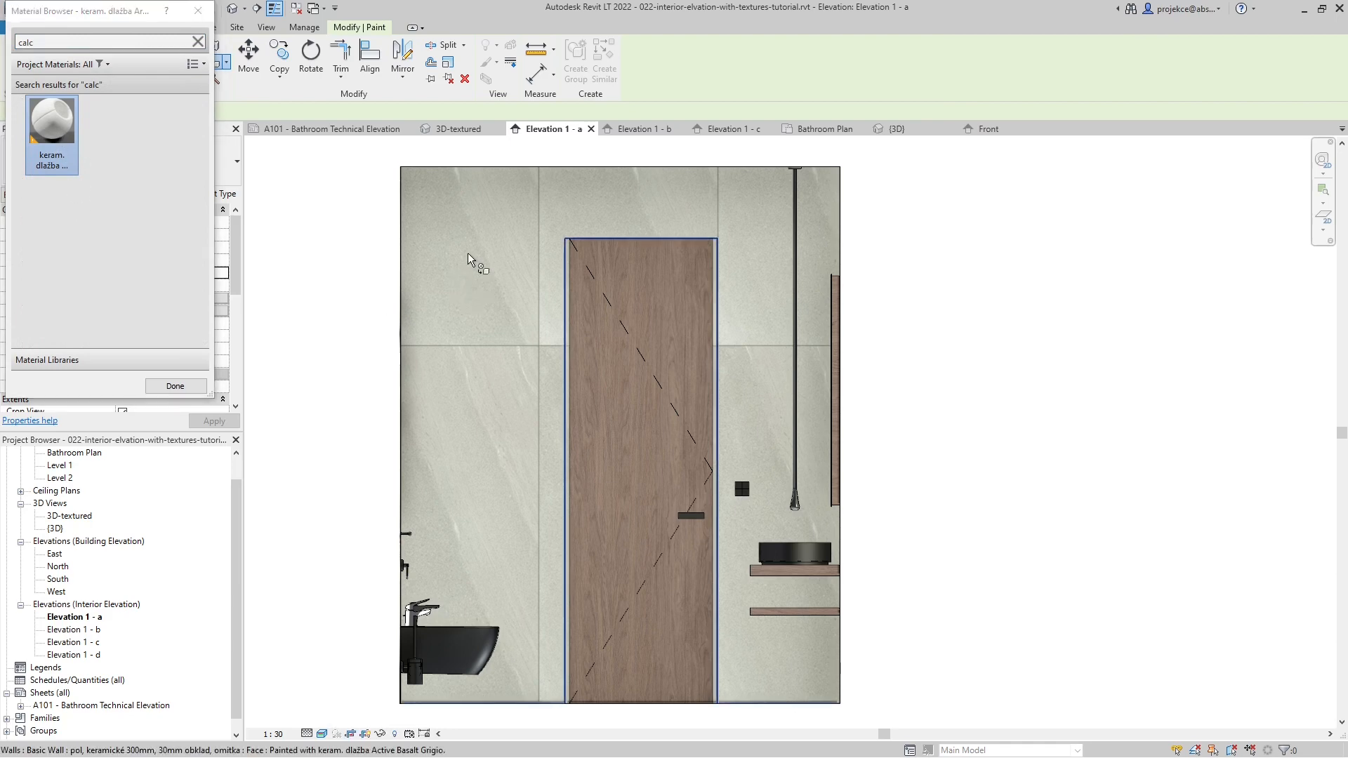
pyautogui.click(494, 288)
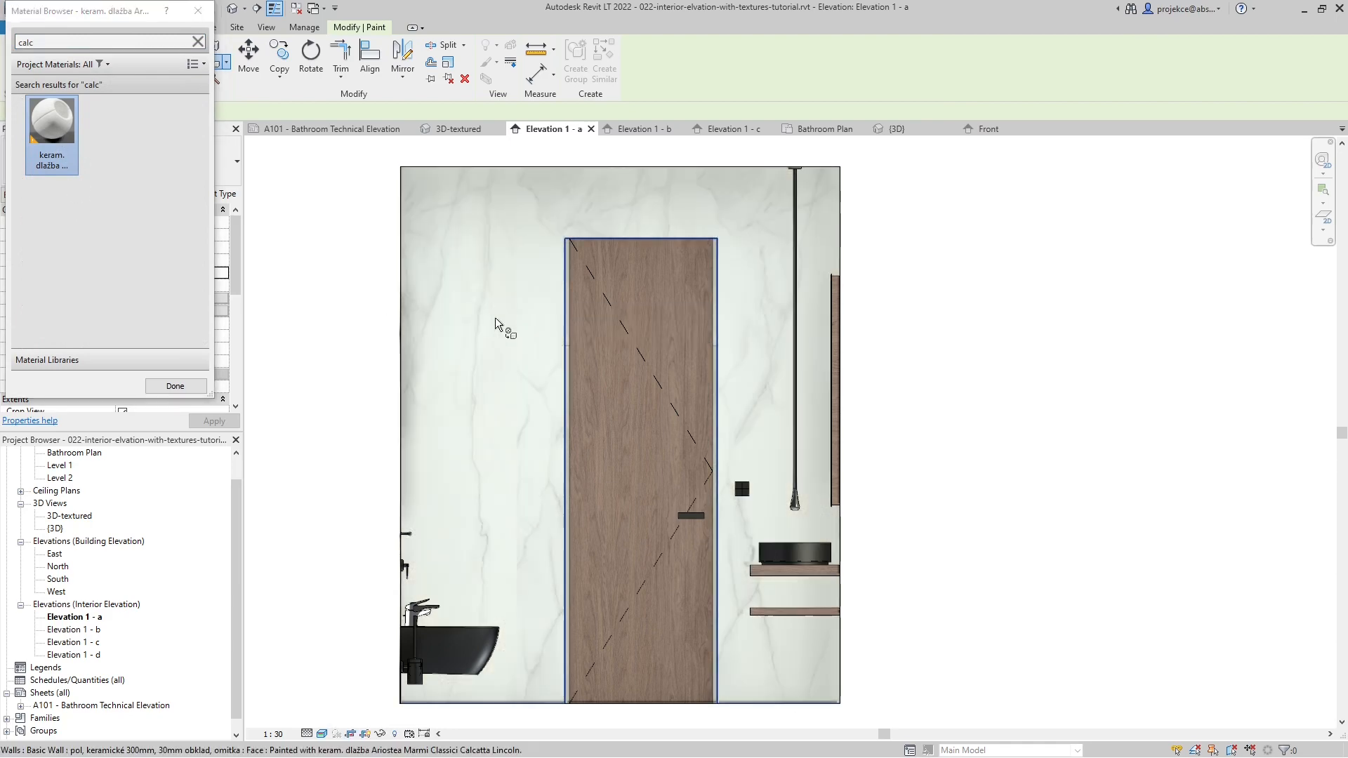
pyautogui.click(175, 386)
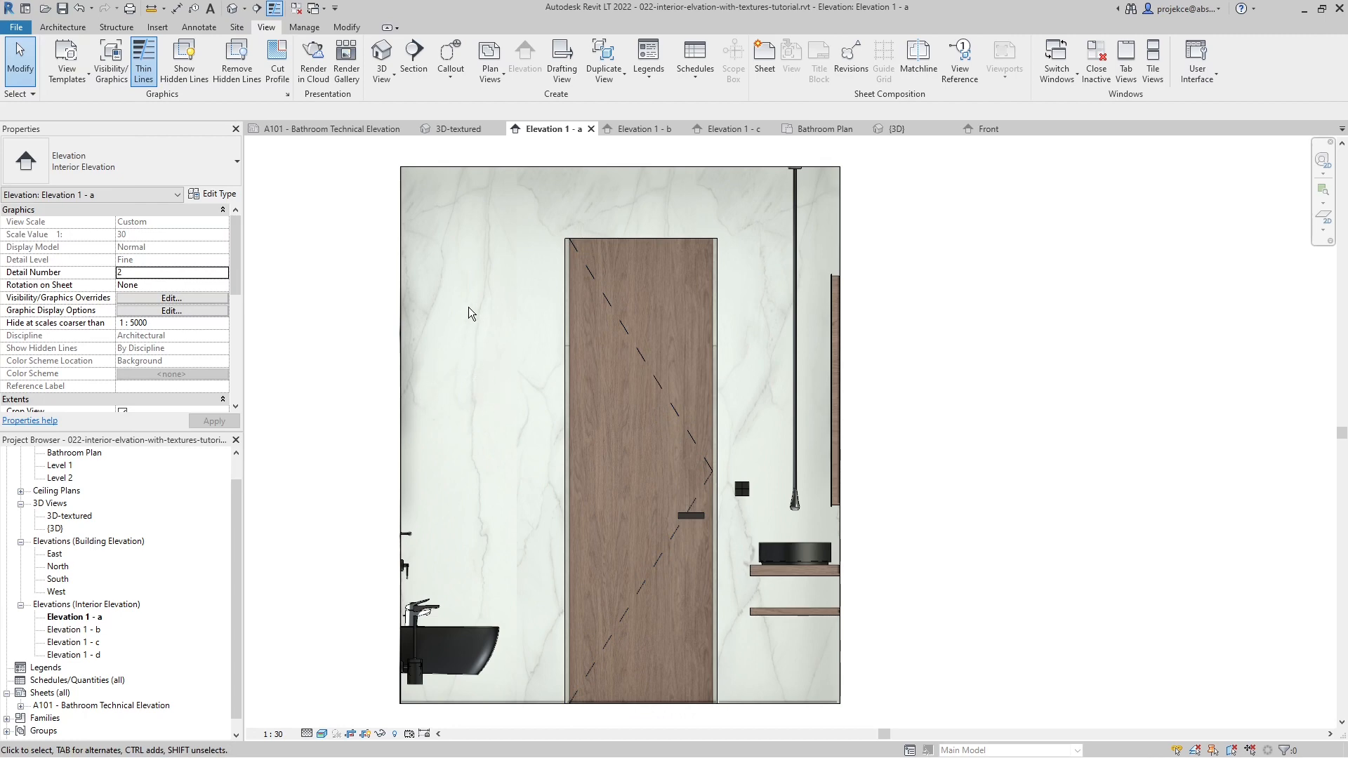
# - Check the Realistic exposure settings in the graphic display options of Elevation 1 - a
pyautogui.press('g')
pyautogui.press('d')
pyautogui.click(272, 391)
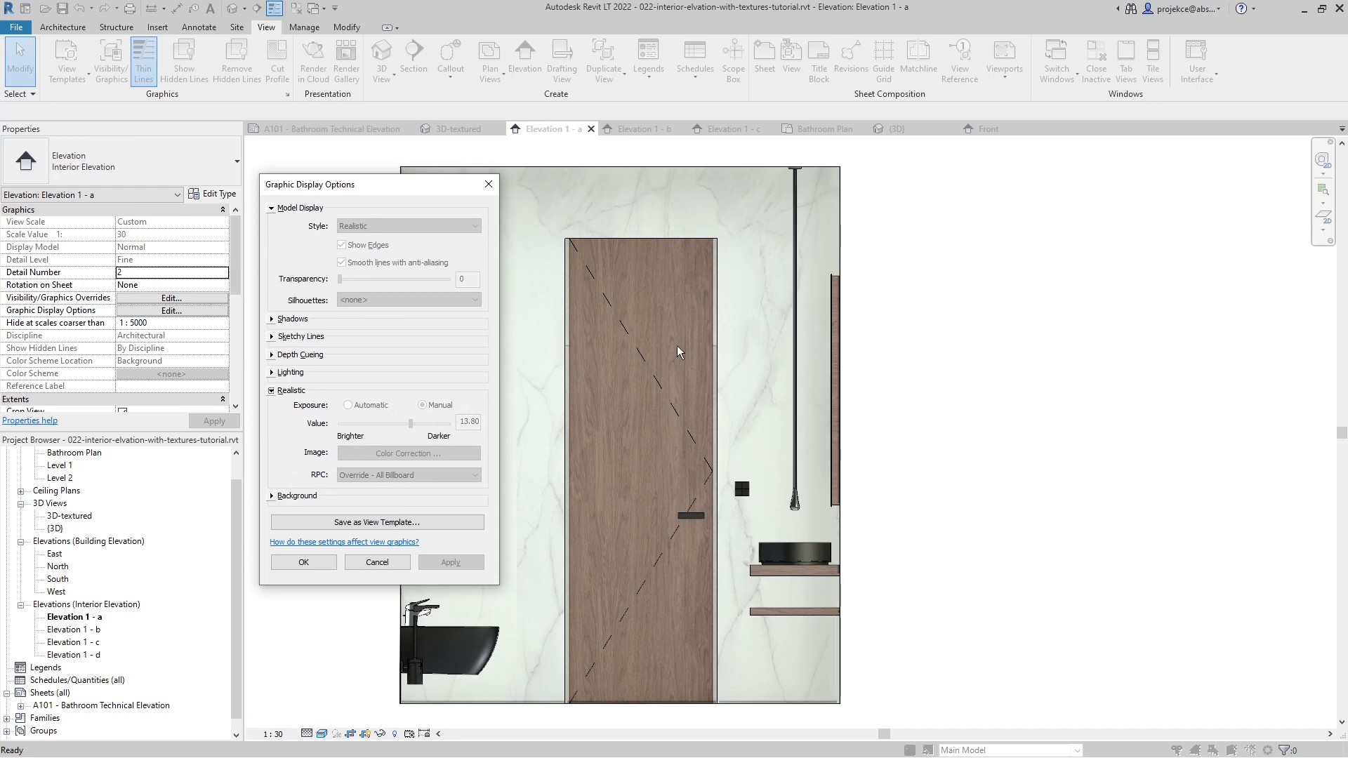
pyautogui.click(388, 566)
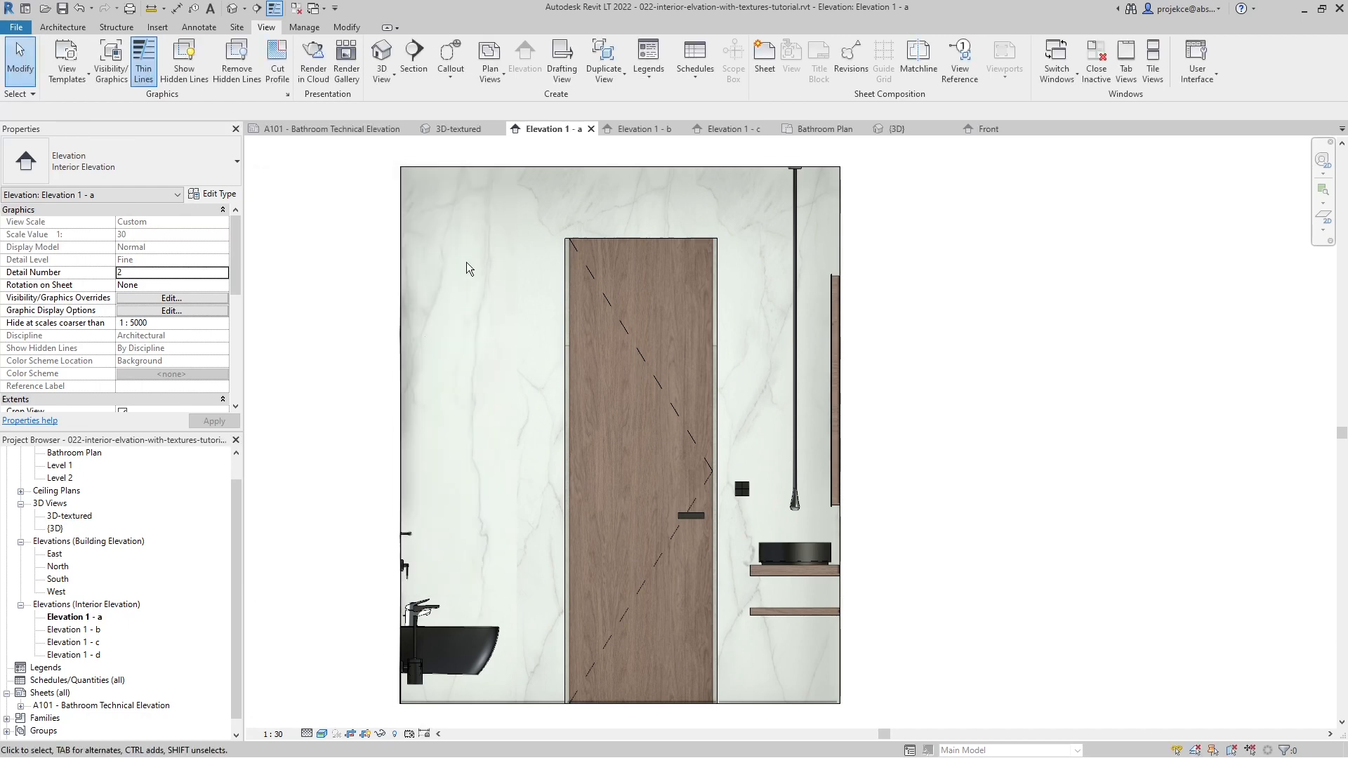
# - Enable temporary view properties in Elevation 1 - a and try a manual exposure value of 13.2
pyautogui.click(409, 735)
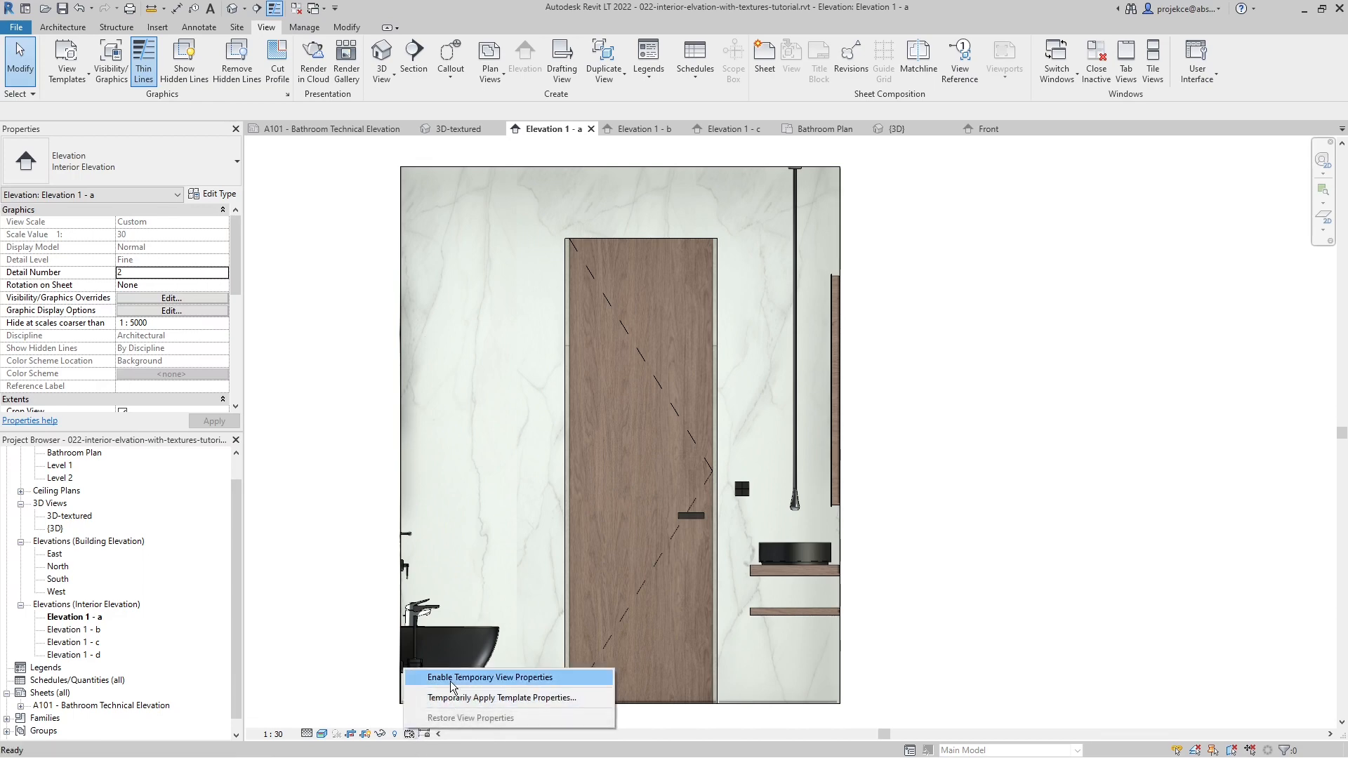
pyautogui.click(464, 675)
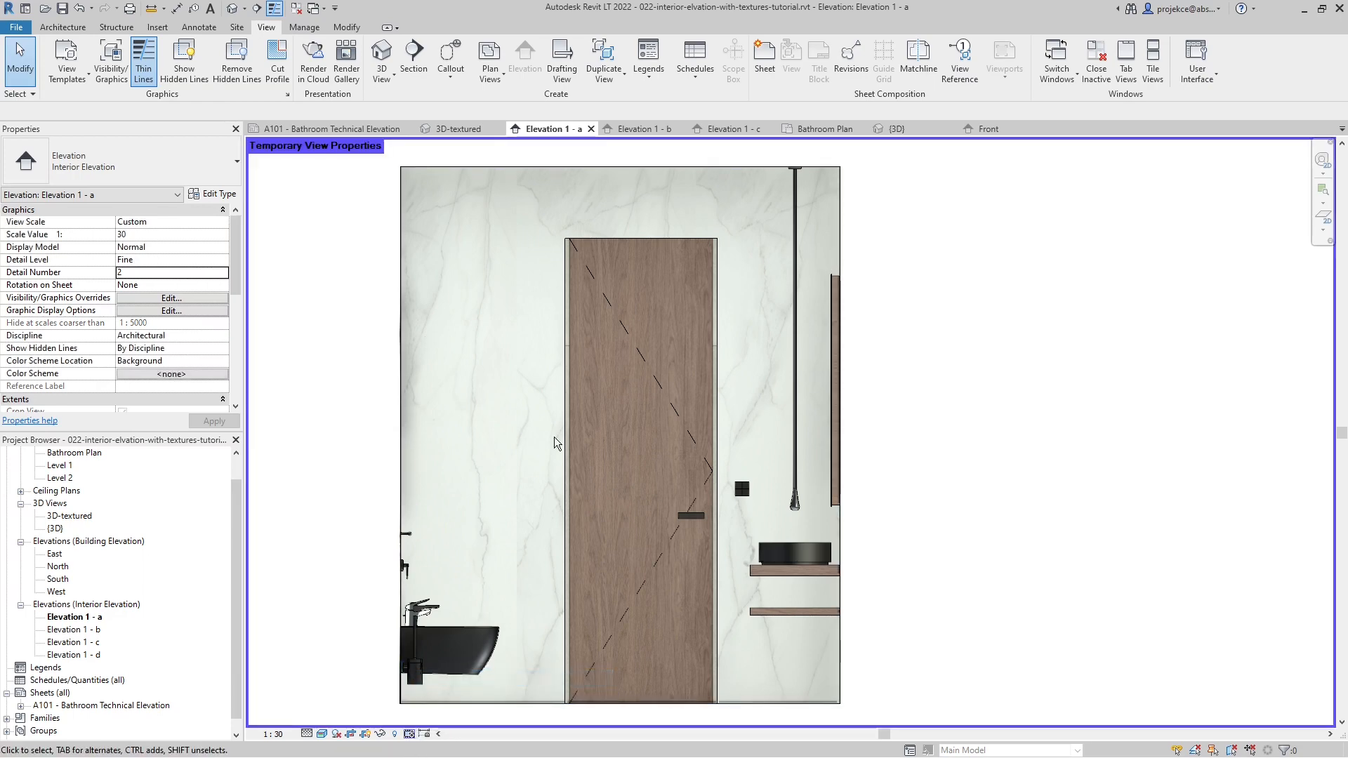
pyautogui.press('g')
pyautogui.press('d')
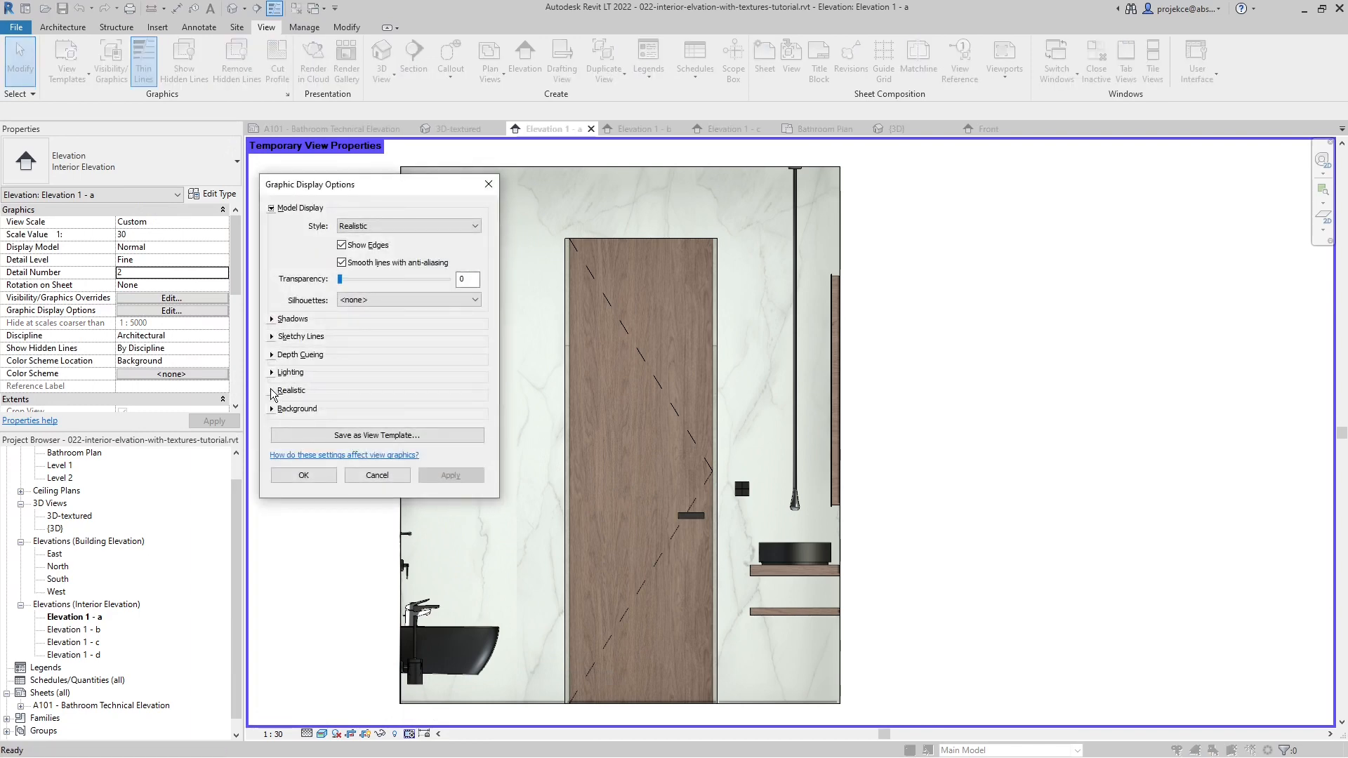
pyautogui.click(272, 390)
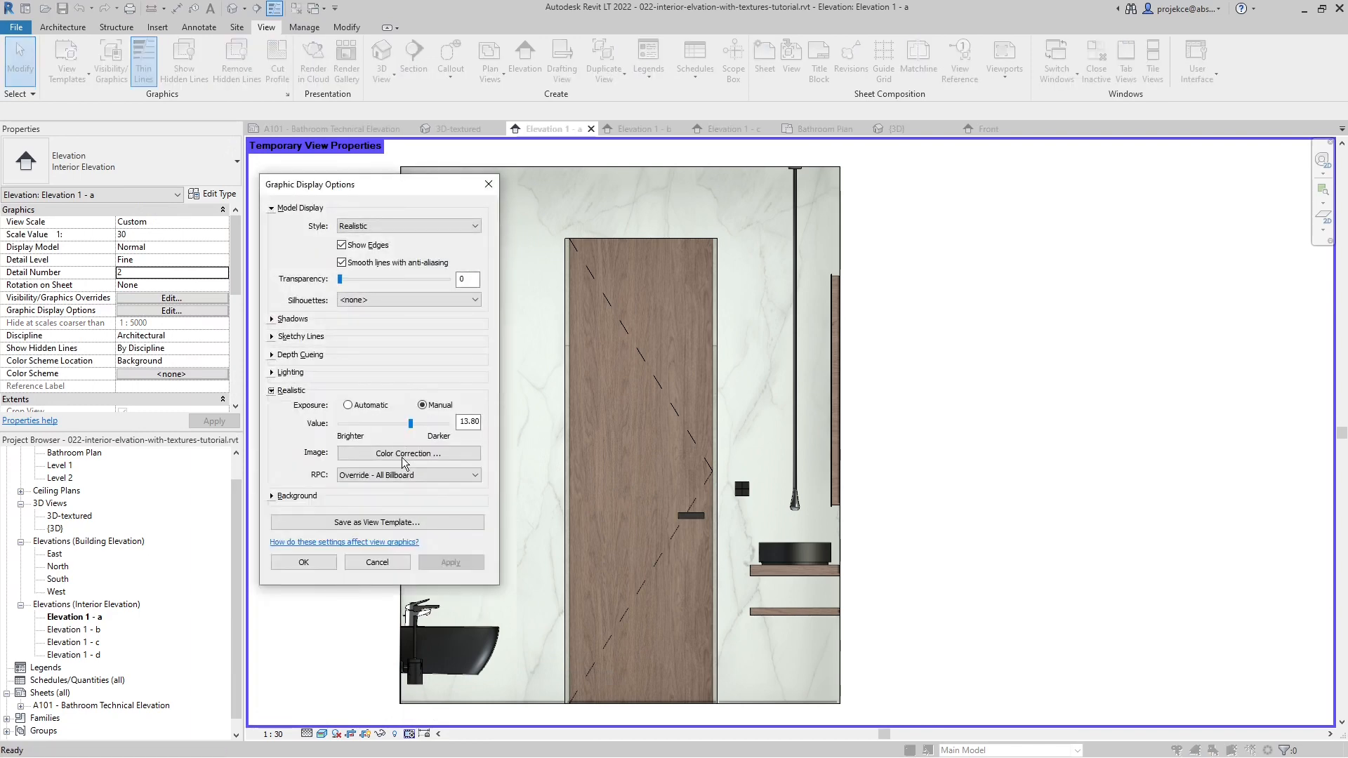
pyautogui.click(469, 422)
pyautogui.press('Delete')
pyautogui.press('Delete')
pyautogui.write('2')
pyautogui.press('Tab')
pyautogui.click(446, 563)
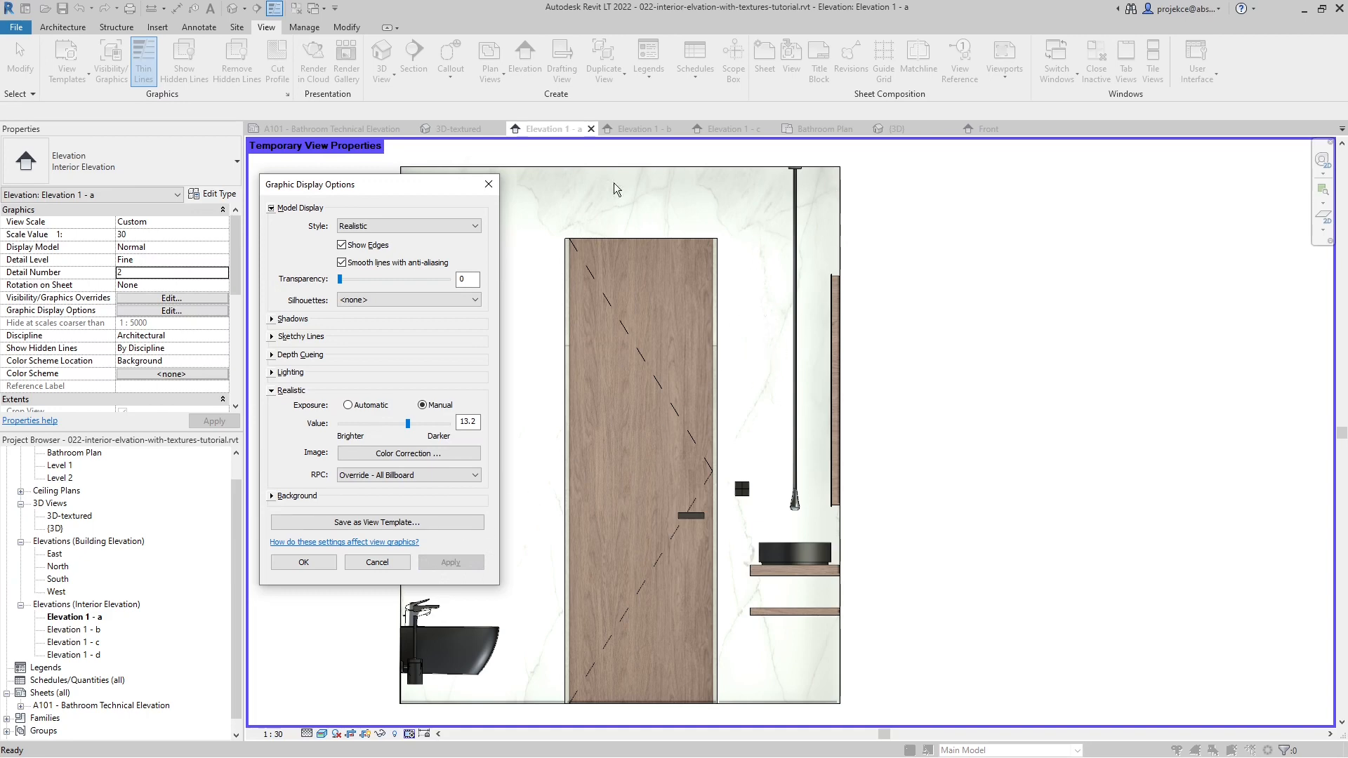
pyautogui.moveTo(406, 188); pyautogui.dragTo(1042, 207)
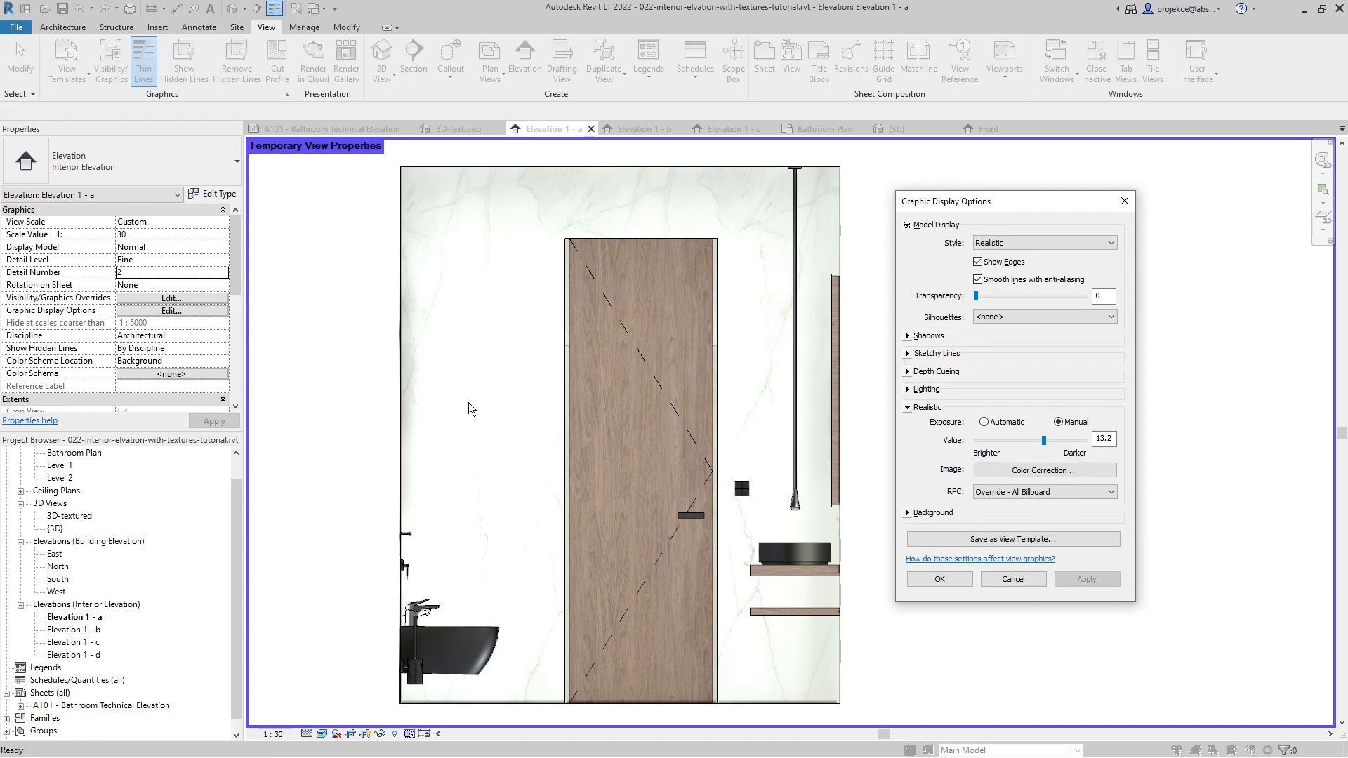
pyautogui.click(1013, 579)
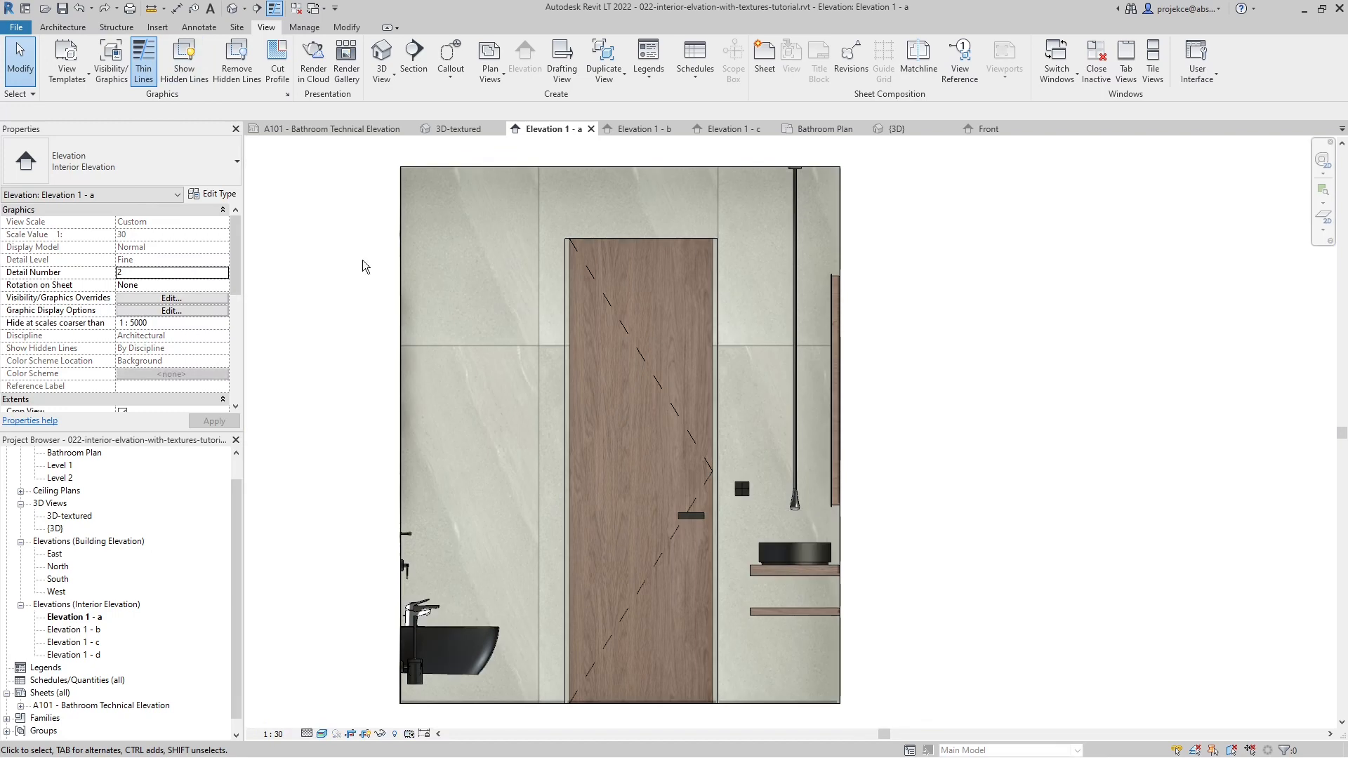
# - Return to sheet A101 and review the bathroom elevations and plan
pyautogui.click(327, 130)
pyautogui.scroll(1, 820, 473)
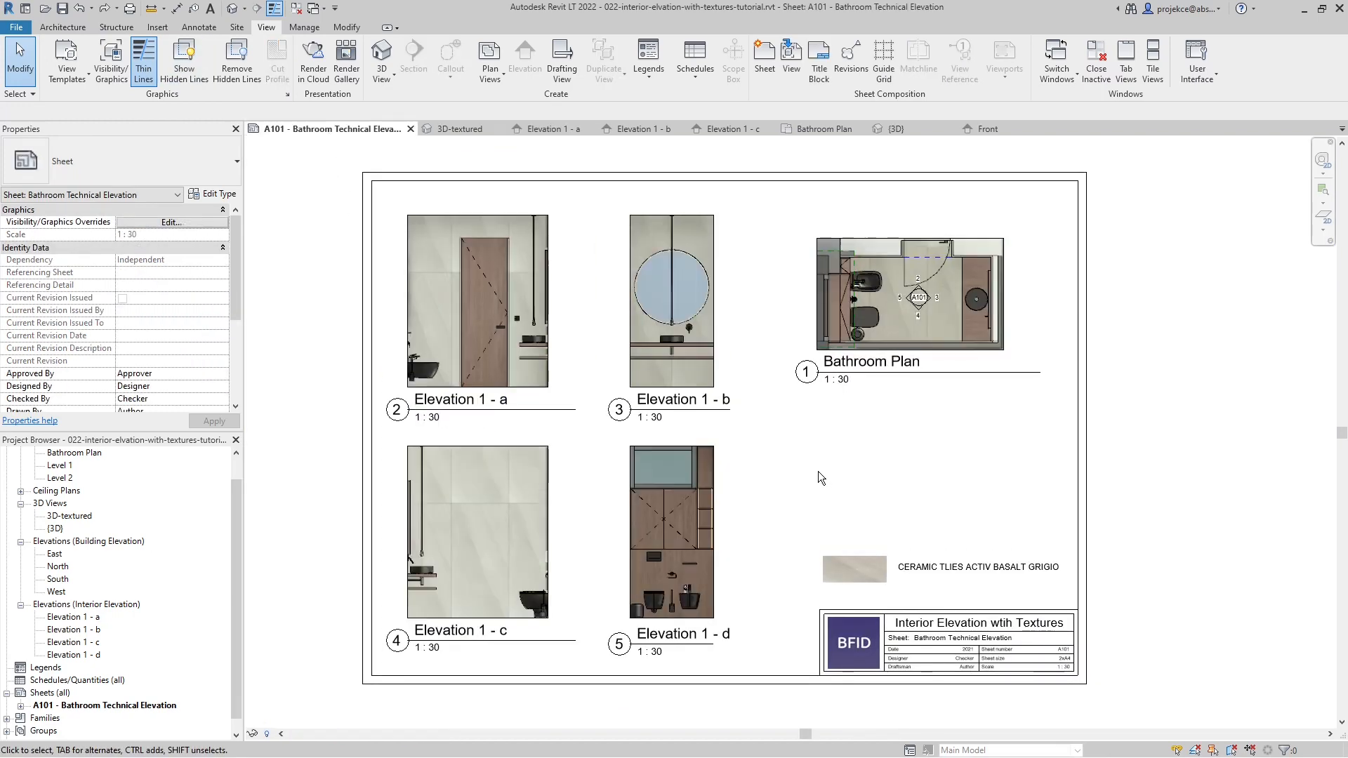